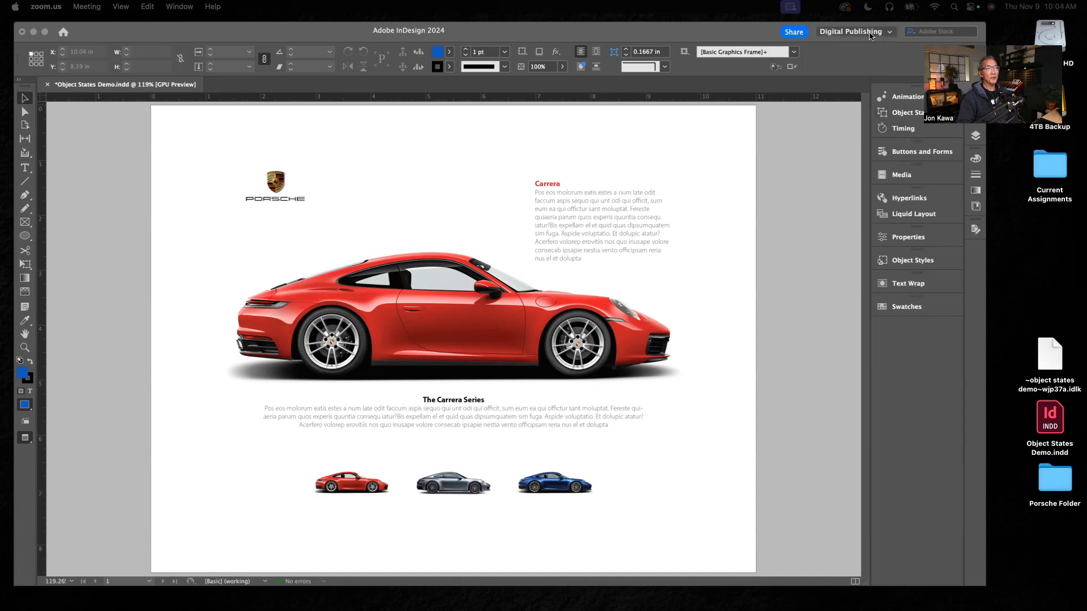
- Preview the page's interactivity, switch between the gray, blue and red cars using their thumbnails, and close the preview
click(909, 99)
click(902, 101)
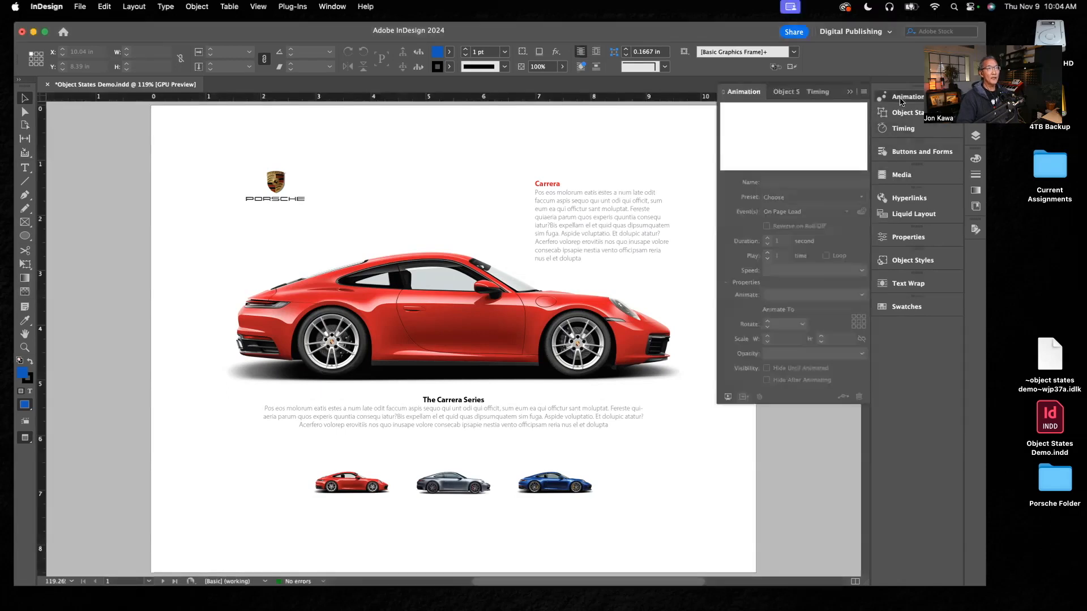
click(728, 397)
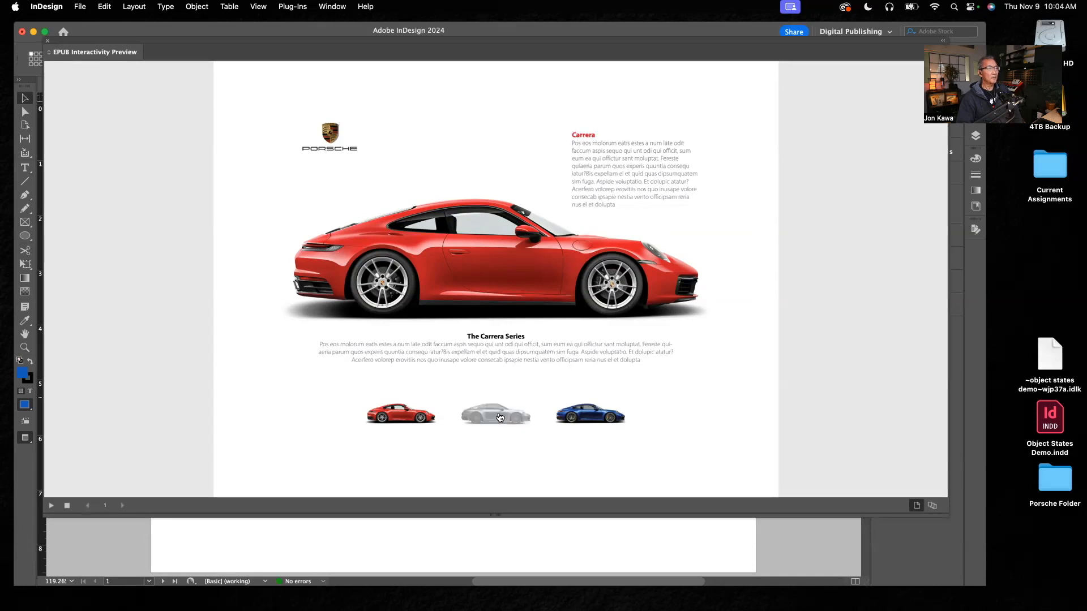
click(500, 418)
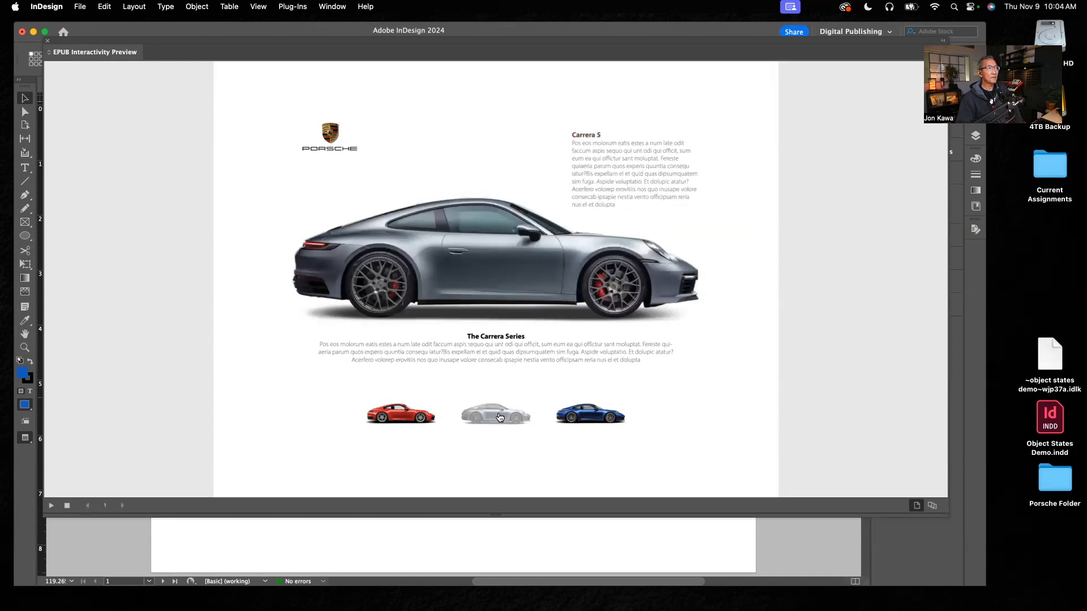
click(581, 418)
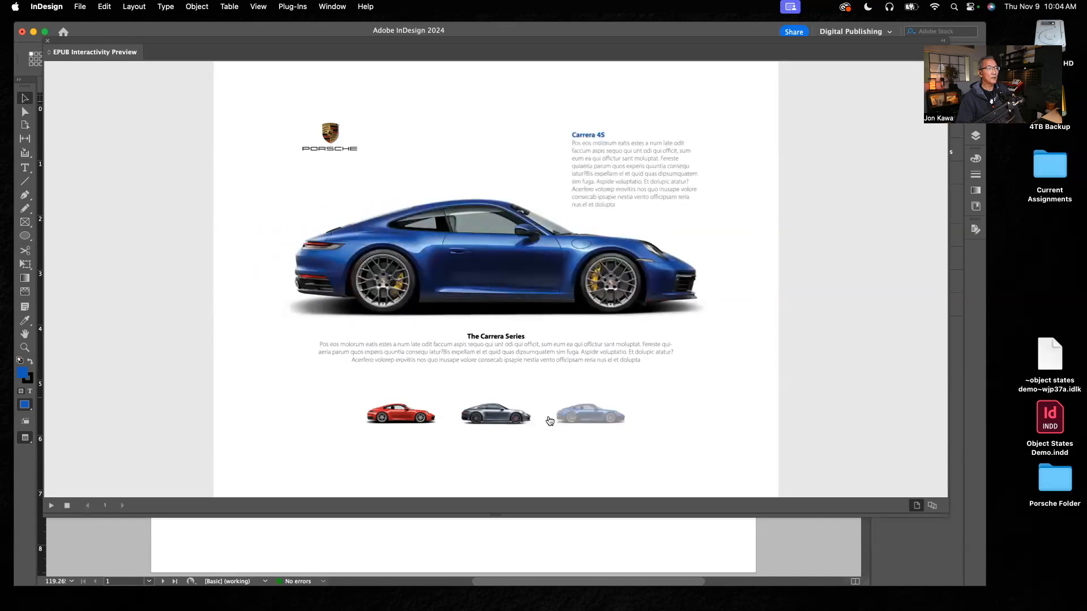
click(510, 419)
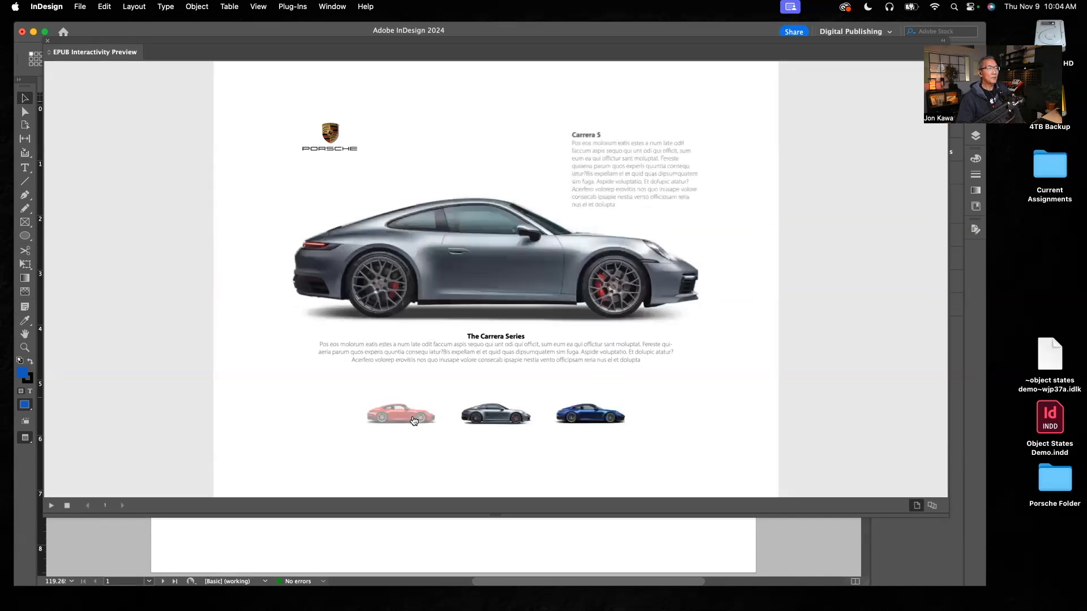
click(413, 421)
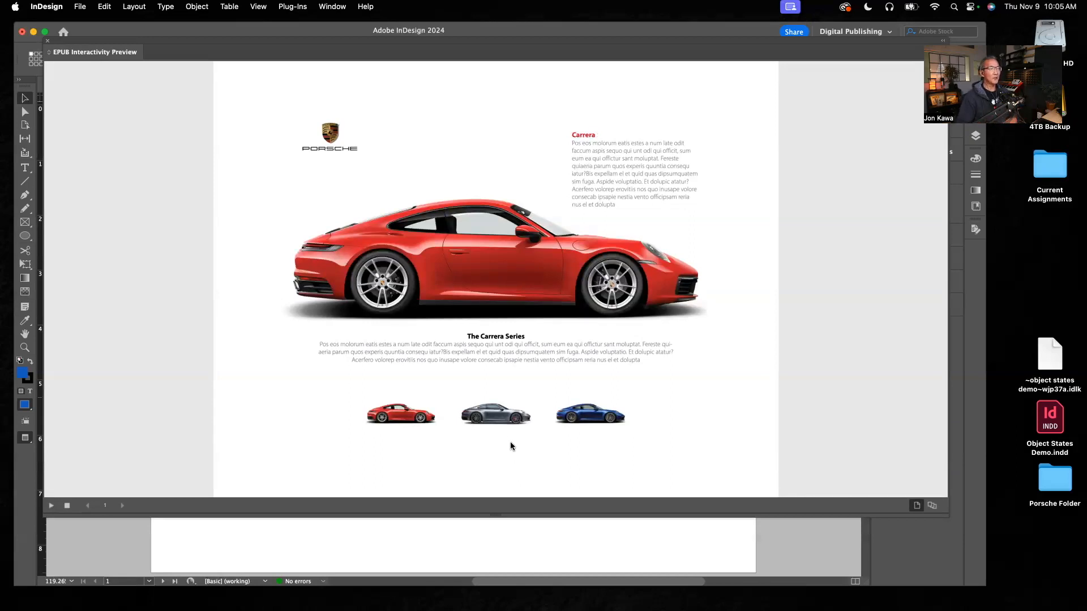
click(504, 420)
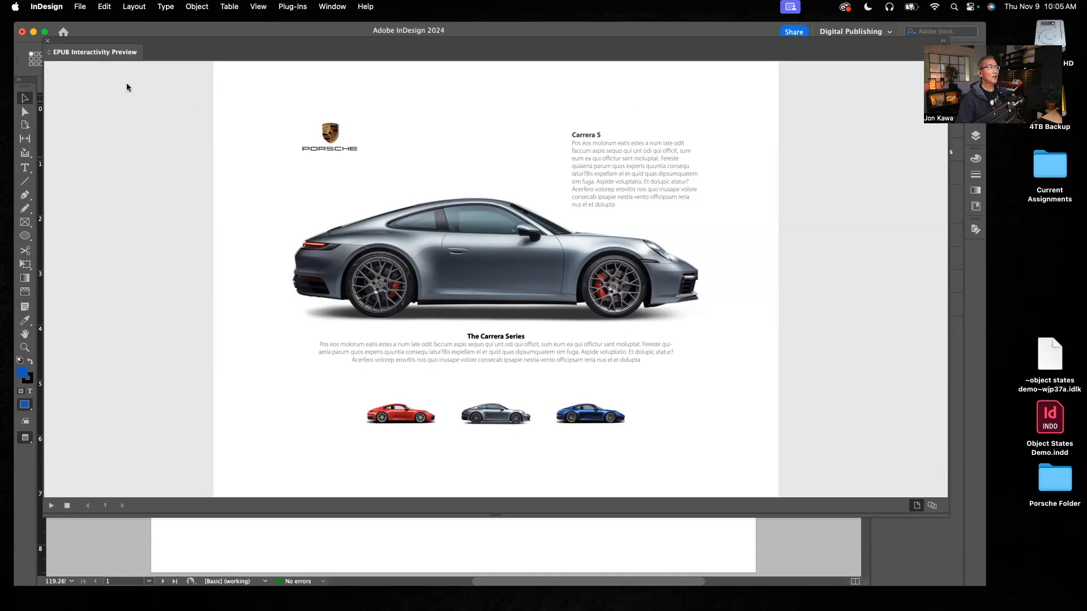
click(48, 40)
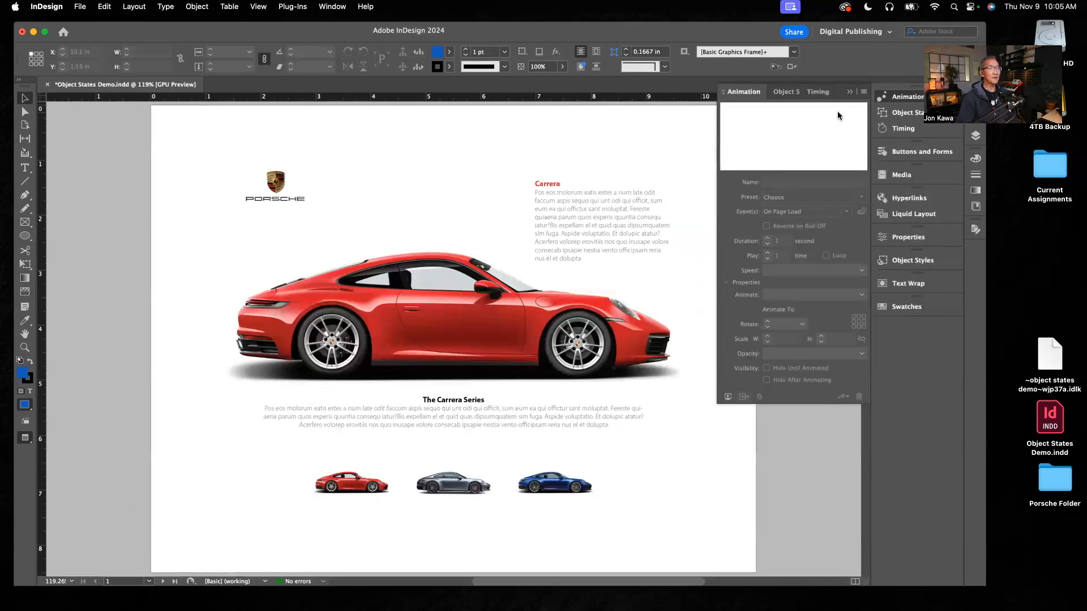
click(850, 92)
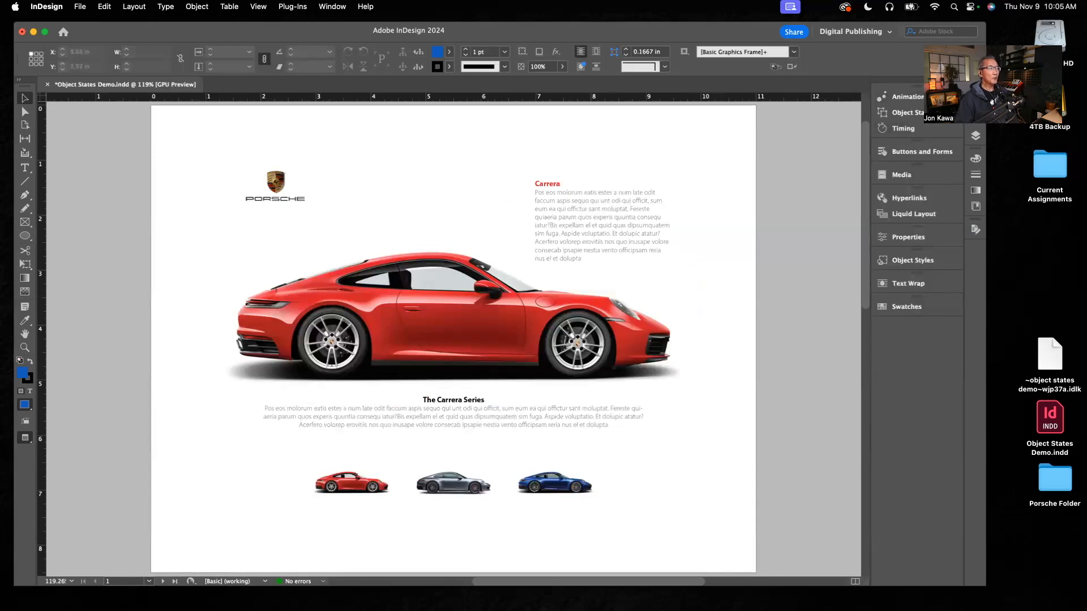
- Switch to Google Chrome to view the Porsche Carrera Webpage assignment's asset download, and return to the InDesign document
mouse_move(346, 608)
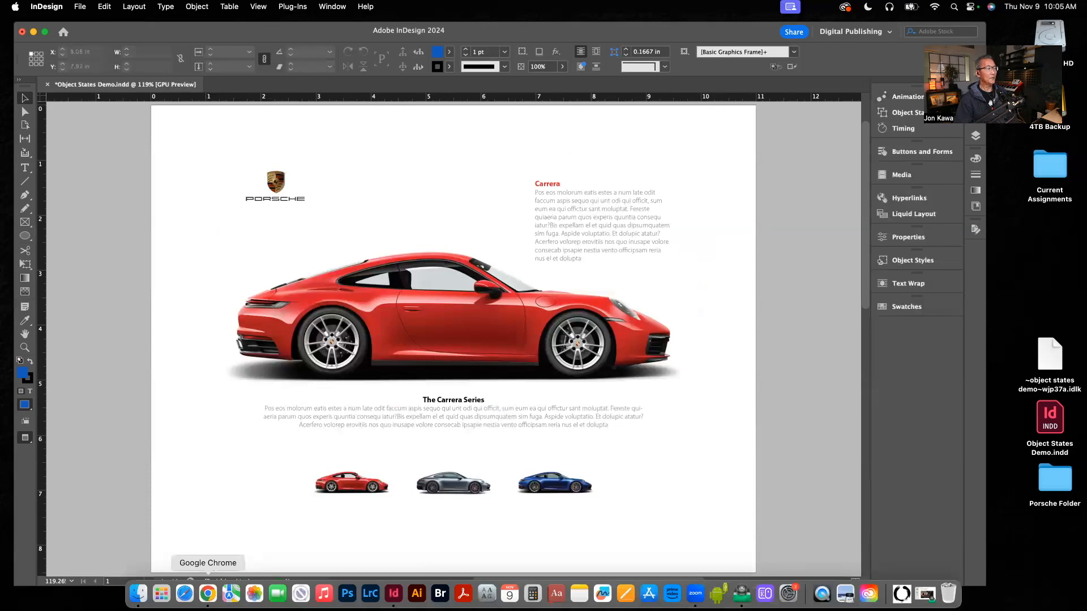
click(208, 593)
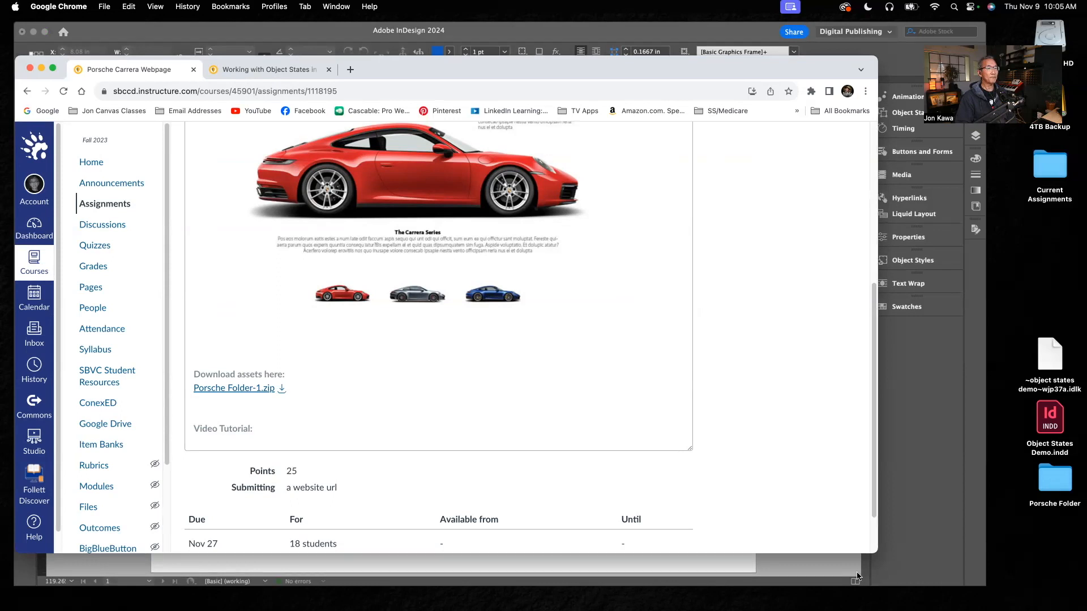
click(837, 565)
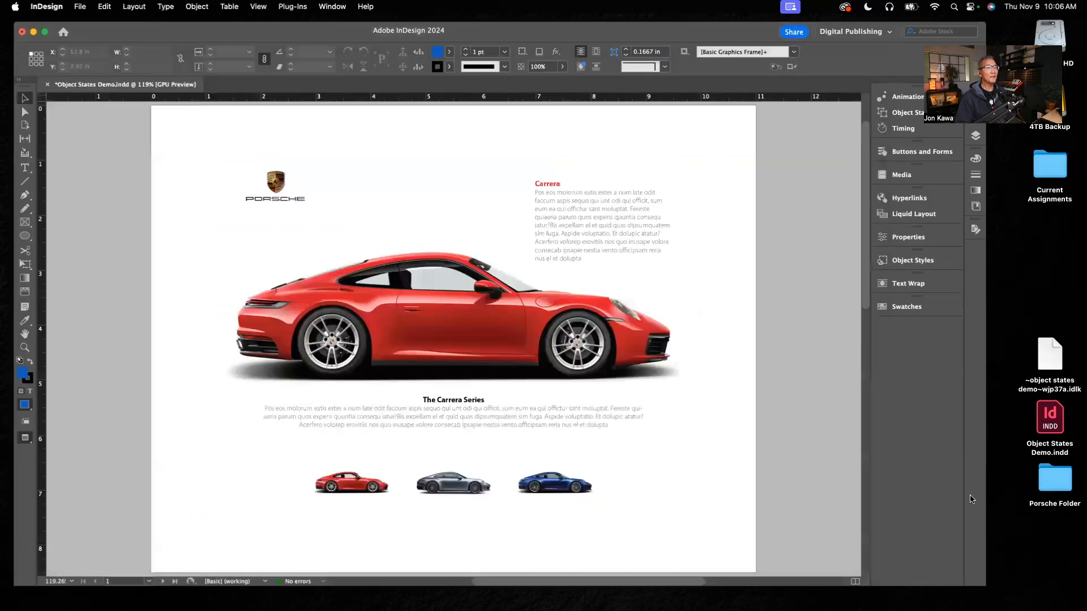
- Open the Porsche Folder on the desktop, preview its three Carrera images and the Porsche logo, and close the folder
click(1061, 482)
double_click(1061, 483)
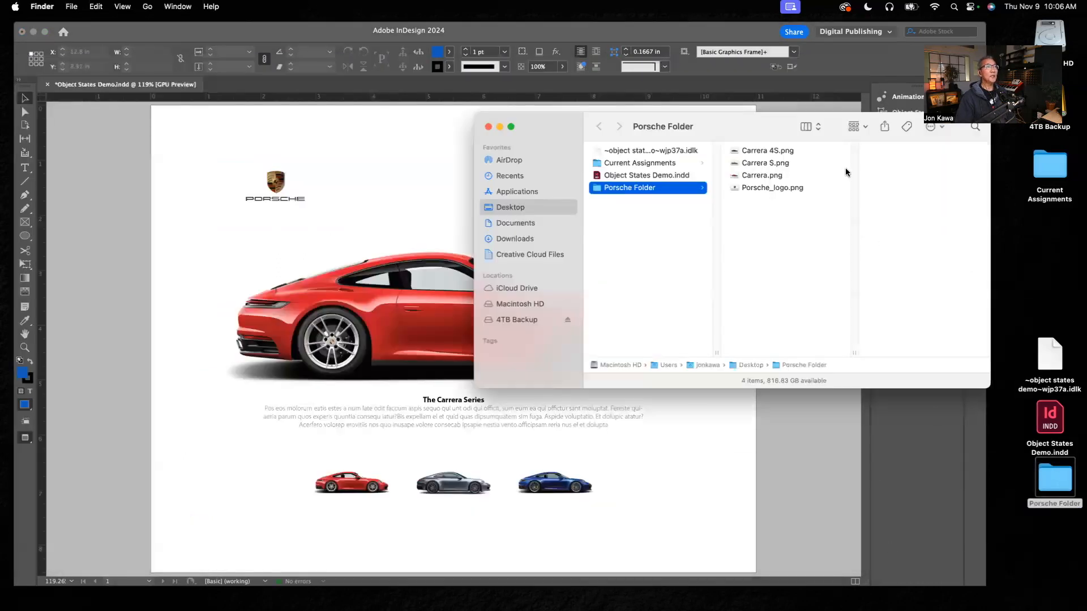
click(770, 148)
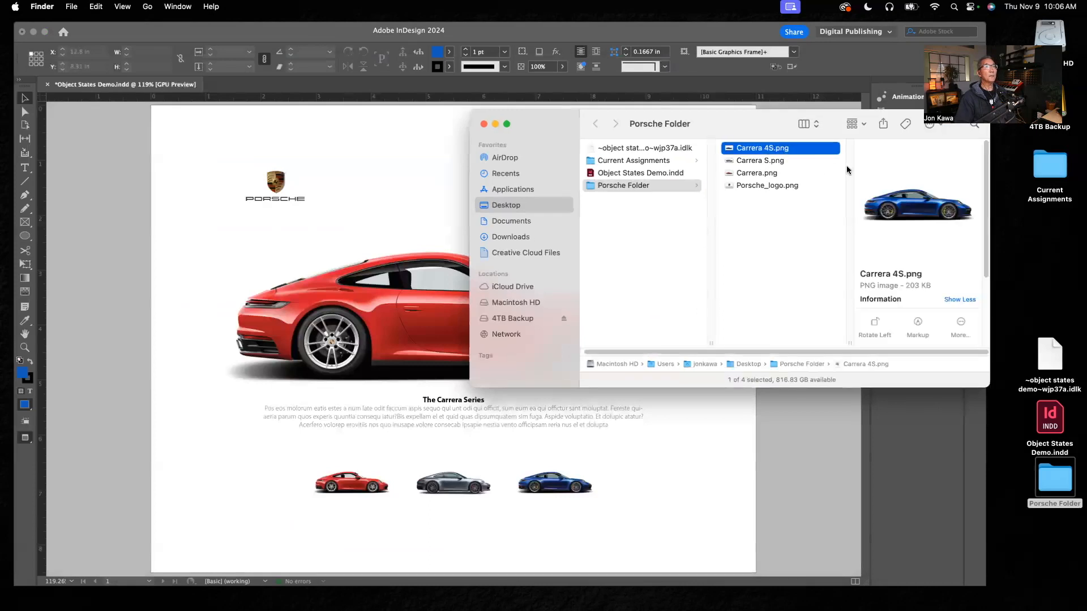
click(757, 162)
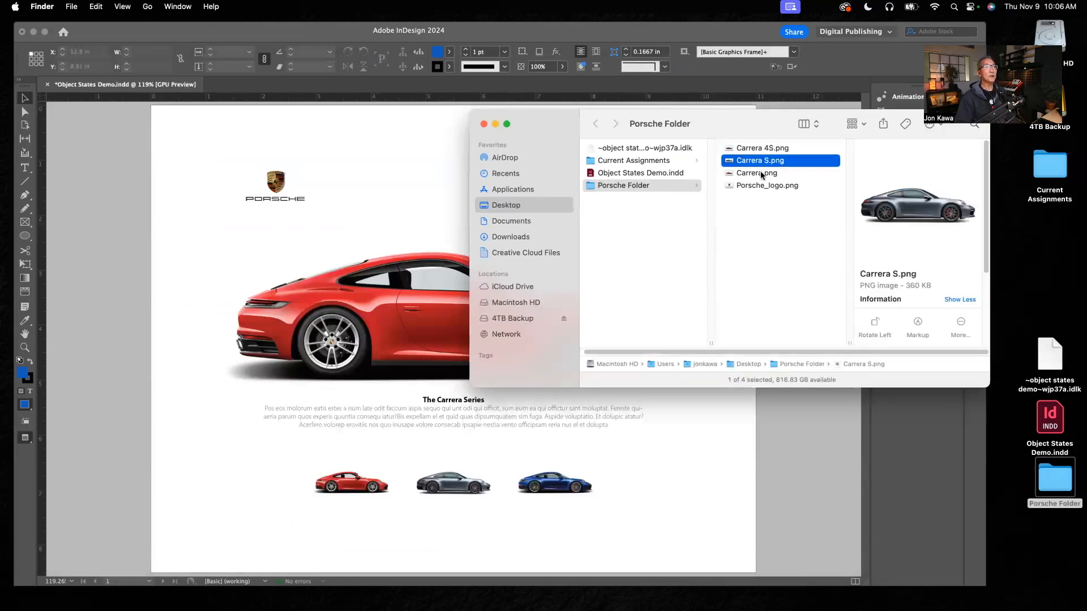
click(761, 174)
click(772, 185)
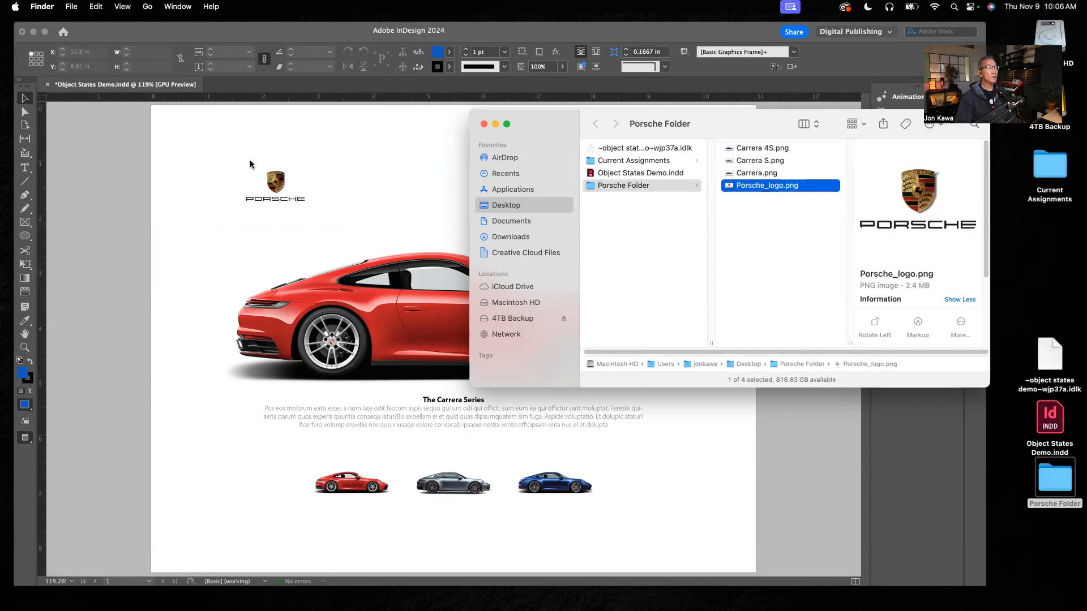
click(483, 124)
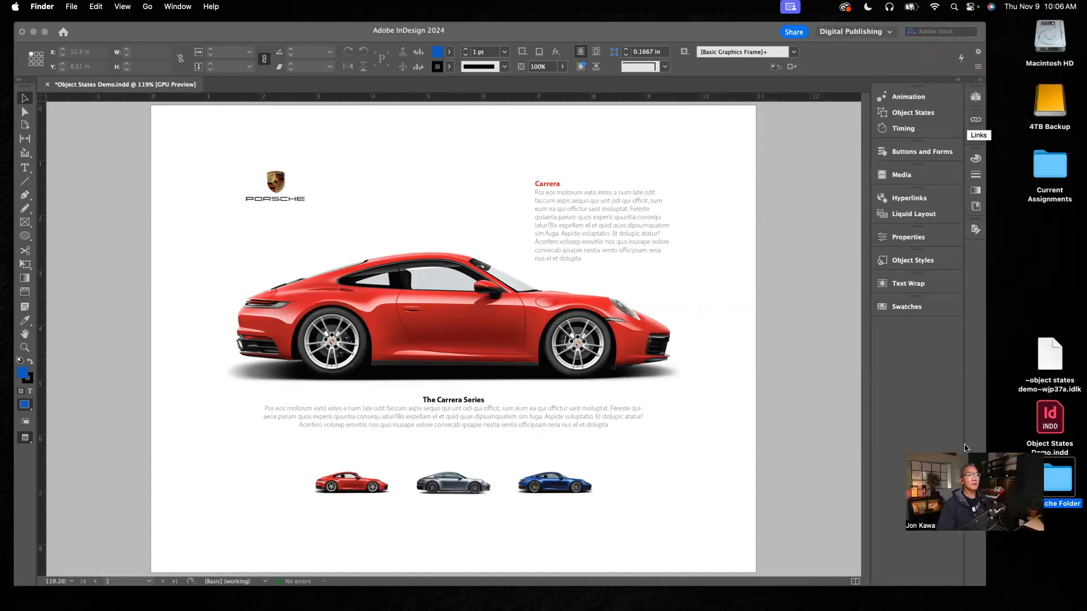
- Go to the blank page 2 of the document and switch it to Normal view so the margins show
click(959, 111)
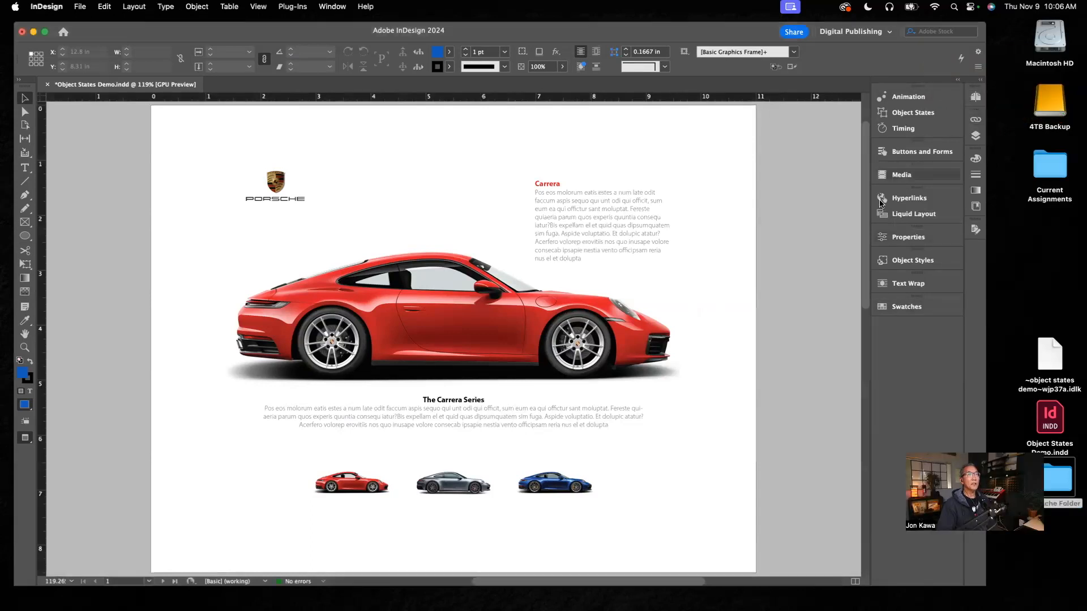
click(975, 99)
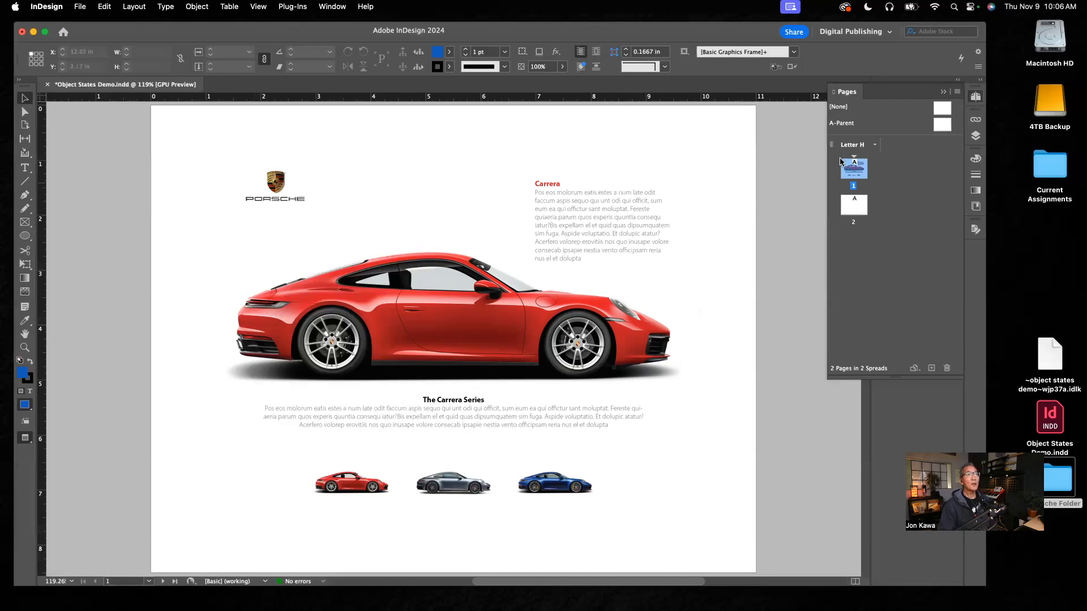
double_click(854, 207)
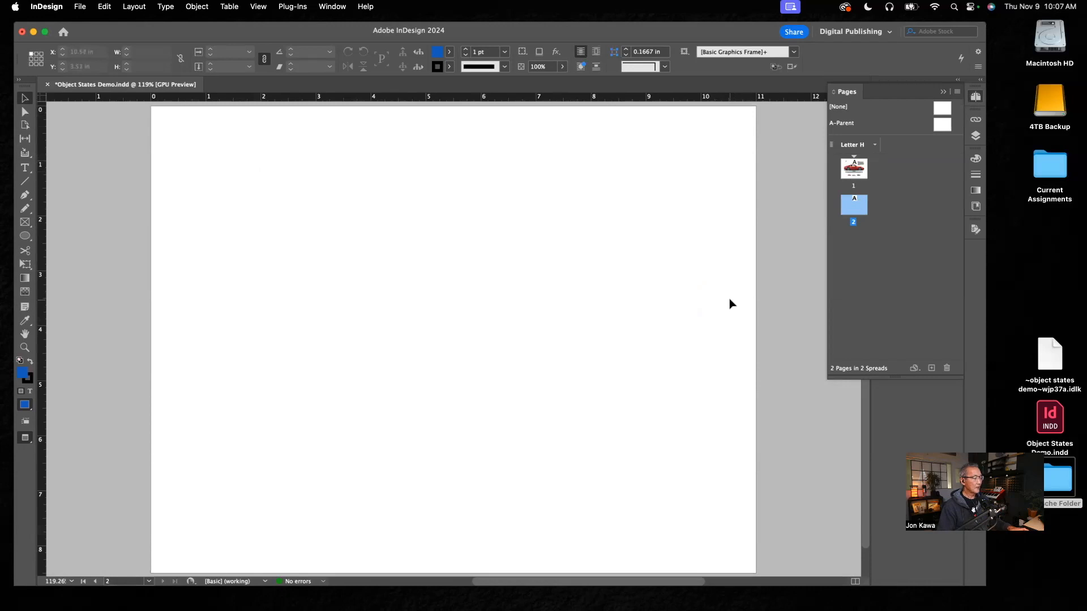
key(w)
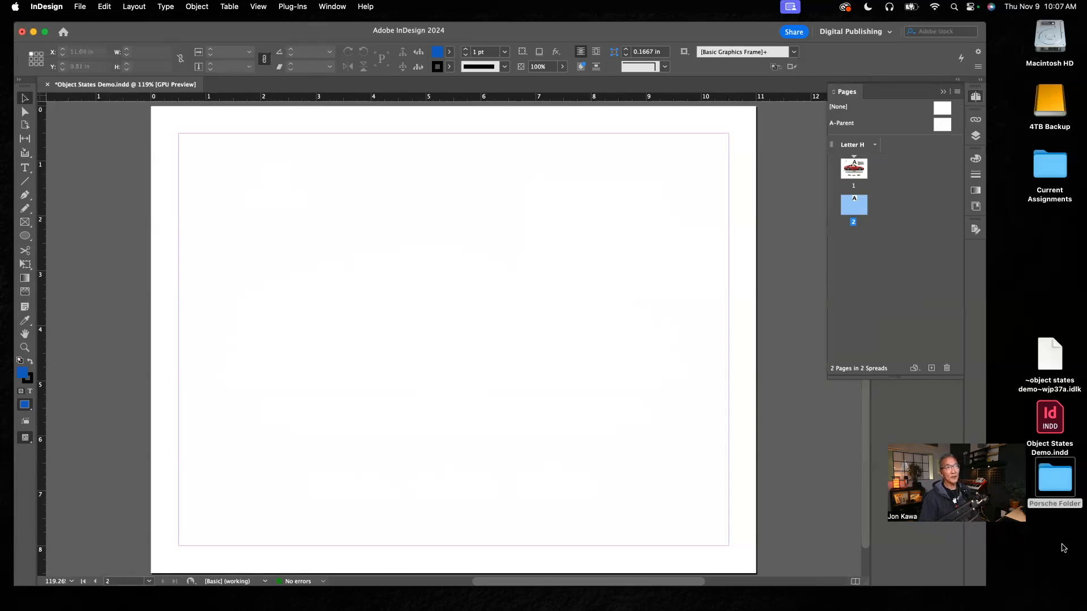
- Load all four PNG files from the desktop's Porsche Folder into the InDesign document for placing on page 2
double_click(1056, 483)
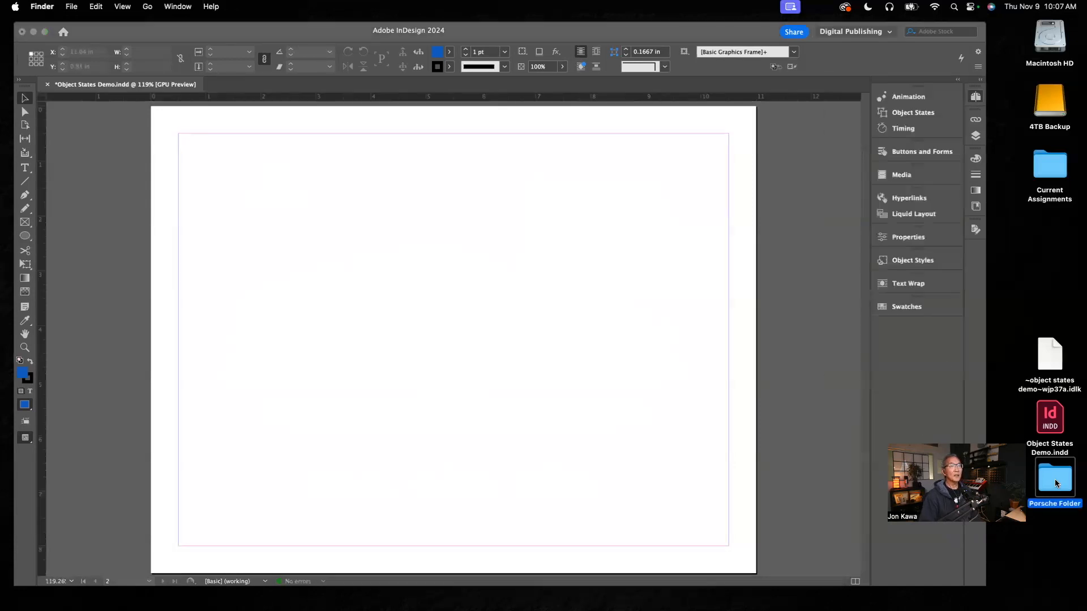
drag(764, 125, 848, 69)
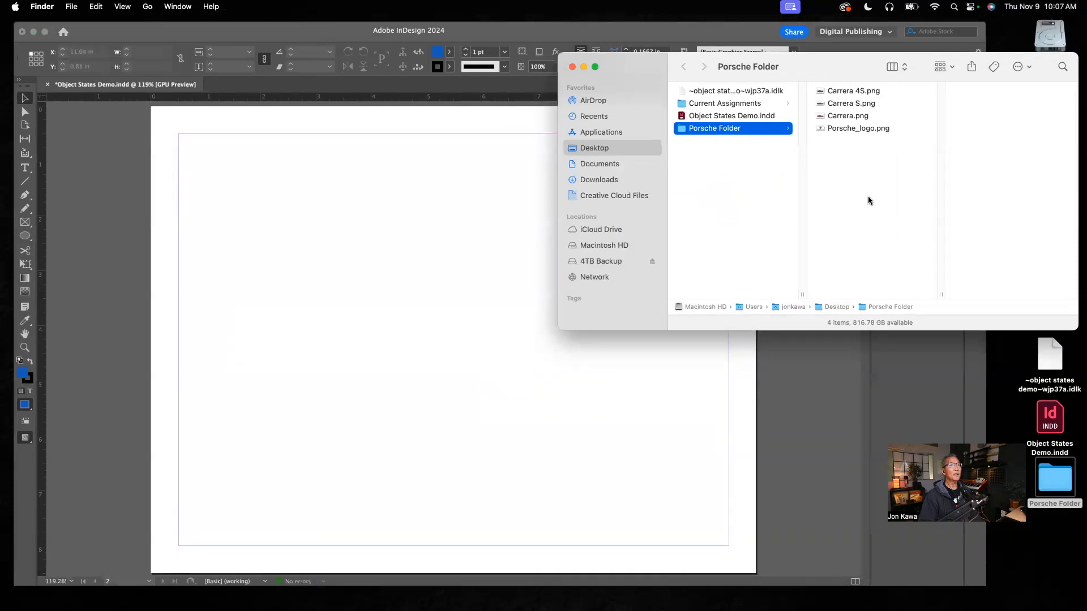
click(841, 90)
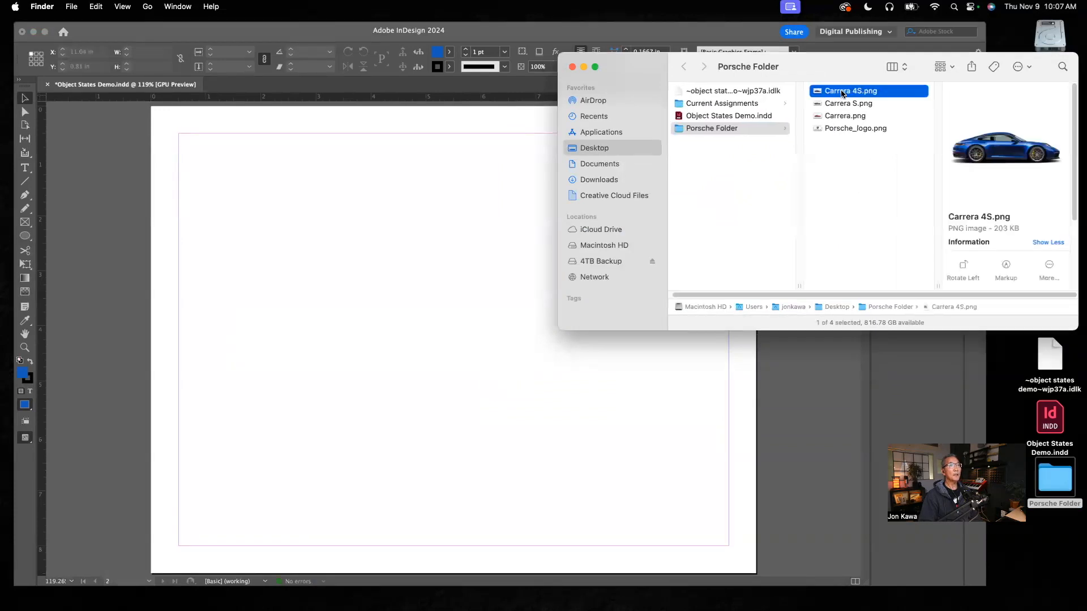
shift+click(834, 128)
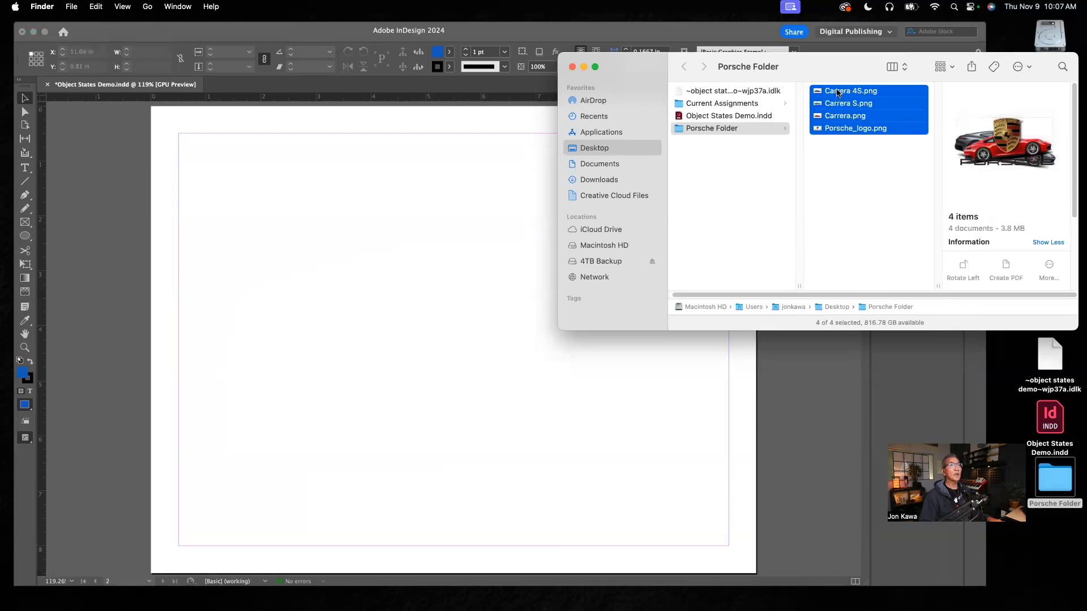
drag(837, 92, 373, 196)
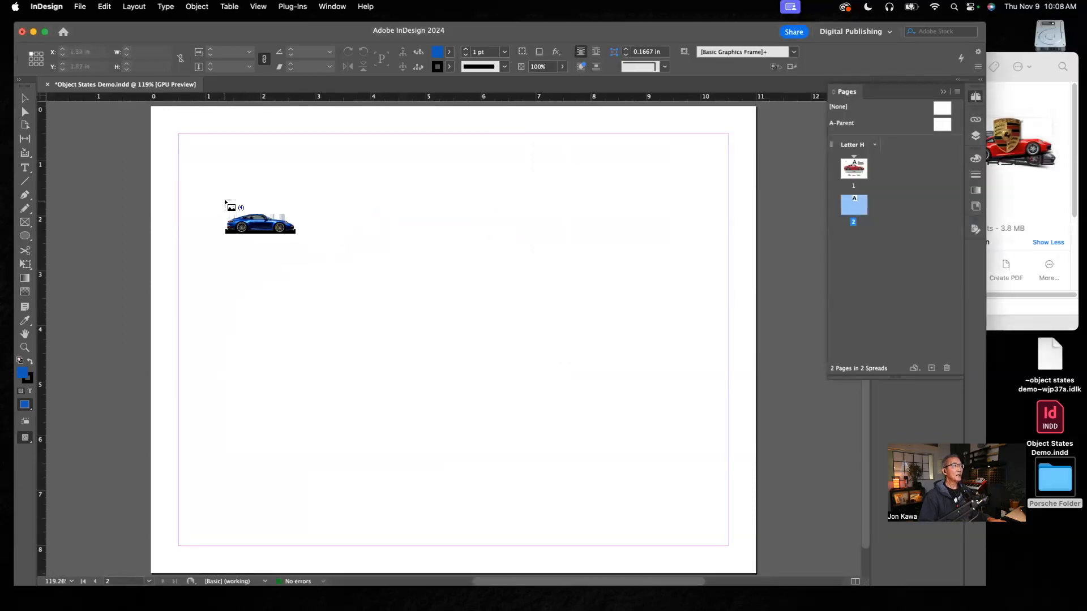
- Place the blue, gray and red cars in a row across upper page 2, about 2.1, 2.6 and 2.1 in wide, and the logo below, about 2.5 in wide
drag(207, 189, 330, 281)
drag(337, 189, 484, 283)
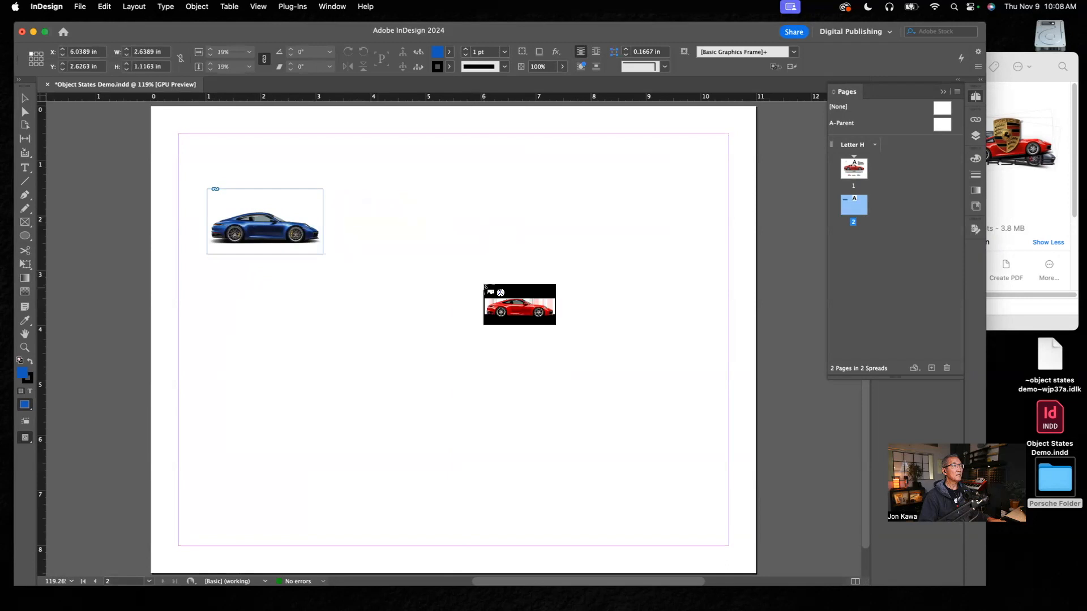
drag(501, 189, 617, 254)
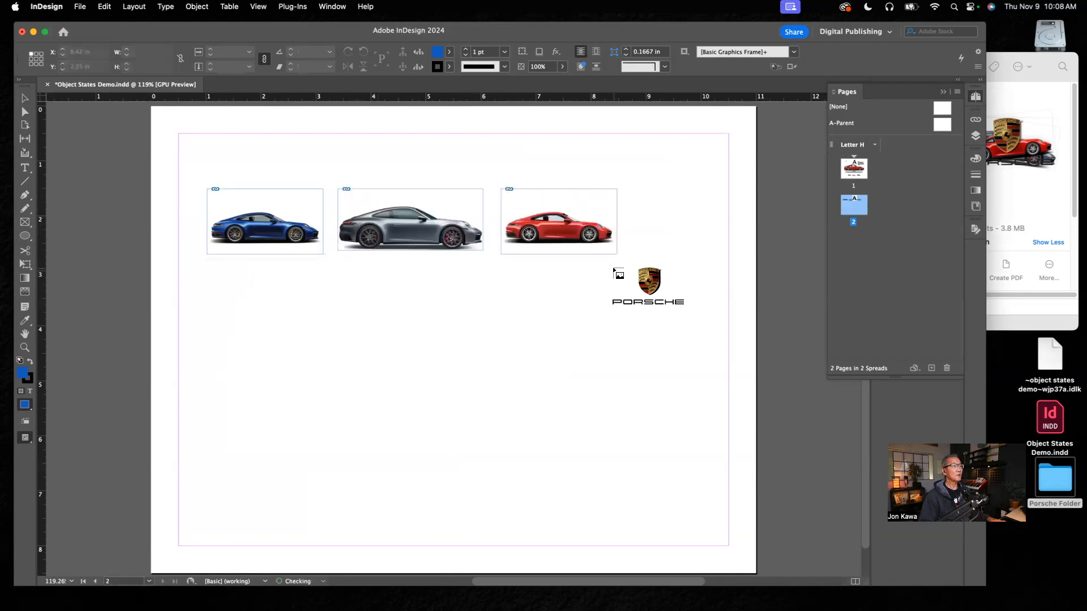
drag(295, 293, 431, 365)
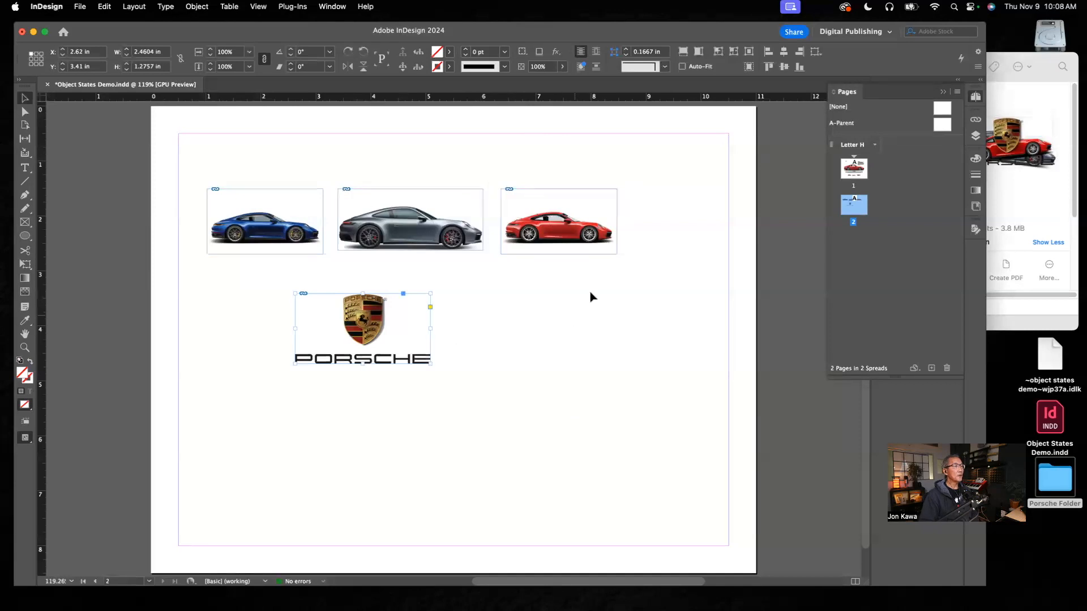
- Crop the empty space above the gray, red and blue cars by lowering each frame's upper edge to about 0.9 in frame height
click(422, 205)
drag(412, 187, 412, 201)
click(568, 202)
drag(559, 188, 559, 205)
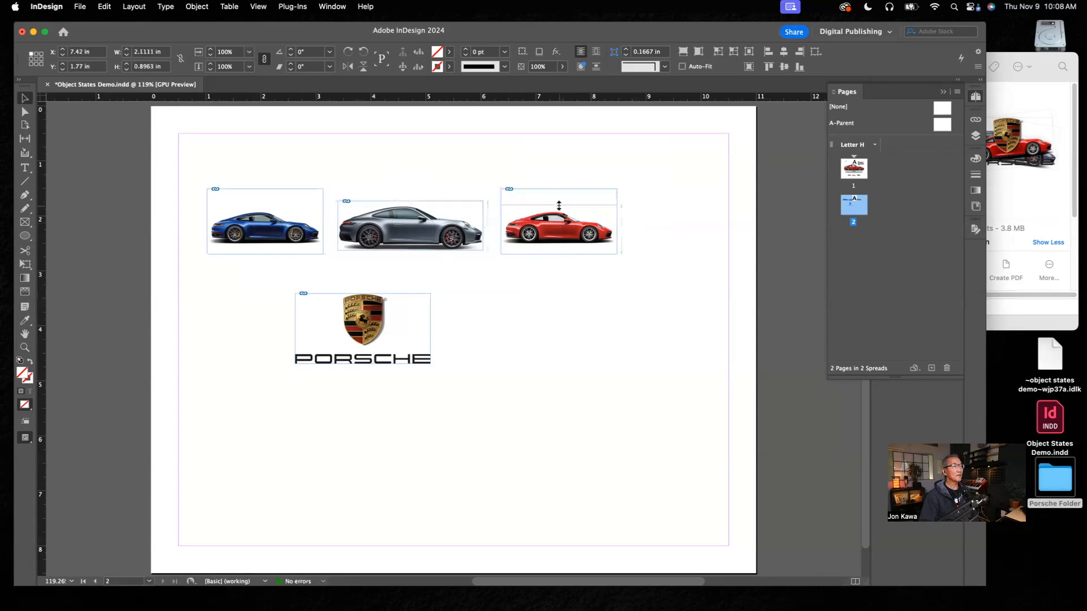
click(266, 200)
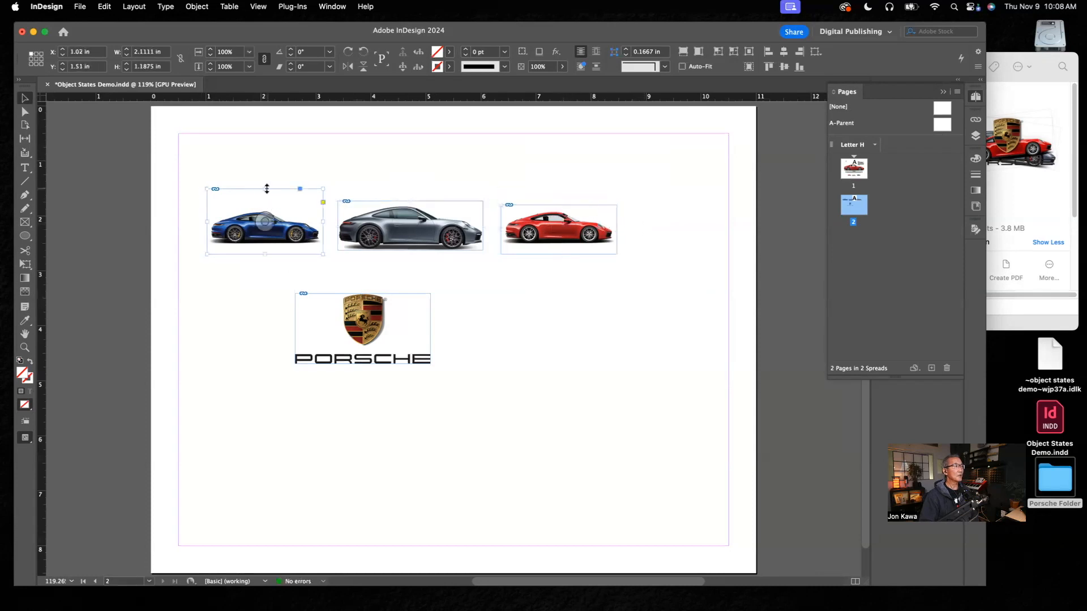
drag(266, 188, 265, 205)
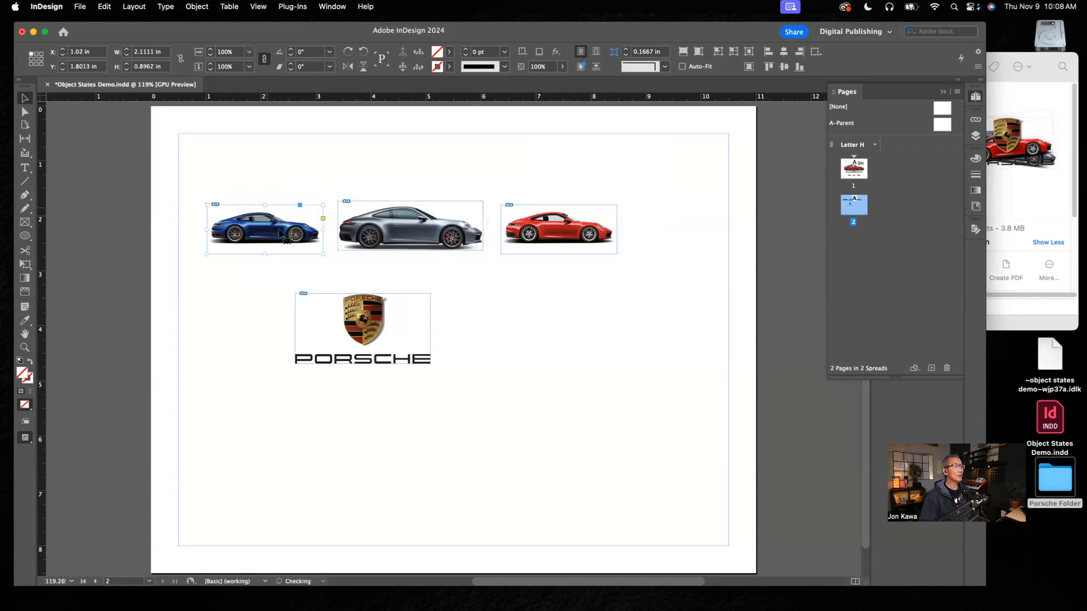
- Scale the gray car proportionally to about 2 in wide to match the blue car's size, and move it directly beneath the blue car
click(430, 248)
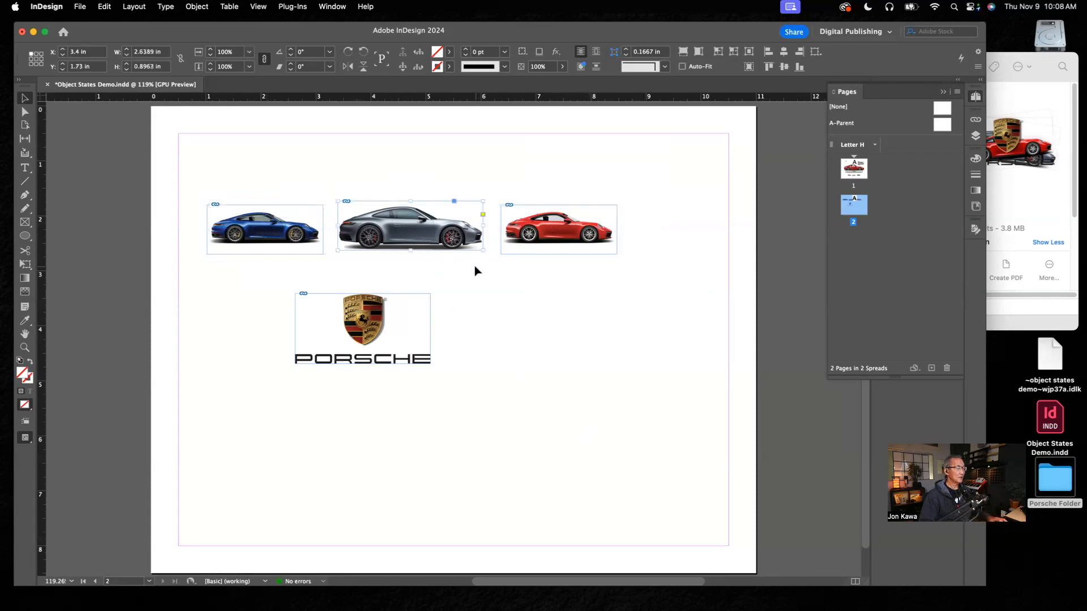
drag(482, 201, 454, 213)
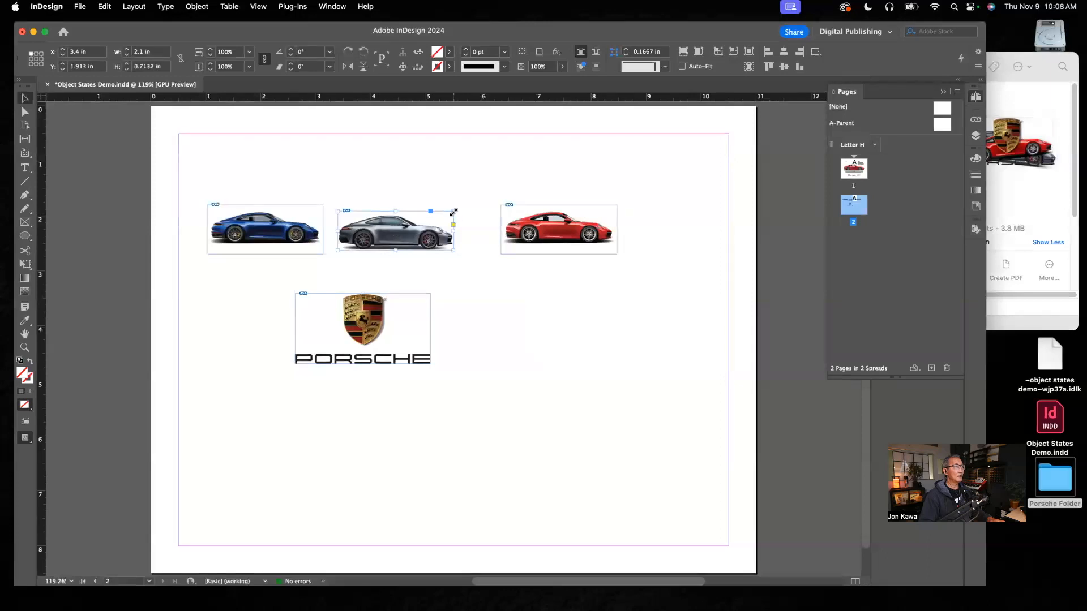
drag(453, 211, 283, 268)
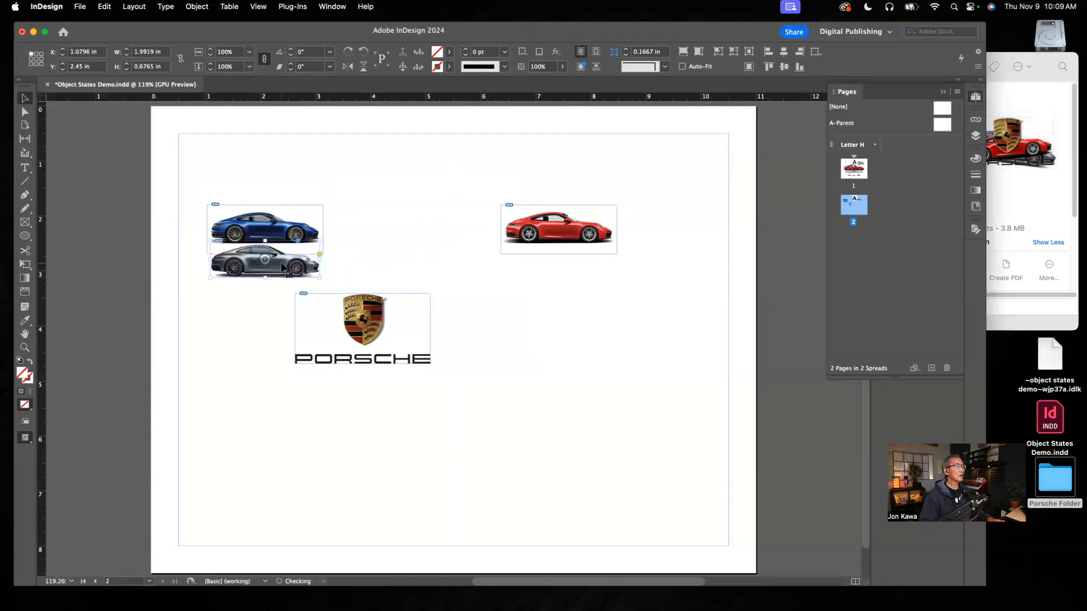
- Line up the gray and red cars beside the blue car in one row, their upper edges at about 1.9 in
drag(283, 266, 409, 236)
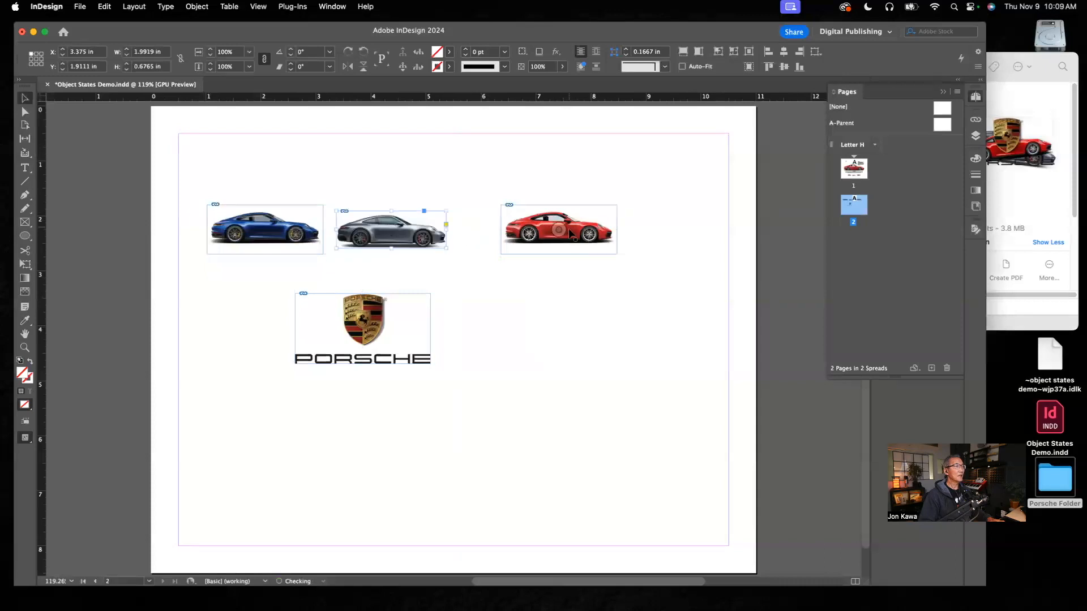
drag(579, 236, 535, 243)
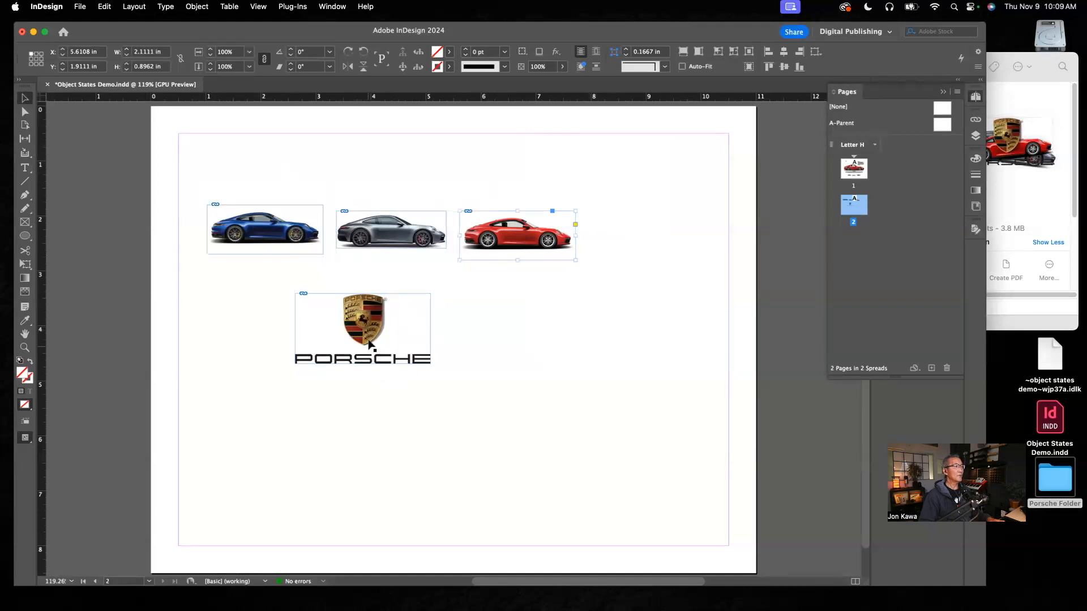
- Shrink the Porsche logo to about 1.3 in wide in the page's upper left corner and move the car row near the lower margin
click(390, 345)
drag(430, 366, 250, 172)
drag(190, 215, 566, 533)
click(593, 386)
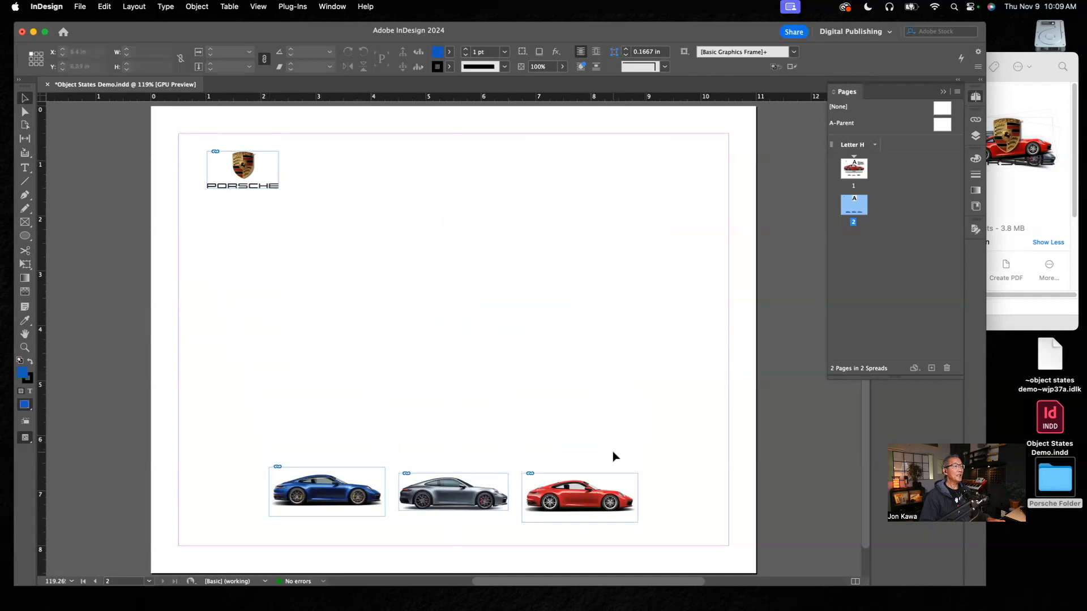
- Duplicate the blue car into the middle of page 2 and enlarge the copy proportionally to about 8.5 in wide
click(361, 487)
drag(361, 487, 375, 310)
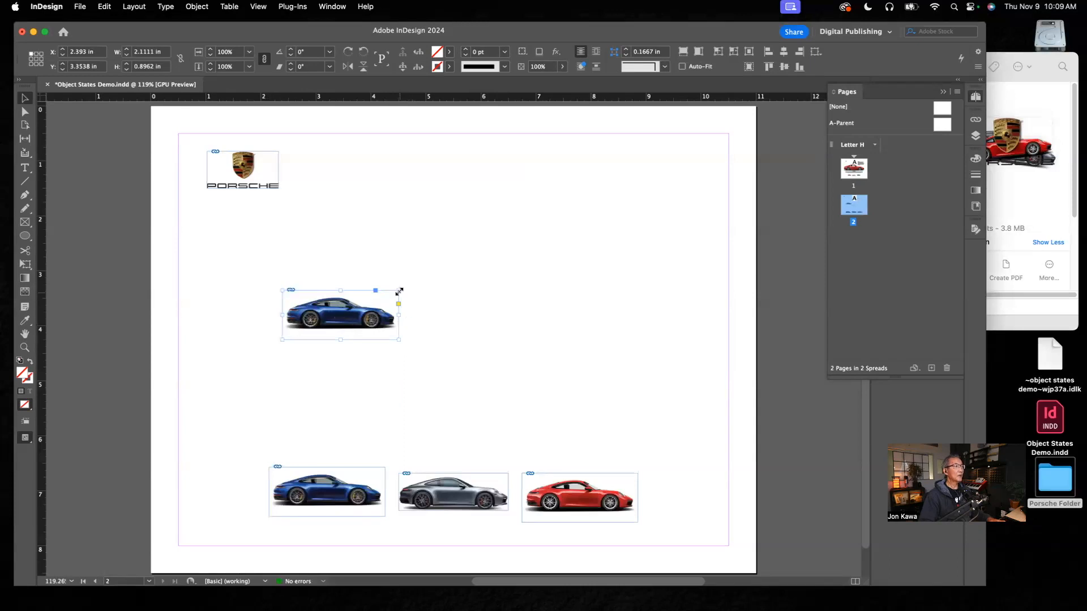
drag(404, 290, 693, 166)
drag(602, 267, 567, 313)
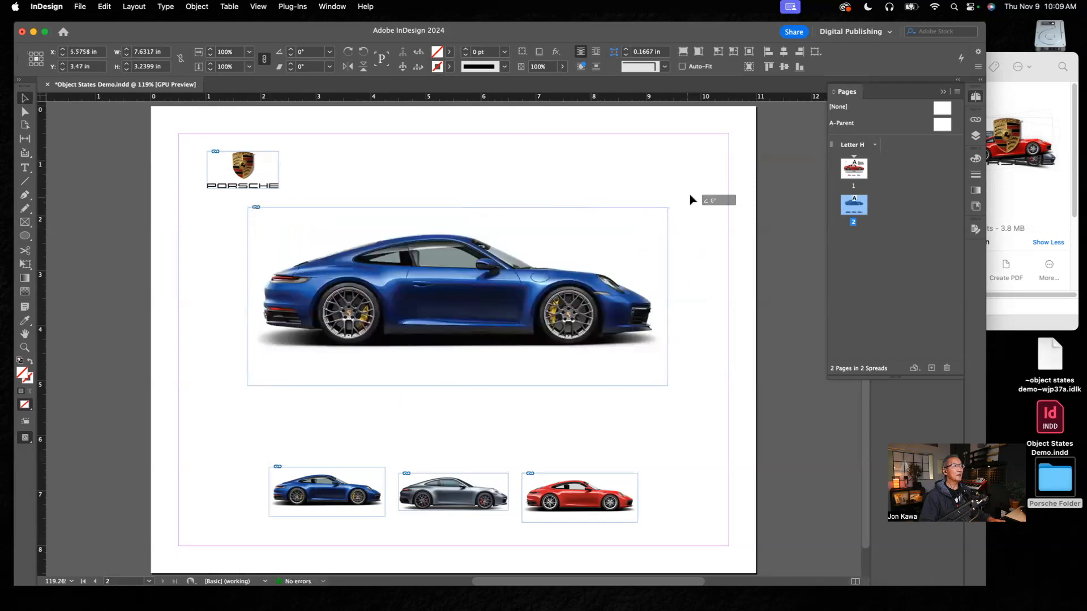
drag(668, 209, 712, 189)
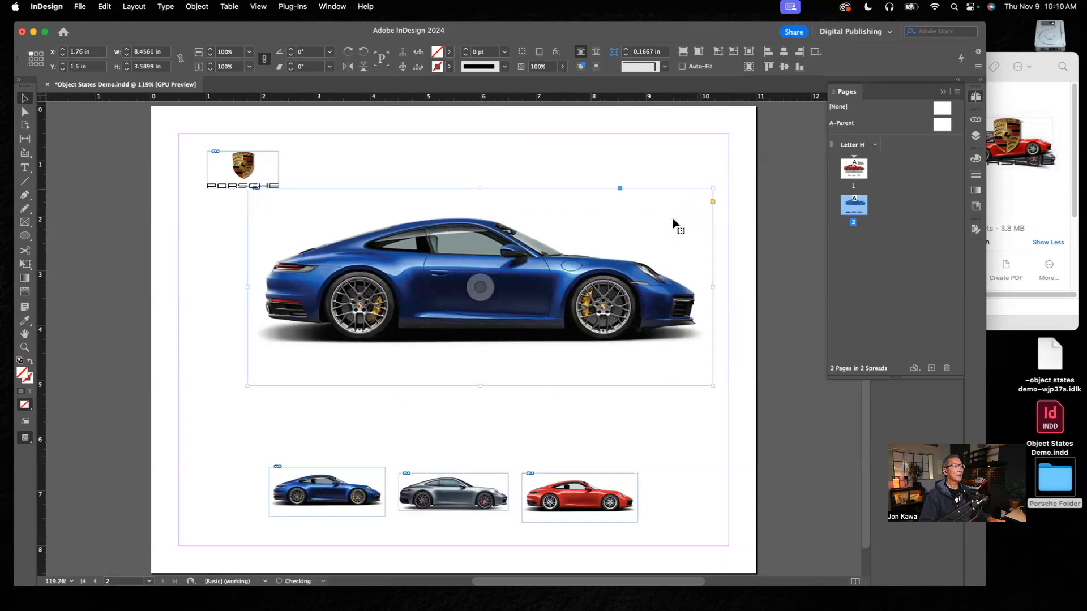
drag(621, 295, 599, 301)
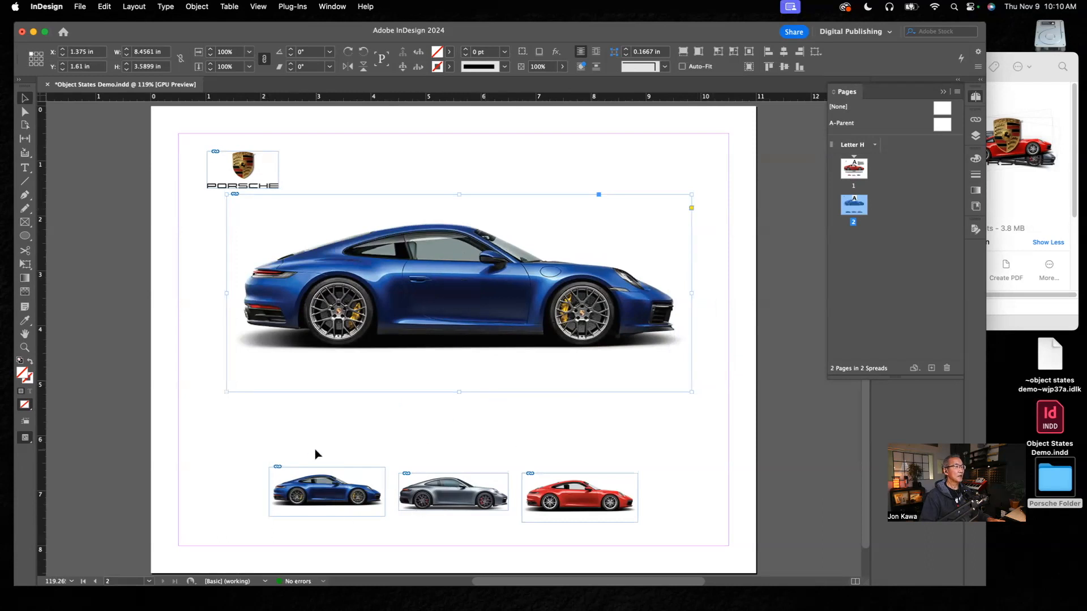
- Duplicate the small red car onto the large blue car and enlarge the copy proportionally to the same 8.5 in width, aligned exactly over it
click(603, 508)
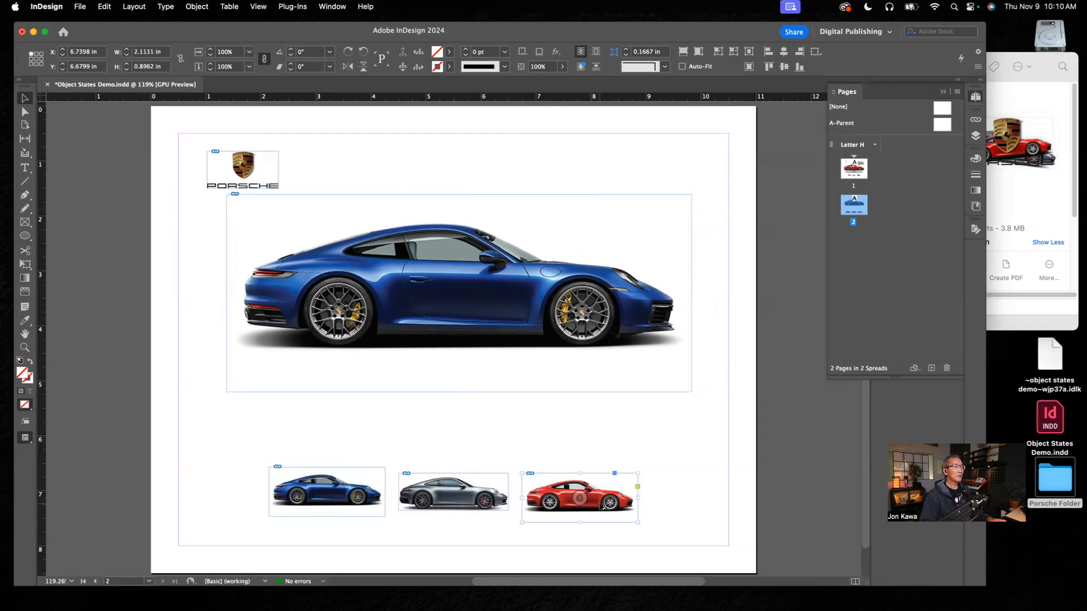
drag(601, 506, 303, 229)
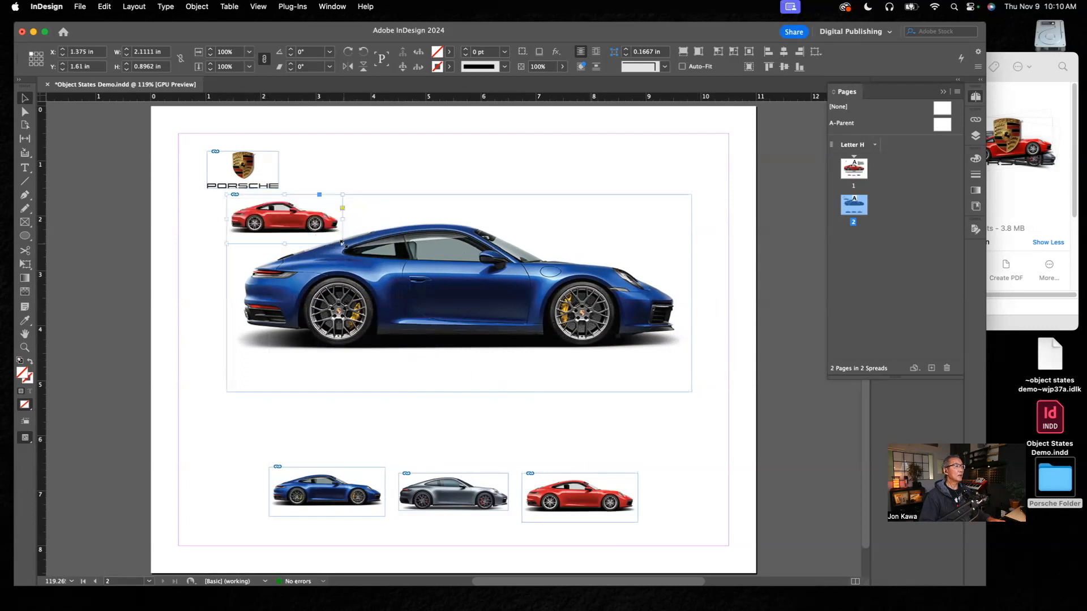
drag(343, 244, 690, 364)
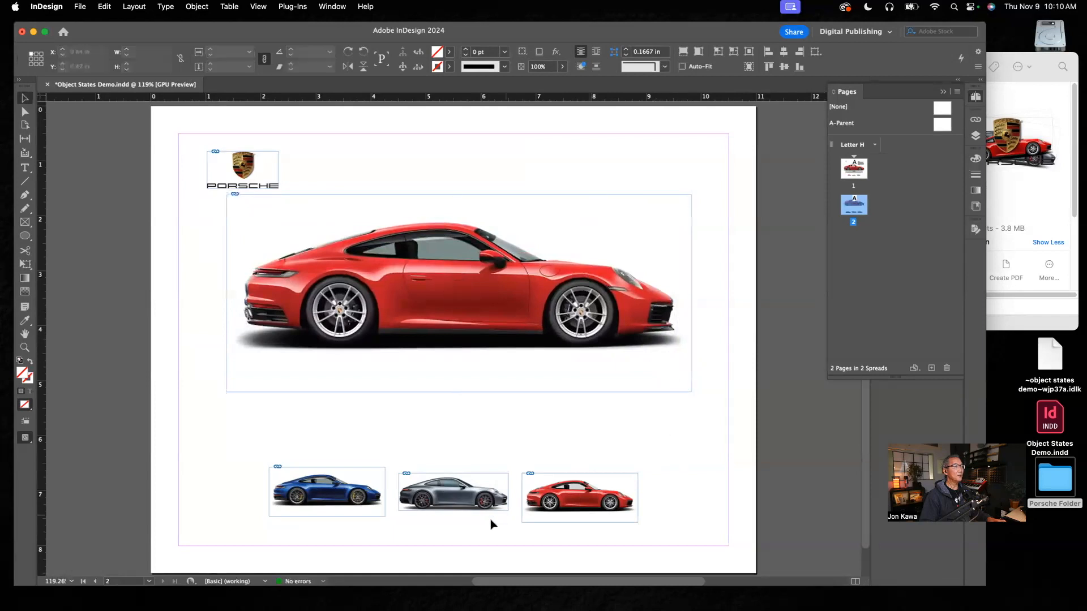
- Duplicate the small gray car, enlarge the copy proportionally to about 7.9 in wide, and align it with the large red car
click(469, 508)
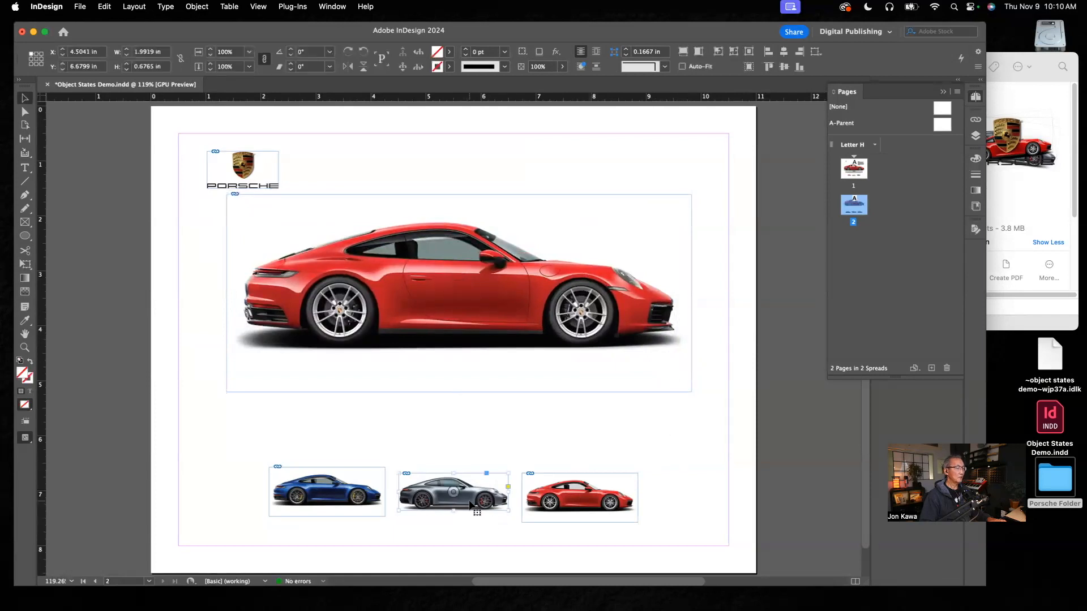
drag(468, 507, 299, 231)
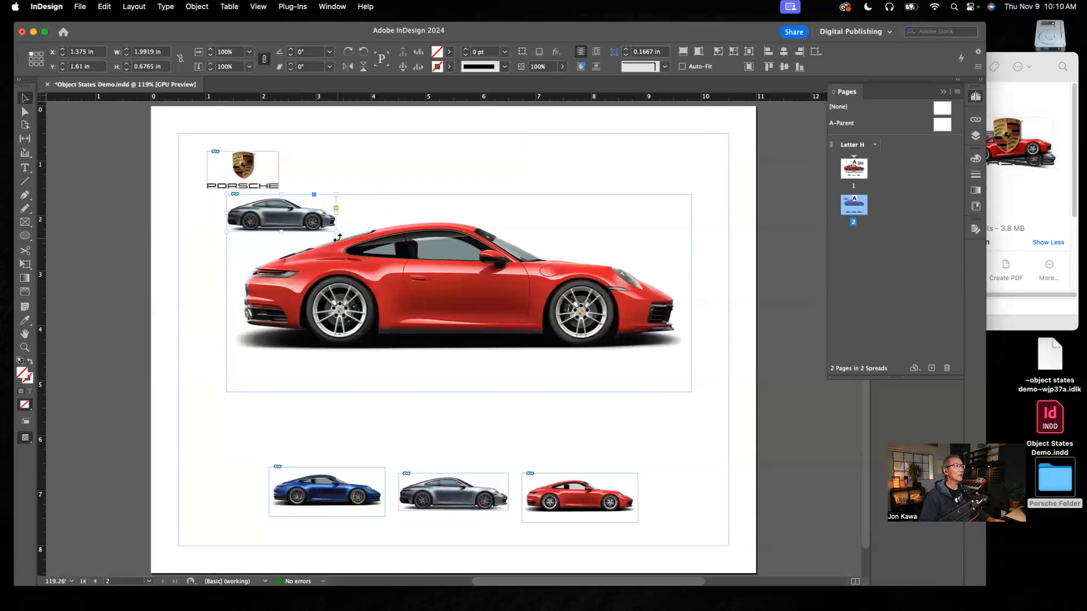
drag(336, 231, 622, 342)
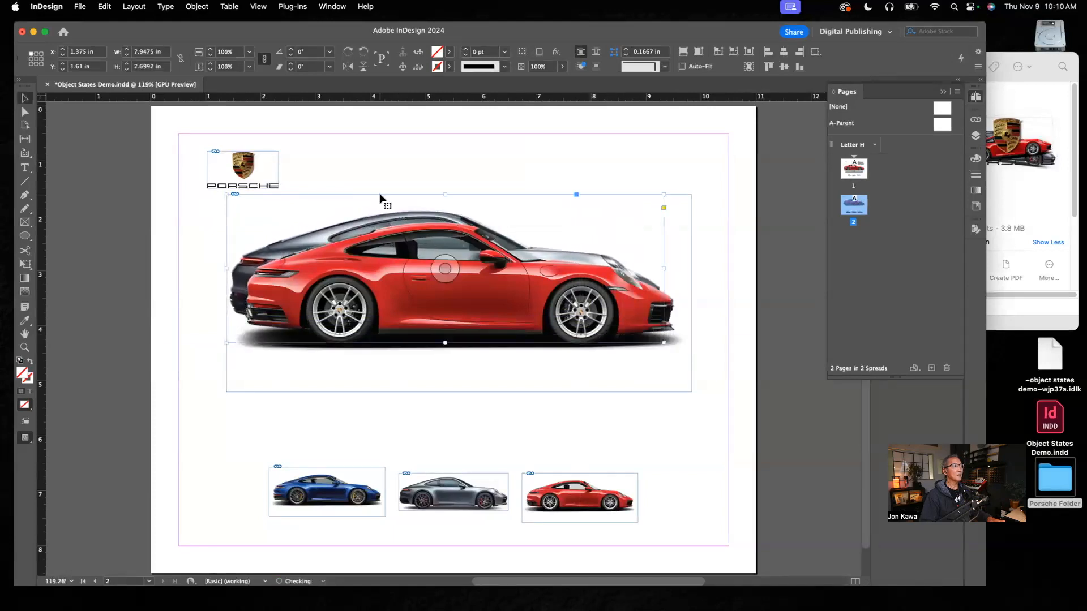
drag(390, 210, 408, 223)
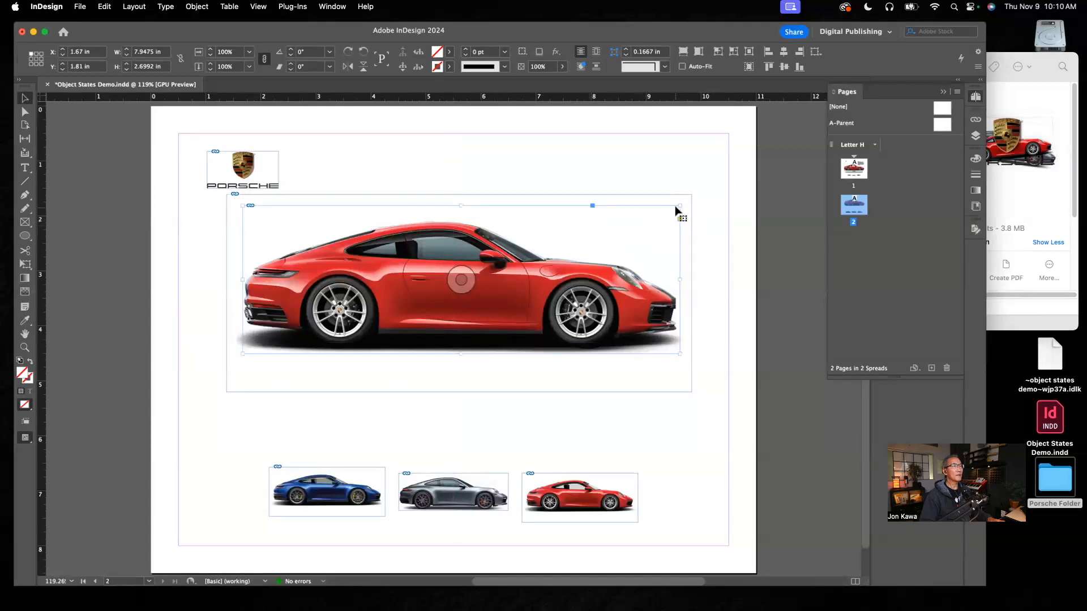
drag(677, 204, 675, 207)
click(583, 423)
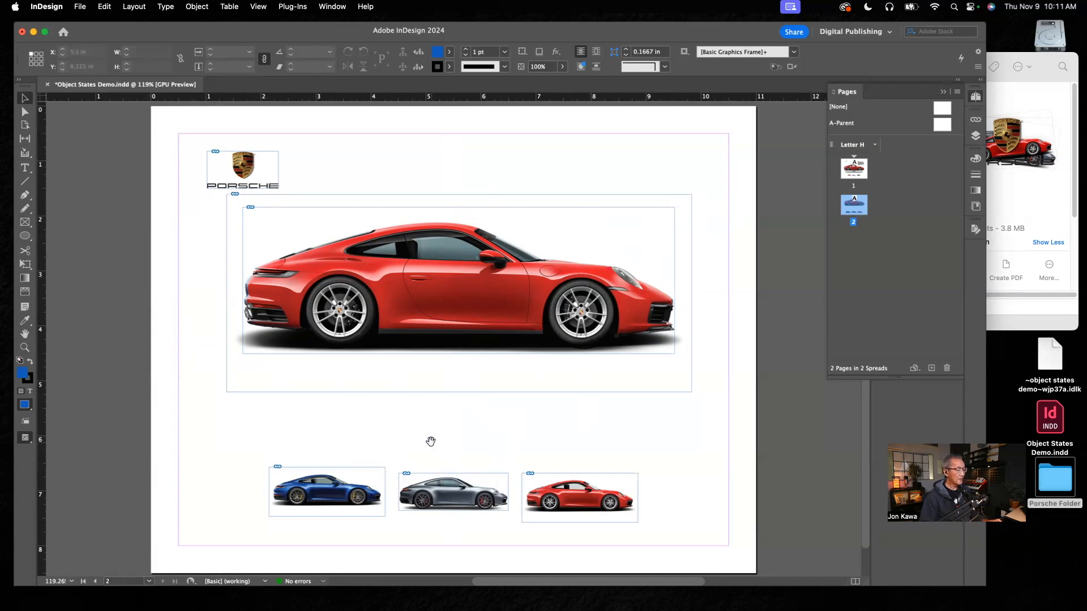
- Check the layout in preview, then move the large red and gray cars left, one above the other, partly onto the pasteboard beside page 2
alt+click(447, 304)
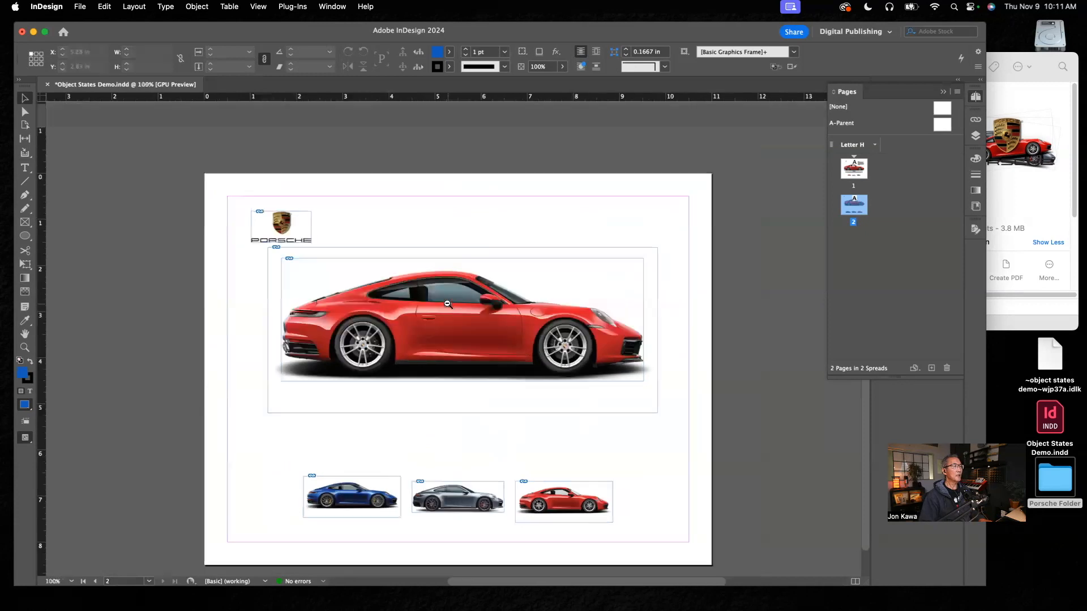
alt+click(460, 396)
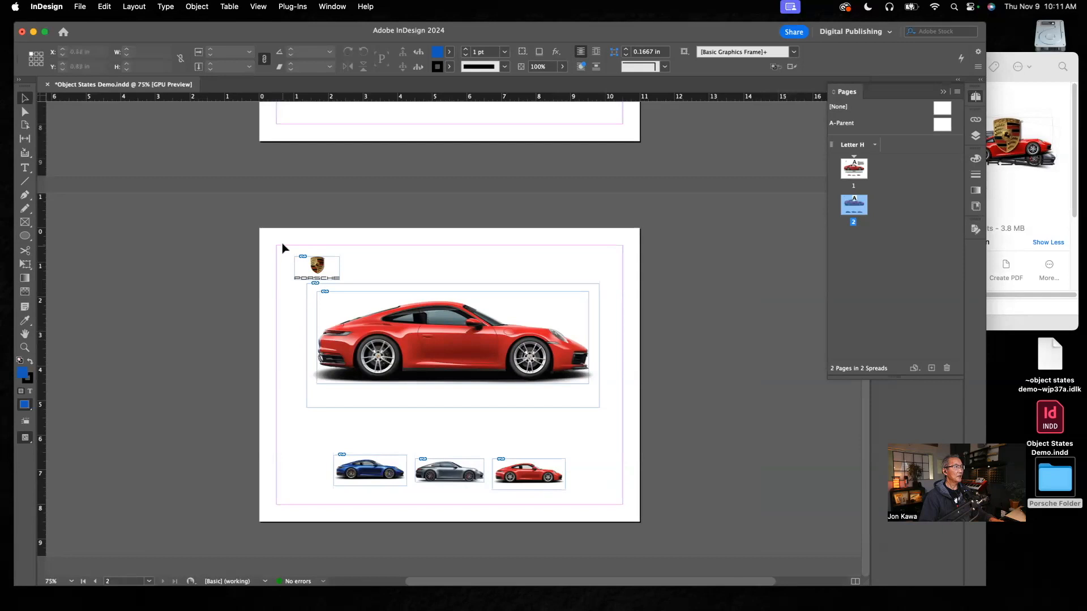
key(w)
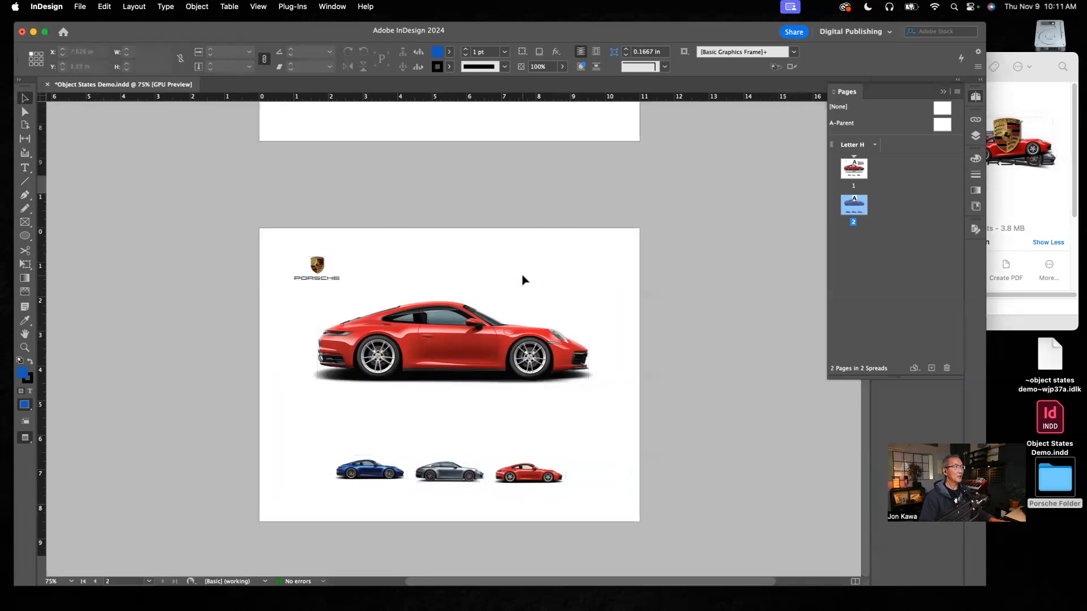
drag(485, 335, 271, 314)
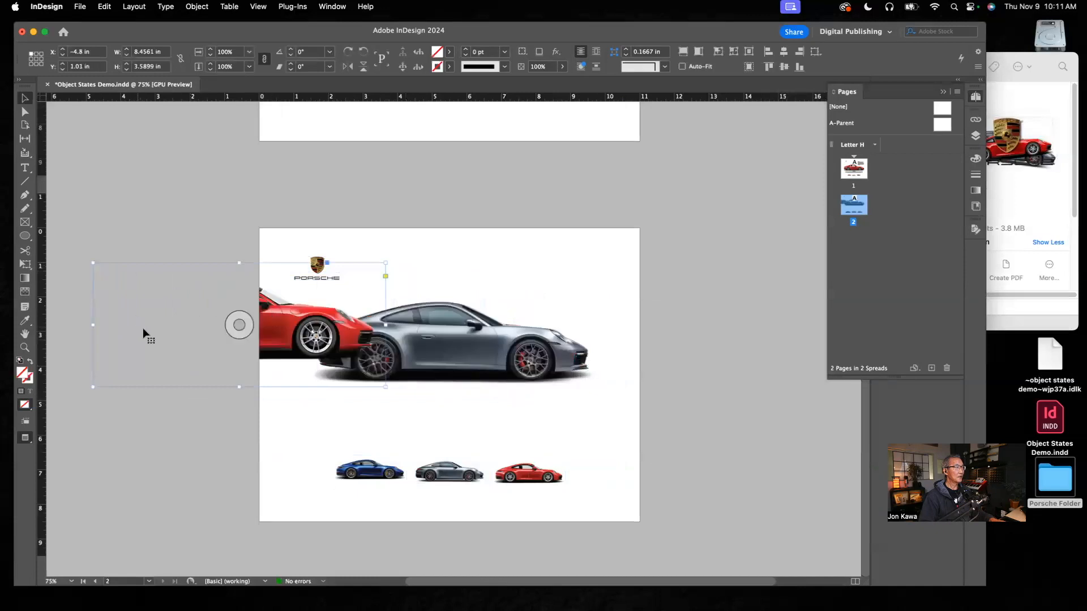
key(w)
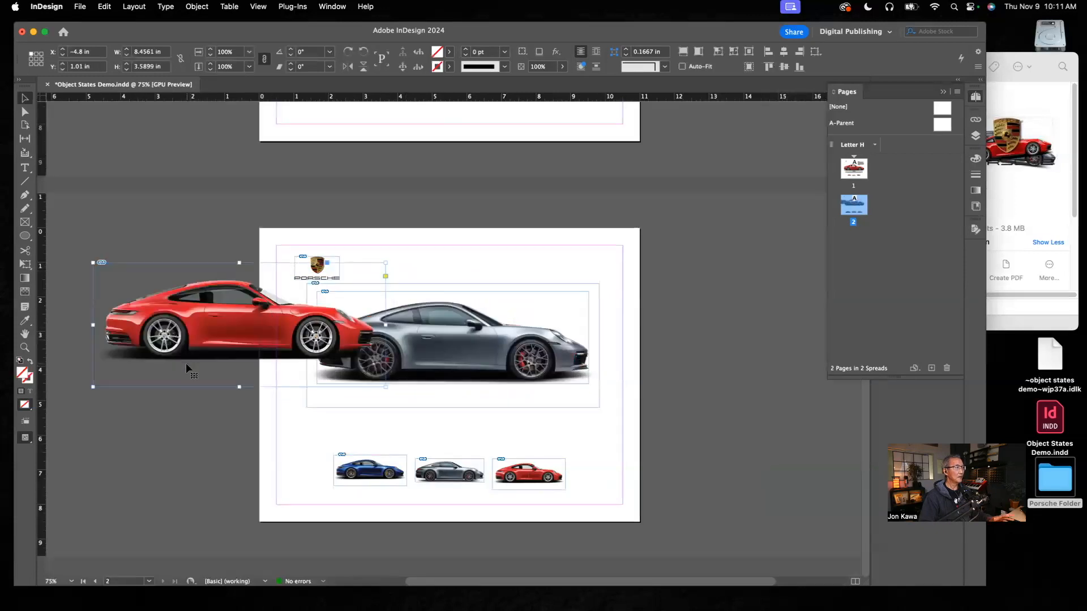
drag(234, 321, 195, 298)
click(206, 282)
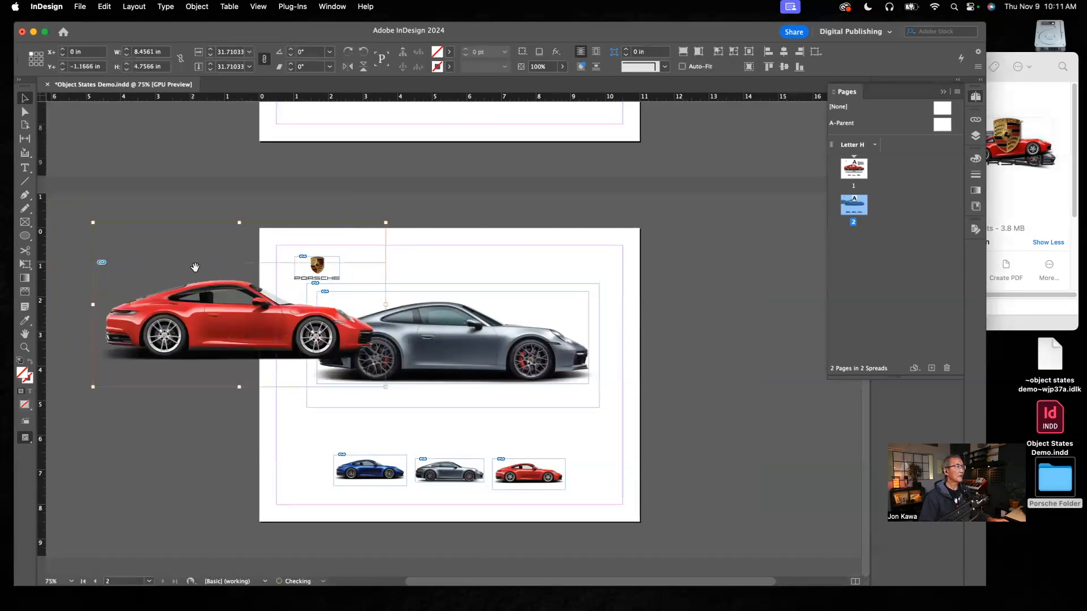
click(67, 283)
drag(162, 288, 138, 262)
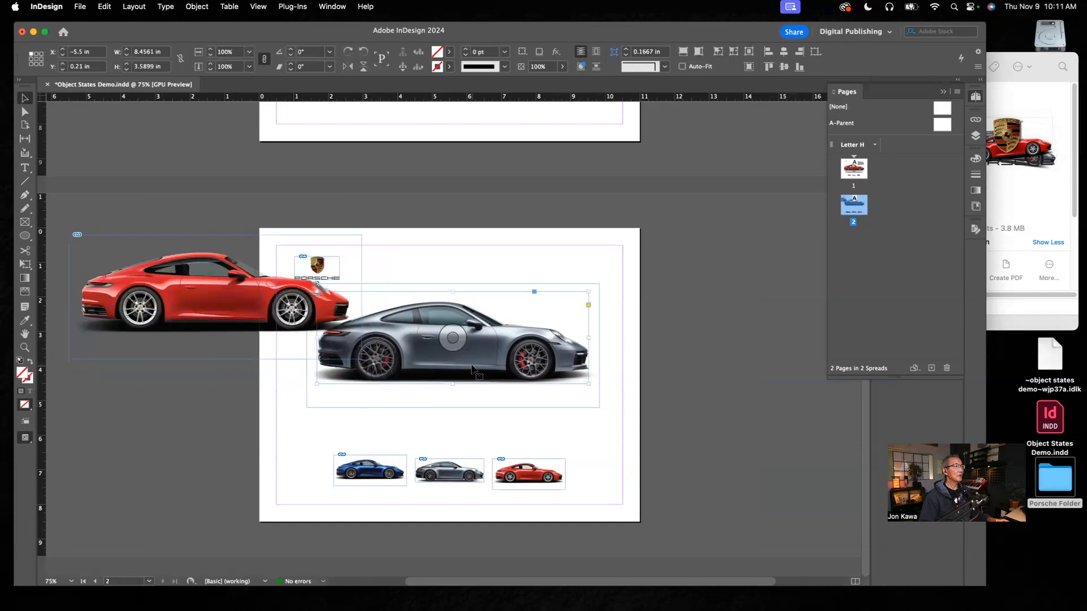
drag(474, 371, 237, 413)
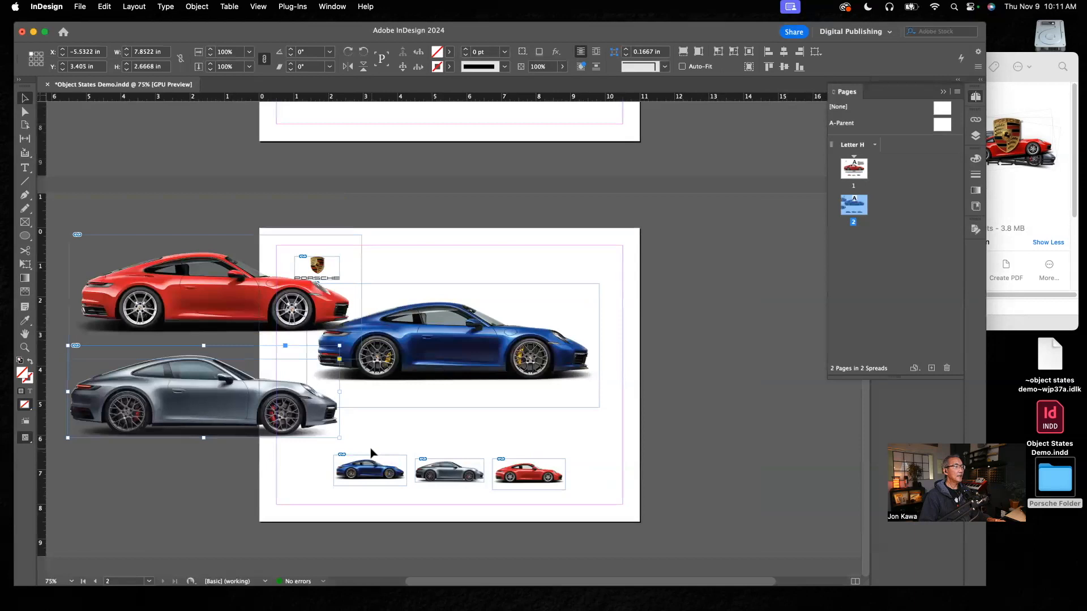
- Scale the row of three small cars proportionally to about 5.5 in wide and center it horizontally on page 2 at Y 6.25 in
drag(371, 446, 540, 494)
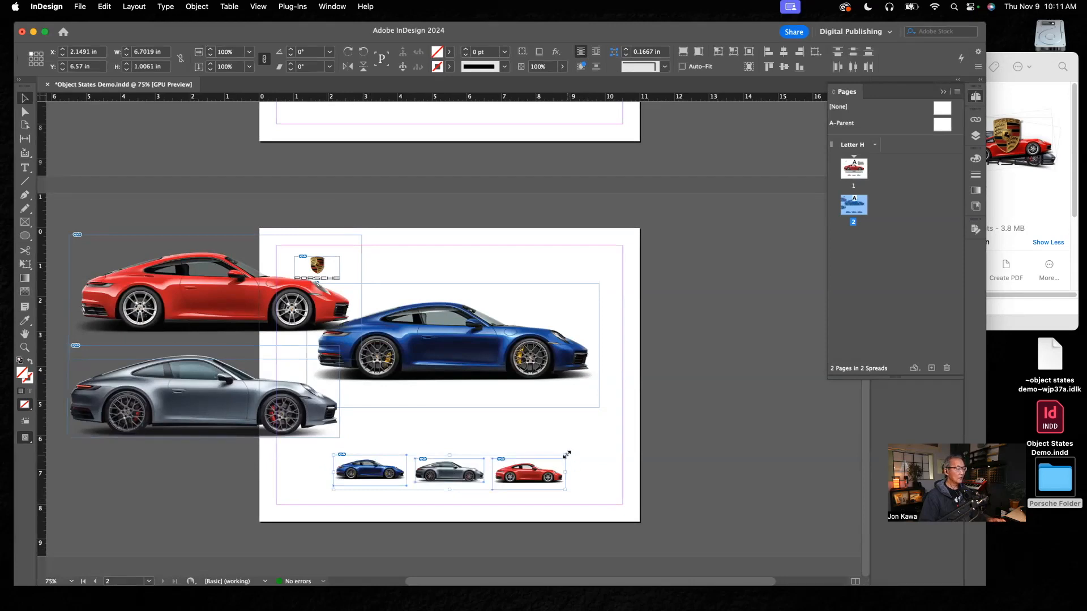
drag(566, 453, 522, 463)
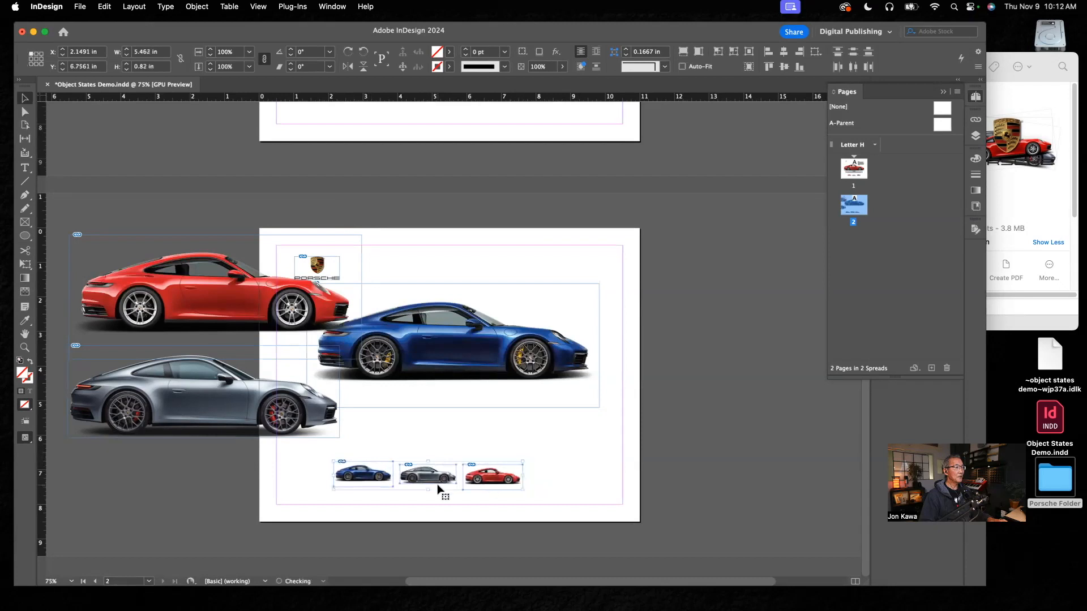
drag(439, 477, 462, 465)
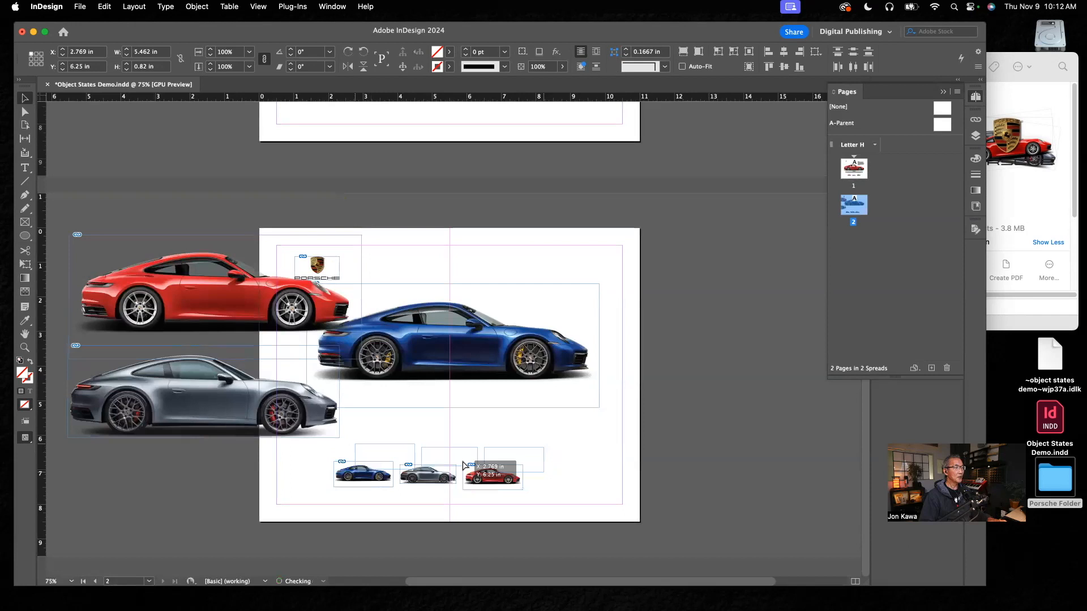
drag(462, 465, 463, 465)
click(599, 517)
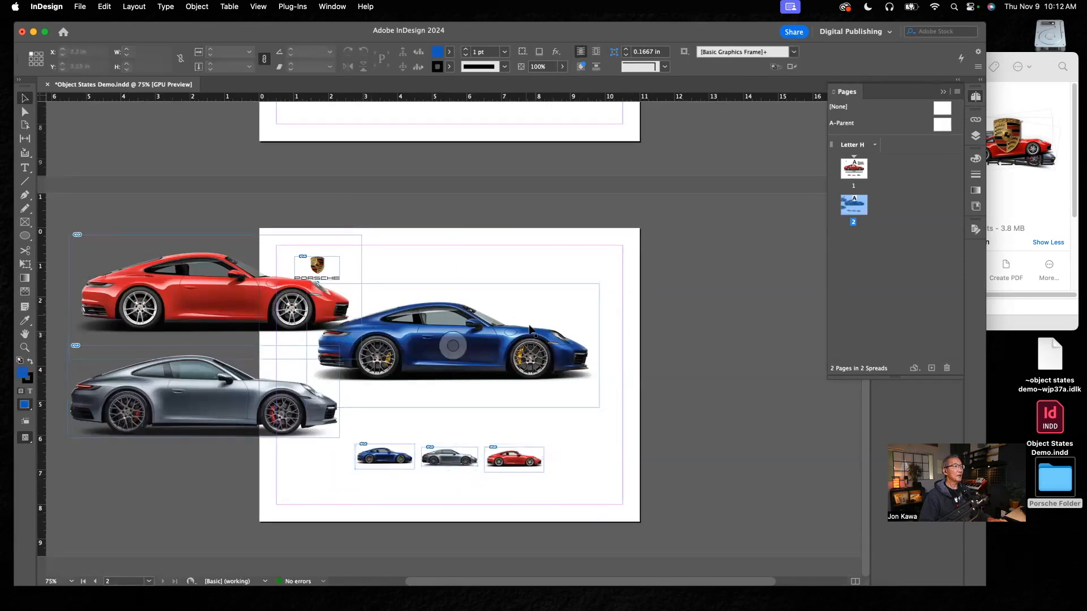
- Compare the finished layout on page 1 with page 2, and examine the Carrera text block above the large red car up close
scroll(624, 351, up, 5)
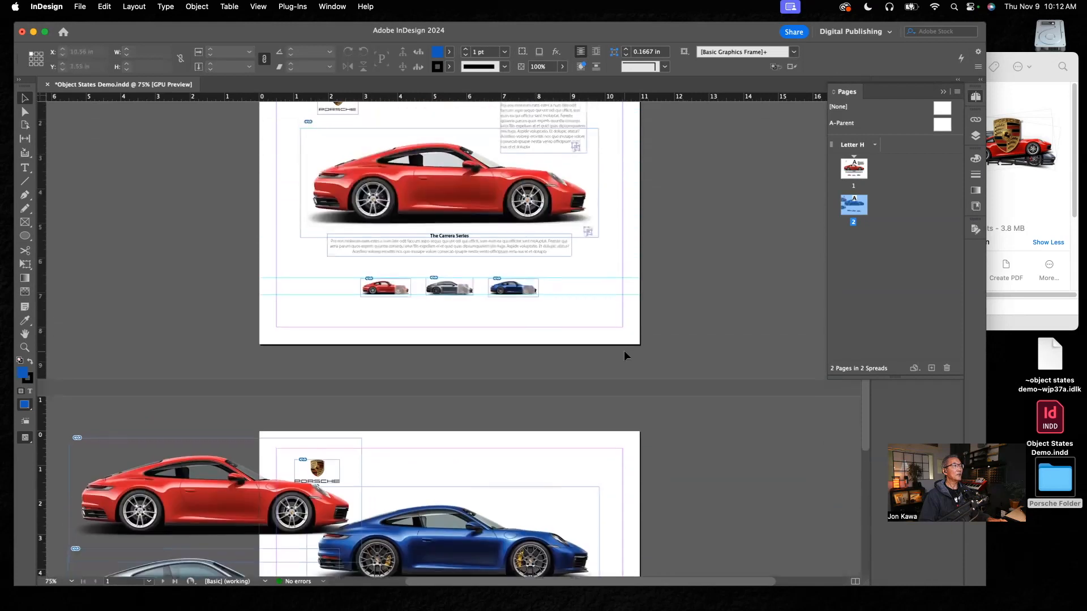
scroll(624, 355, up, 2)
scroll(627, 356, up, 1)
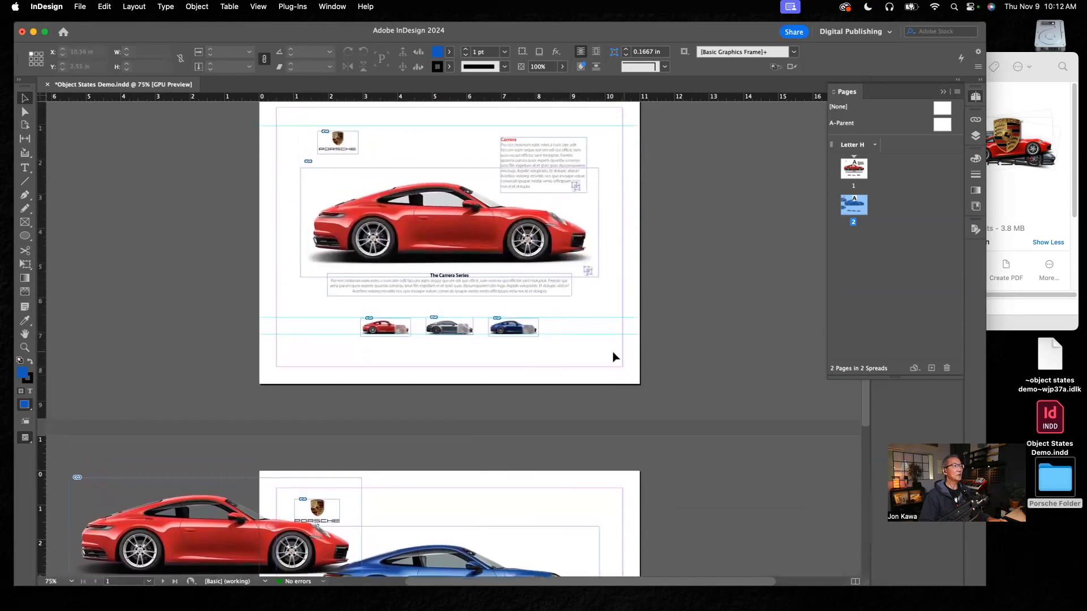
click(449, 223)
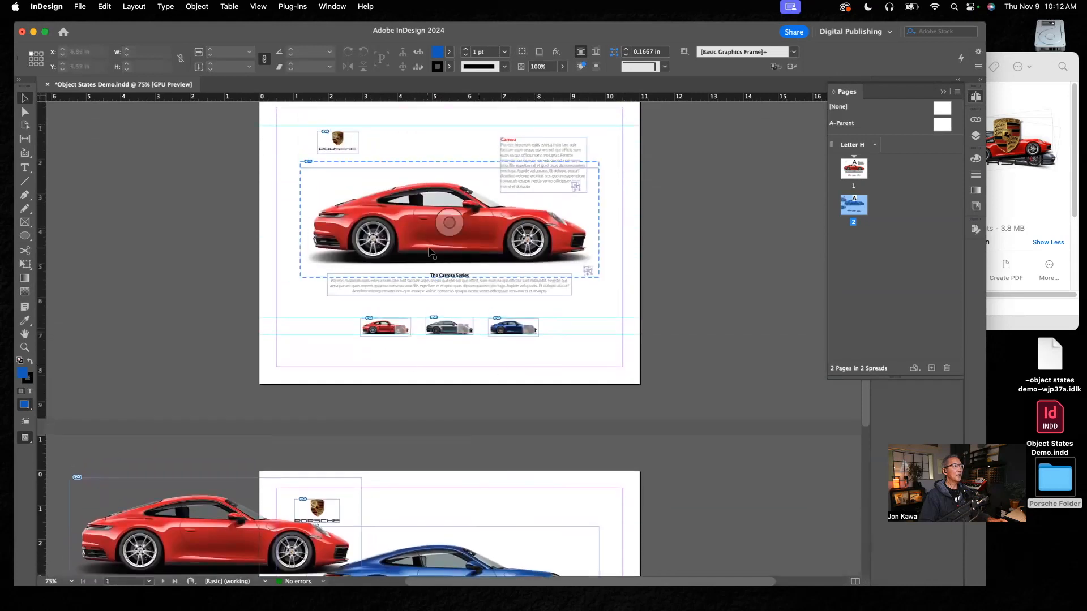
scroll(694, 446, down, 10)
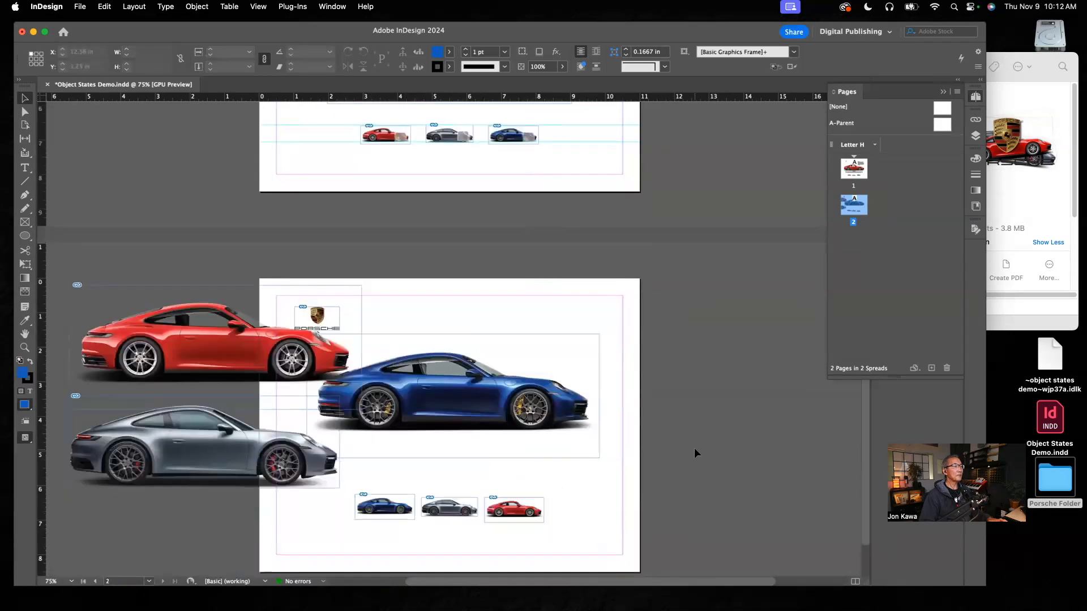
scroll(694, 453, down, 1)
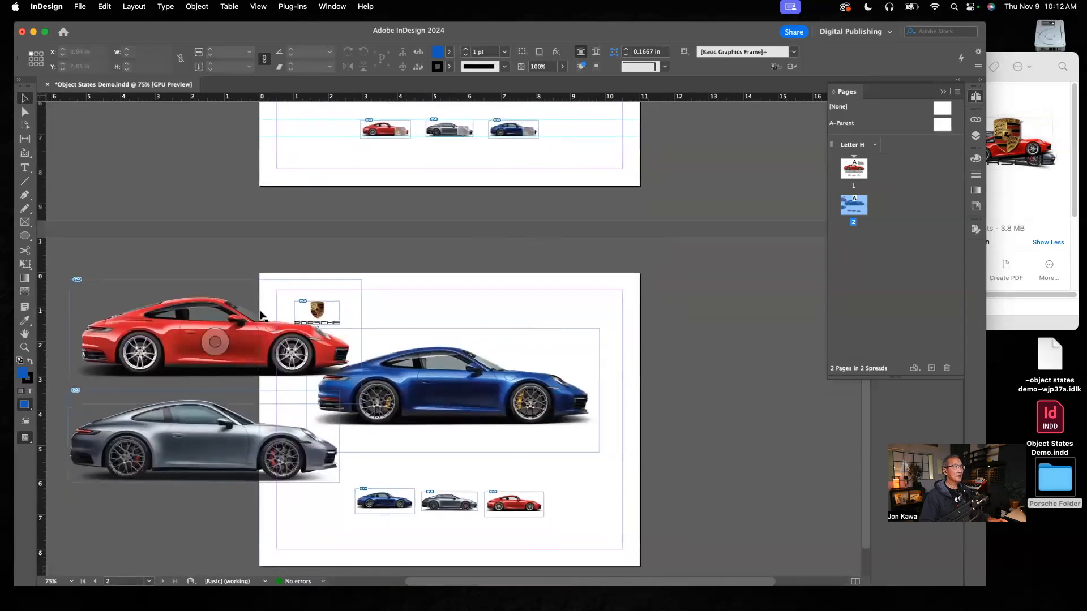
scroll(689, 443, down, 2)
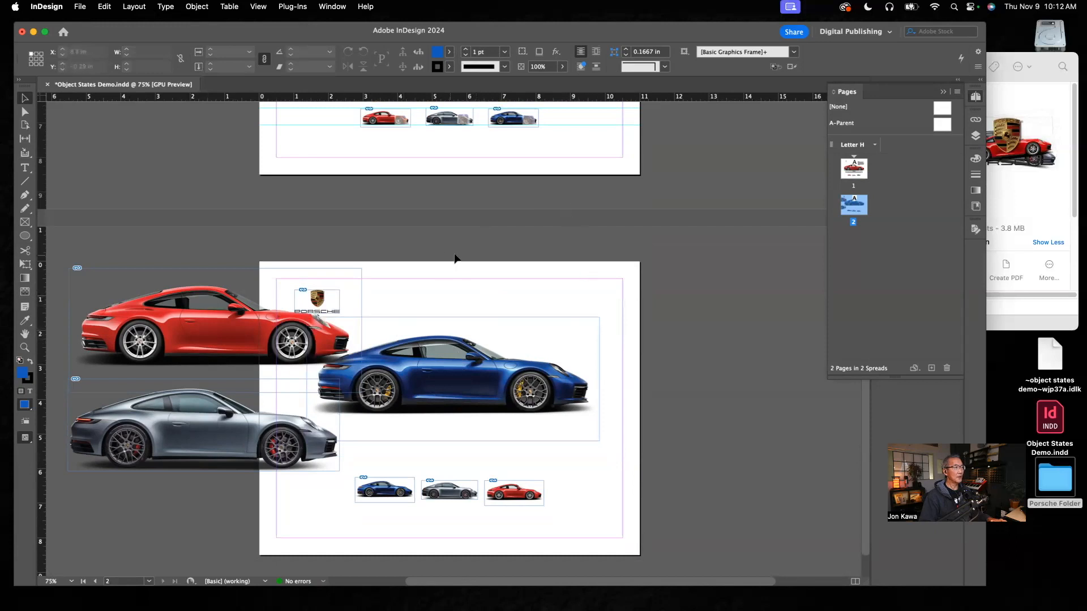
scroll(584, 225, up, 5)
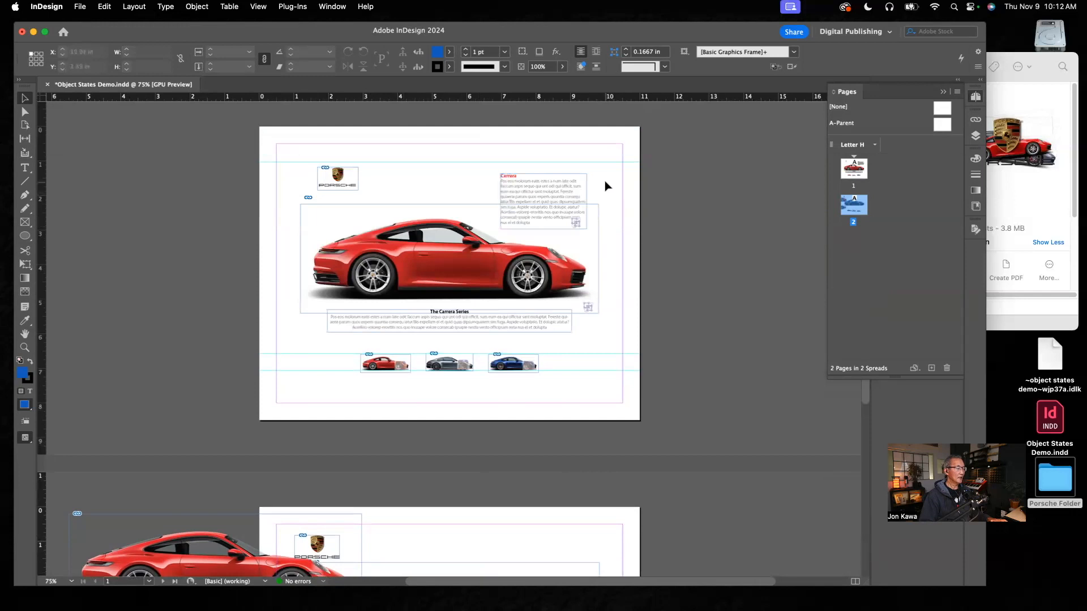
drag(571, 185, 724, 334)
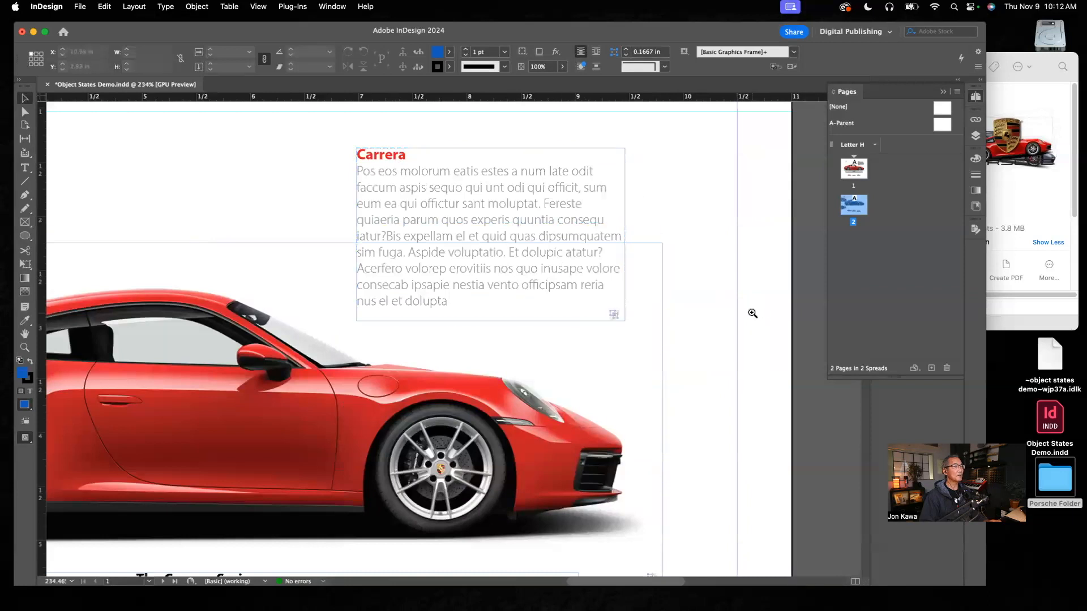
- Check the font, style and size of the Carrera heading and the body text below it on page 1
scroll(753, 313, right, 5)
scroll(529, 274, left, 4)
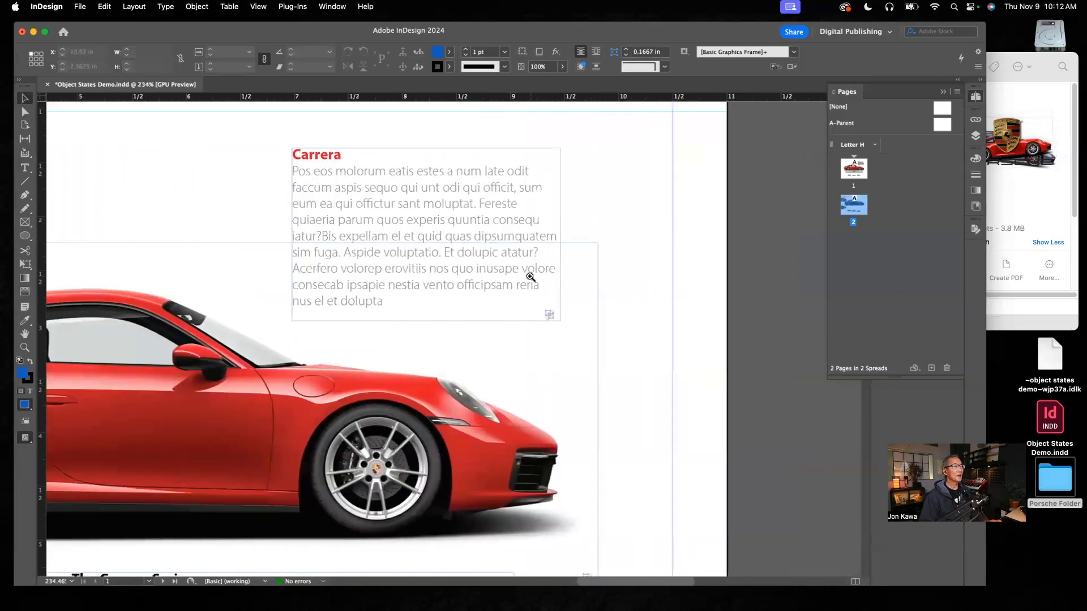
click(26, 169)
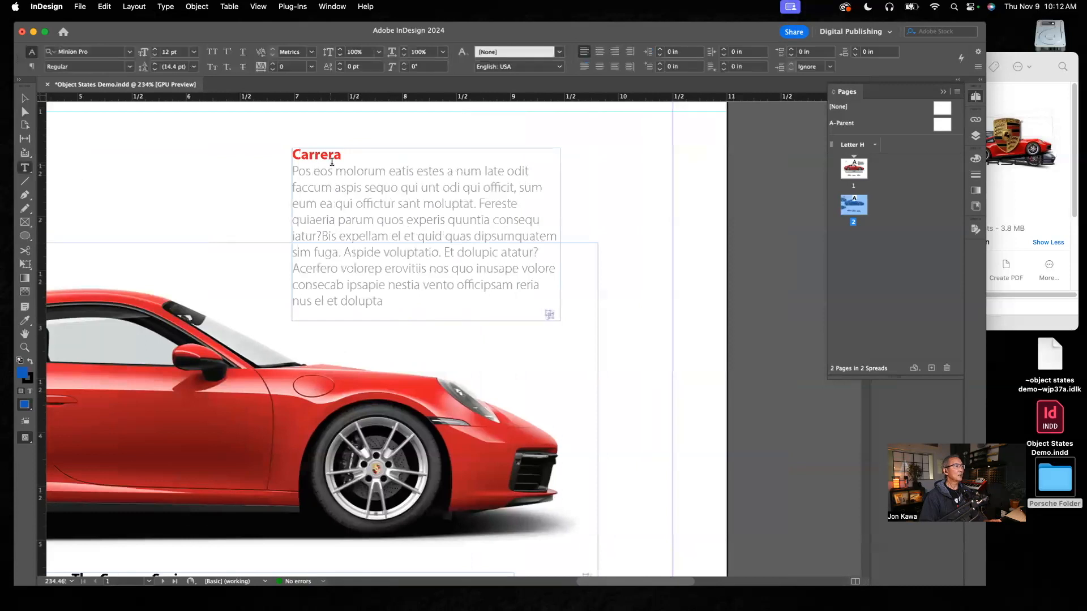
drag(340, 156, 255, 150)
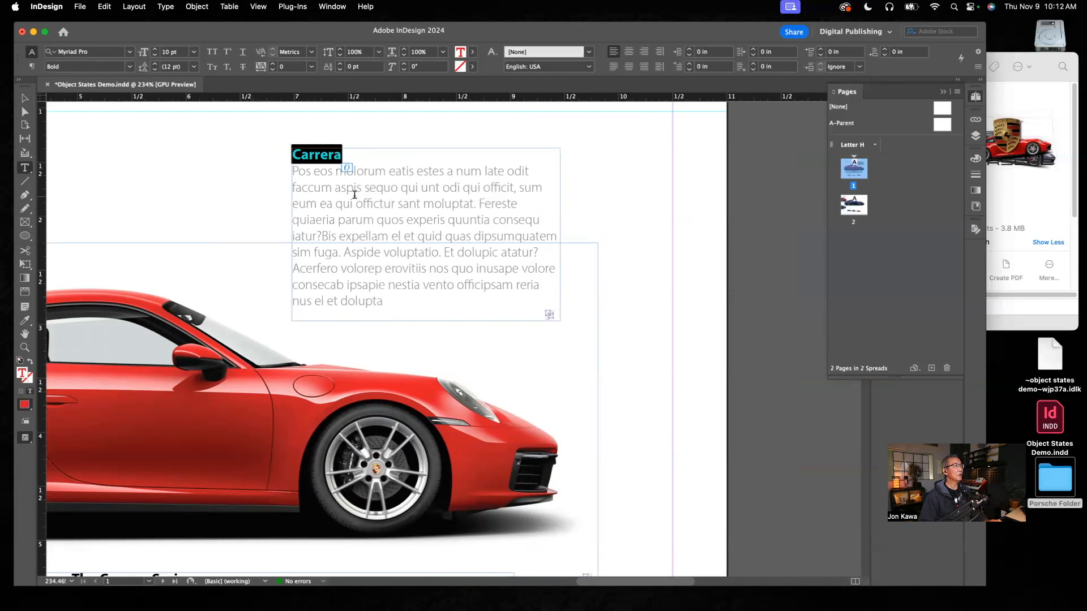
drag(293, 172, 451, 252)
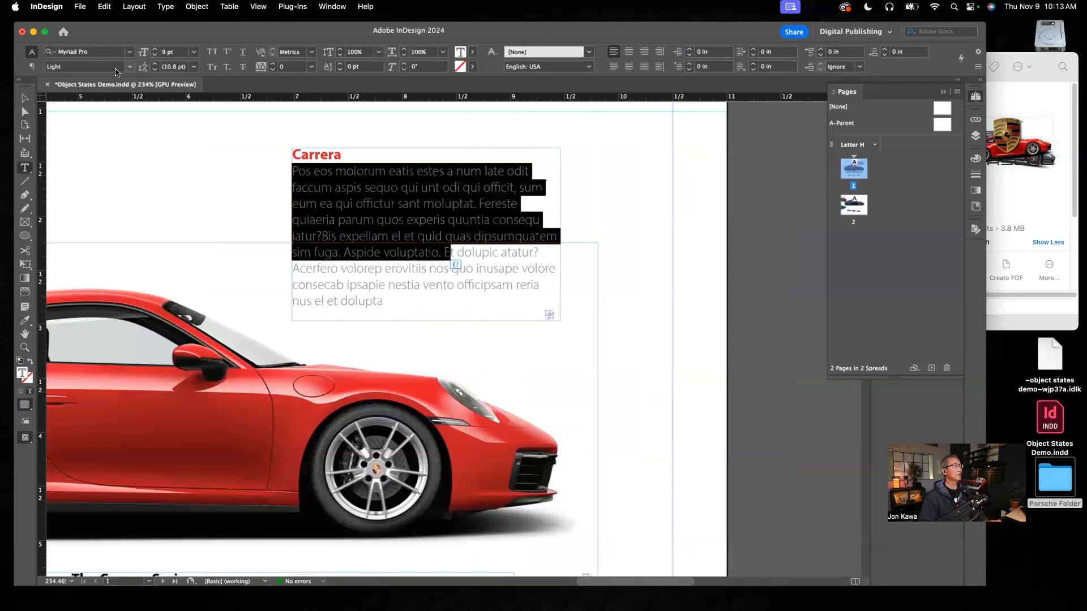
click(615, 232)
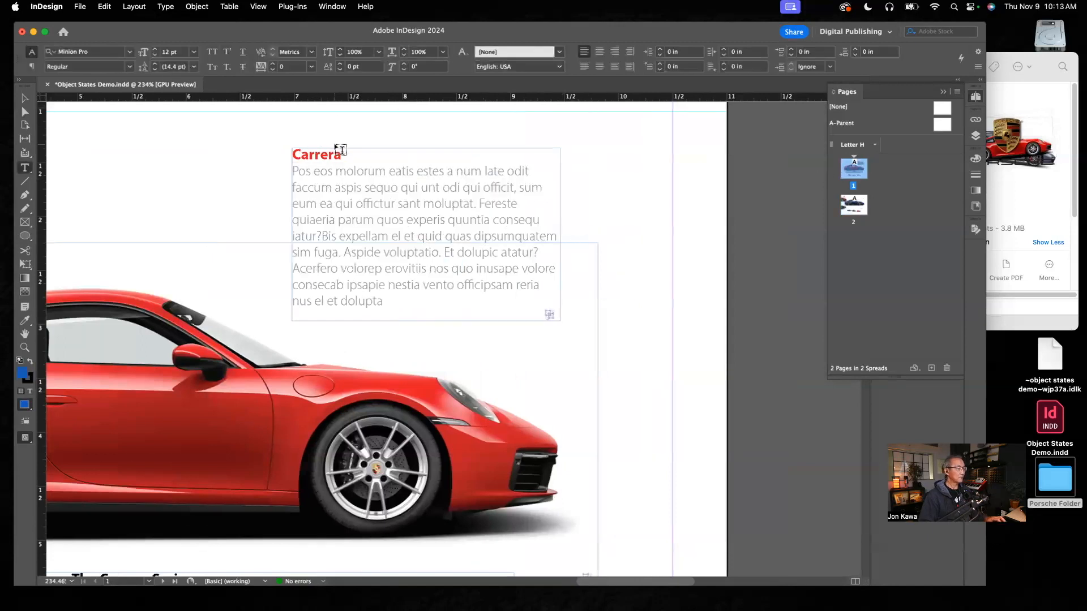
key(super+0)
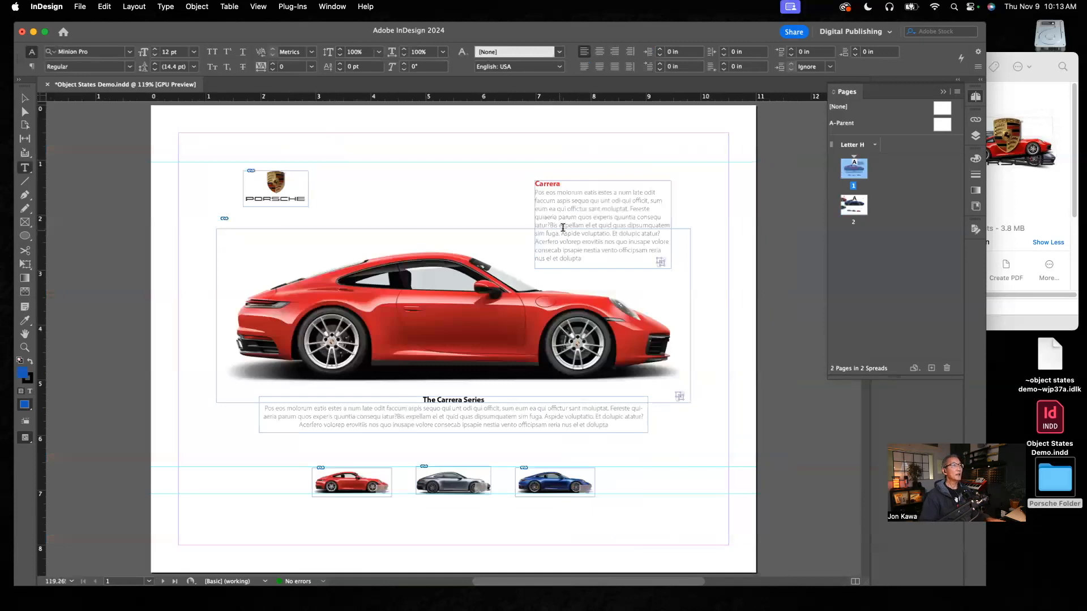
click(25, 99)
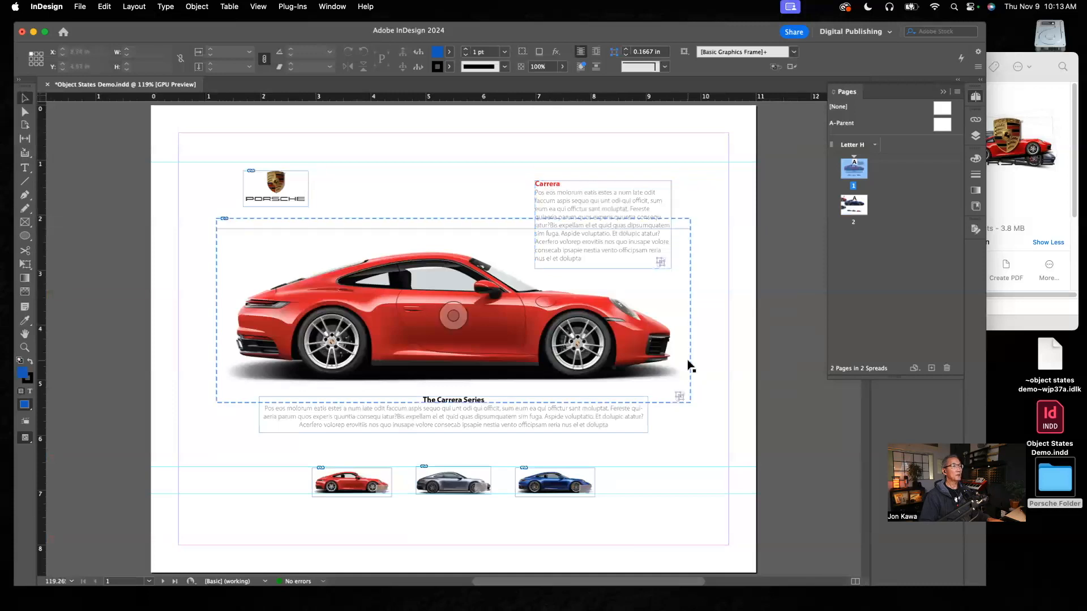
- Color the Carrera heading on page 2 with red sampled from the large red car
scroll(735, 347, down, 10)
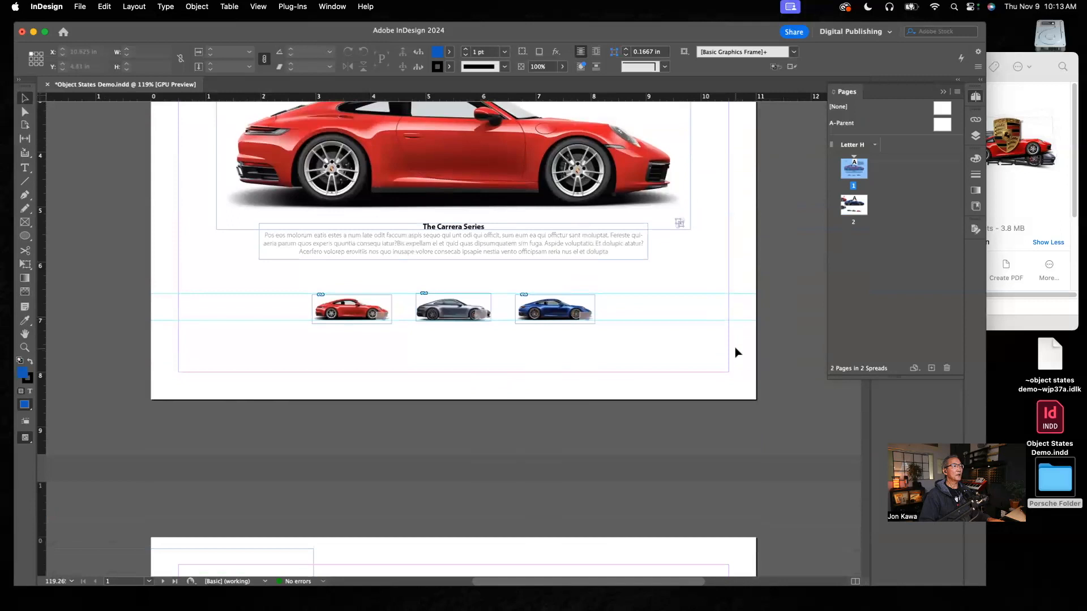
scroll(735, 348, down, 5)
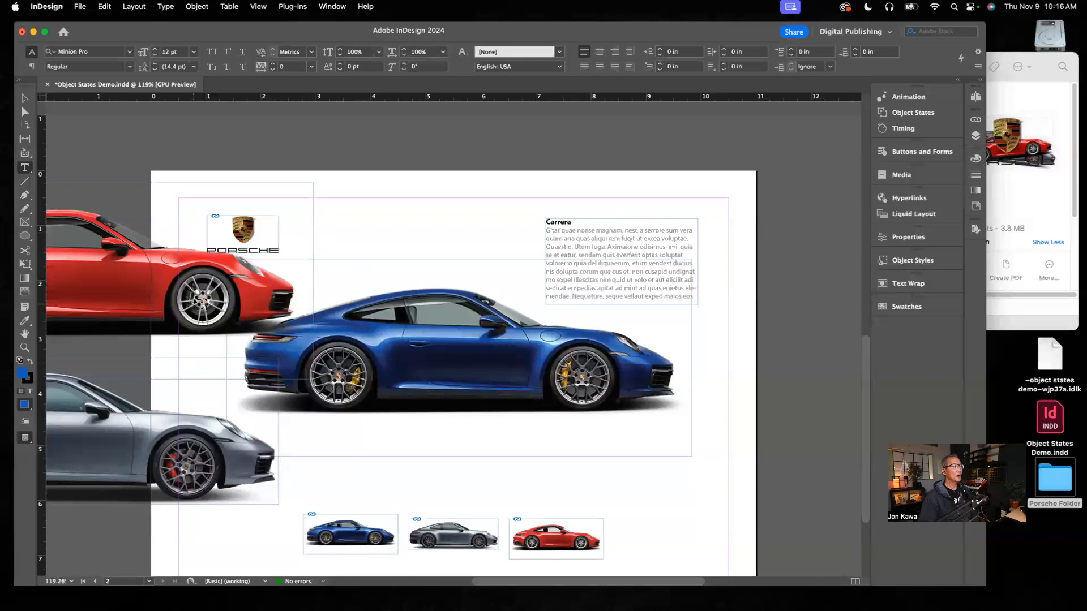
double_click(566, 221)
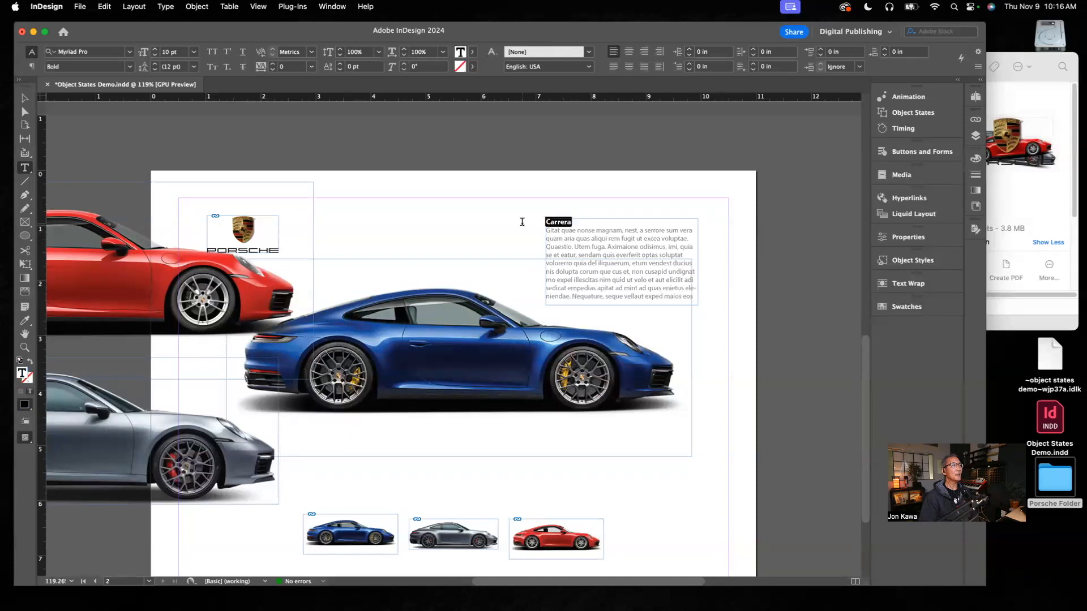
click(25, 324)
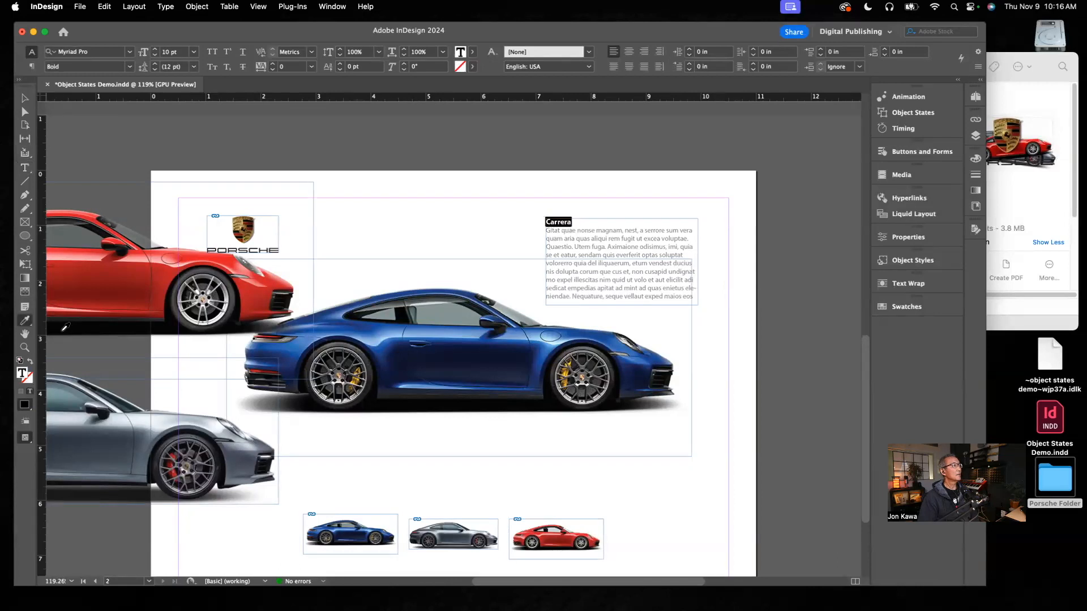
click(153, 261)
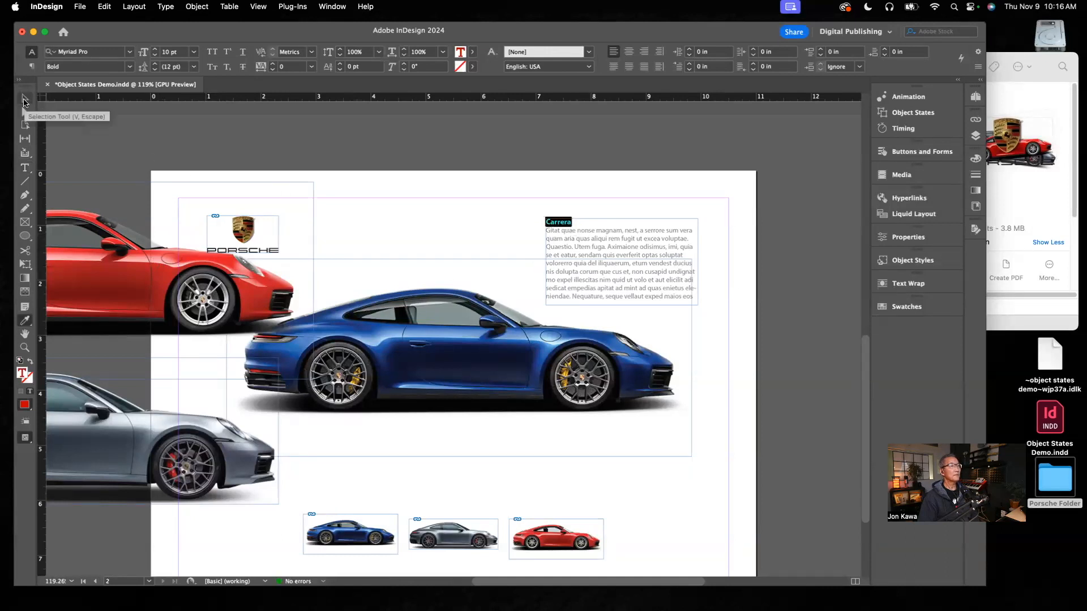
- Duplicate page 2's Carrera text block twice, stacking the copies on the pasteboard to the right of the page
click(24, 100)
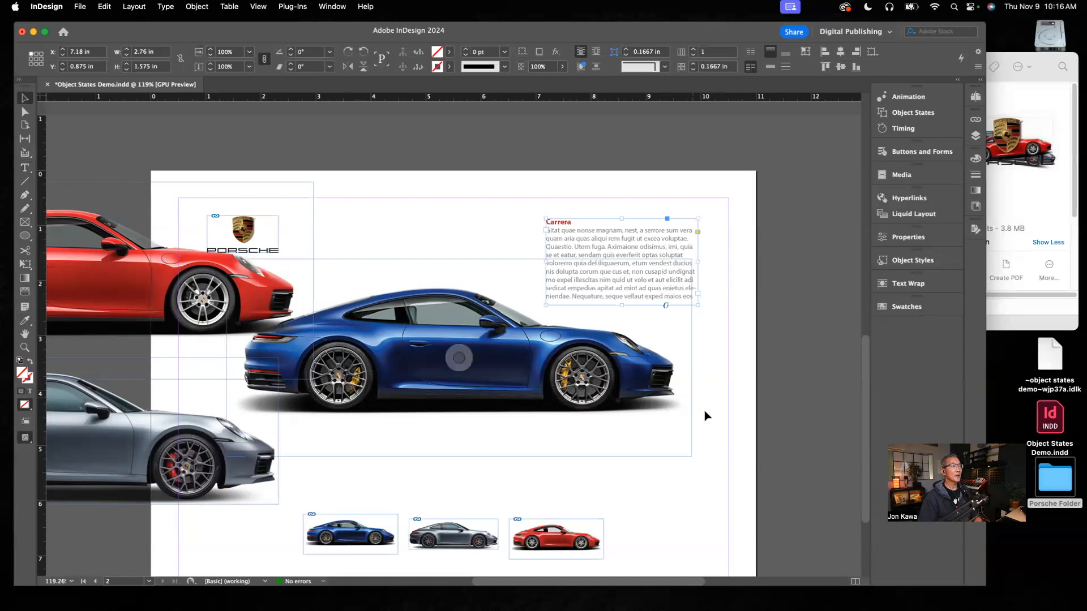
drag(650, 583, 712, 590)
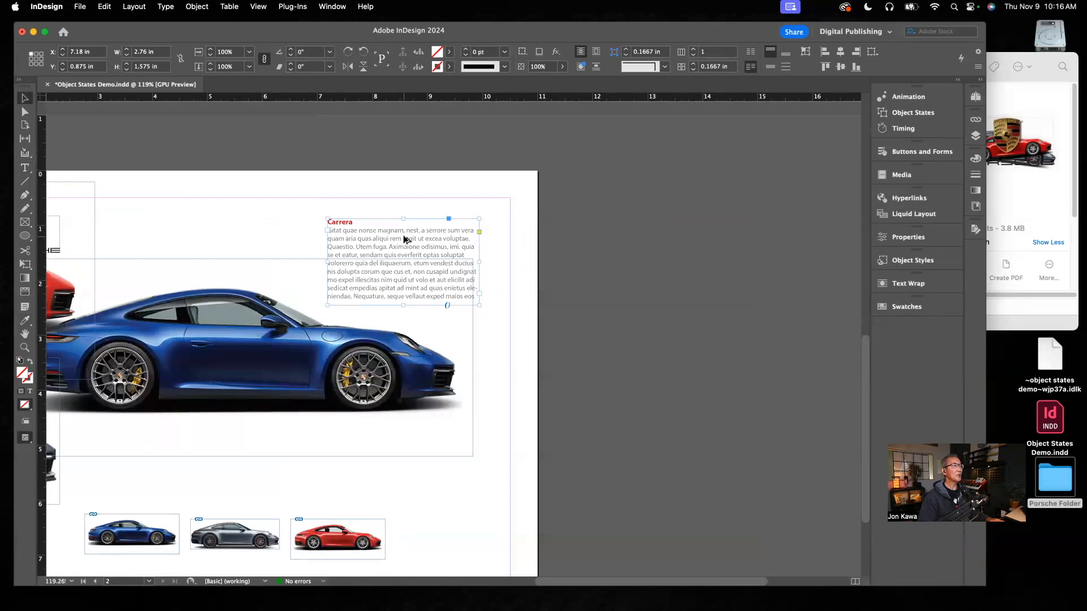
drag(406, 241, 640, 363)
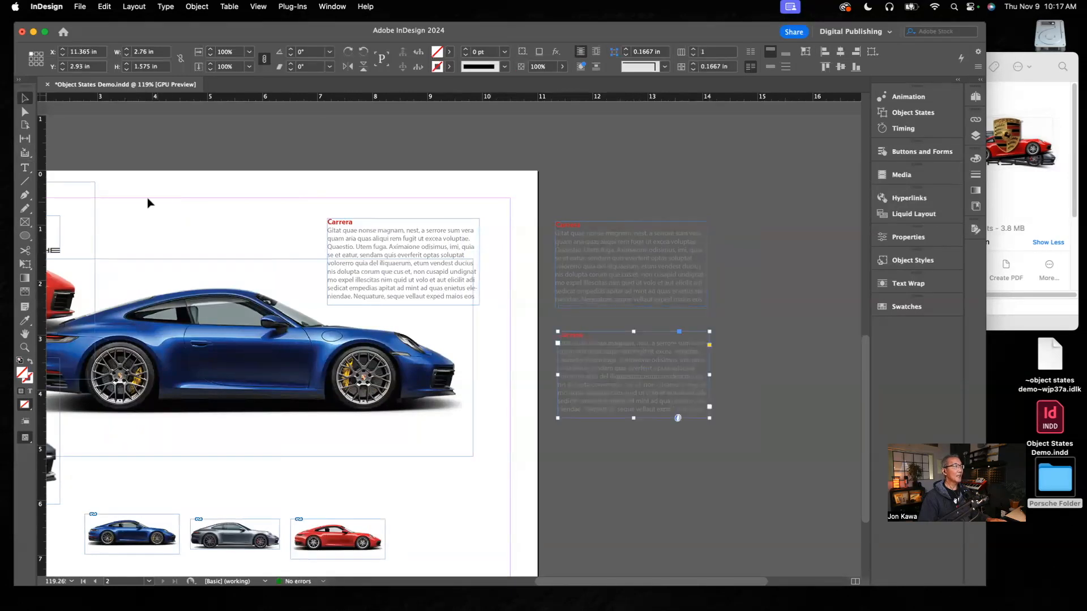
- Change the upper copy's heading to Carrera S and recolor it dark gray with the Eyedropper
click(24, 168)
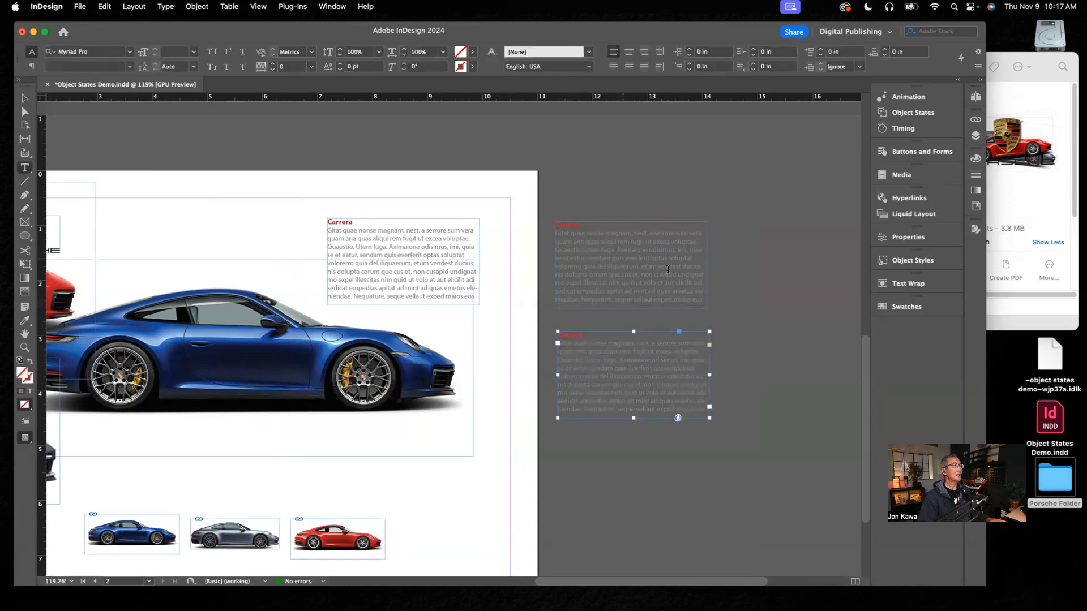
double_click(577, 224)
click(607, 234)
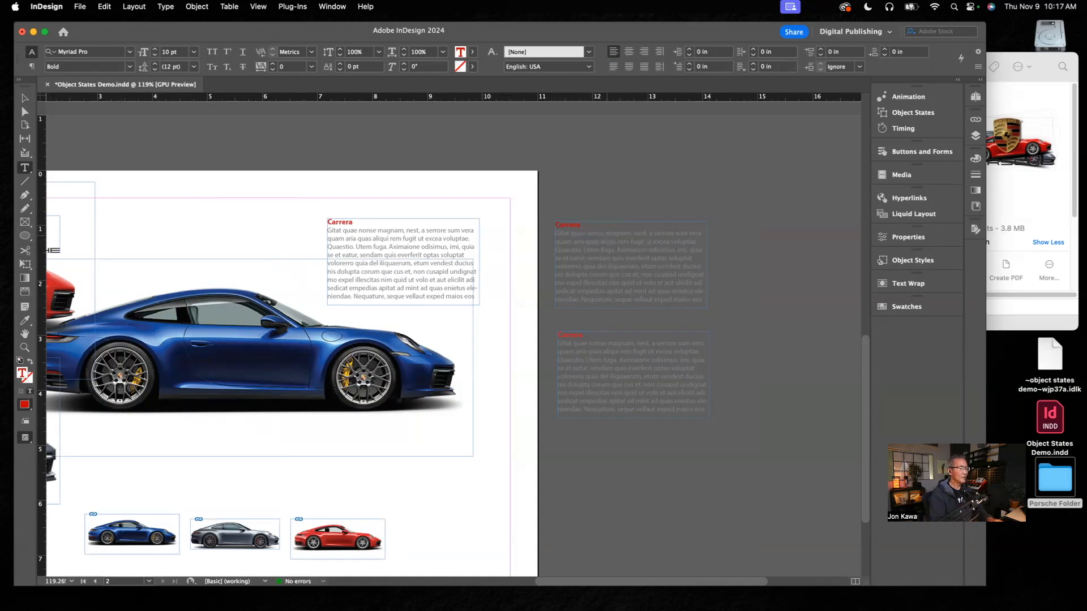
text(S)
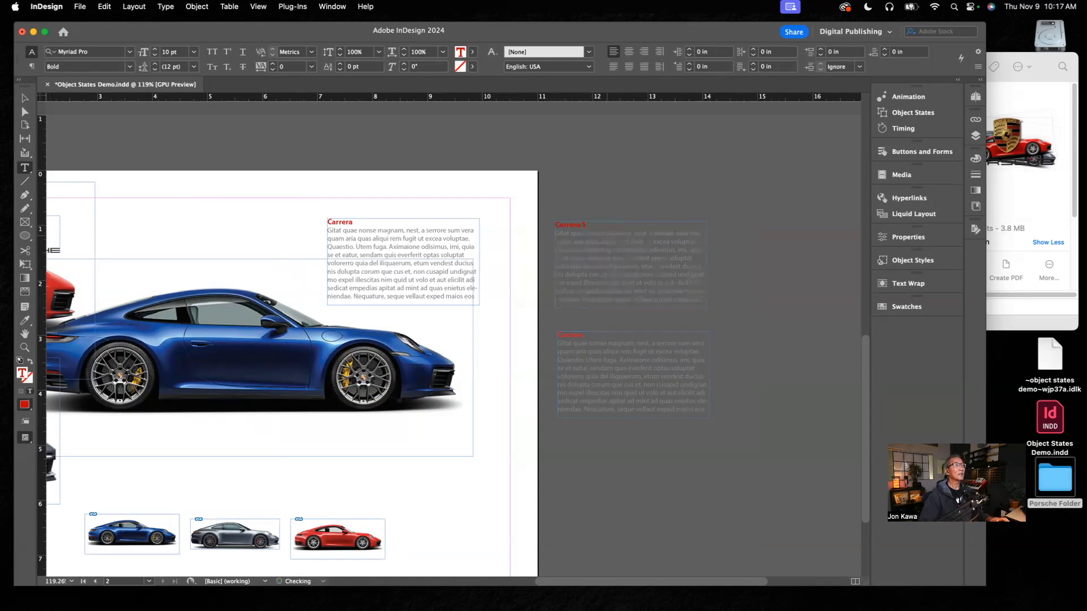
drag(589, 225, 559, 225)
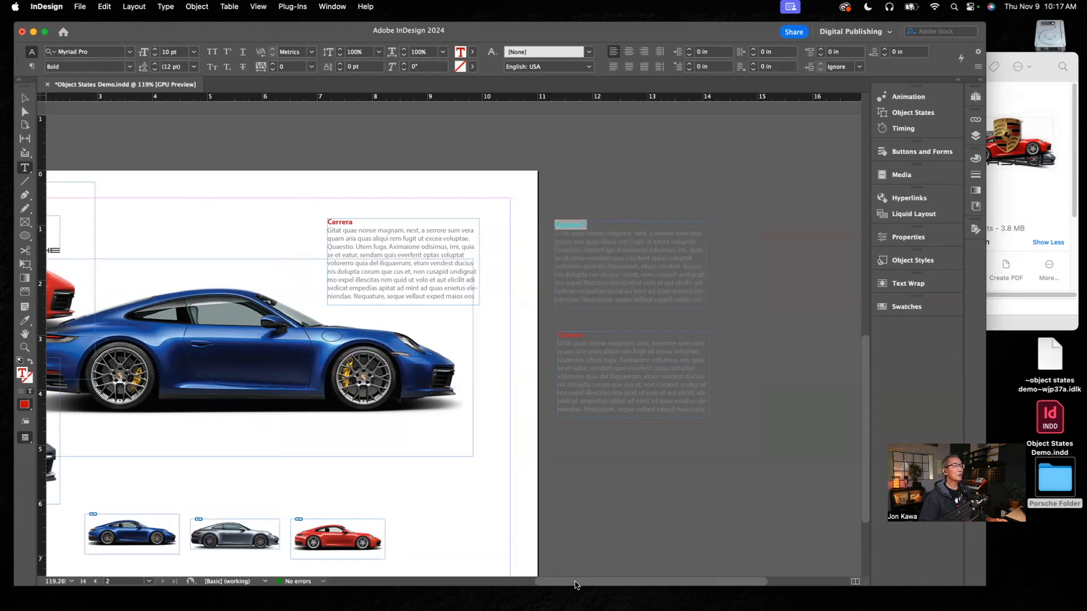
scroll(580, 587, left, 5)
drag(528, 589, 526, 588)
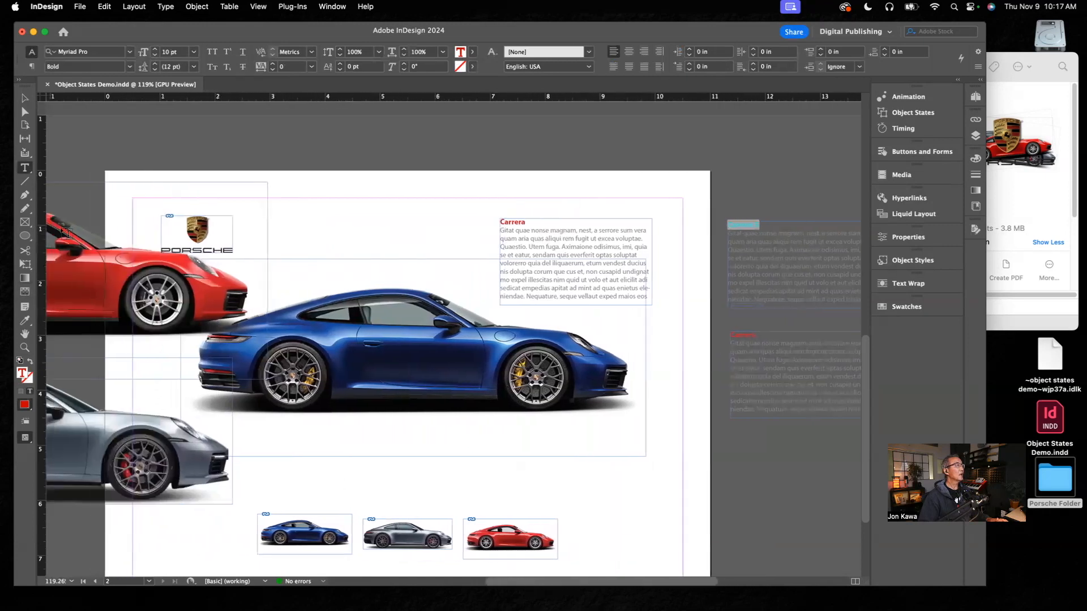
click(26, 322)
click(556, 294)
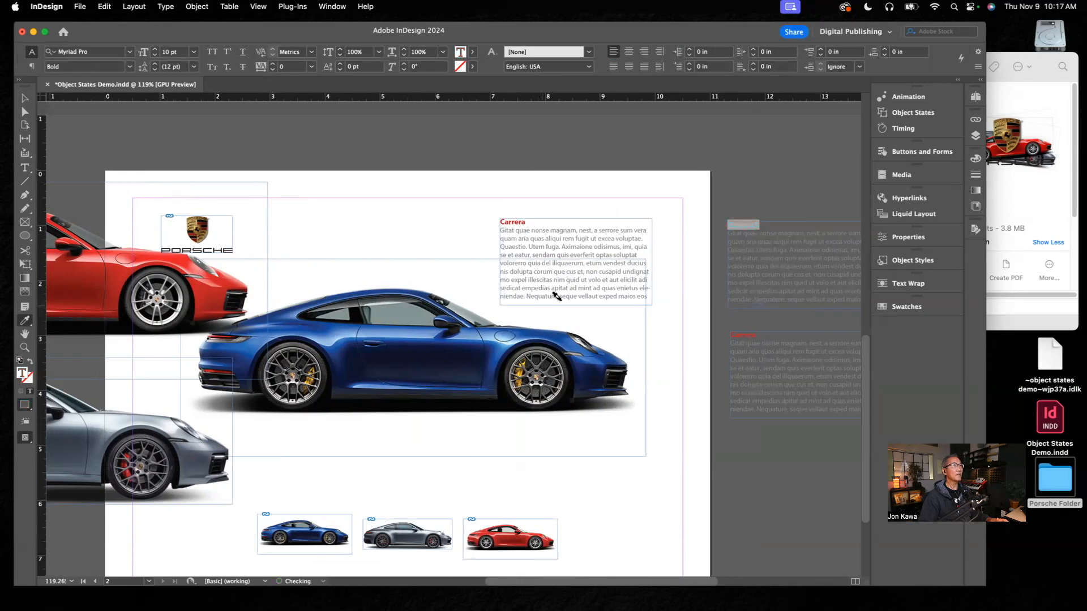
- Change the lower copy's heading to Carrera 4S and recolor it blue, sampled from the large blue car
click(25, 169)
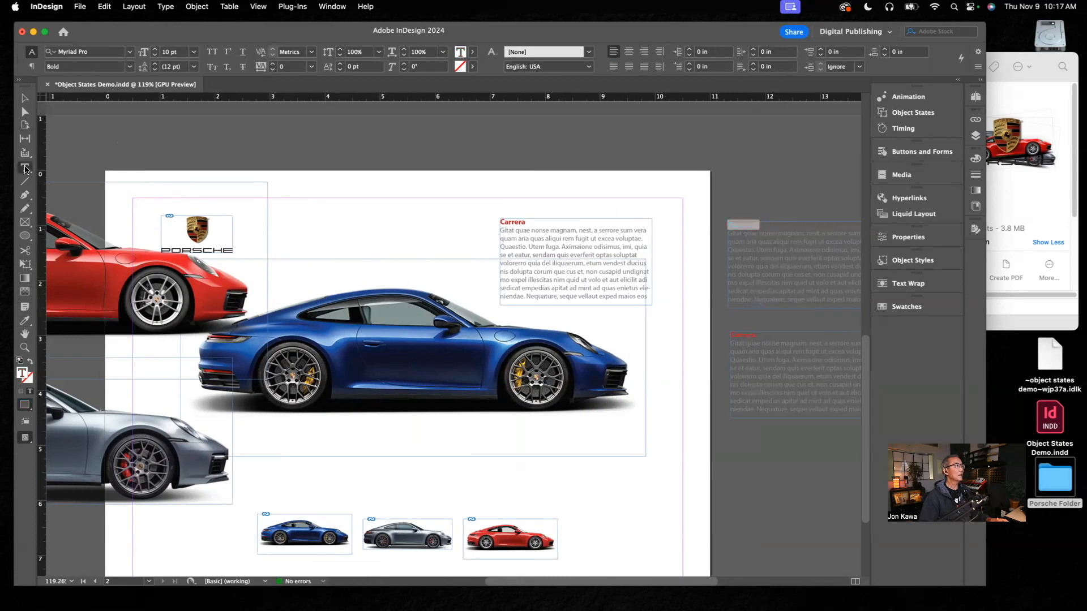
double_click(754, 335)
click(761, 335)
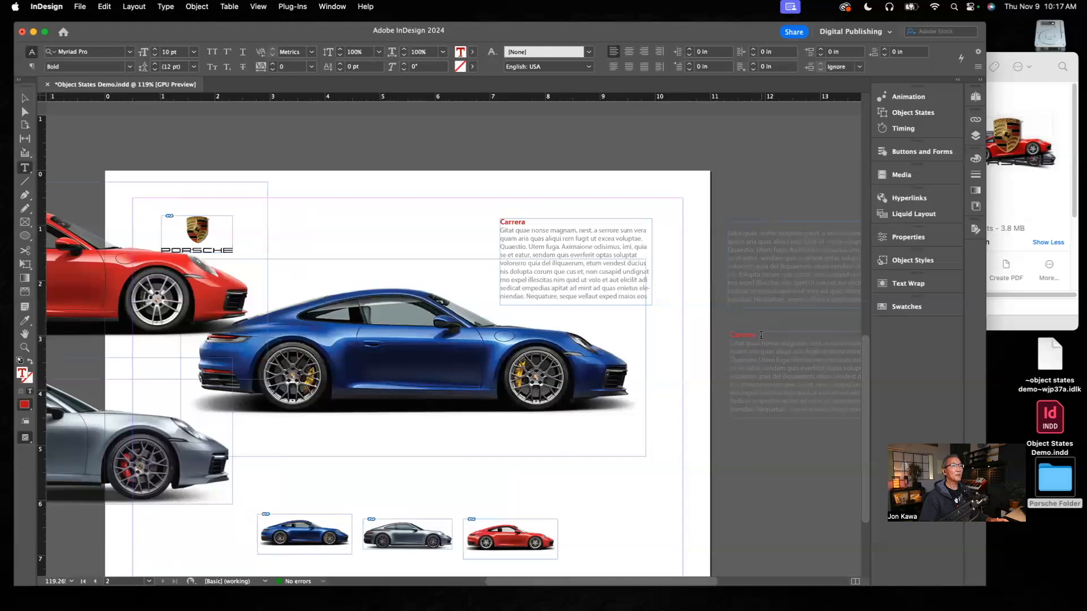
text(4)
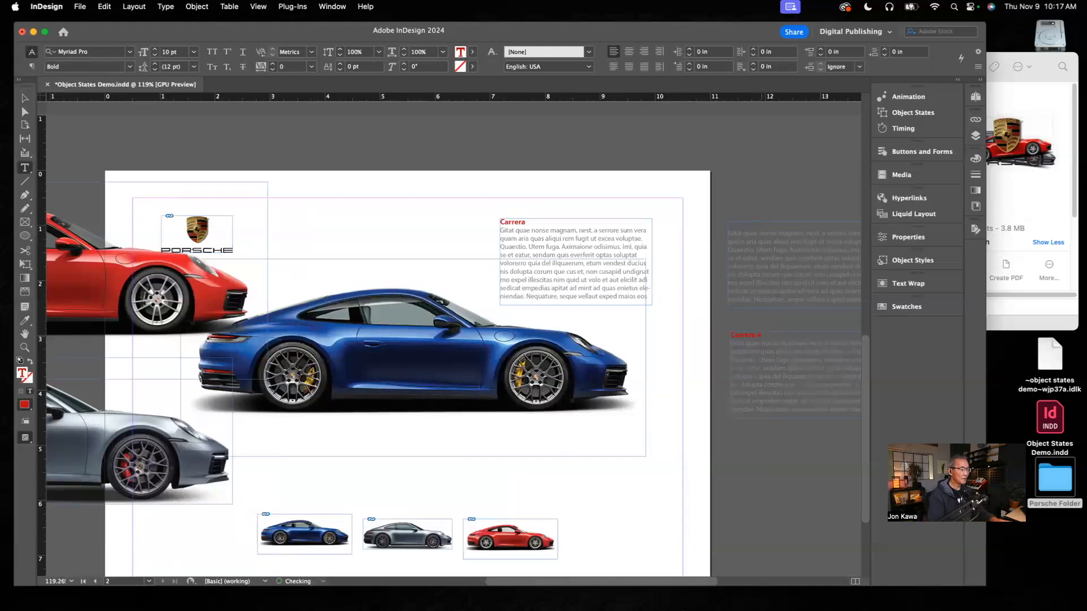
text(S)
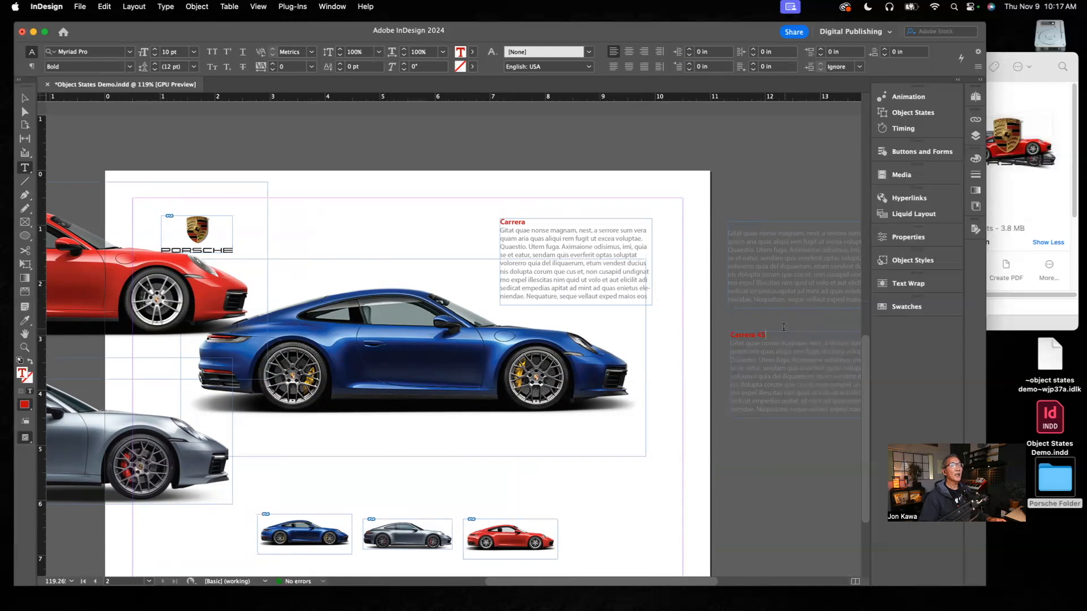
drag(768, 334, 728, 334)
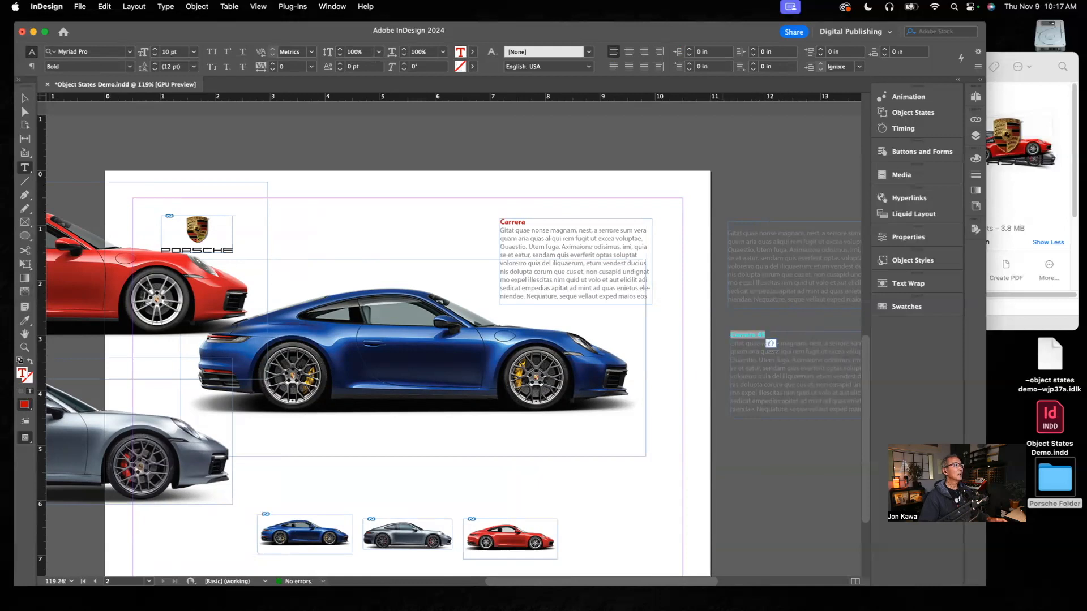
click(24, 320)
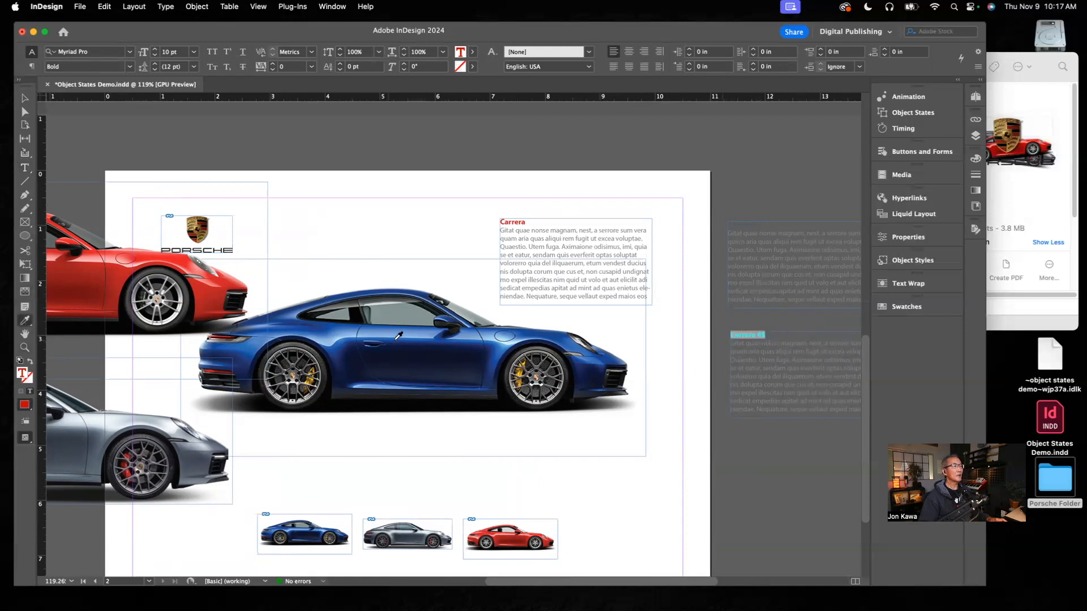
click(500, 339)
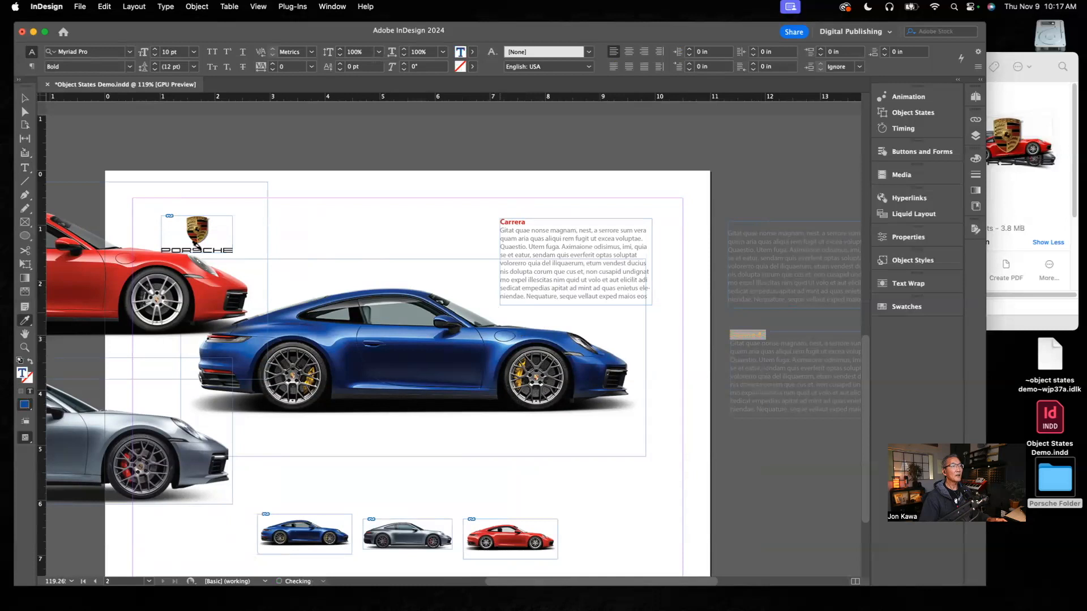
- Rearrange the pasteboard copies so the Carrera 4S block sits above the Carrera S block, close to page 2's right edge
click(24, 99)
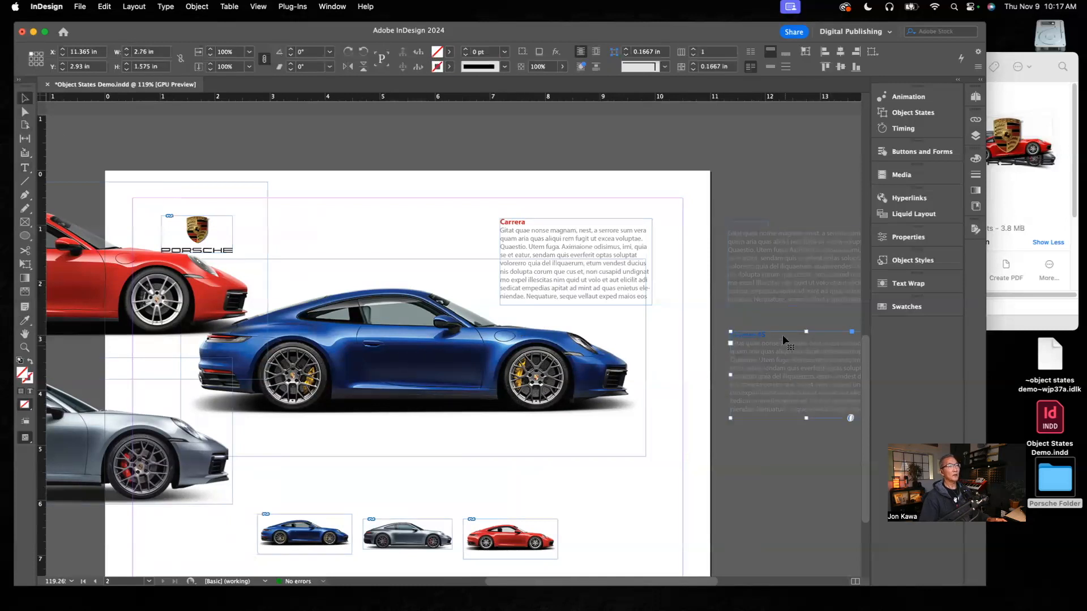
drag(778, 253, 627, 463)
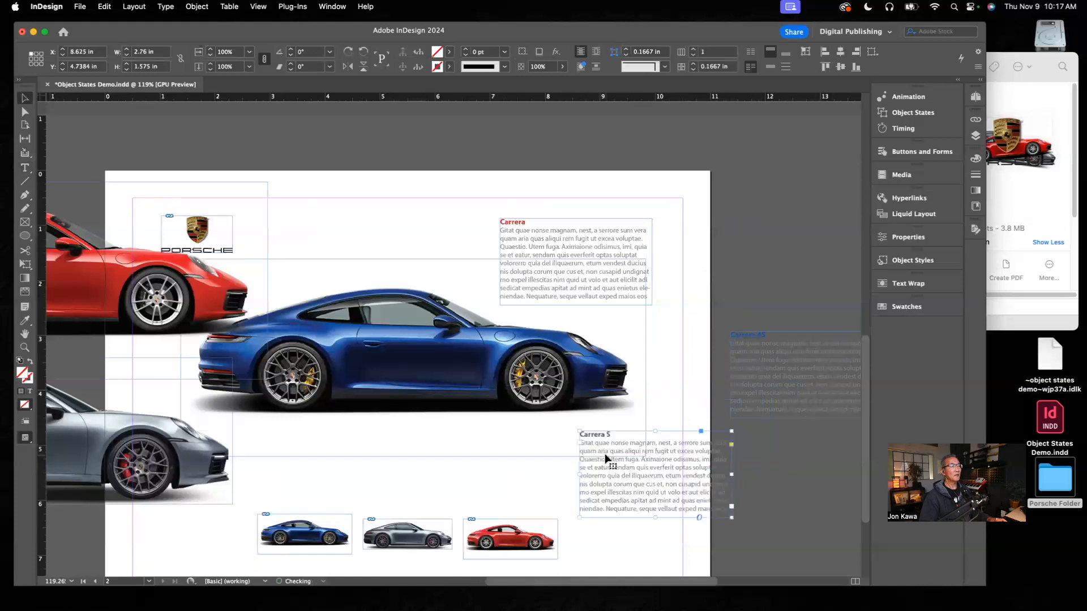
drag(800, 357, 782, 192)
drag(659, 477, 800, 315)
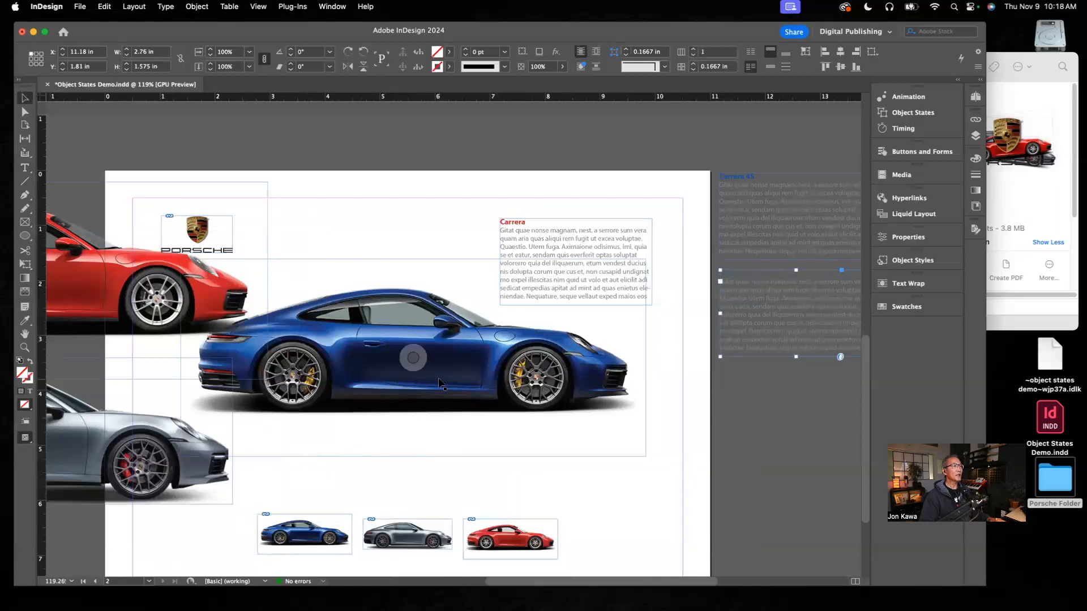
- Shorten the large blue car's frame from its bottom edge to a height of about 3.02 in
click(442, 440)
drag(412, 456, 411, 424)
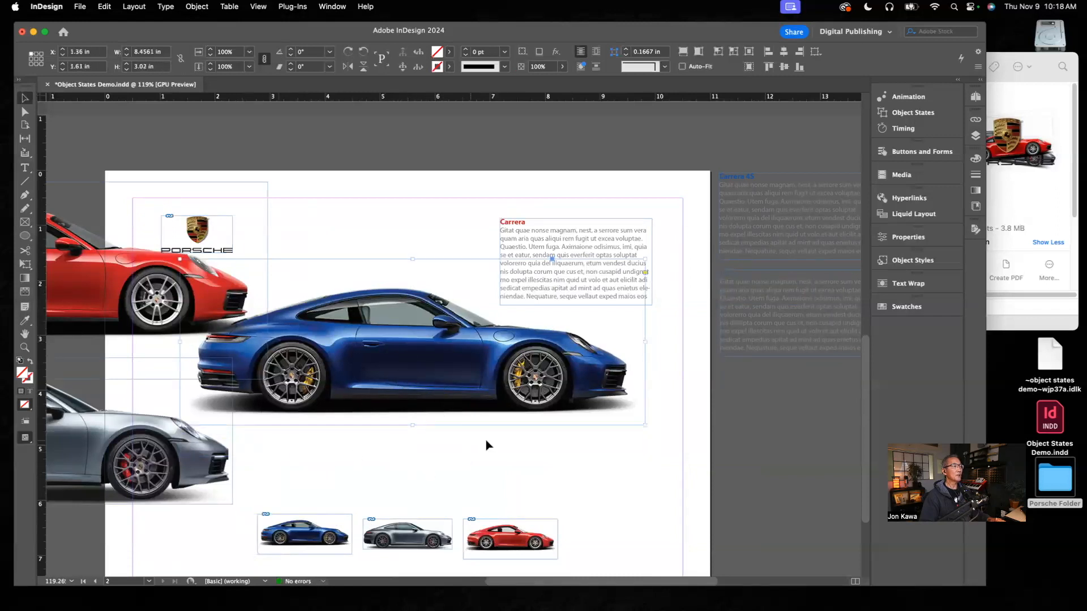
- Compare The Carrera Series text block on page 1 with page 2, and review the text copies beside page 2
scroll(601, 376, up, 10)
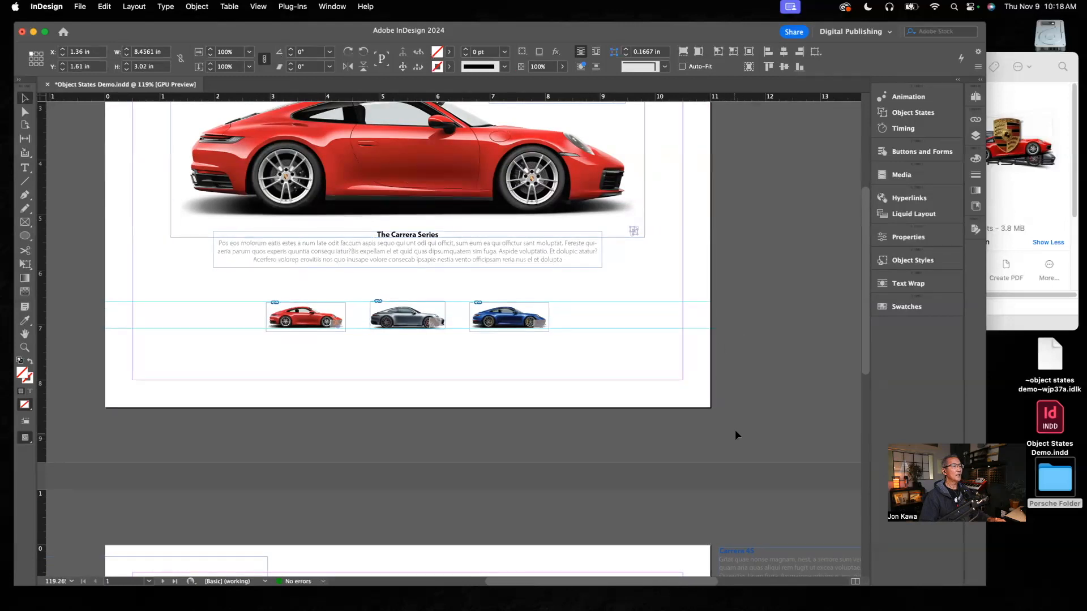
scroll(736, 430, down, 5)
scroll(737, 430, down, 3)
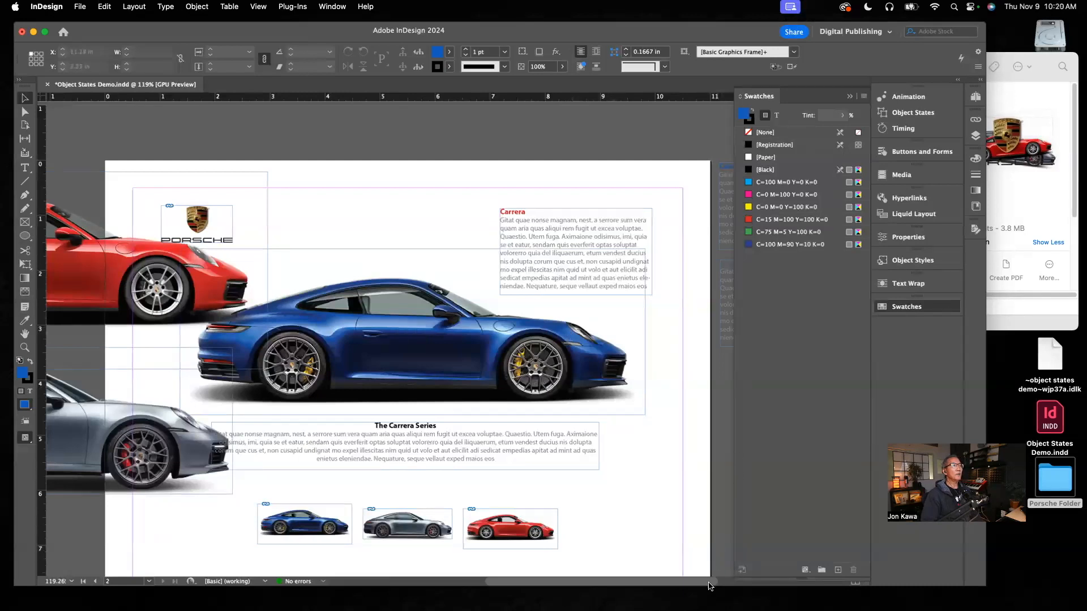
drag(708, 586, 735, 583)
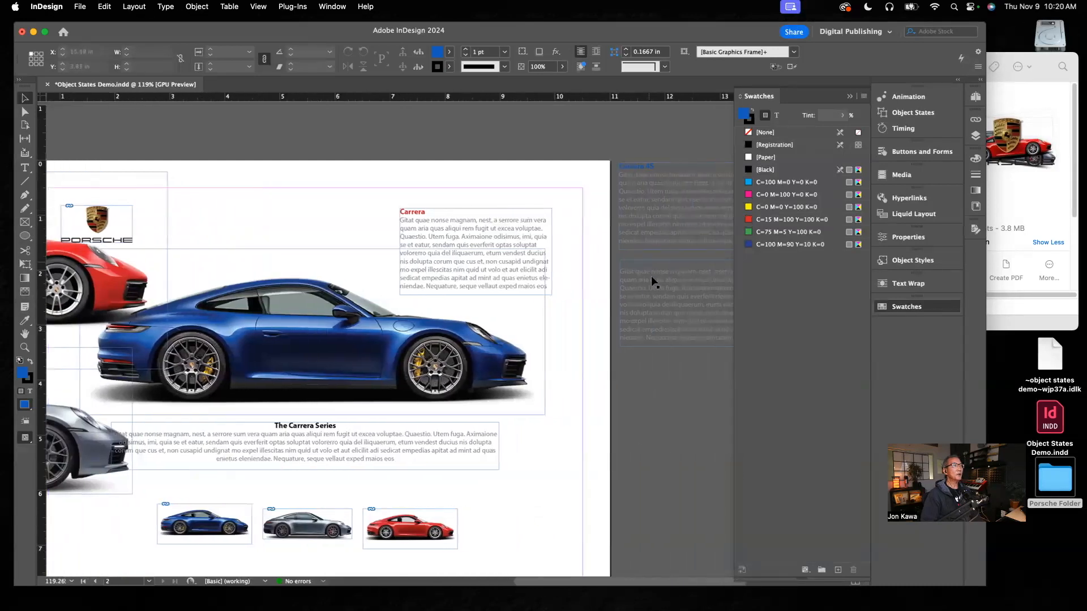
- Give the large red Carrera image on page 2 the Fly in from Left animation preset
drag(523, 582, 470, 582)
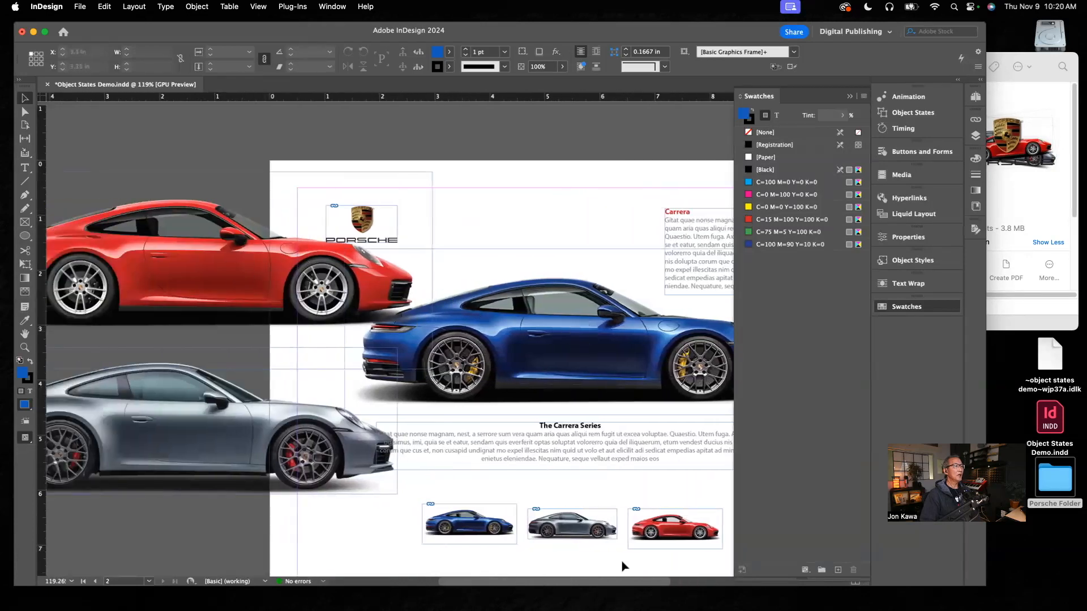
drag(660, 587, 680, 587)
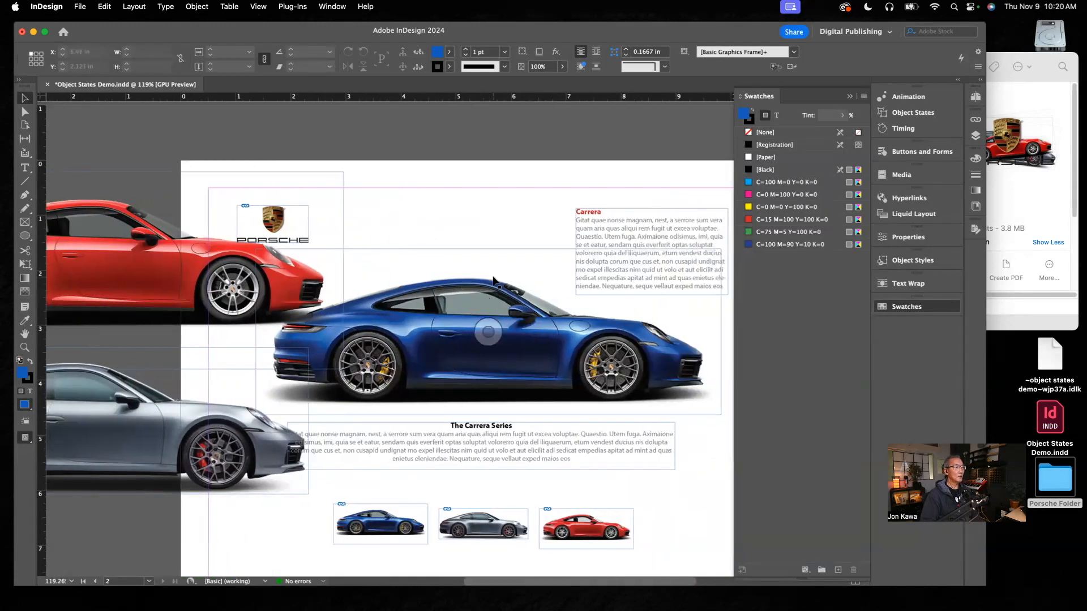
drag(683, 586, 660, 589)
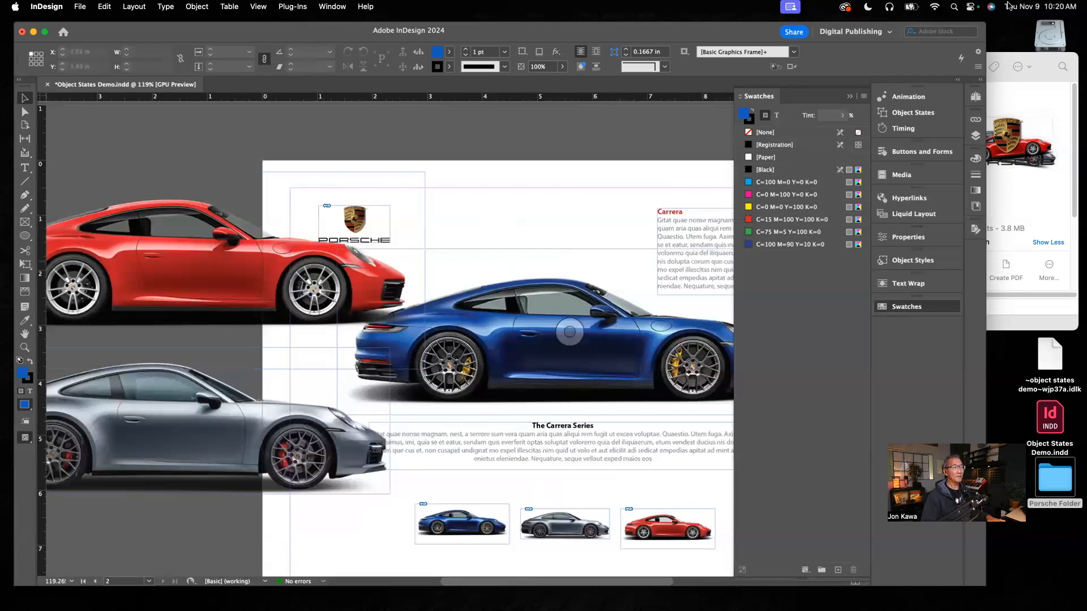
click(908, 97)
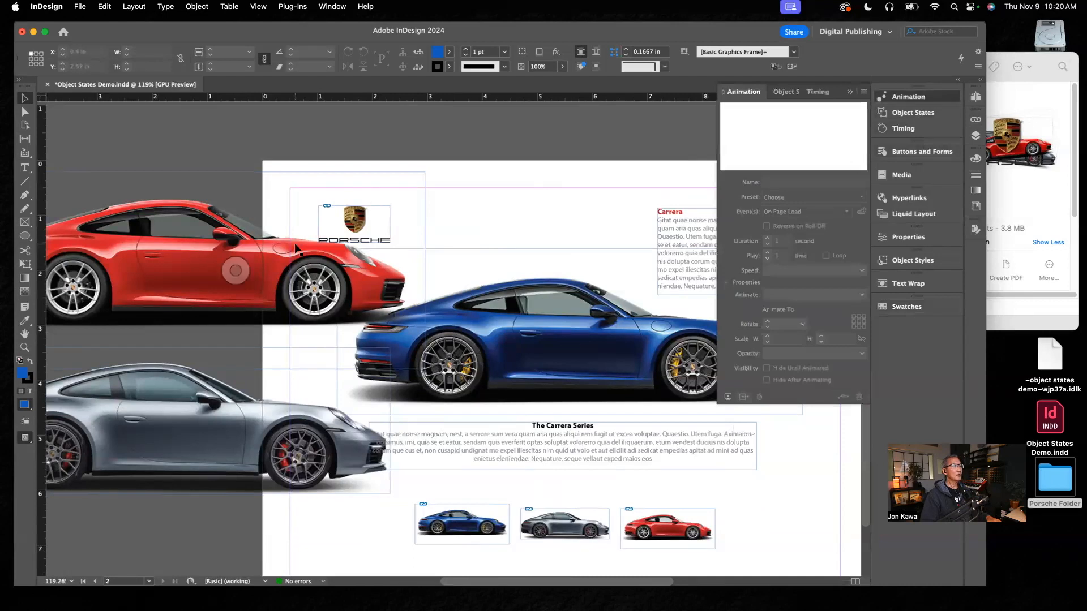
click(161, 229)
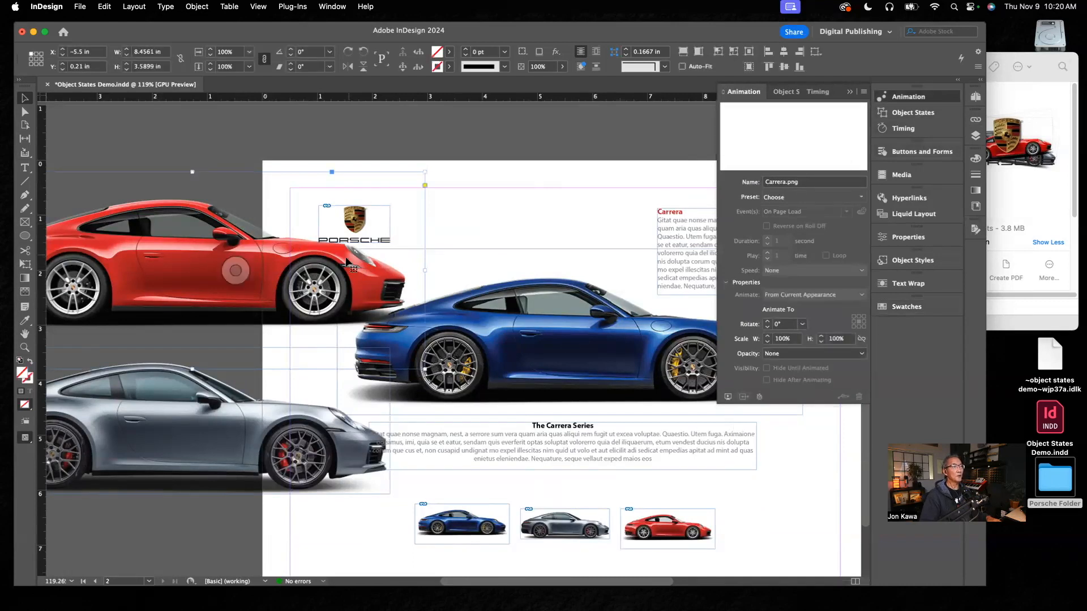
click(860, 199)
click(881, 285)
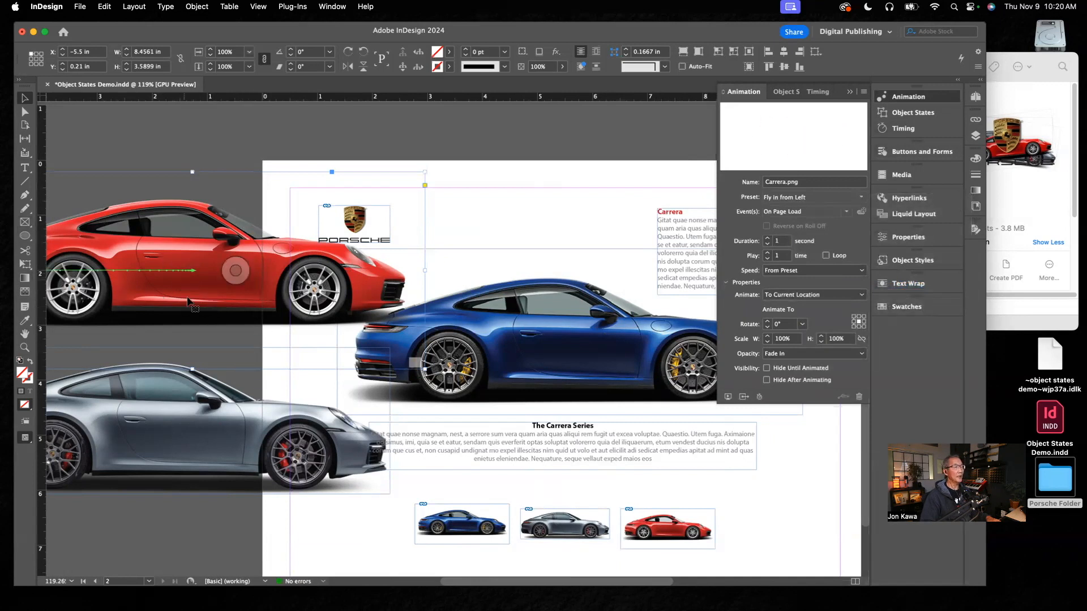
- Apply the Fly in from Left animation preset to the large blue Carrera 4S and the large gray Carrera S
click(529, 323)
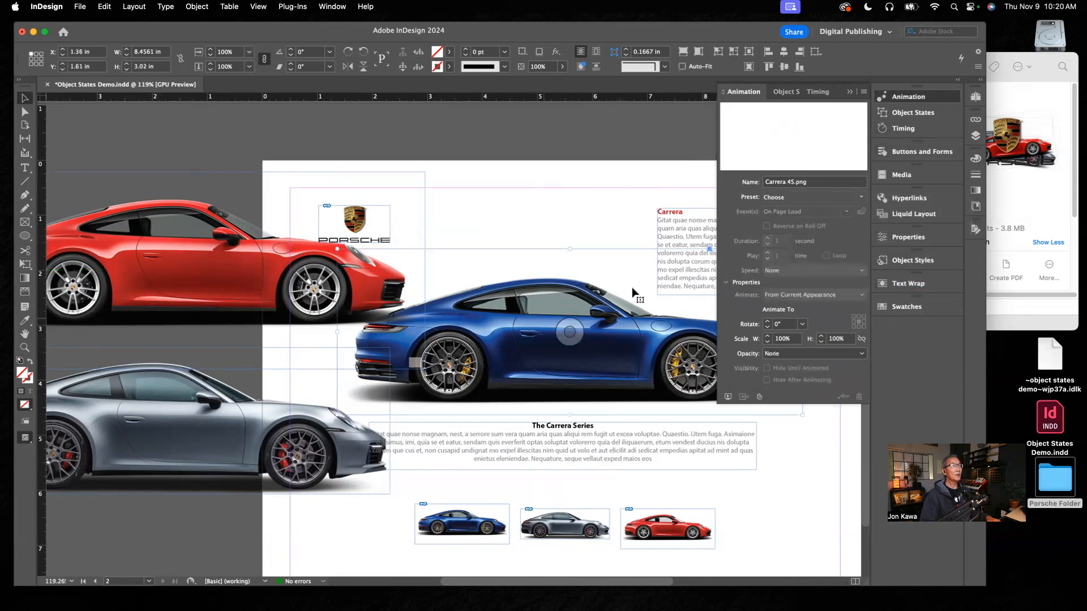
click(861, 197)
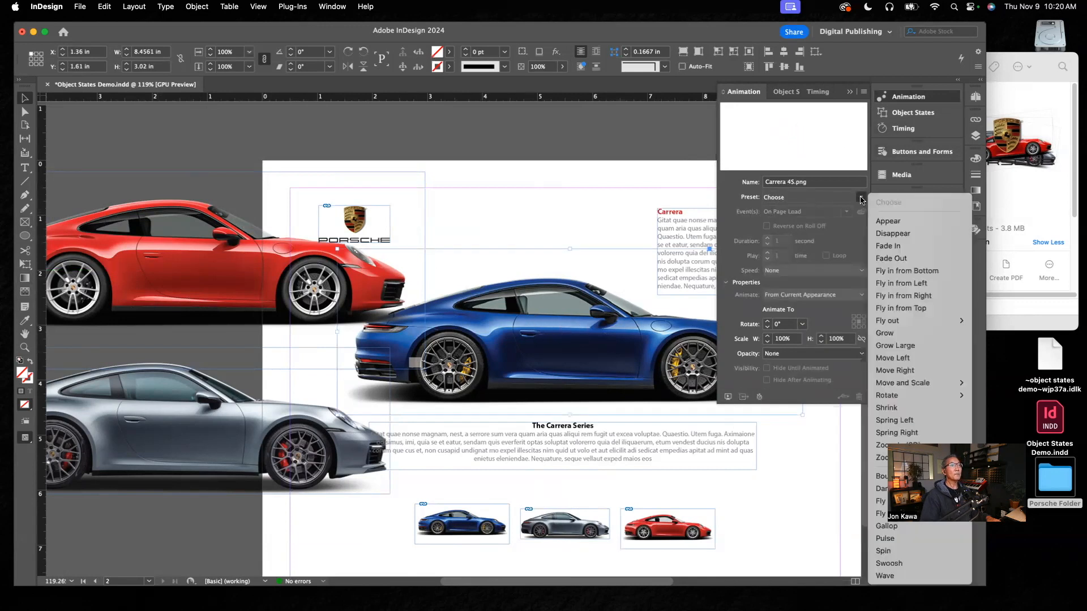
click(880, 283)
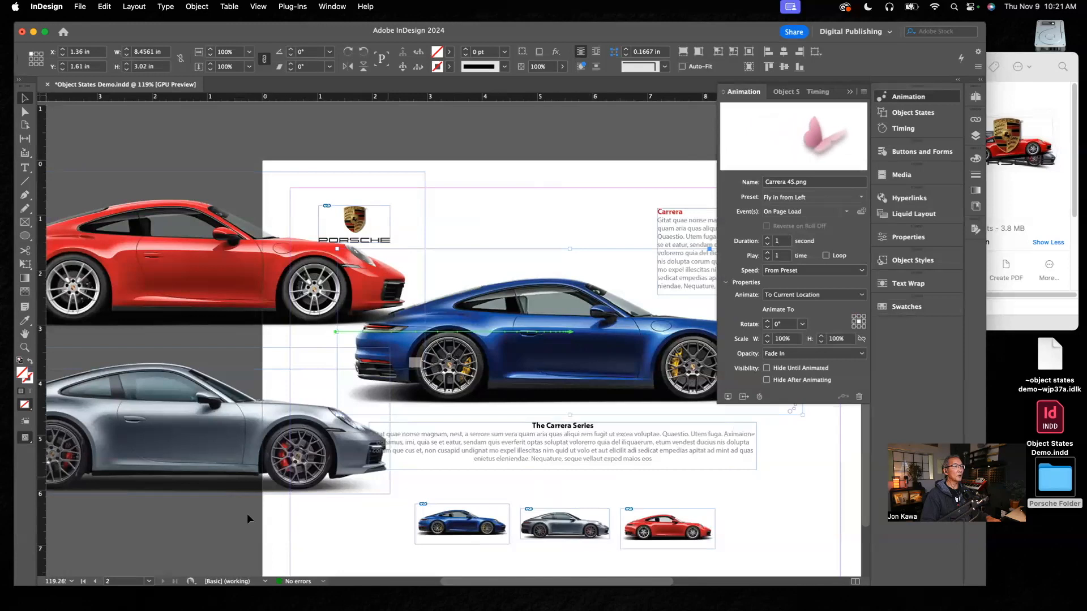
click(218, 420)
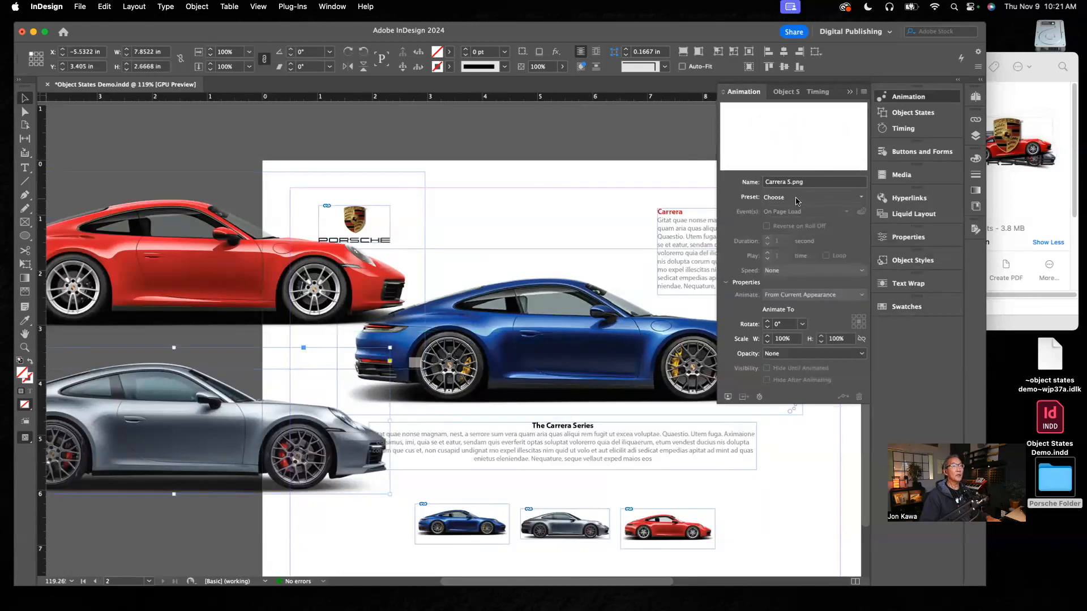
click(861, 198)
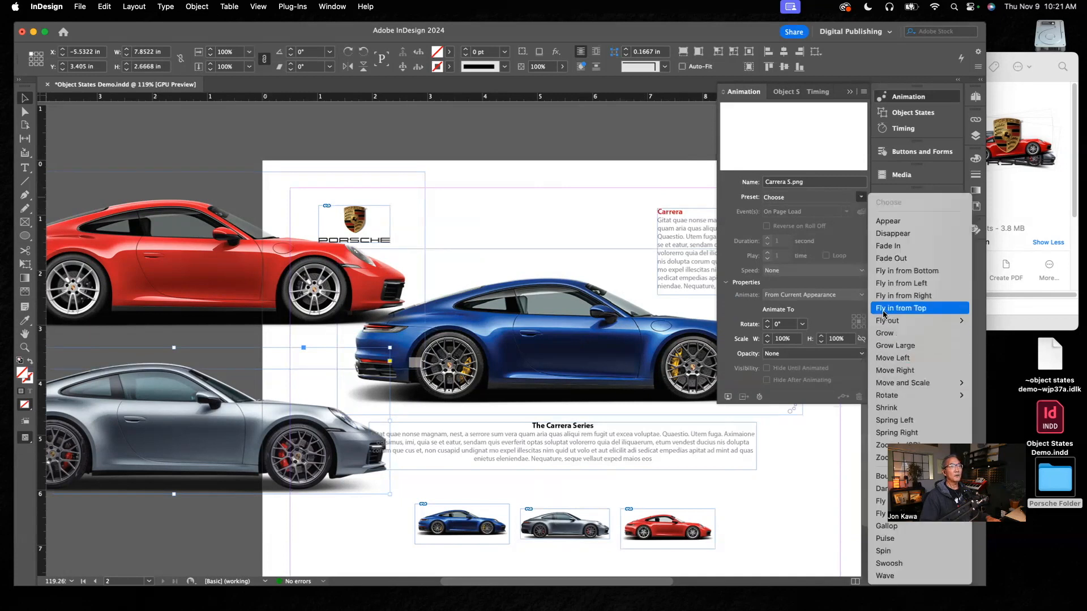
click(886, 284)
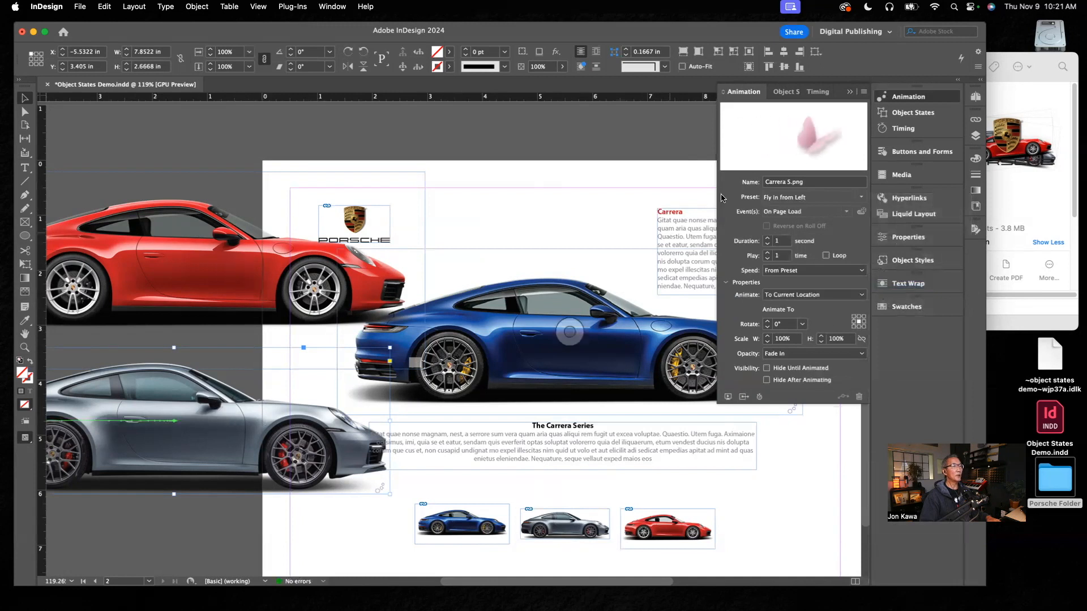
click(849, 93)
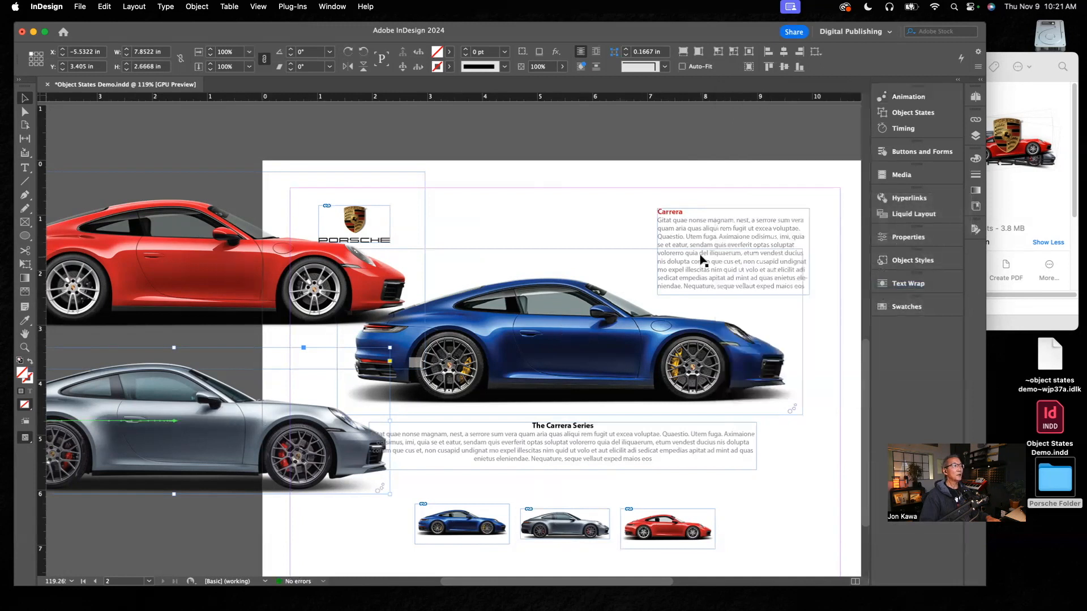
- Move the large red car and the large gray car onto page 2, aligning them over the large blue car
click(186, 211)
drag(192, 213, 515, 294)
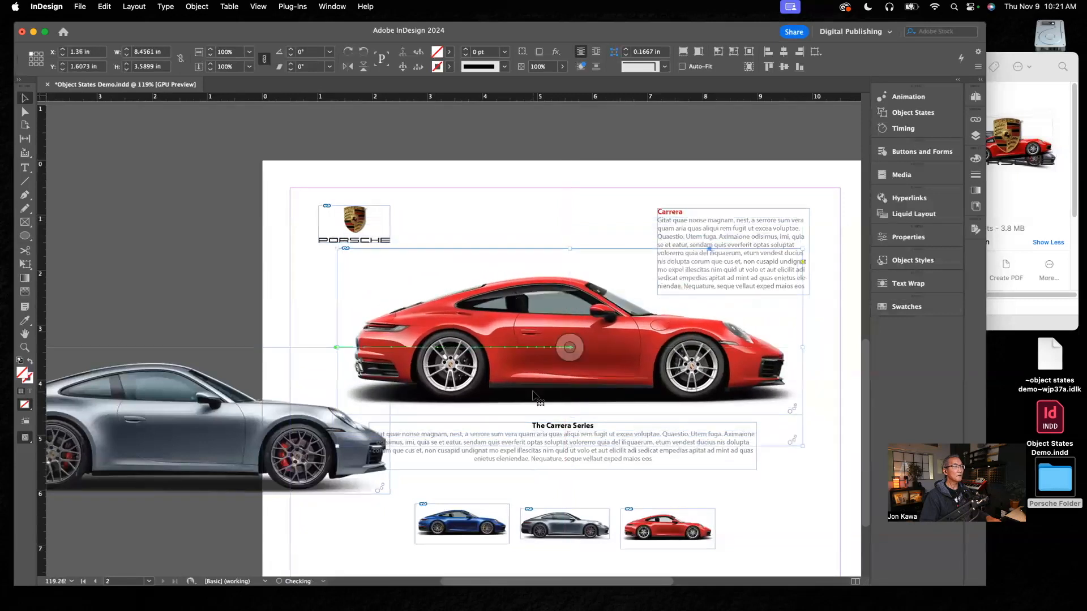
click(219, 380)
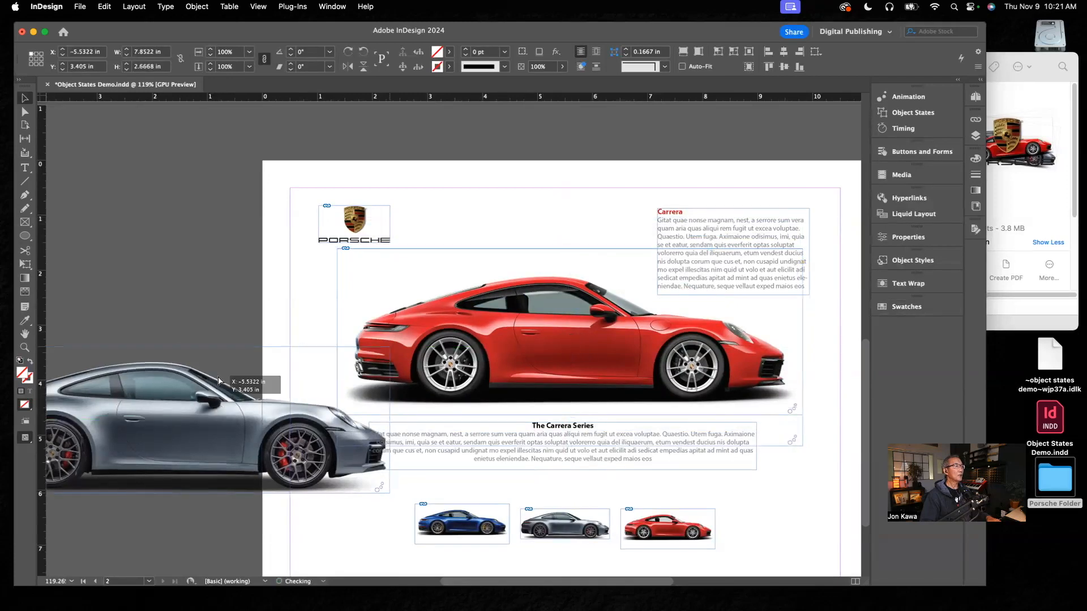
drag(219, 378, 615, 295)
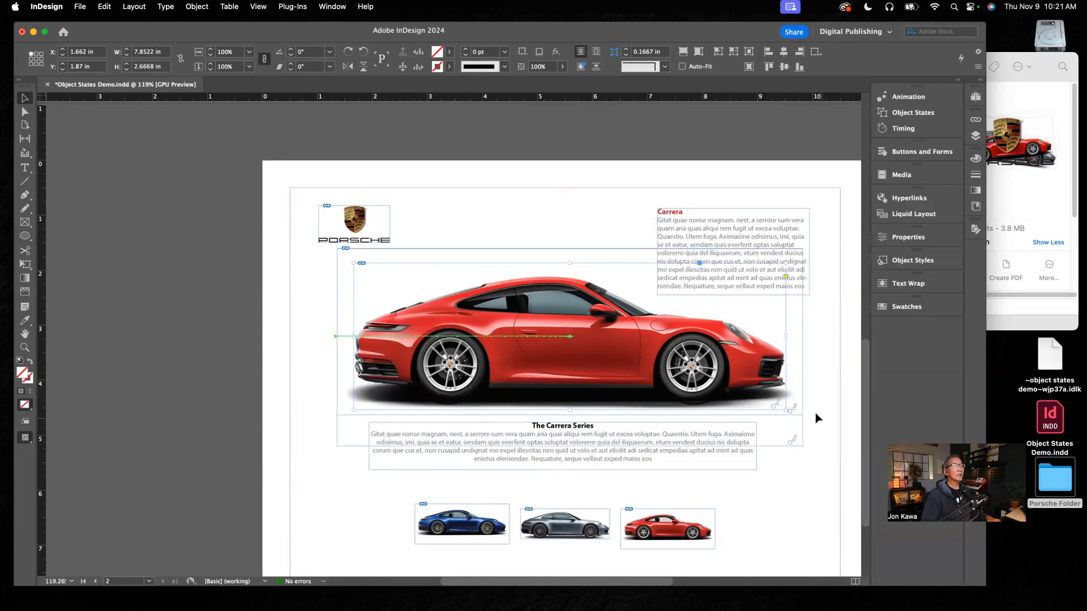
- Shorten the large red car's frame from its bottom edge to a height of about 3.08 in
click(795, 433)
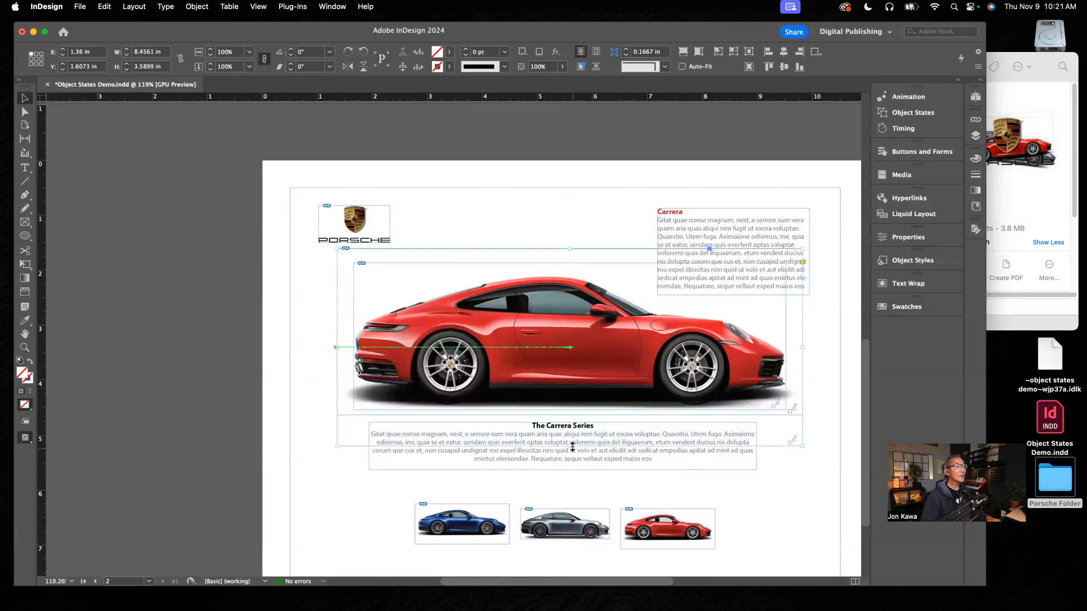
drag(572, 446, 571, 418)
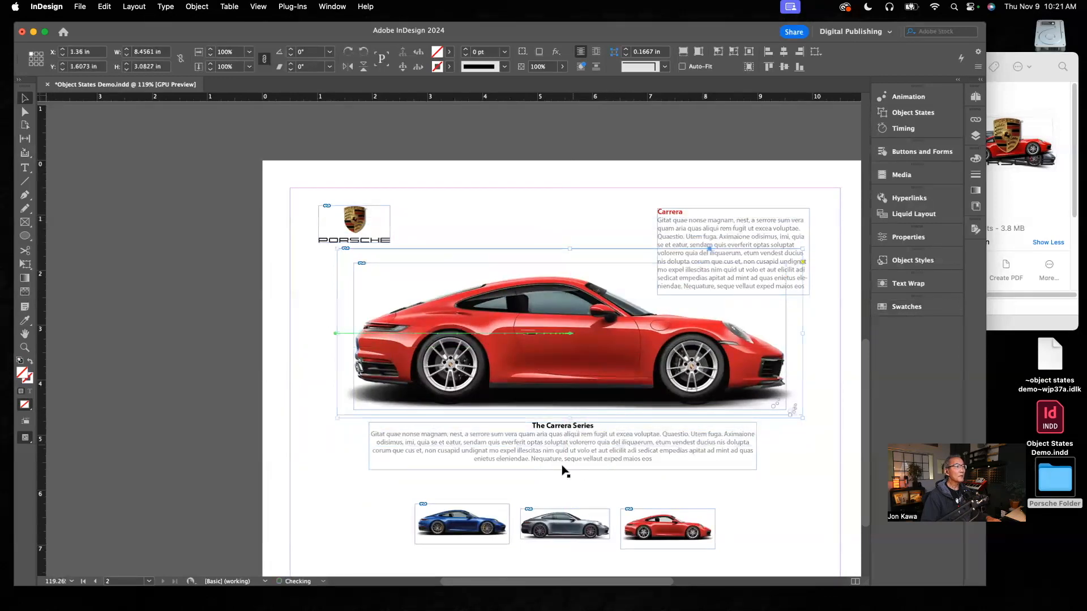
click(232, 312)
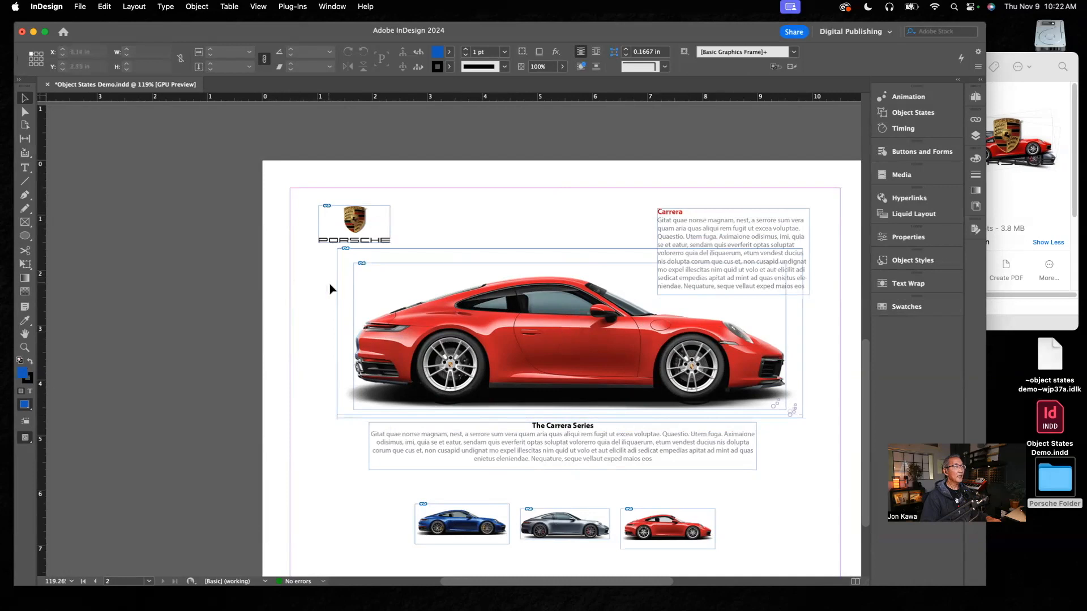
- Select the three stacked large cars and convert them into a multi-state object
drag(317, 276, 395, 328)
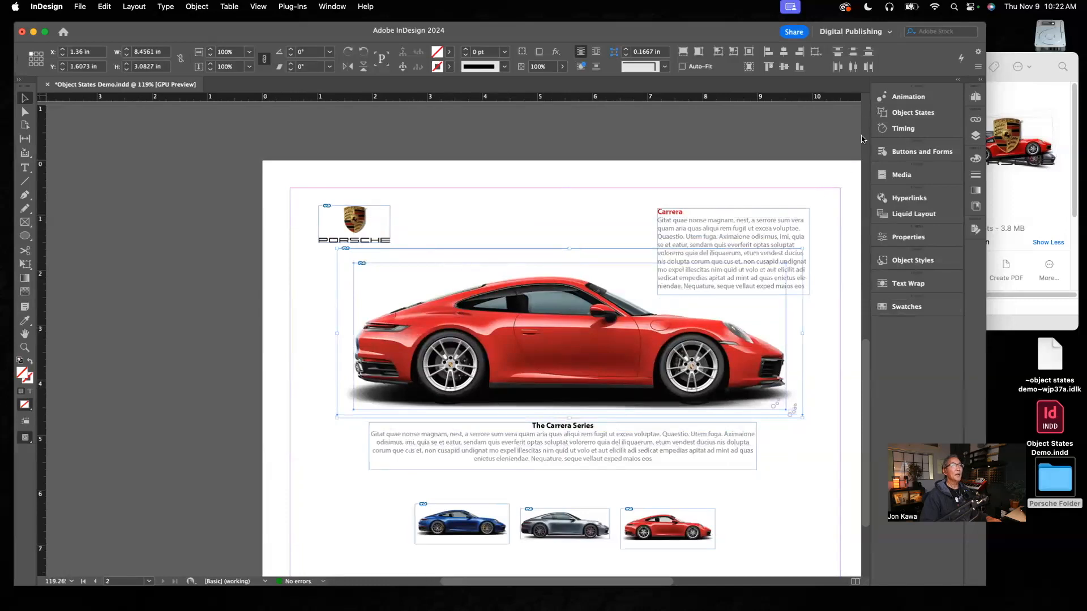
click(910, 115)
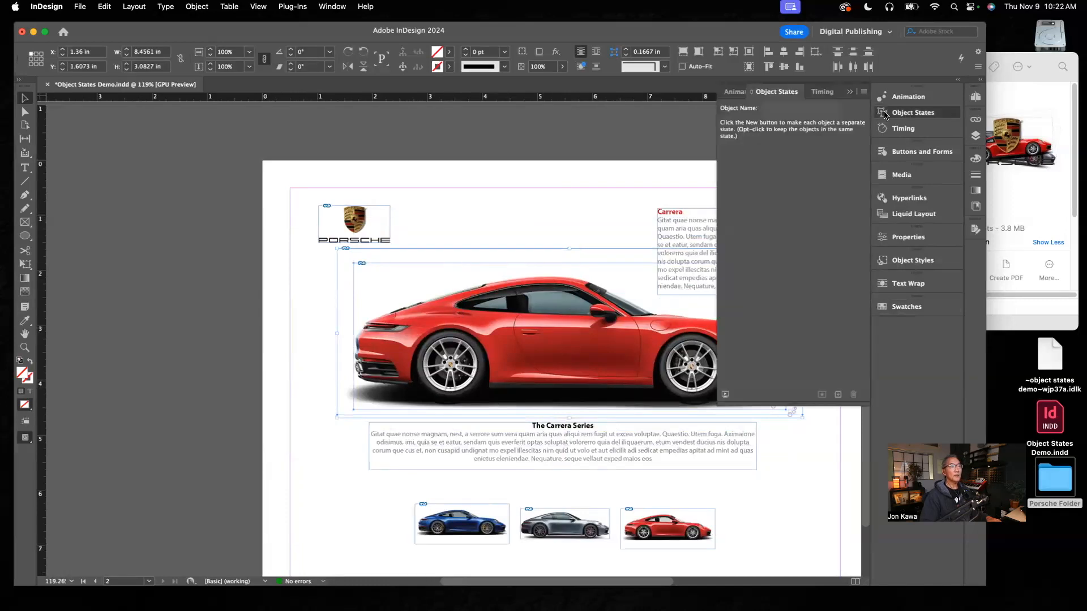
click(838, 394)
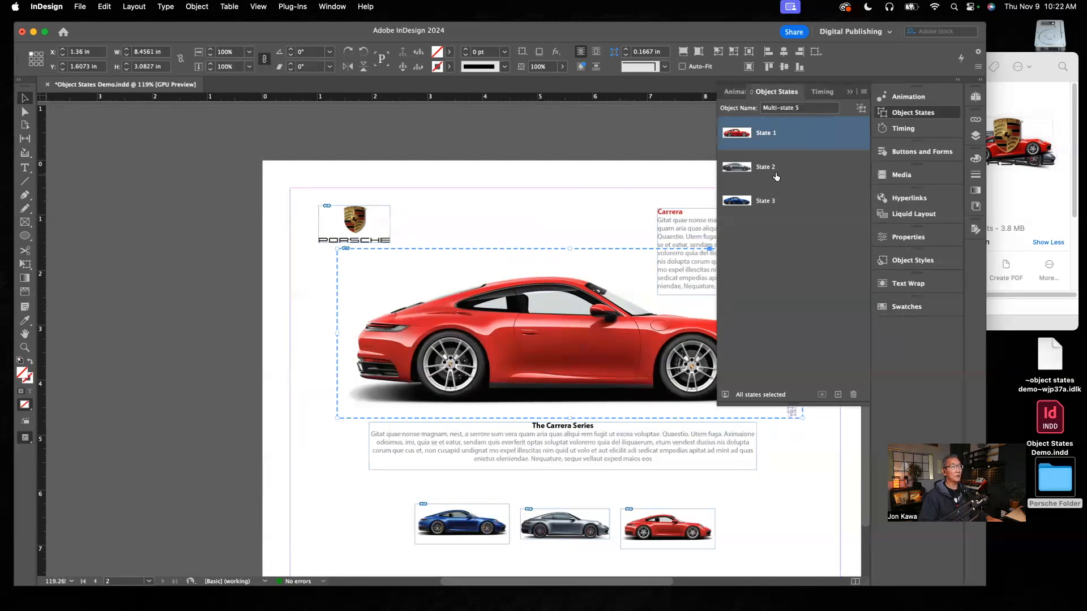
- Rename the object states to Carrera for the red car, Carrera S for the gray car and Carrera 4S for the blue car
click(772, 135)
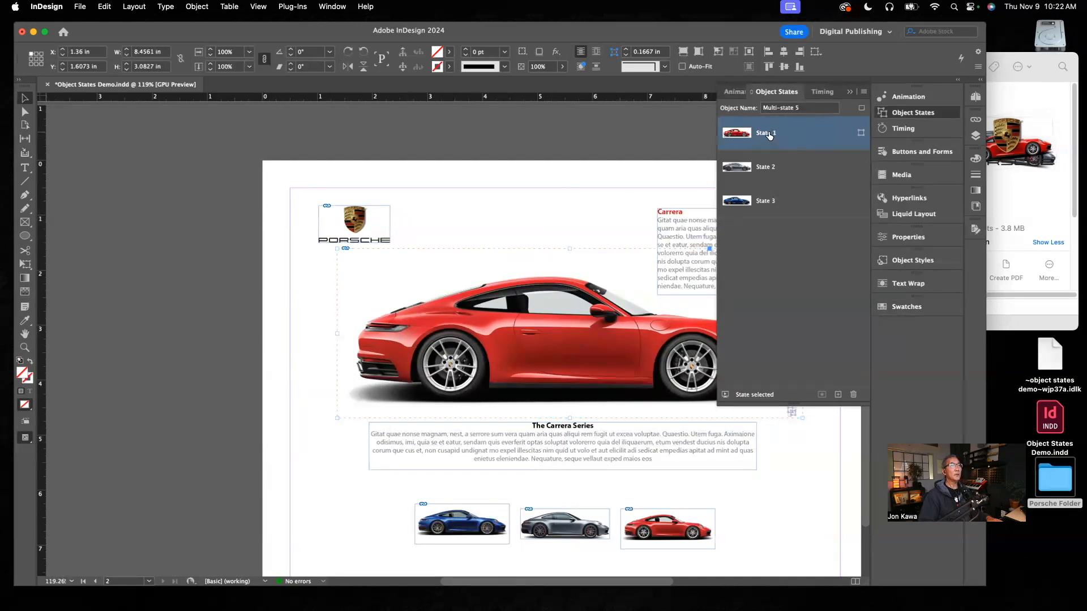
double_click(769, 135)
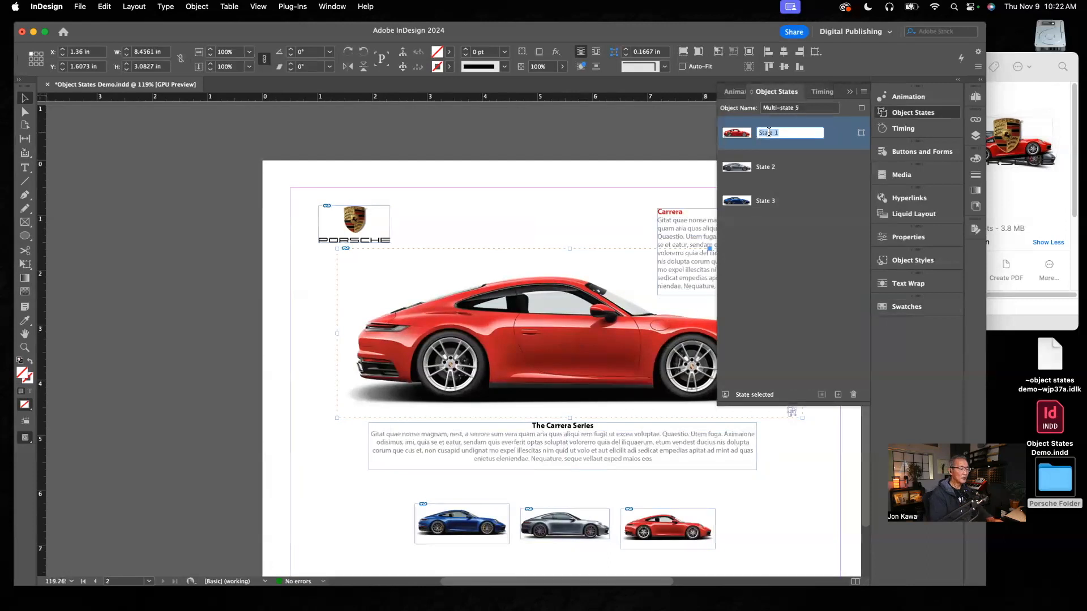
text(ca)
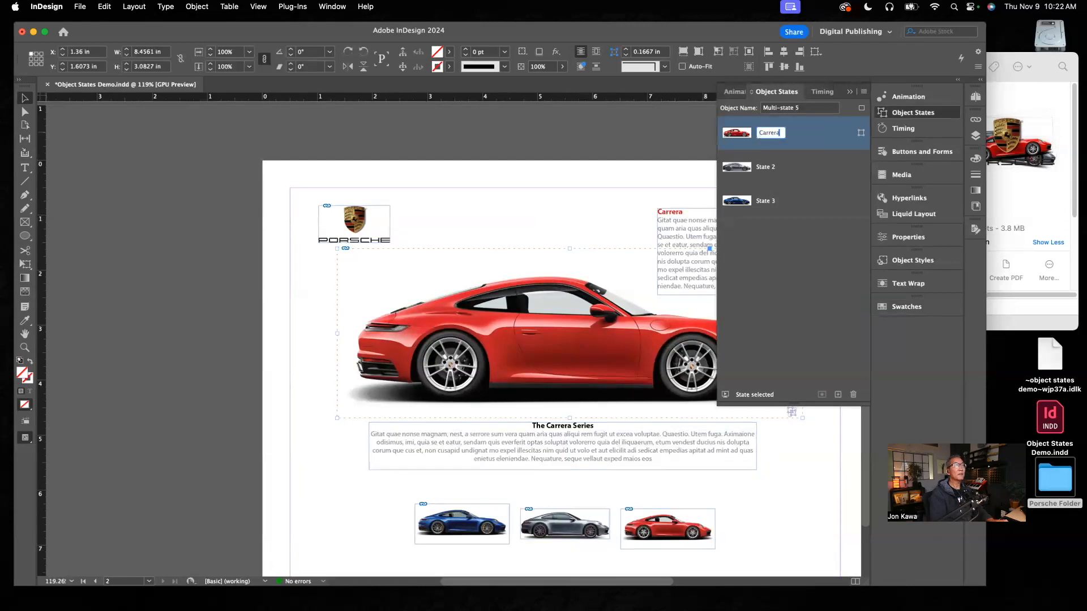
click(773, 169)
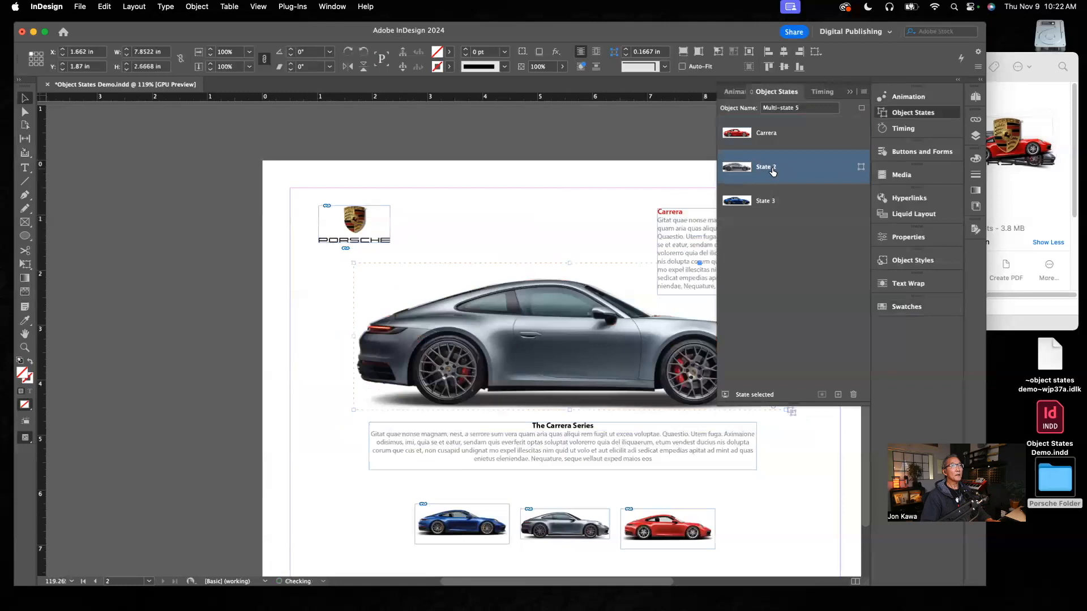
double_click(772, 170)
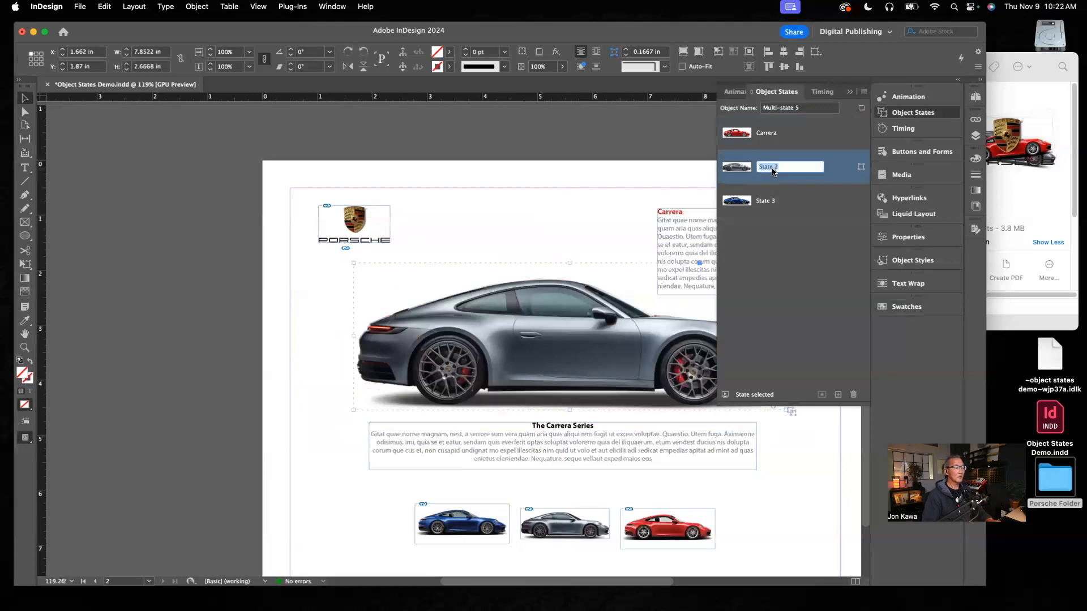
text(Carrer)
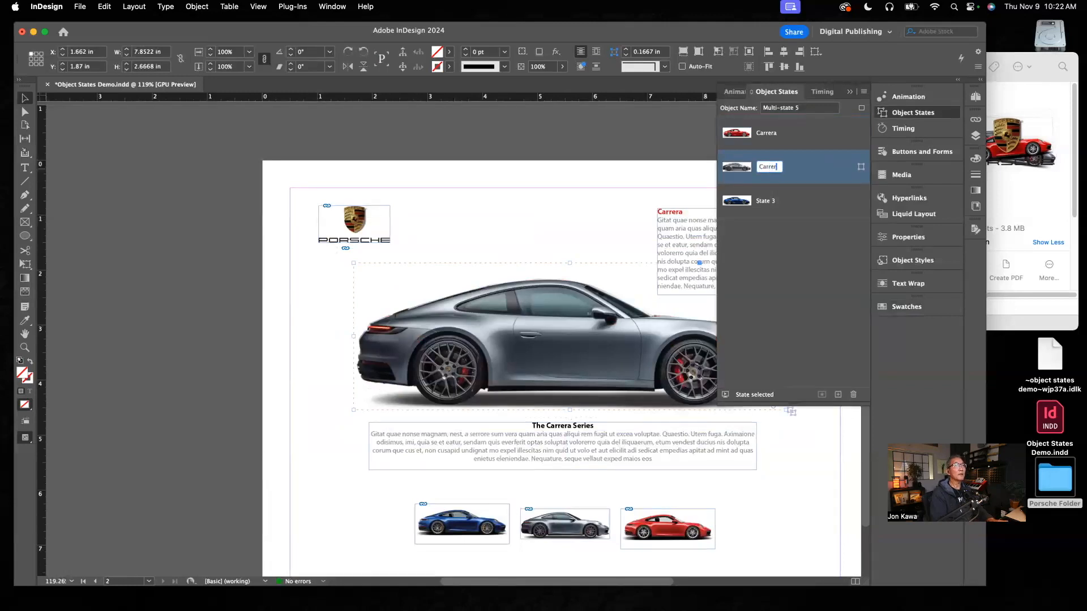
text(a s)
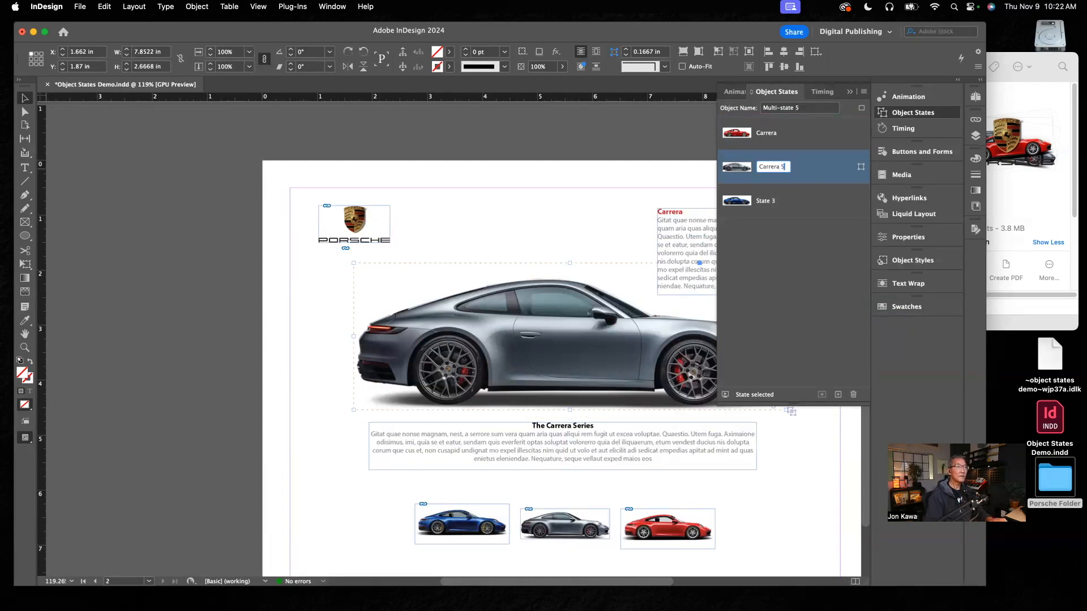
click(767, 205)
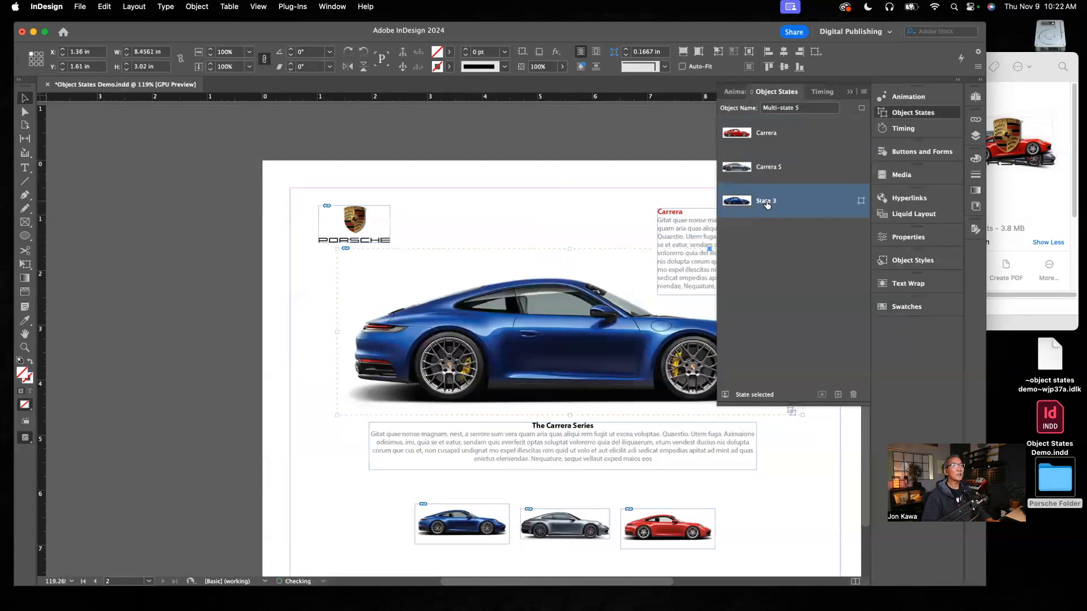
double_click(768, 203)
text(Ca)
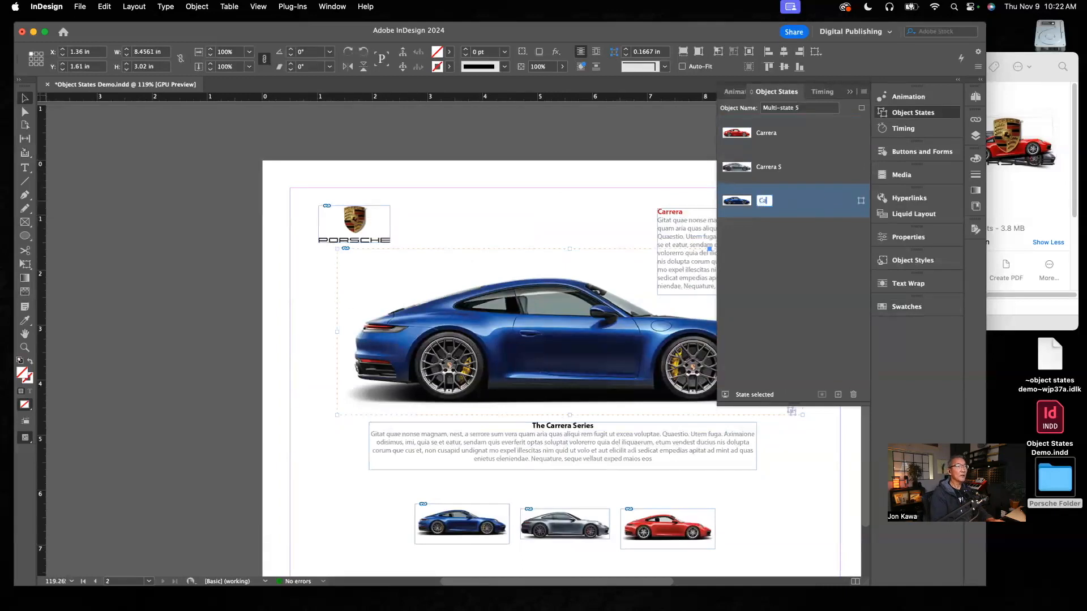
text(rrera 4S)
key(Return)
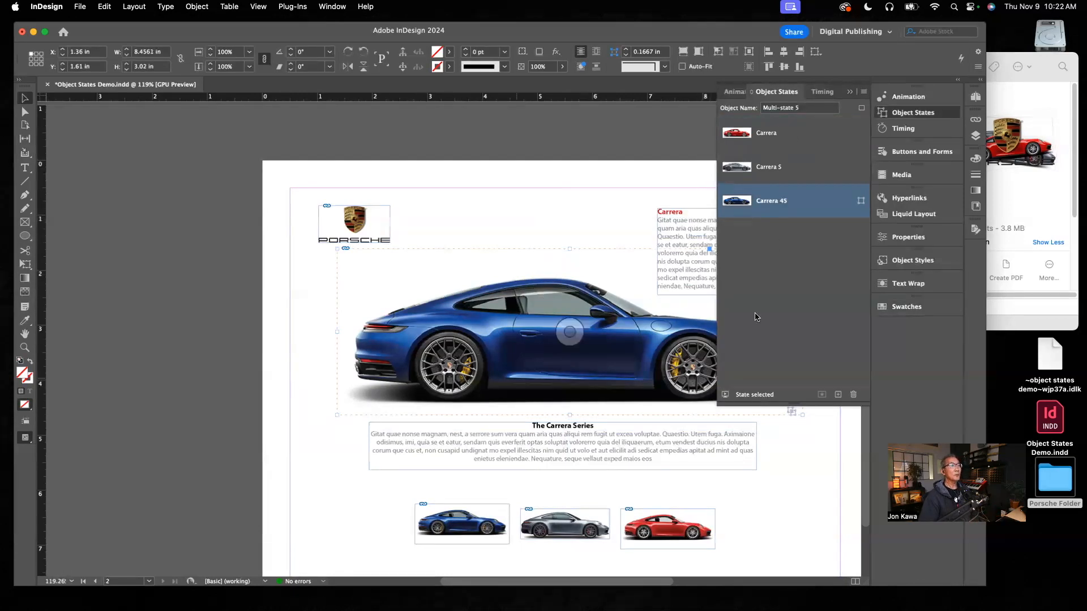
- Name the multi-state object of the large cars Main Cars
click(800, 111)
drag(810, 108, 758, 108)
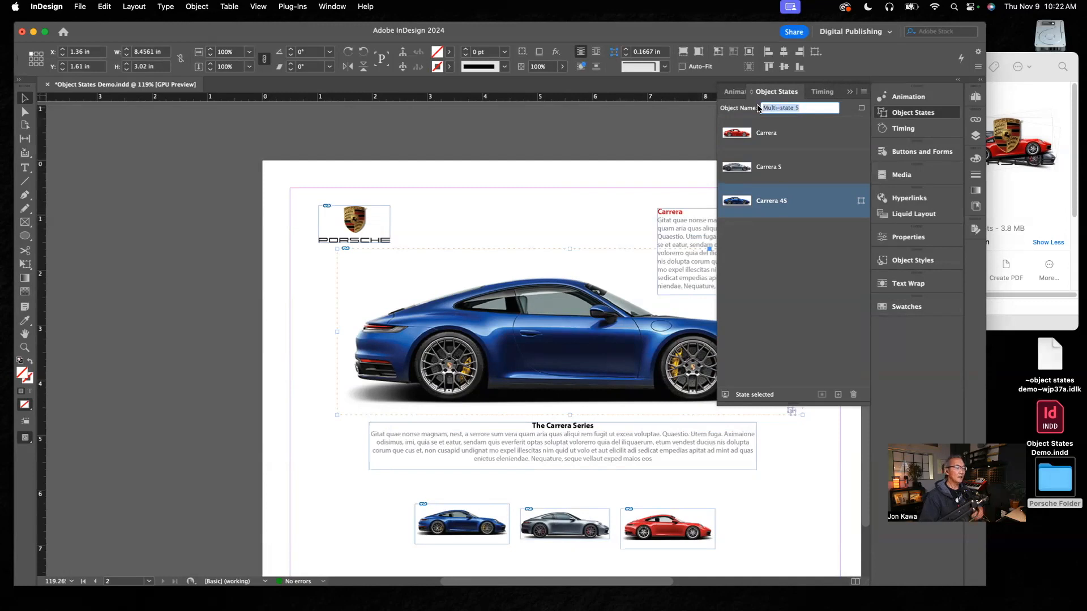
text(Main Cars)
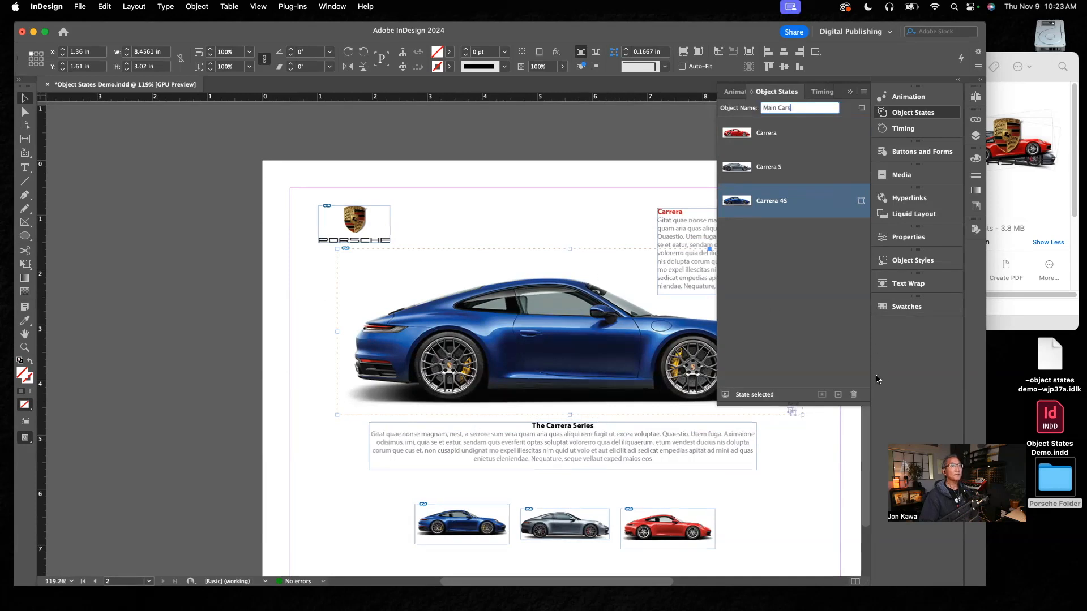
click(670, 149)
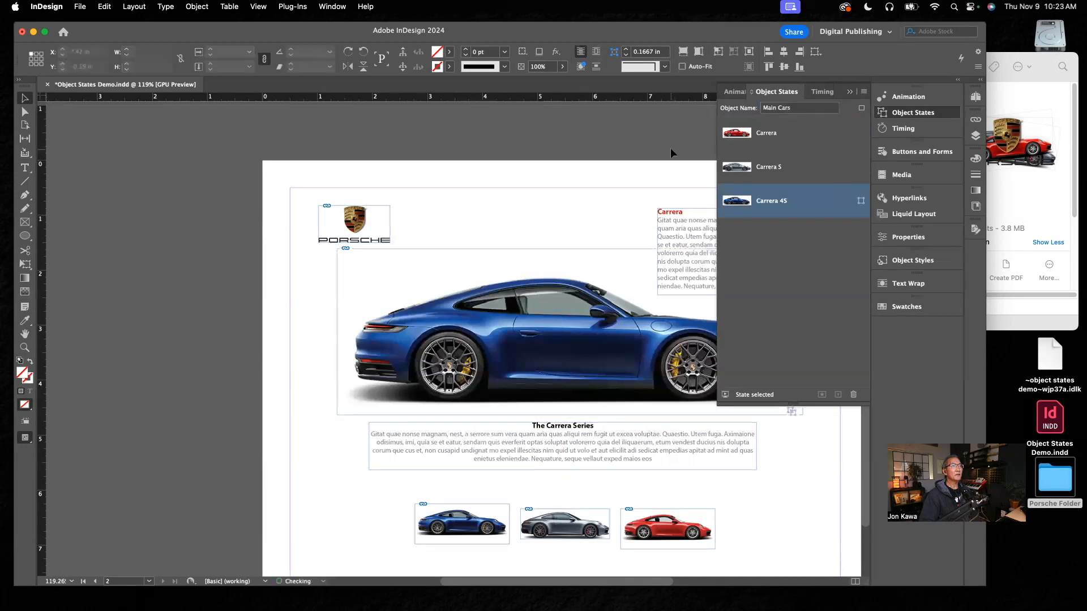
- Stack the Carrera 4S and Carrera S text blocks exactly on the Carrera text block at X 7.18 in, Y 0.875 in
click(849, 93)
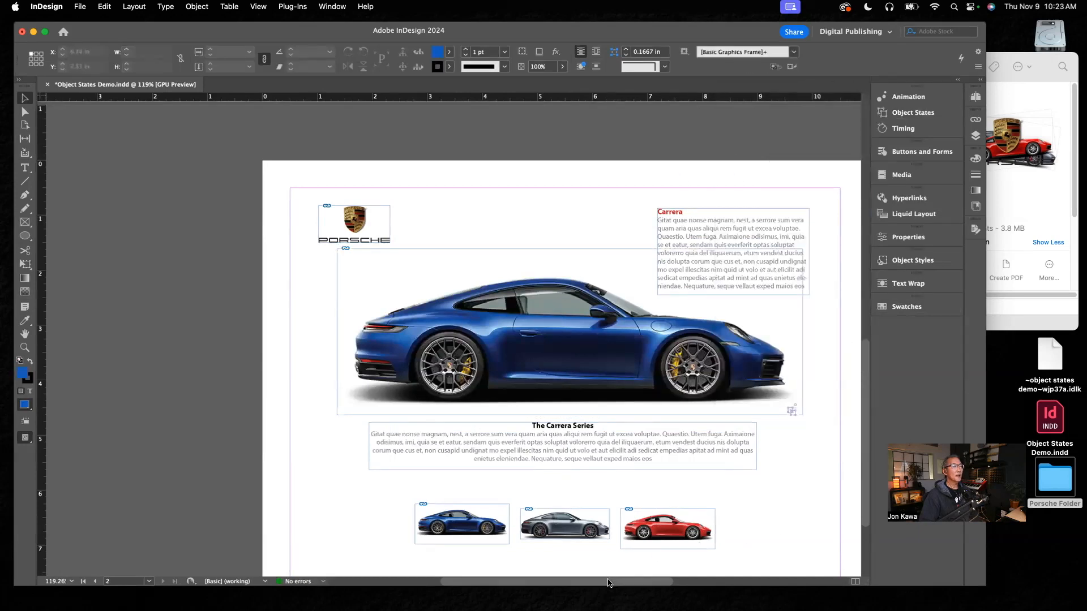
drag(609, 583, 663, 586)
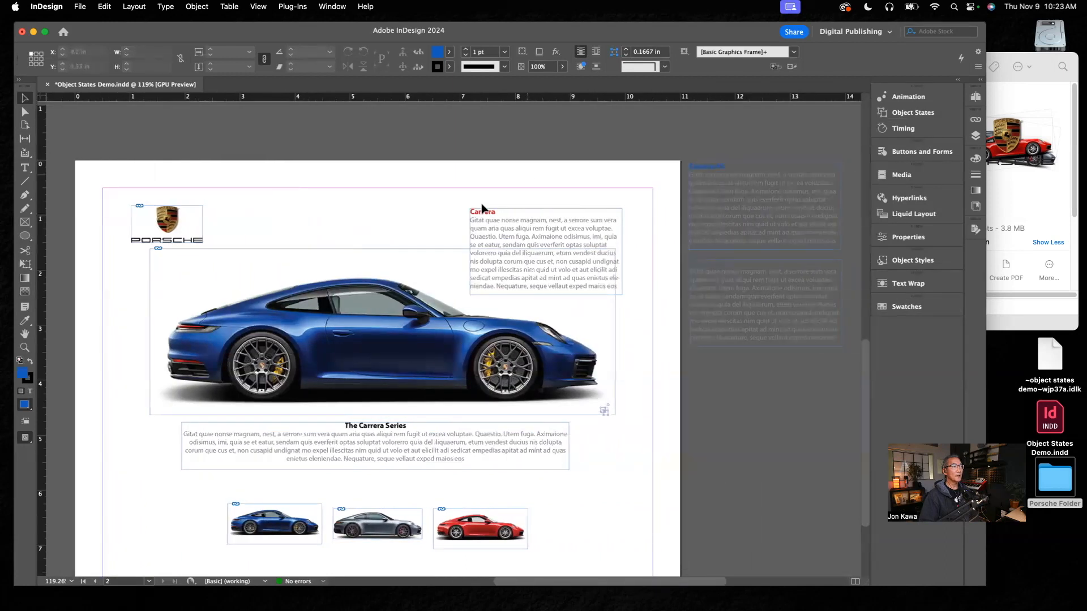
click(756, 187)
drag(755, 182, 538, 229)
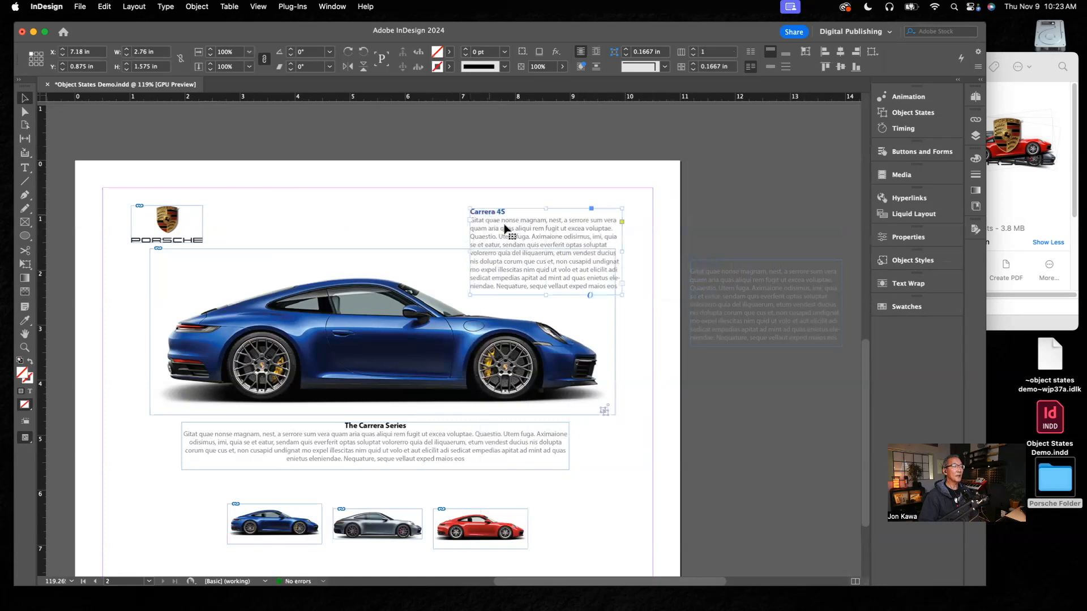
click(781, 287)
drag(791, 290, 572, 247)
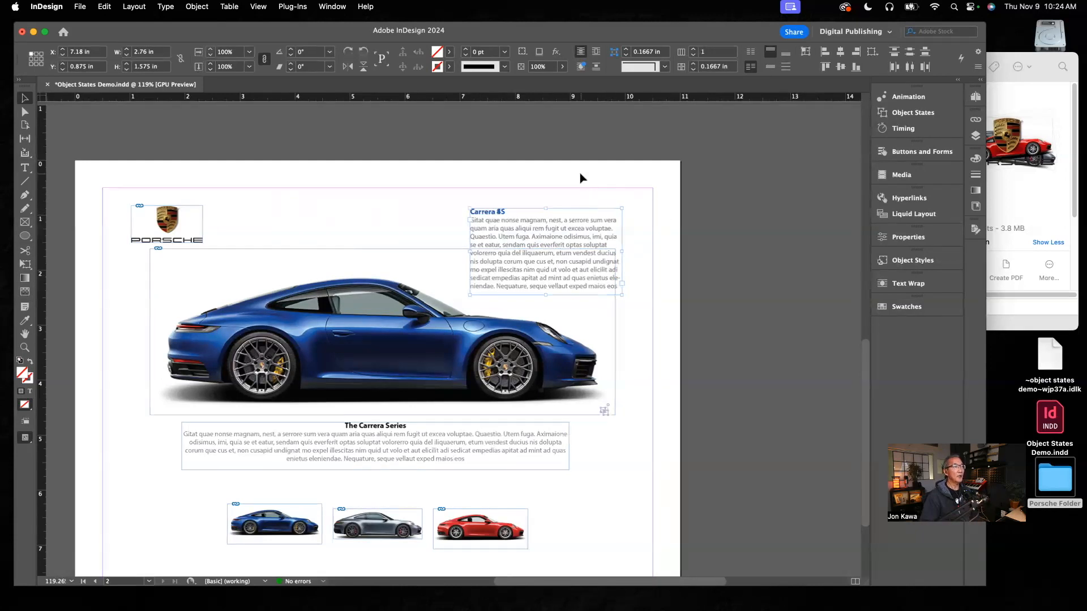
- Move the Carrera 4S and Carrera S text blocks off the stack, to about X 10.3 in, Y 0.09 in and X 10.58 in, Y 2.03 in
click(580, 231)
drag(580, 231, 752, 187)
drag(573, 235, 760, 297)
- Give the red-titled Carrera text block a Fade In animation with a duration of 2 seconds
click(554, 237)
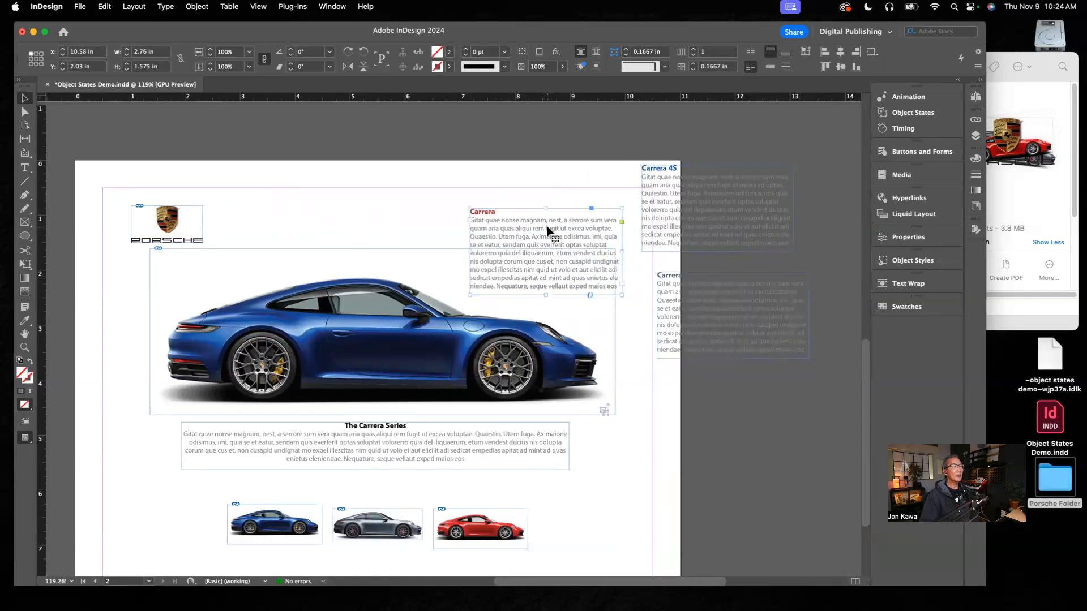
click(909, 97)
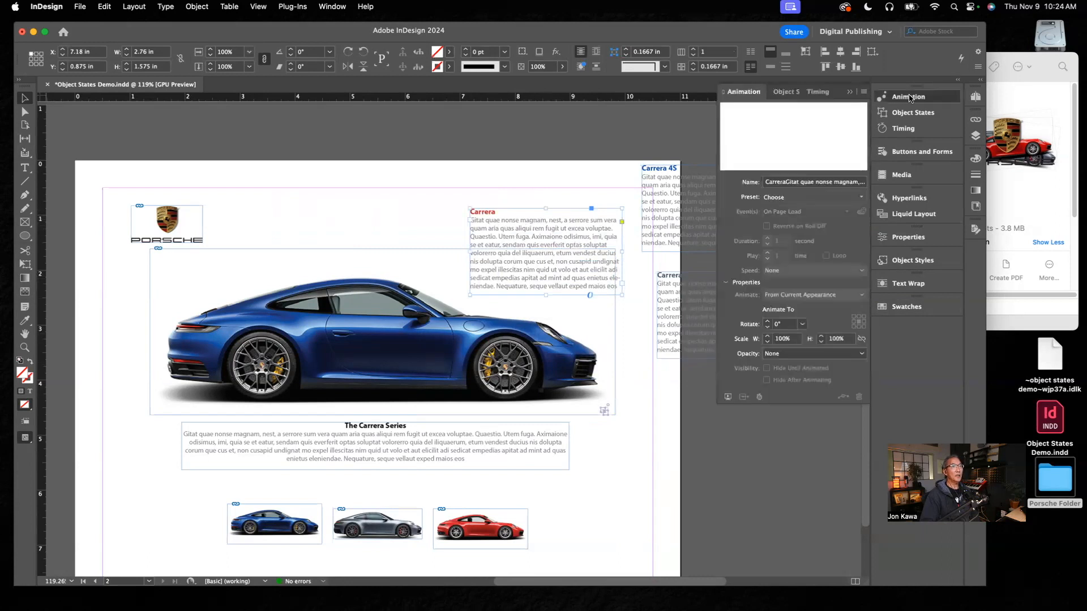
click(861, 198)
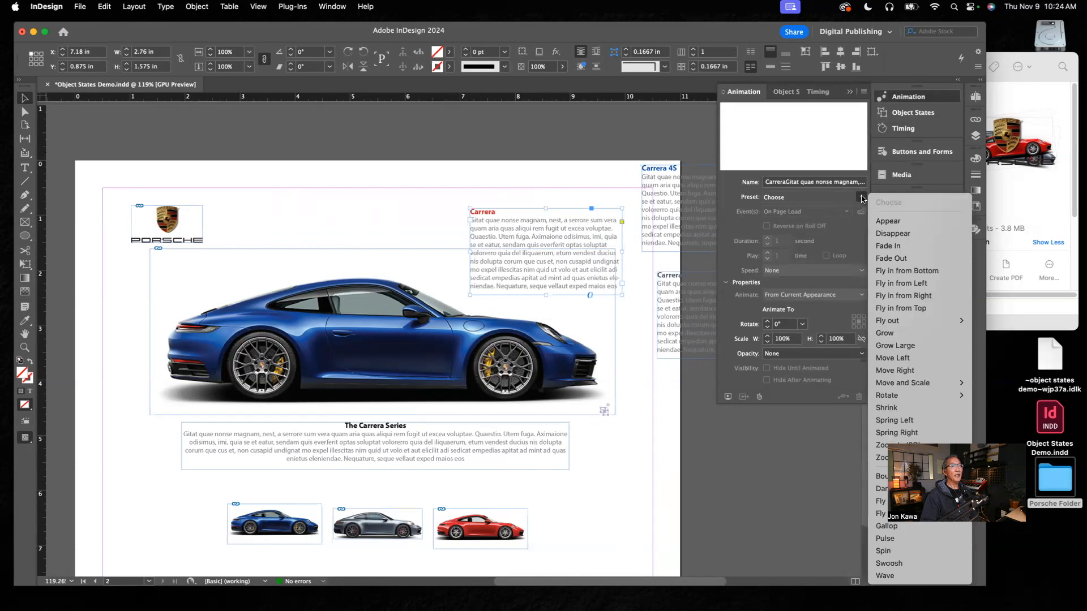
click(882, 246)
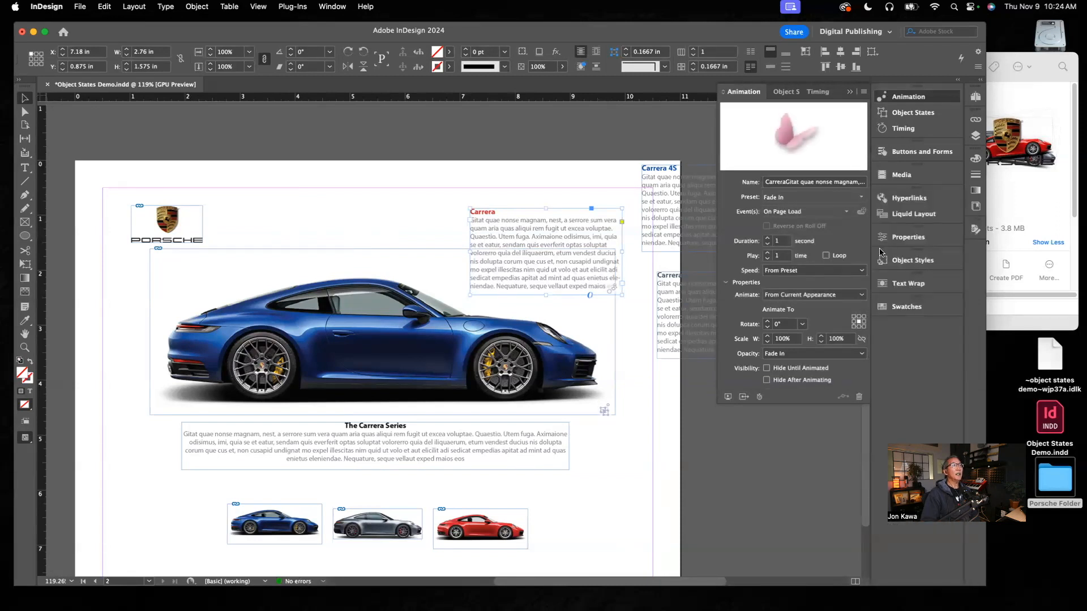
click(778, 242)
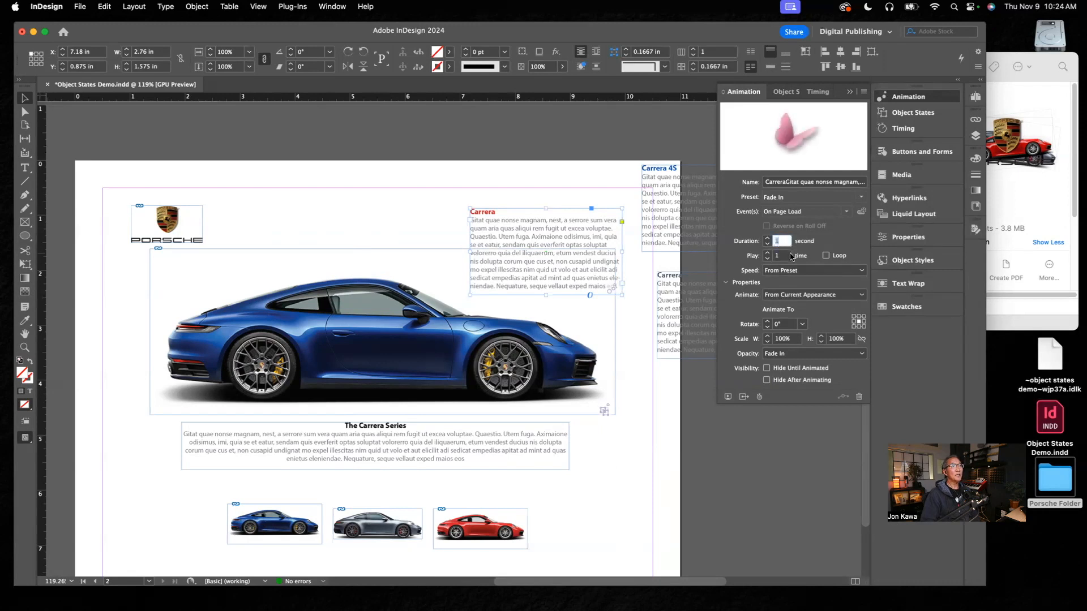
text(2)
- Apply a Fade In animation with a duration of 2 seconds to the Carrera 4S text block
click(673, 179)
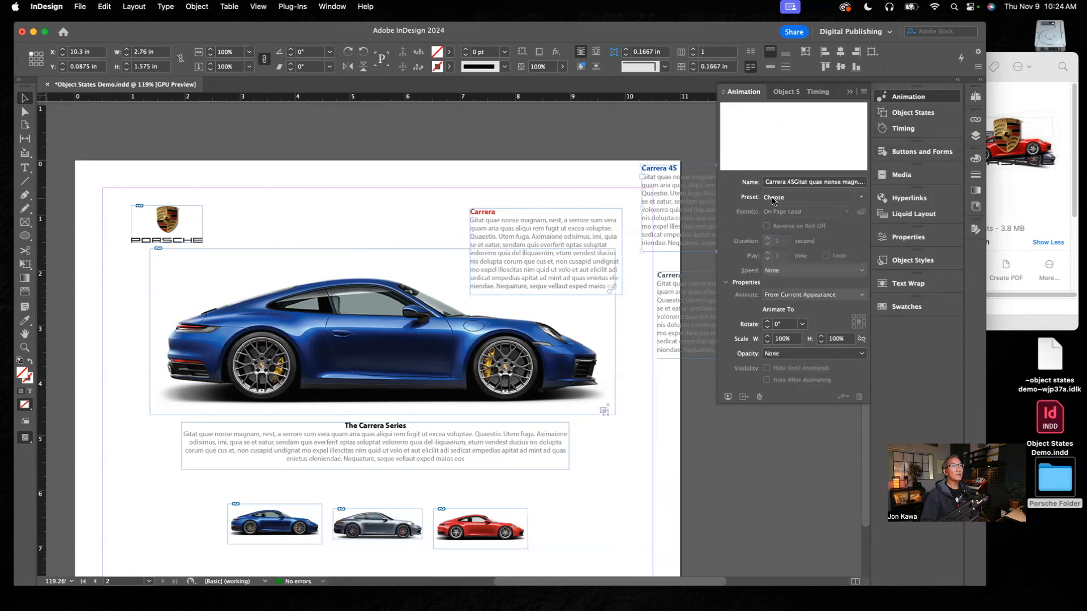
click(862, 196)
click(878, 247)
double_click(779, 241)
text(2)
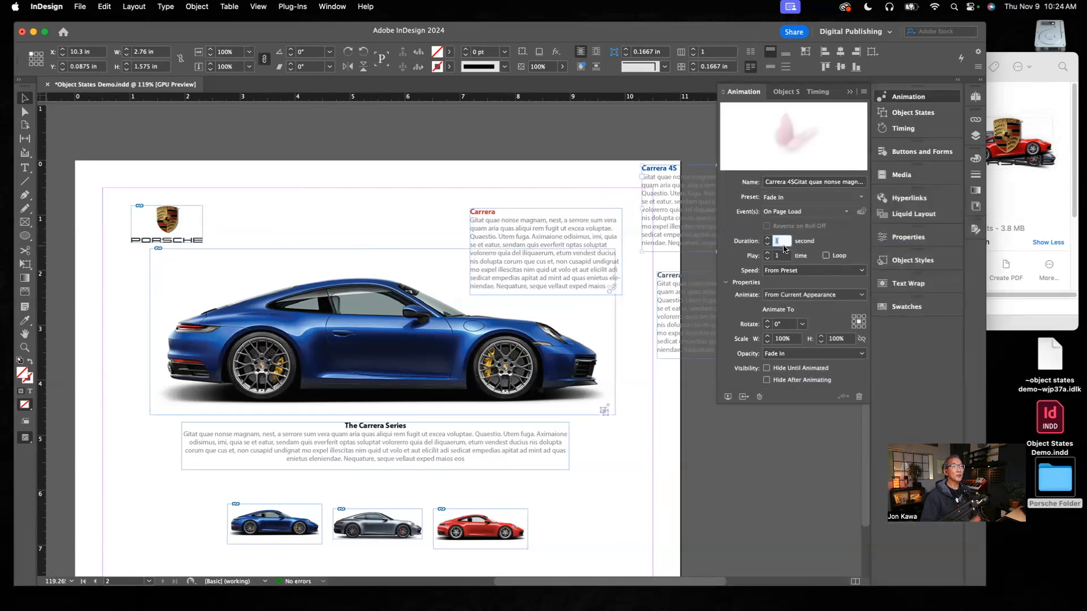
- Animate the Carrera S text block with the Fade In preset and set its duration to 2 seconds
click(662, 287)
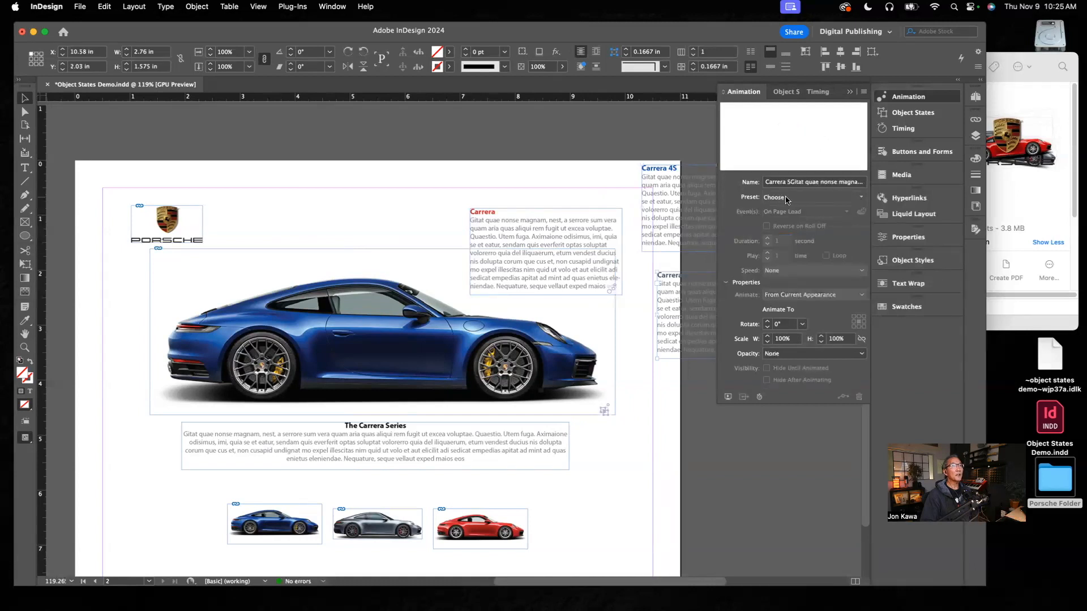
click(859, 200)
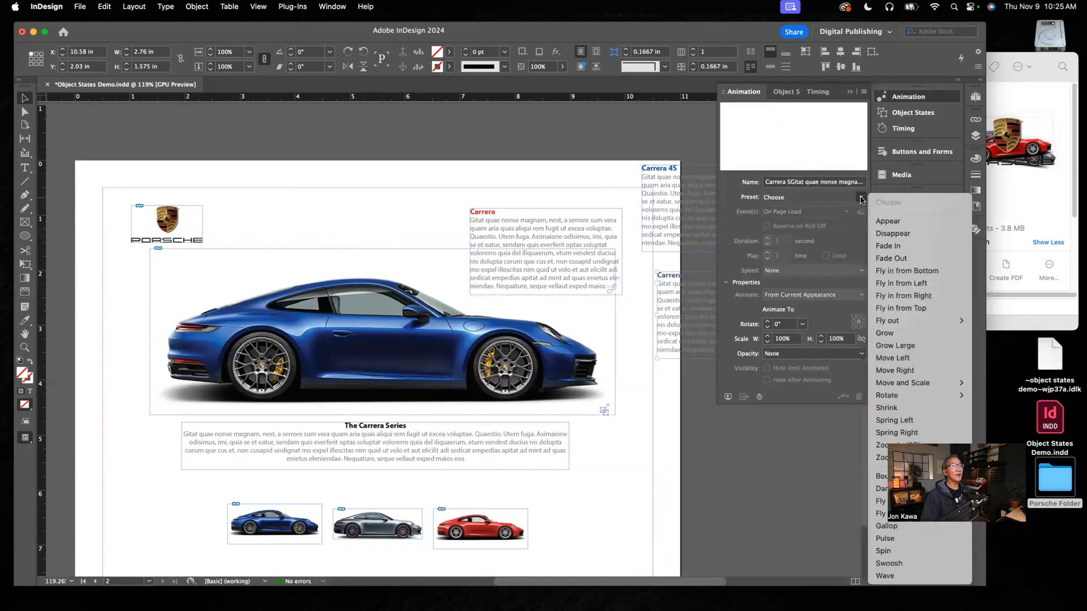
click(881, 248)
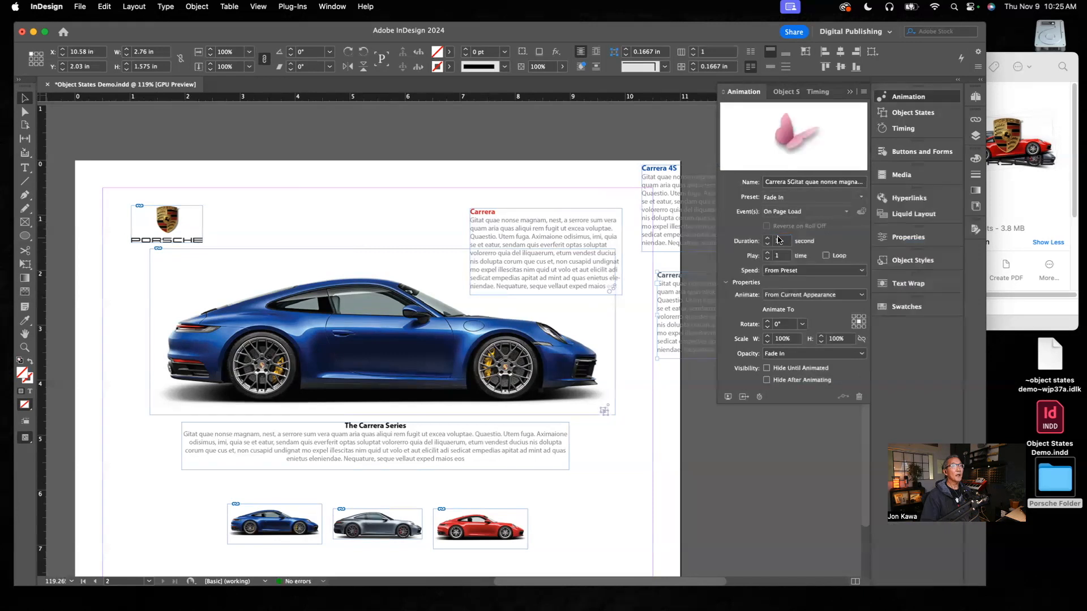
text(2)
click(673, 136)
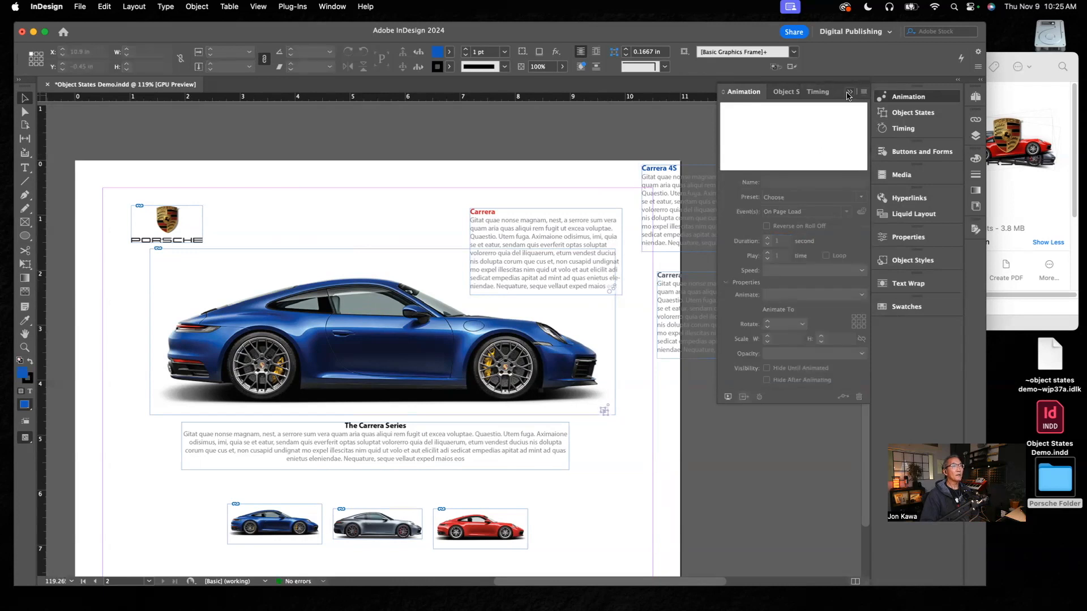
- Align the animated Carrera 4S and Carrera S text blocks over the Carrera text block at X 7.18 in, Y 0.875 in
click(848, 93)
drag(747, 192, 586, 240)
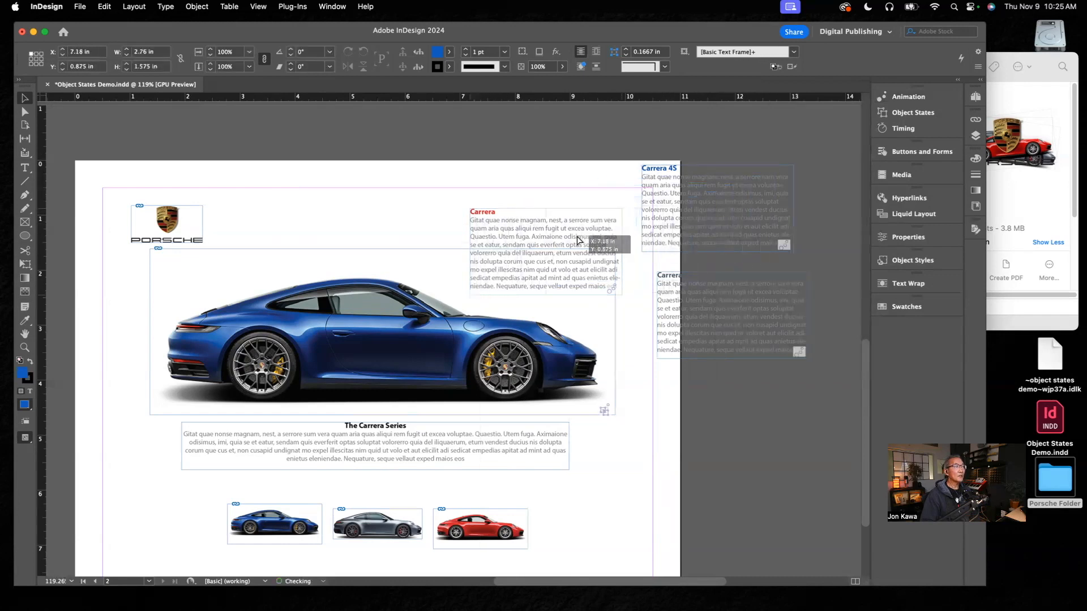
drag(744, 313, 561, 253)
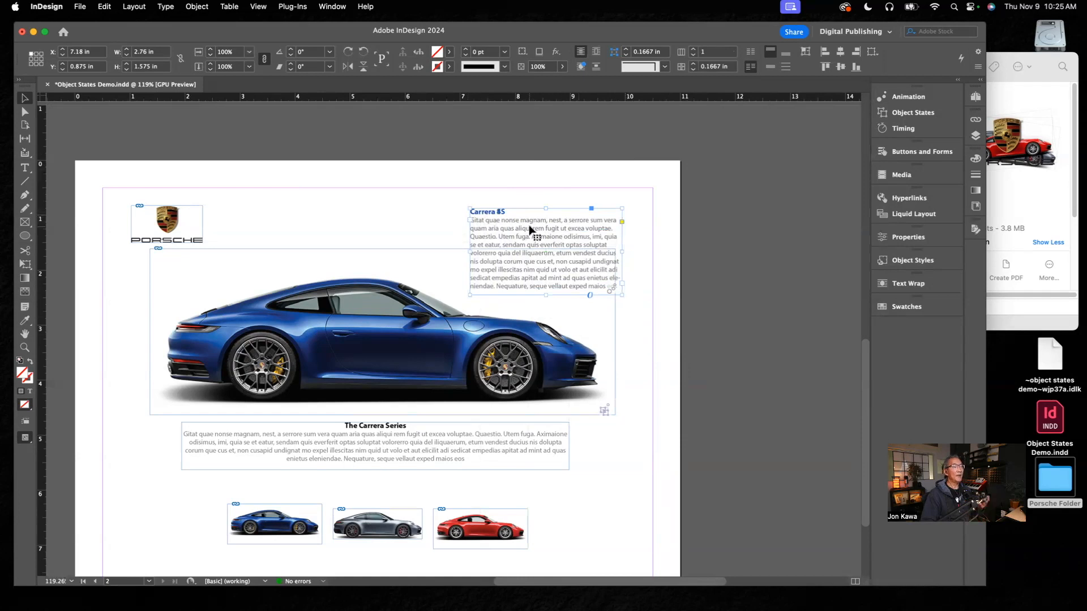
- Select the three stacked text blocks and convert them into a multi-state object
click(638, 199)
drag(638, 198, 601, 232)
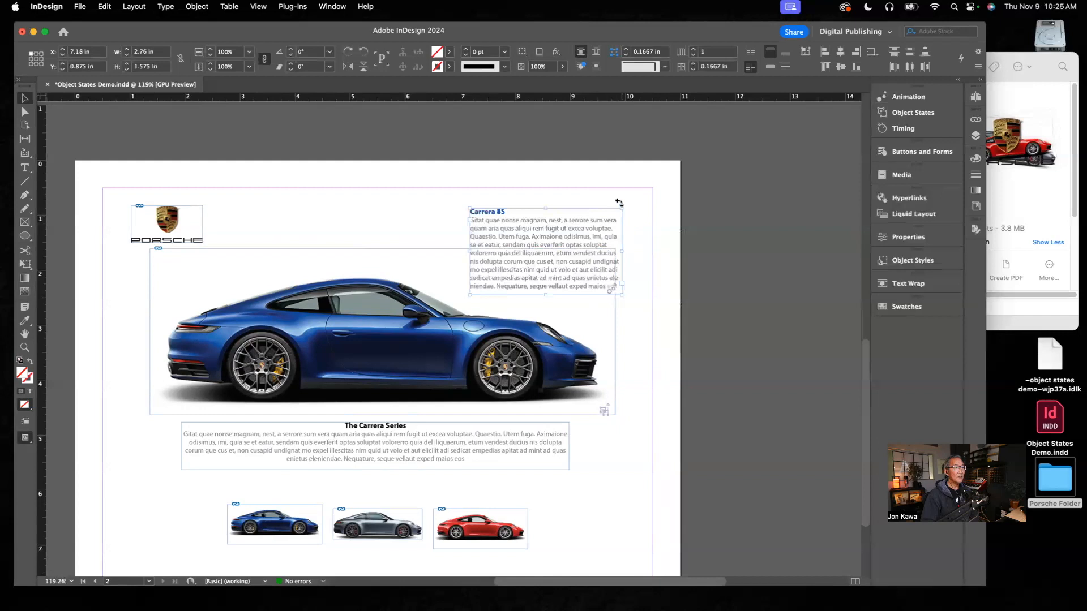
click(896, 116)
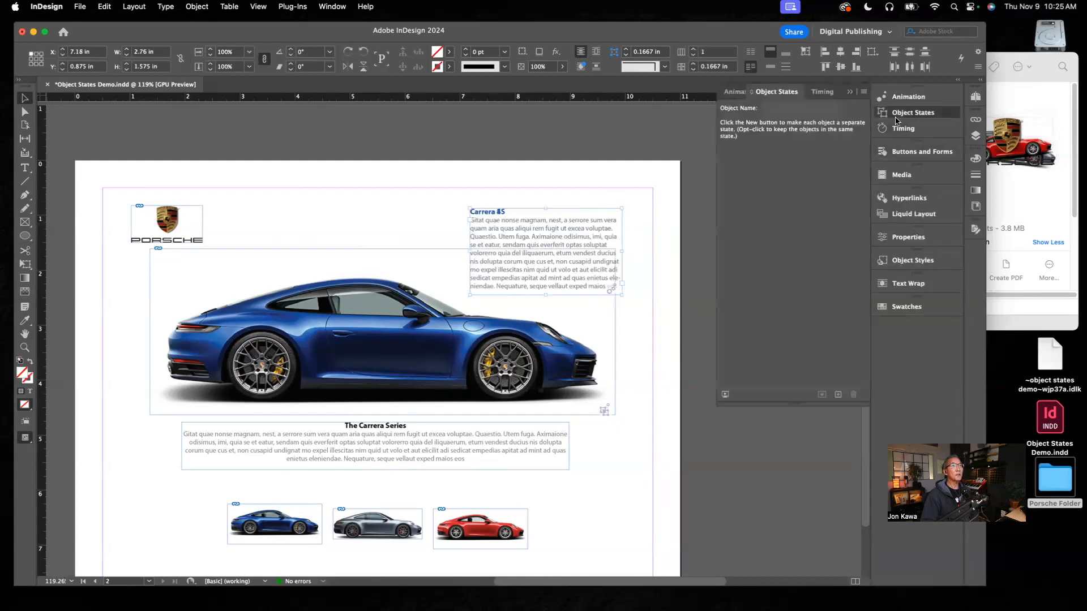
click(838, 394)
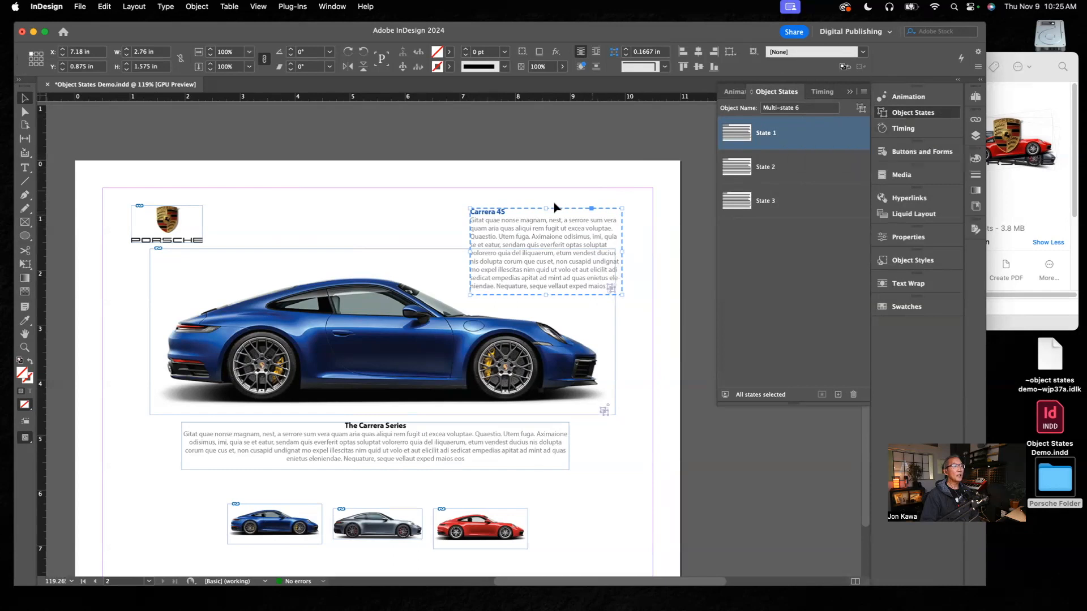
- Rename the text object's three states, in order, to Carrera 4S, Carrera S and Carrera to match their headings
click(773, 139)
double_click(772, 134)
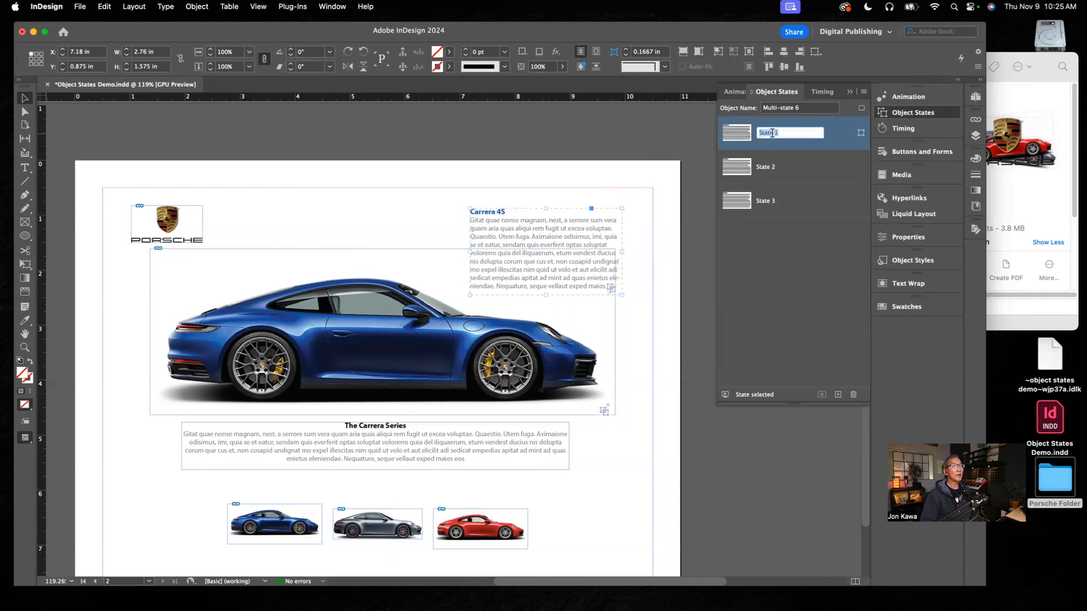
text(Ca)
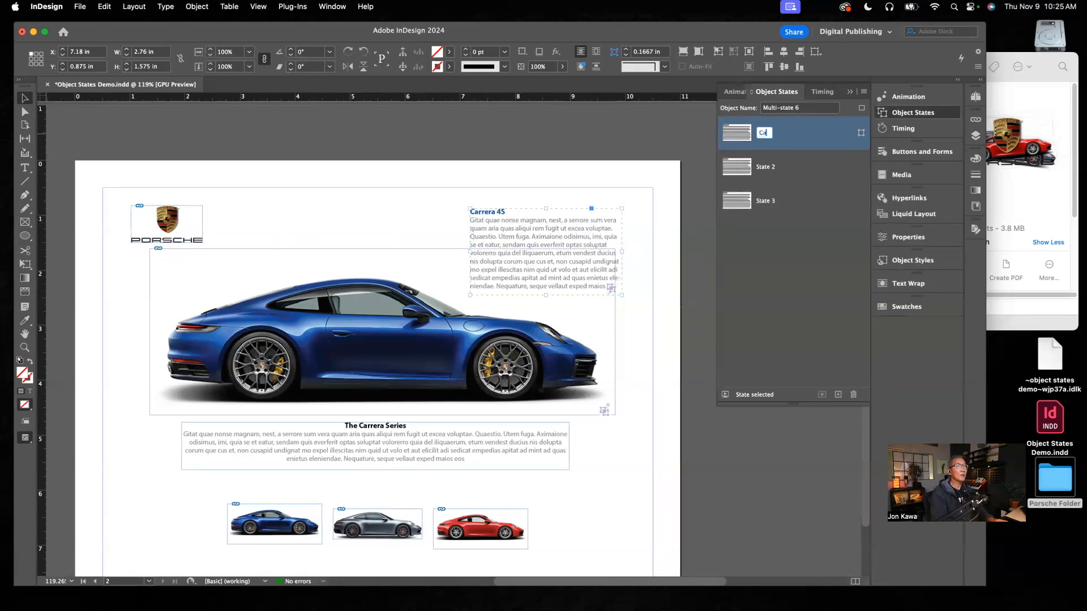
text(rrera 4S)
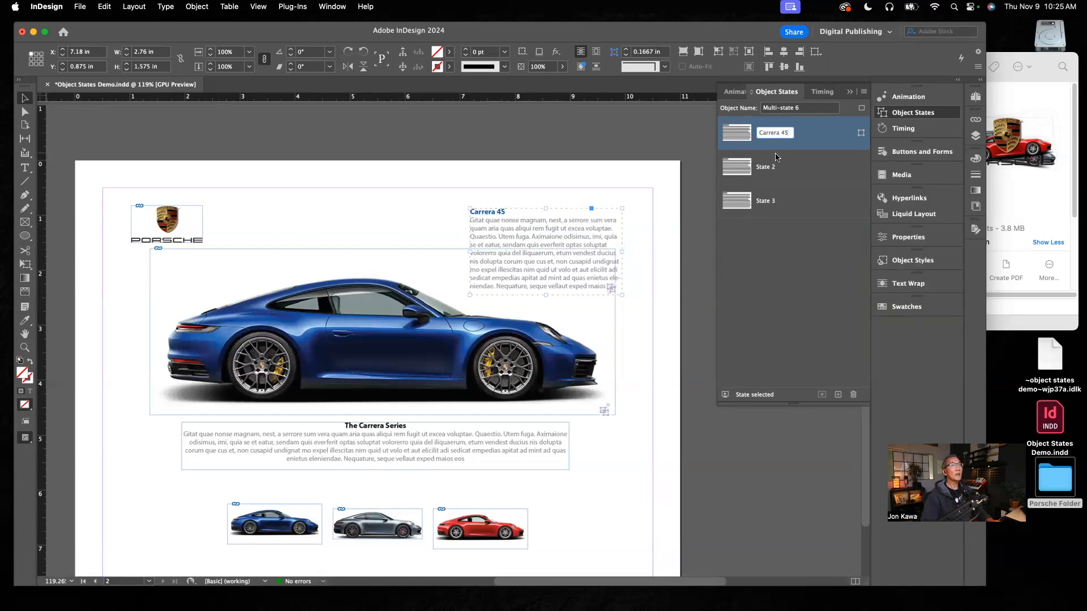
click(771, 172)
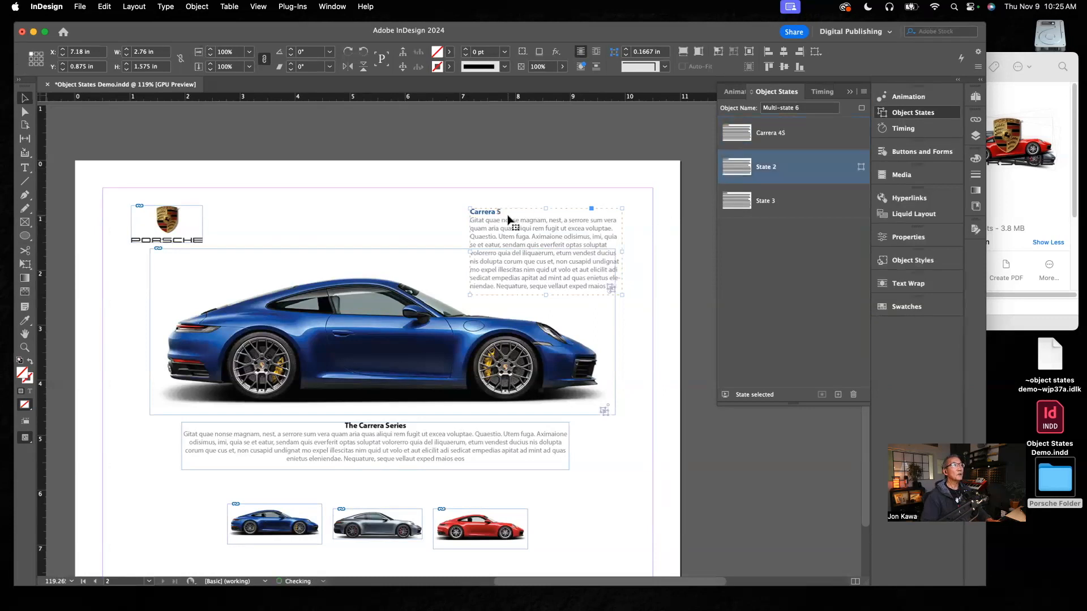
double_click(769, 168)
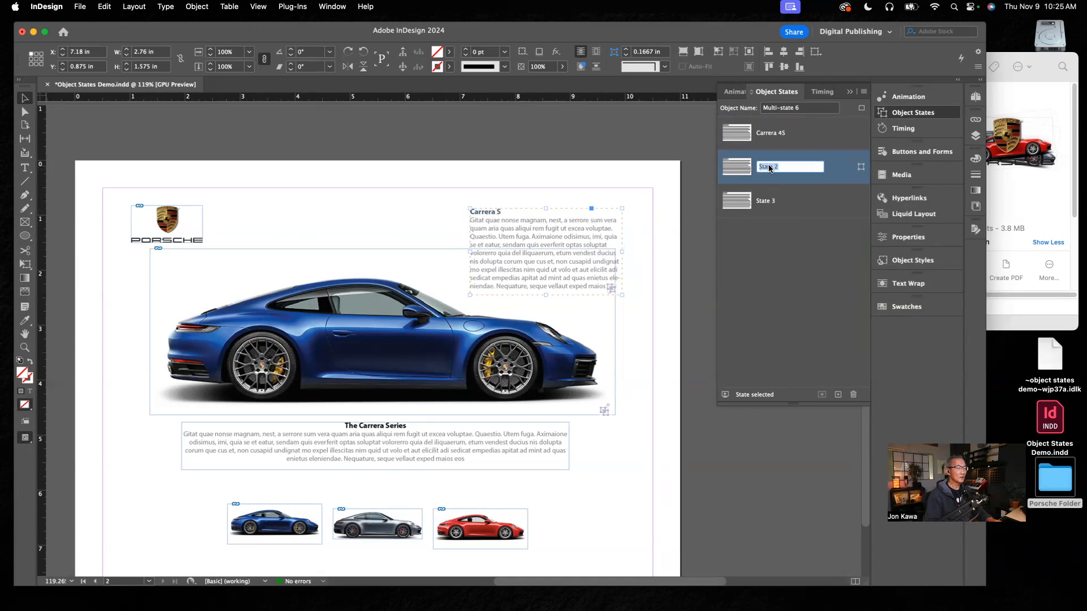
text(Carrera S)
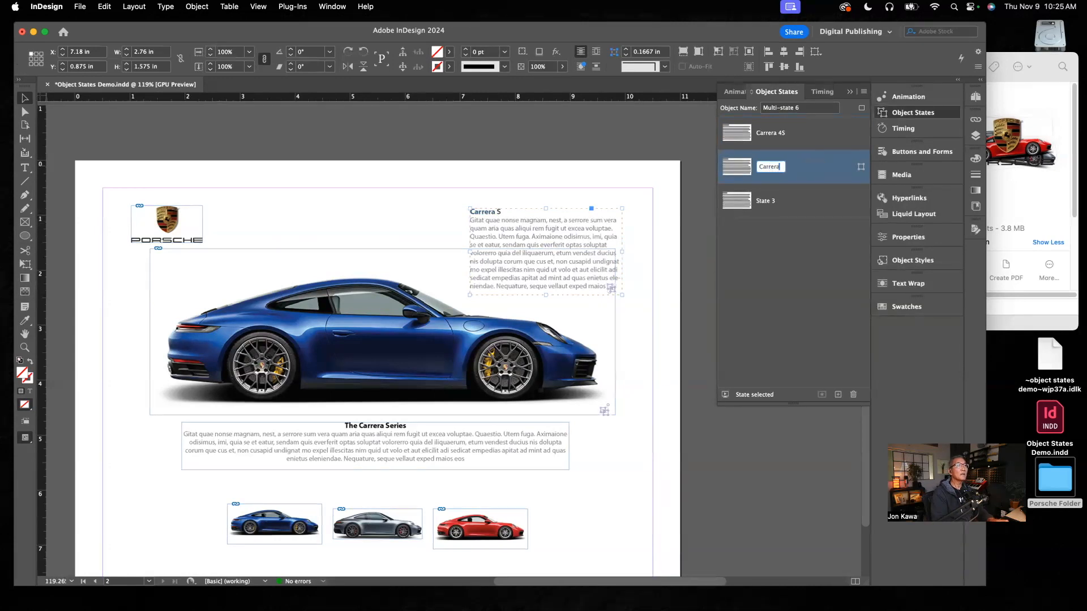
click(773, 204)
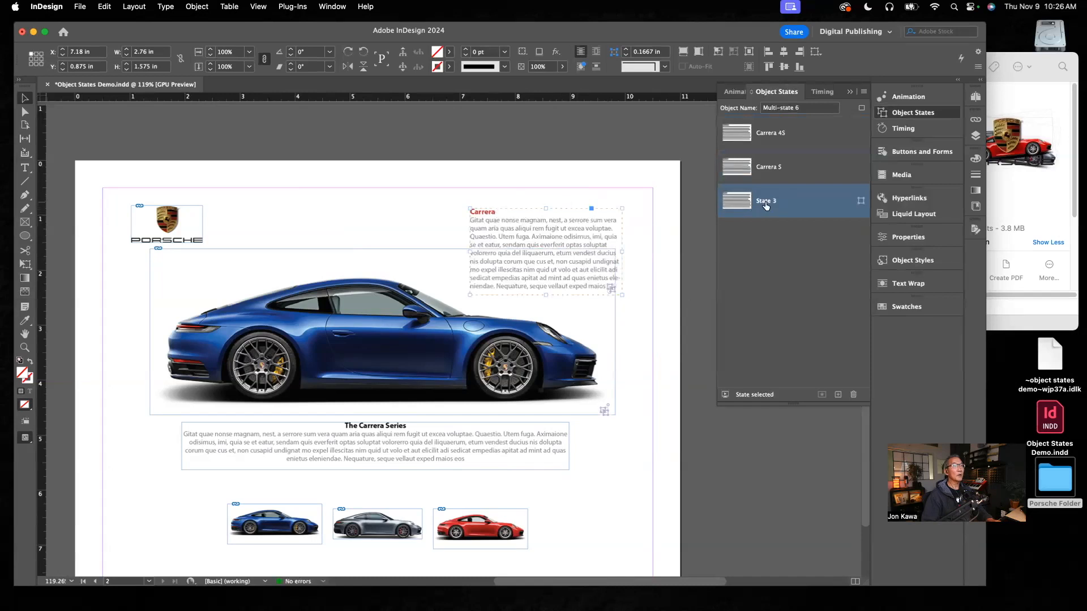
double_click(767, 202)
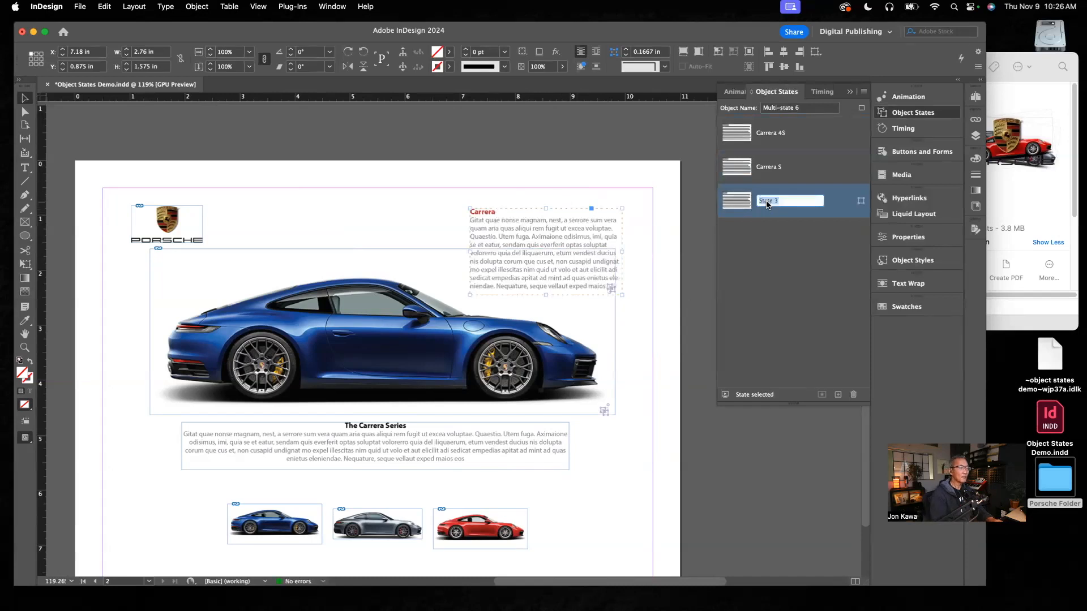
text(Carrera)
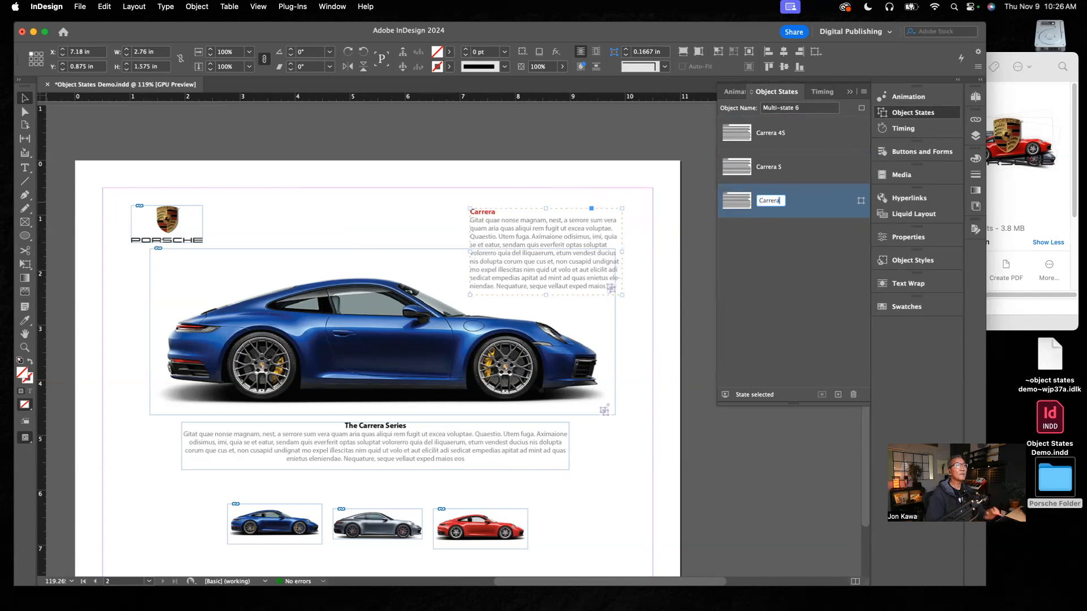
key(Return)
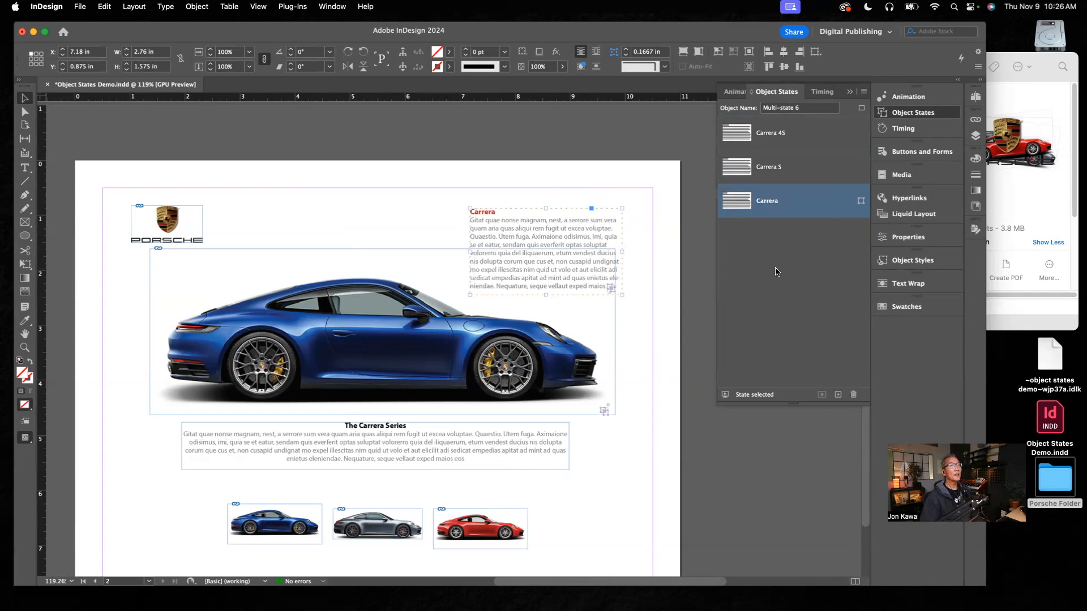
- Reorder the text object's states to Carrera, Carrera S, Carrera 4S
click(798, 137)
drag(801, 146, 804, 221)
drag(800, 140, 794, 180)
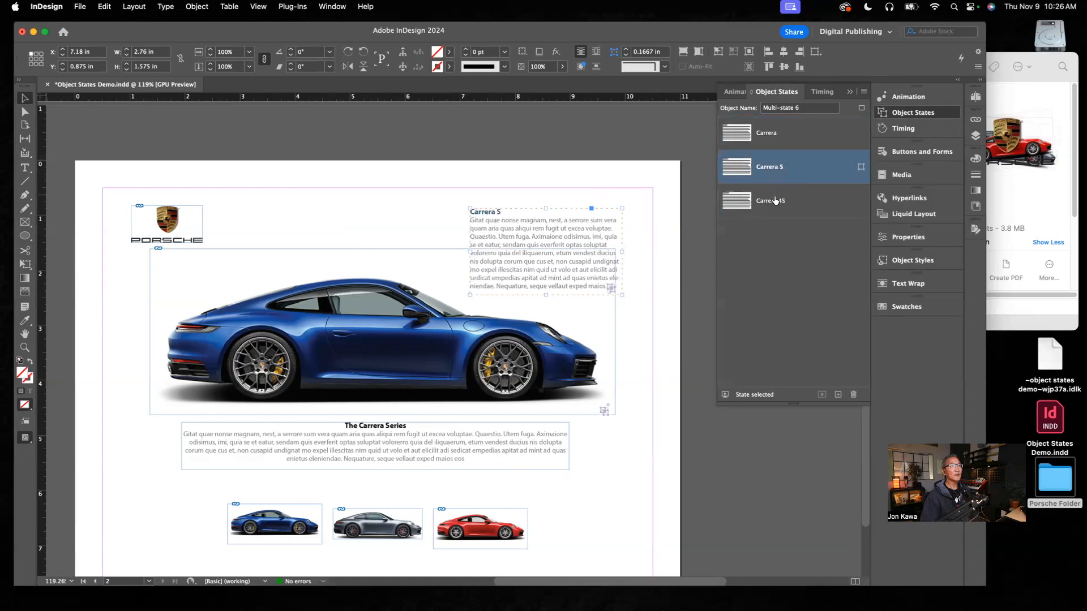
- Check the text object's states and display the Carrera state in both the text object and the Main Cars object
click(757, 135)
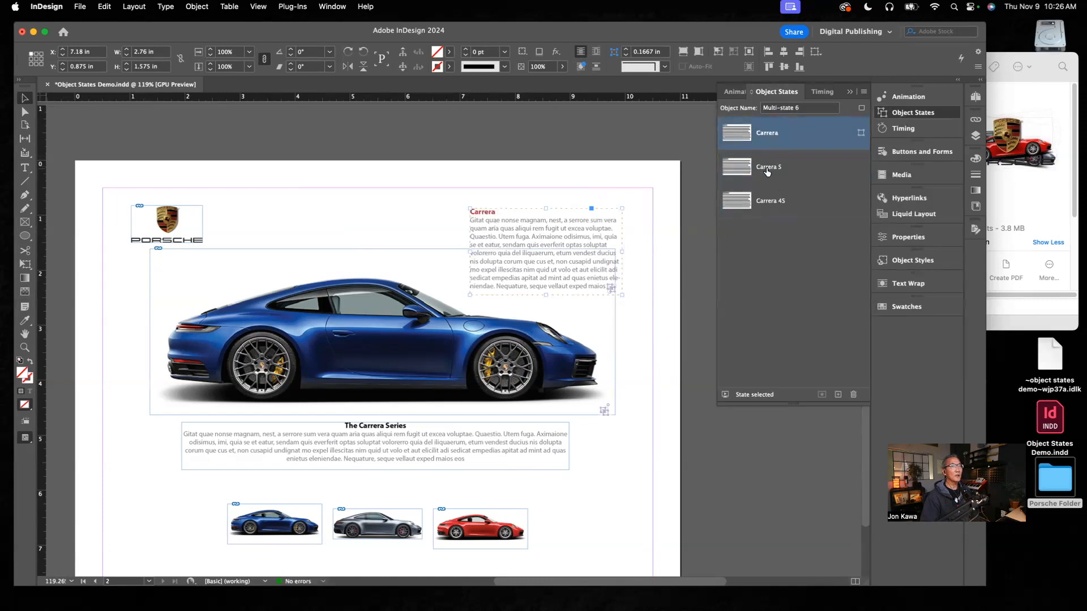
click(769, 167)
click(774, 201)
click(773, 137)
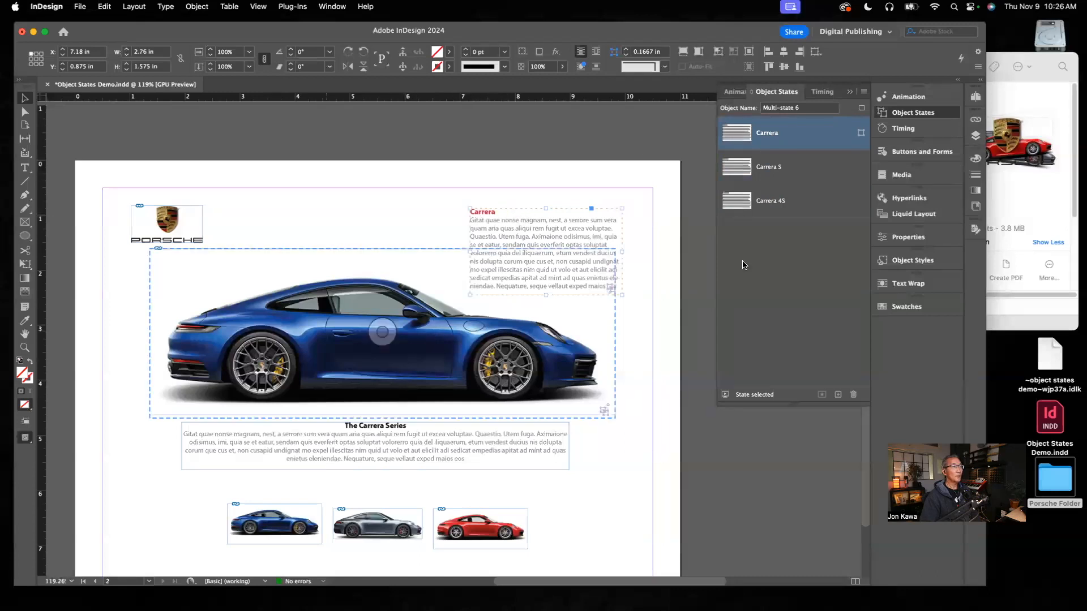
click(538, 342)
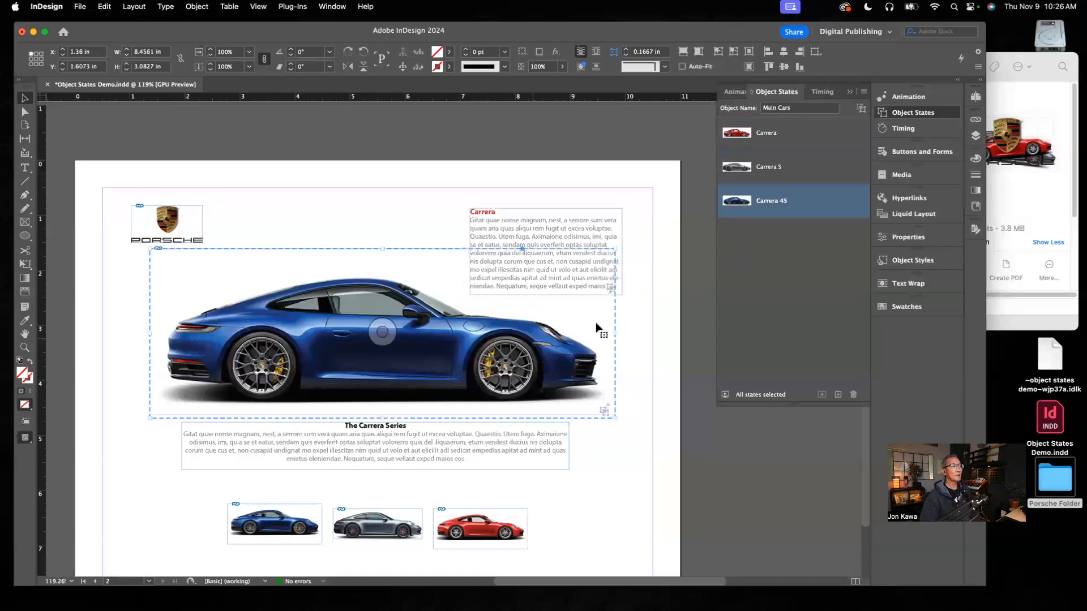
click(781, 133)
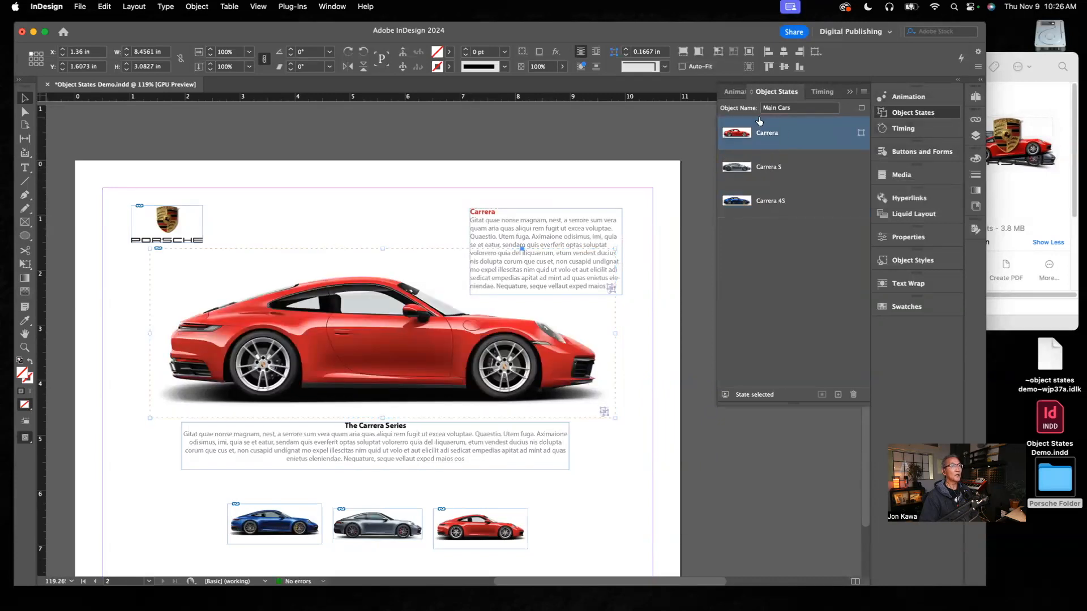
- Float the Buttons and Forms options over the page beside the large car and display the multi-state text object's properties
click(694, 262)
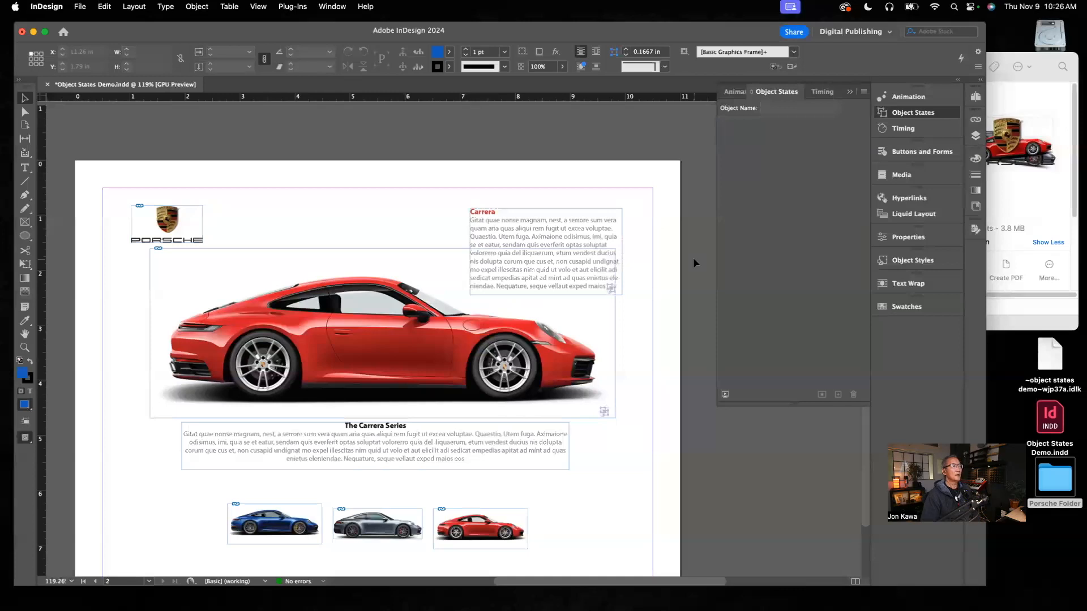
click(382, 334)
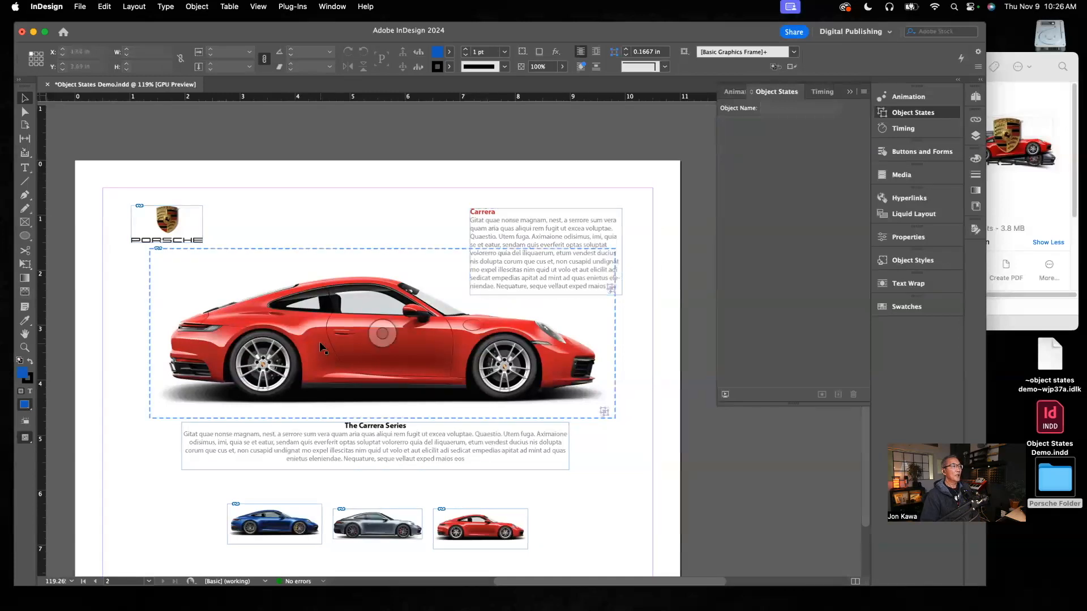
click(563, 233)
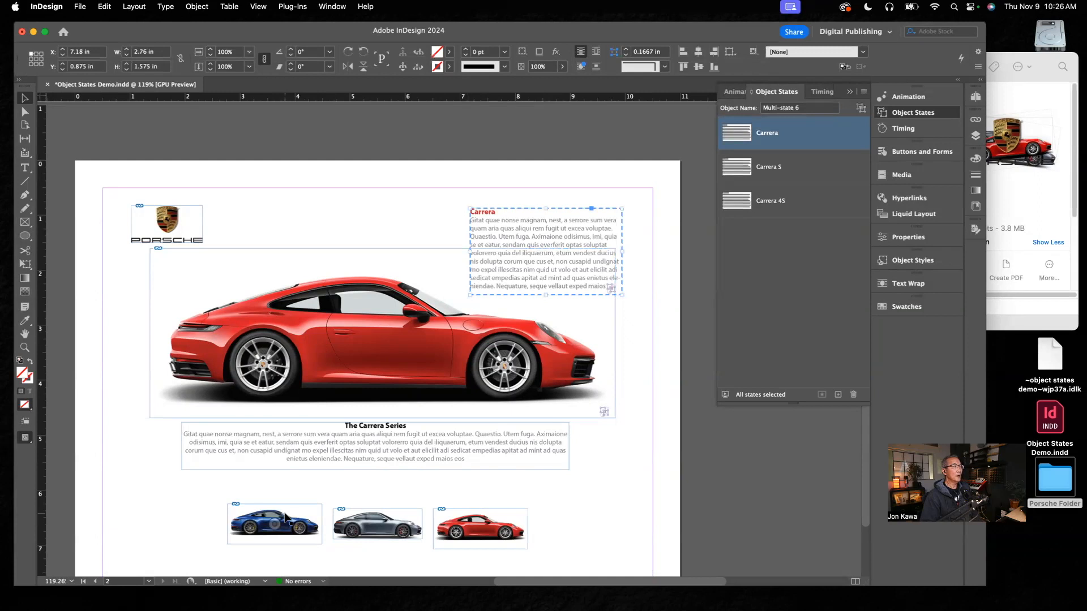
scroll(596, 442, down, 2)
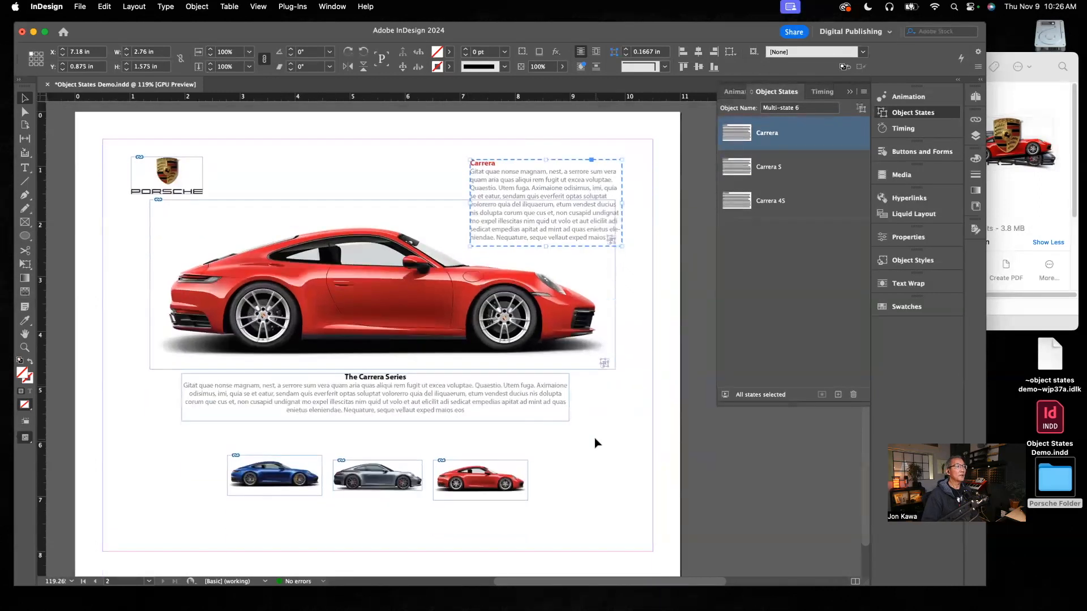
click(939, 153)
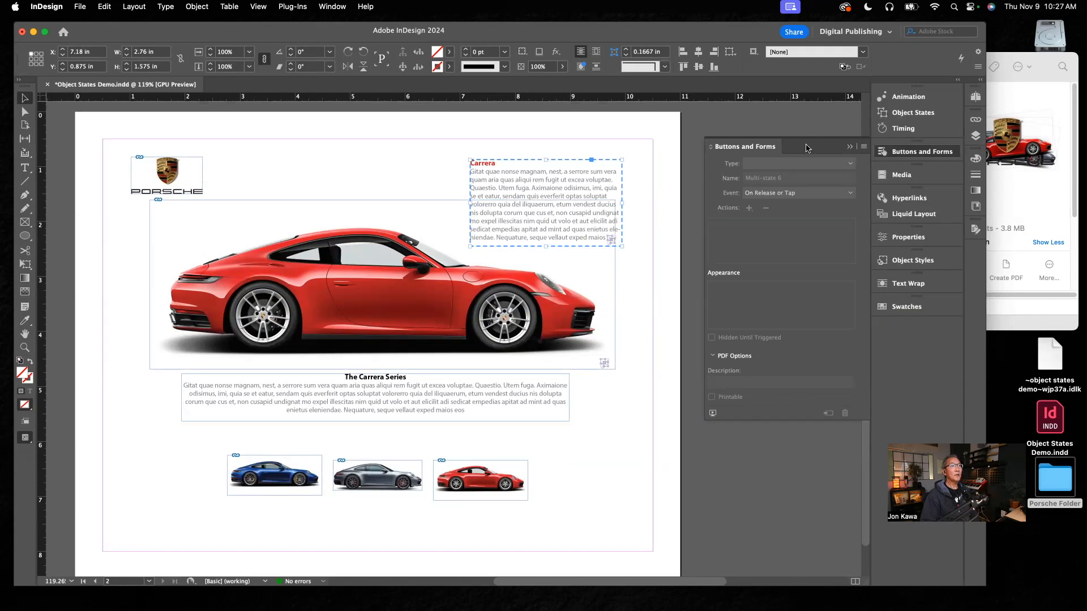
drag(766, 147, 121, 172)
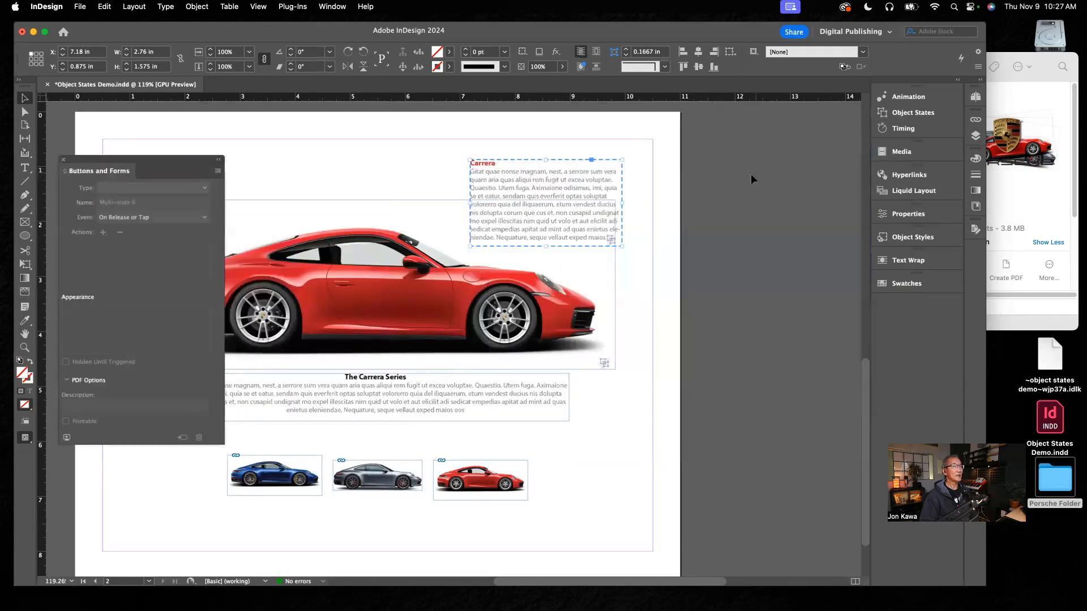
click(919, 218)
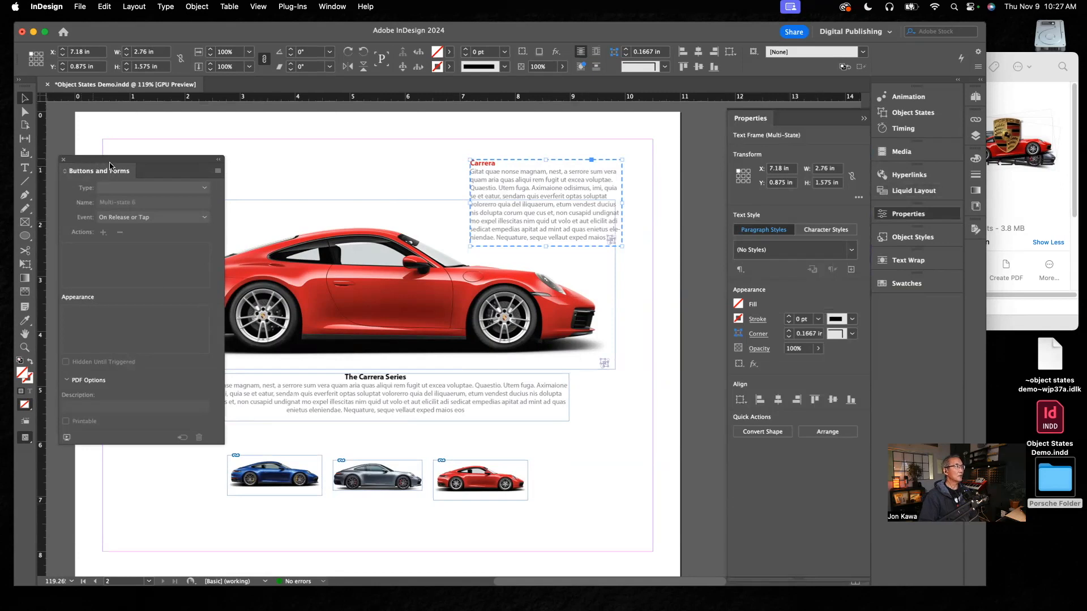
drag(122, 161, 130, 131)
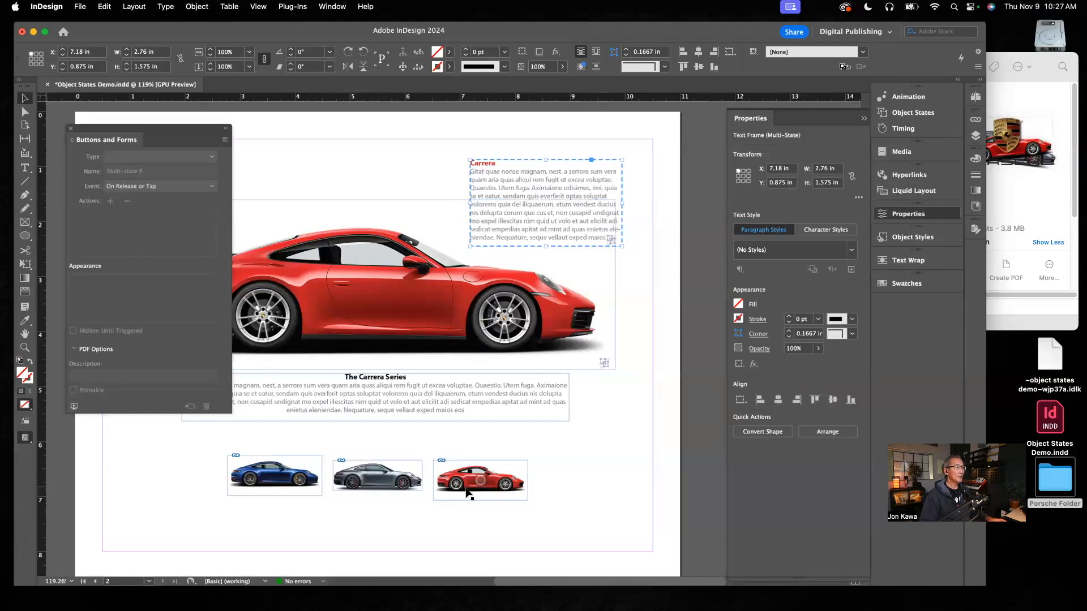
- Swap the red and blue car thumbnails so the row runs red, grey, blue, and shift the grey thumbnail slightly to even the spacing
drag(470, 494, 500, 483)
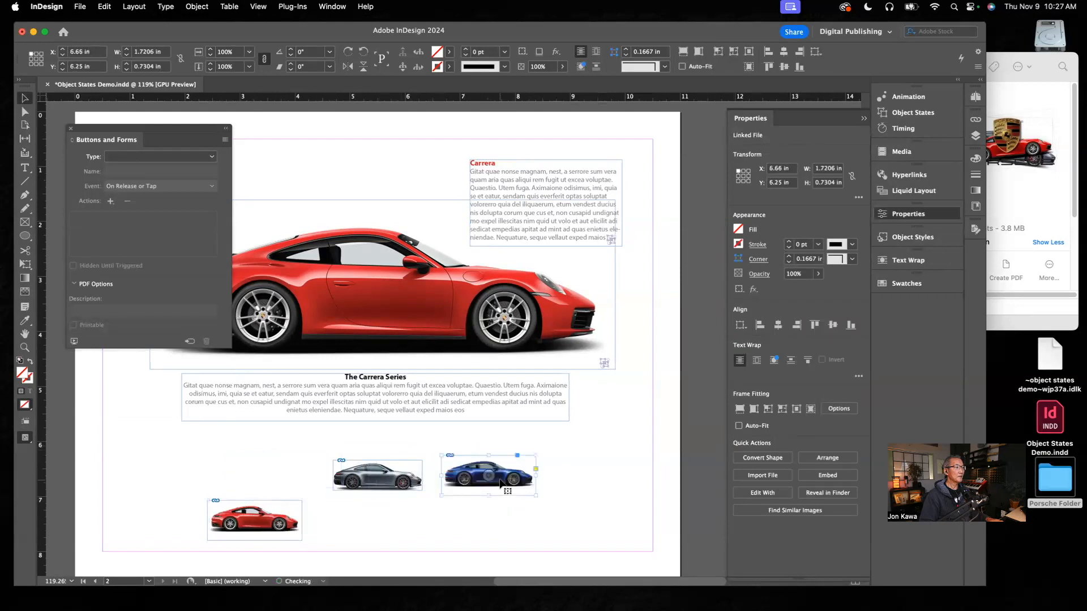
drag(285, 529, 288, 489)
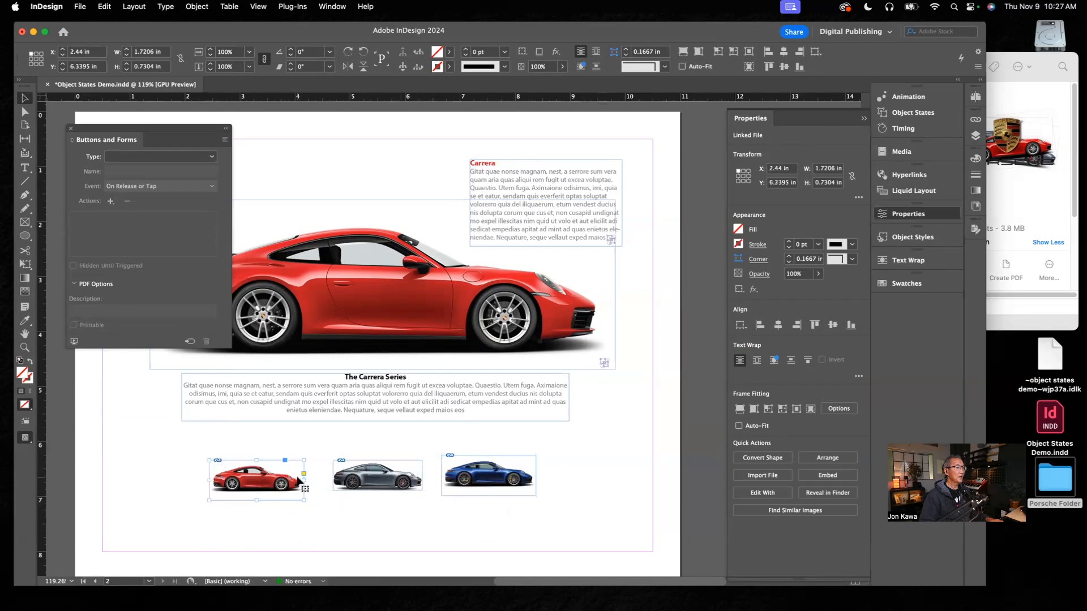
drag(296, 485, 295, 483)
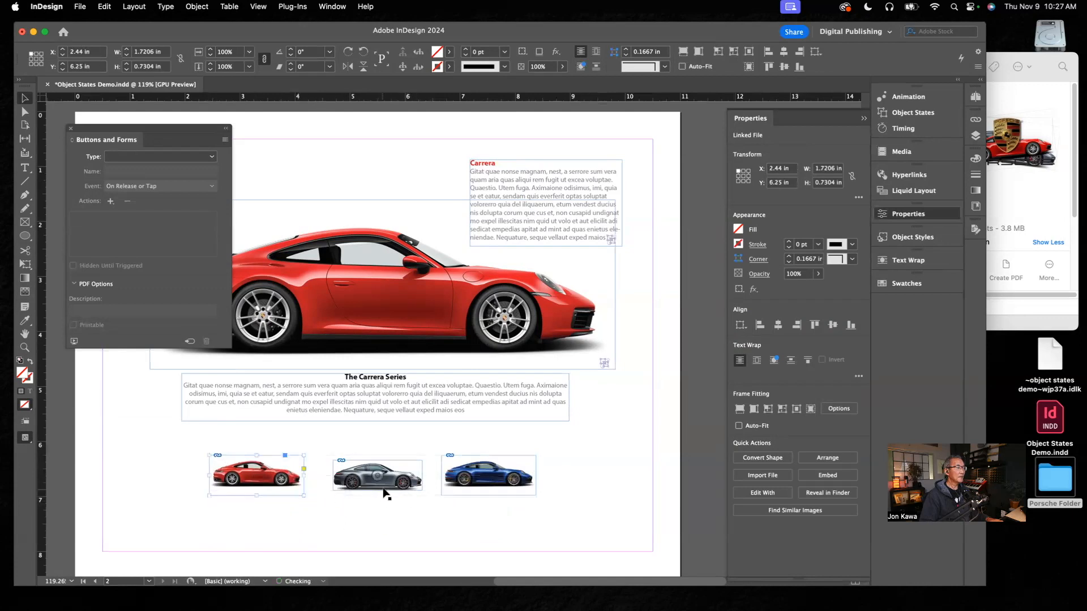
drag(399, 487, 393, 488)
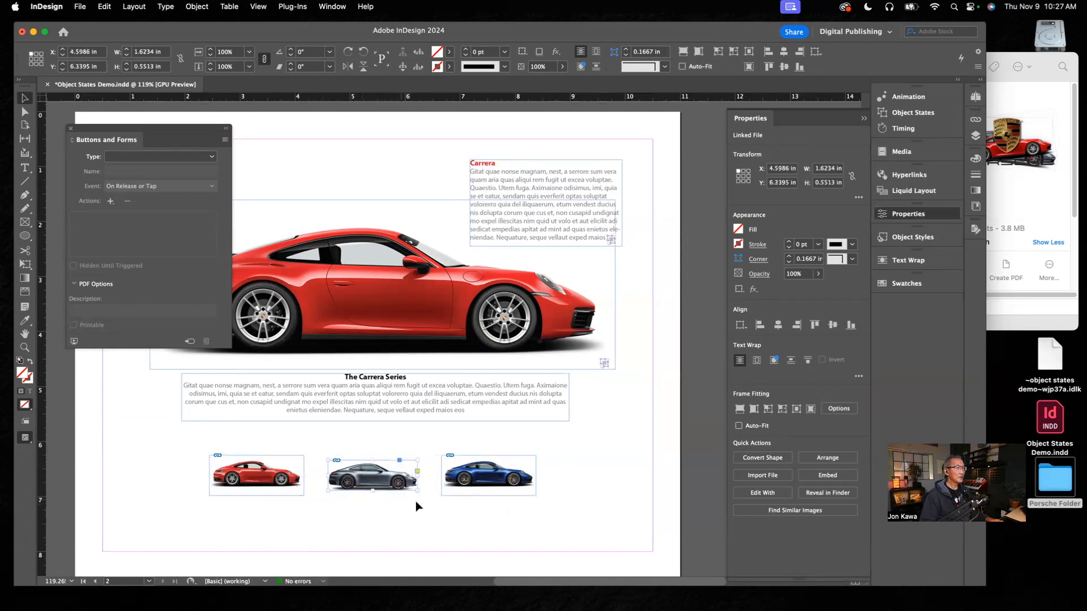
click(461, 519)
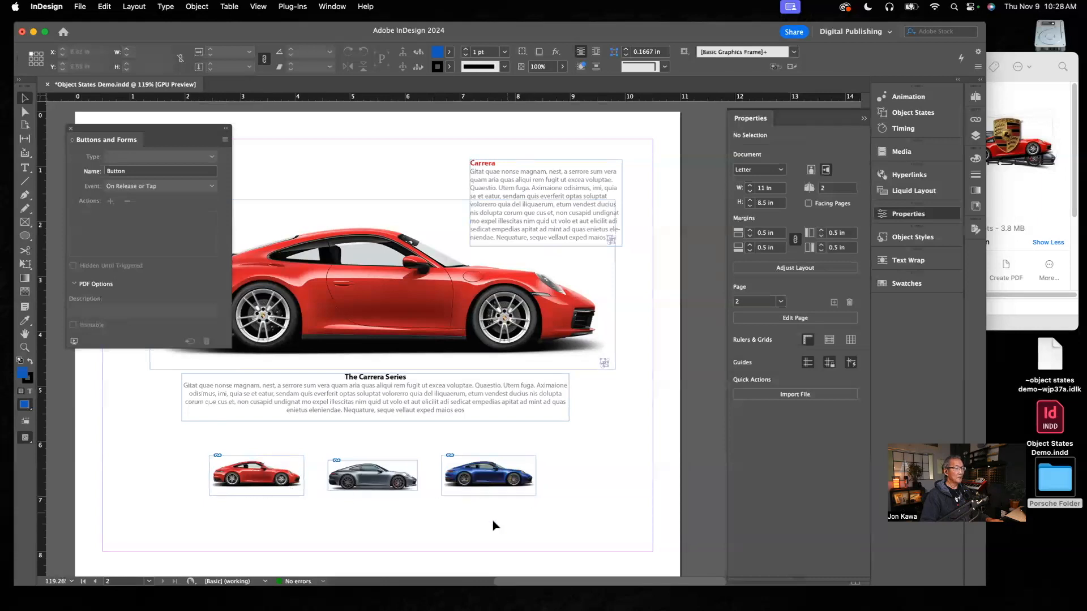
- Place a horizontal guide at 6.86 in under the grey thumbnail's wheels and lower the red thumbnail onto it, at Y 6.3056 in
drag(372, 505, 500, 570)
drag(361, 100, 382, 466)
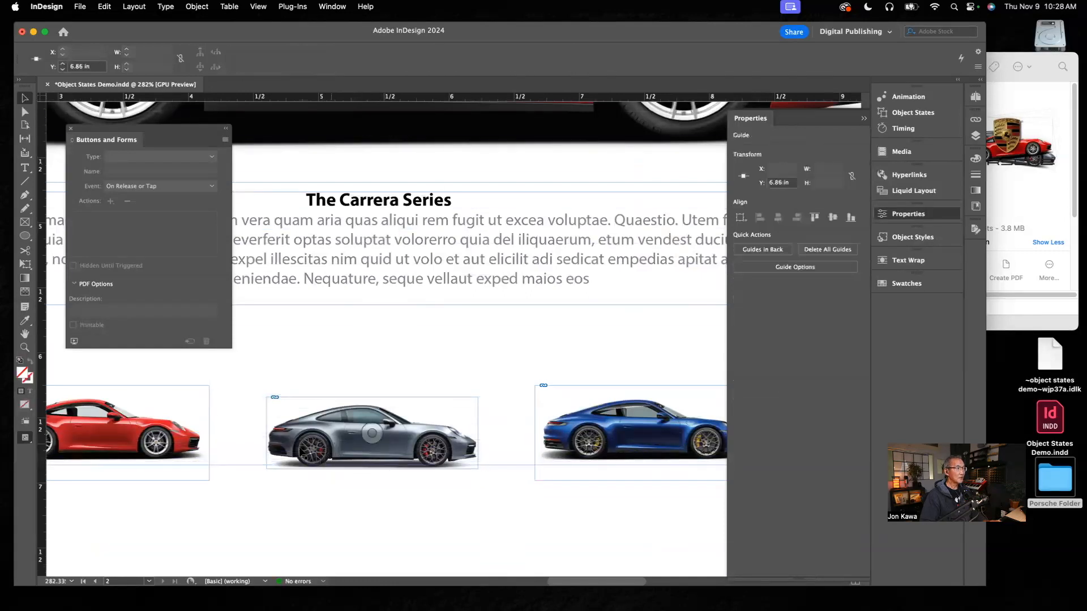
click(178, 433)
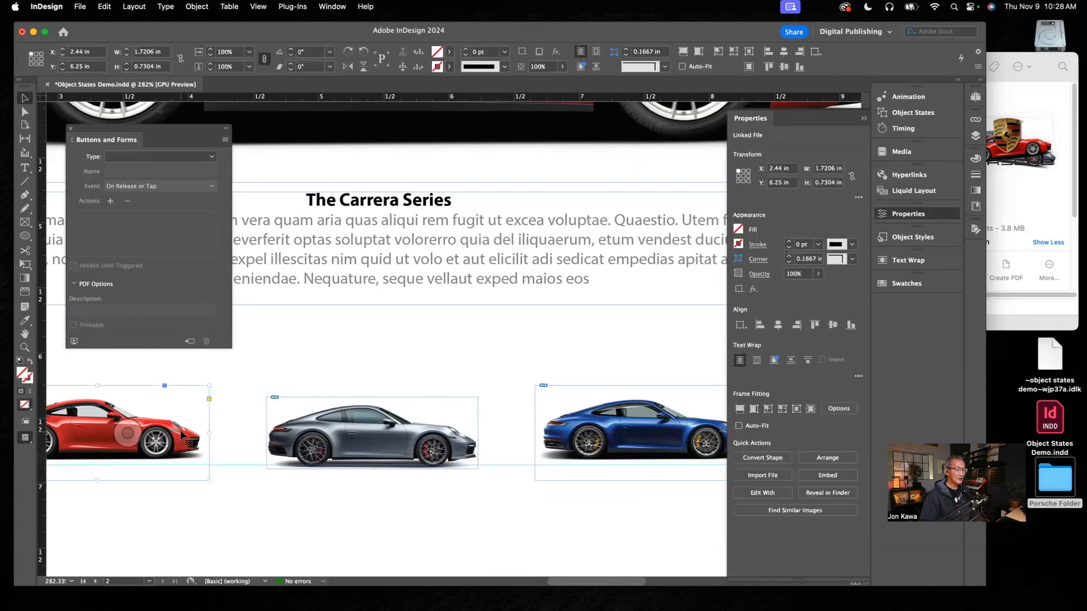
drag(180, 429, 181, 434)
key(Down)
key(Down)
key(Down)
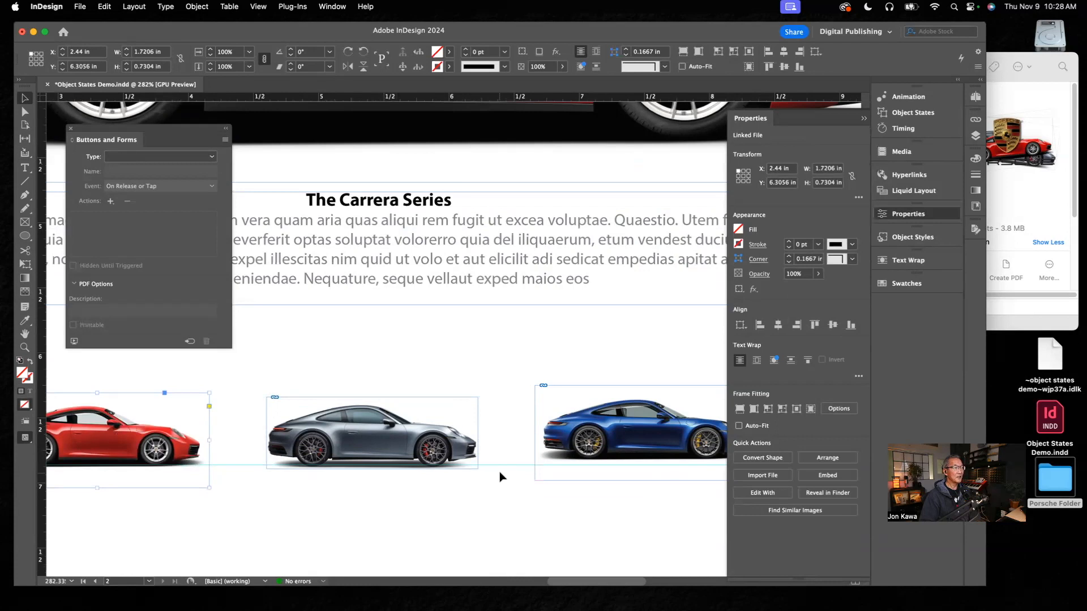
- Lower the blue thumbnail to Y 6.3056 in so its wheels rest on the guide
click(677, 434)
key(Down)
key(Down)
key(Down)
key(Down)
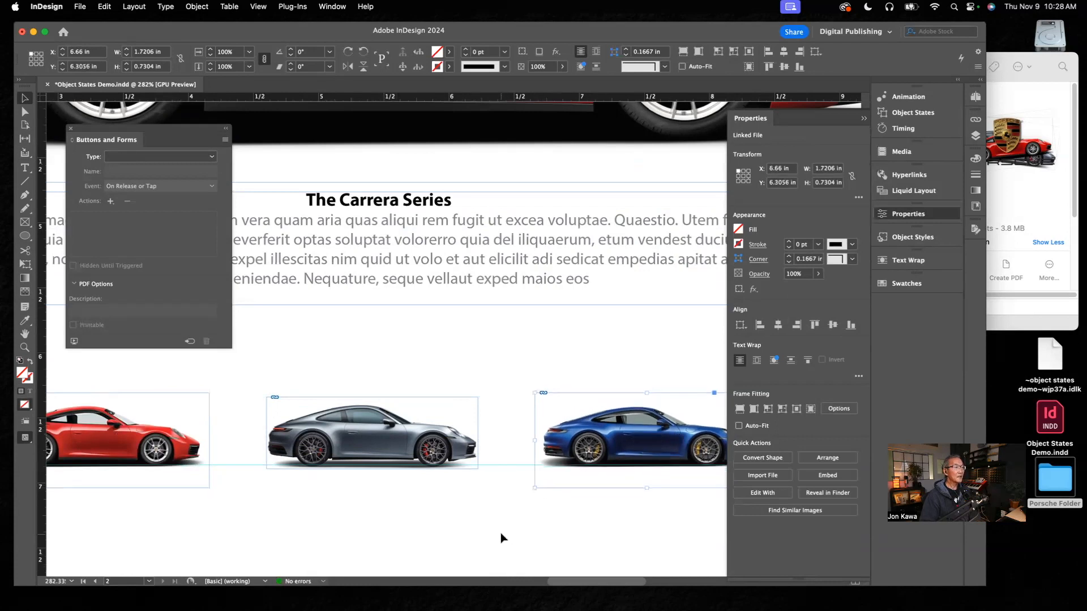
click(501, 532)
key(super+0)
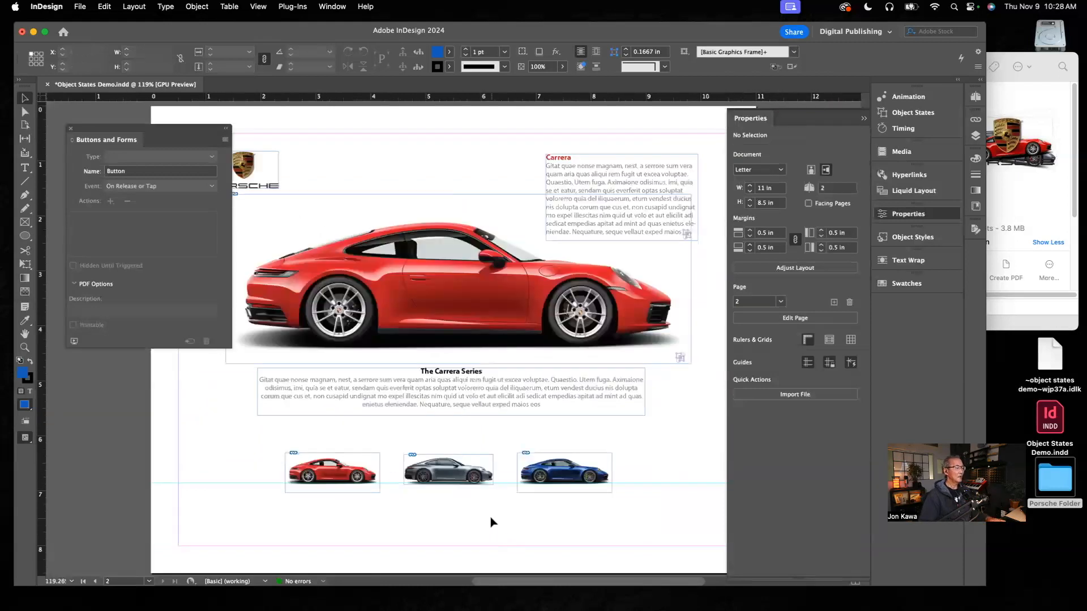
- In preview mode, shift the three thumbnails together to X 2.5297 in and nudge the Carrera Series text block to align with them
key(w)
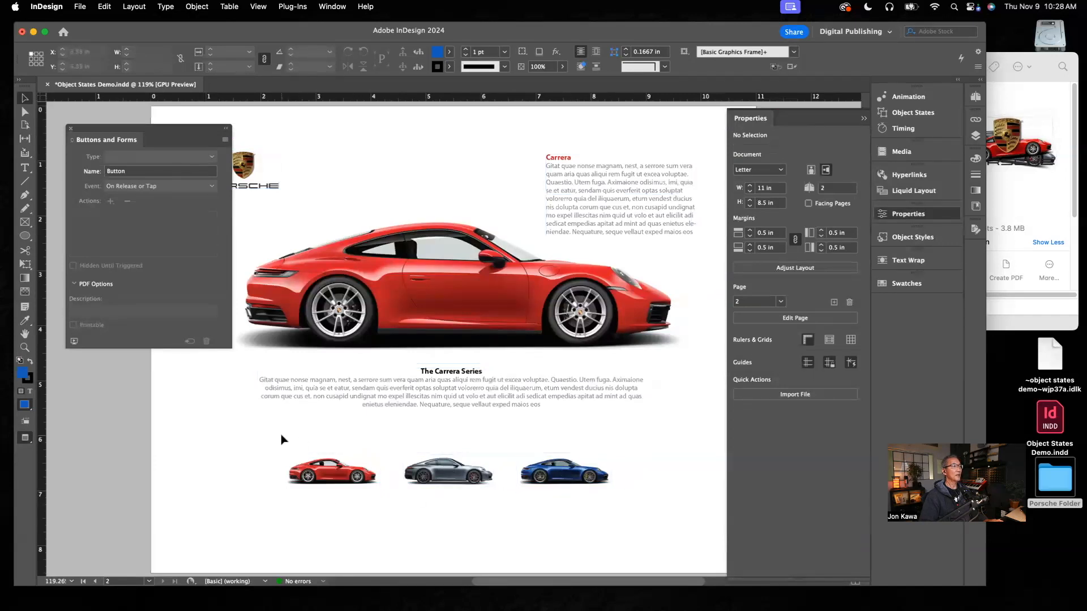
drag(283, 441, 600, 497)
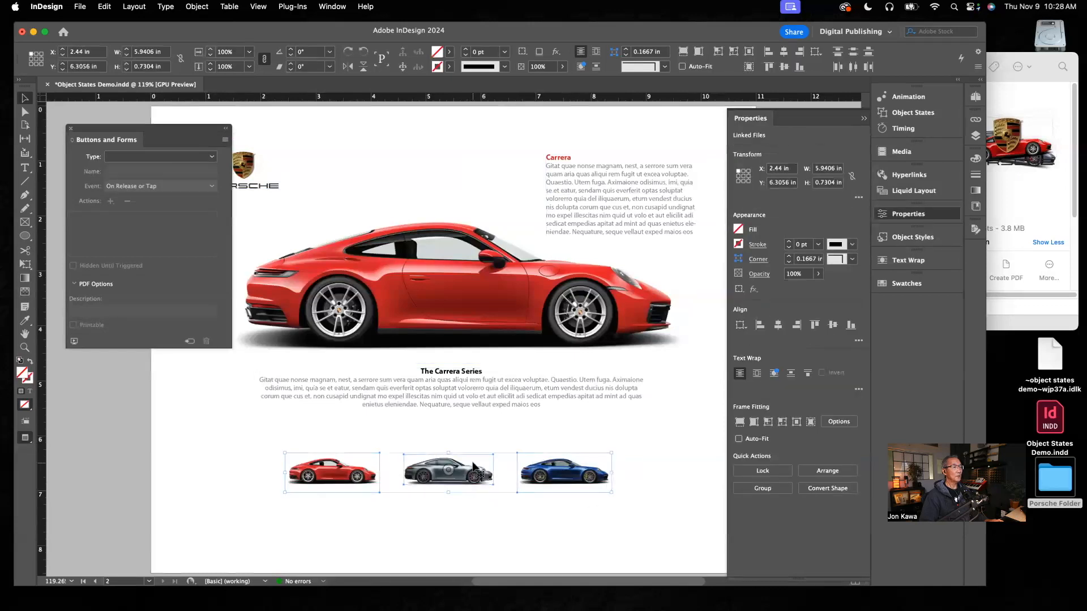
drag(473, 466, 480, 467)
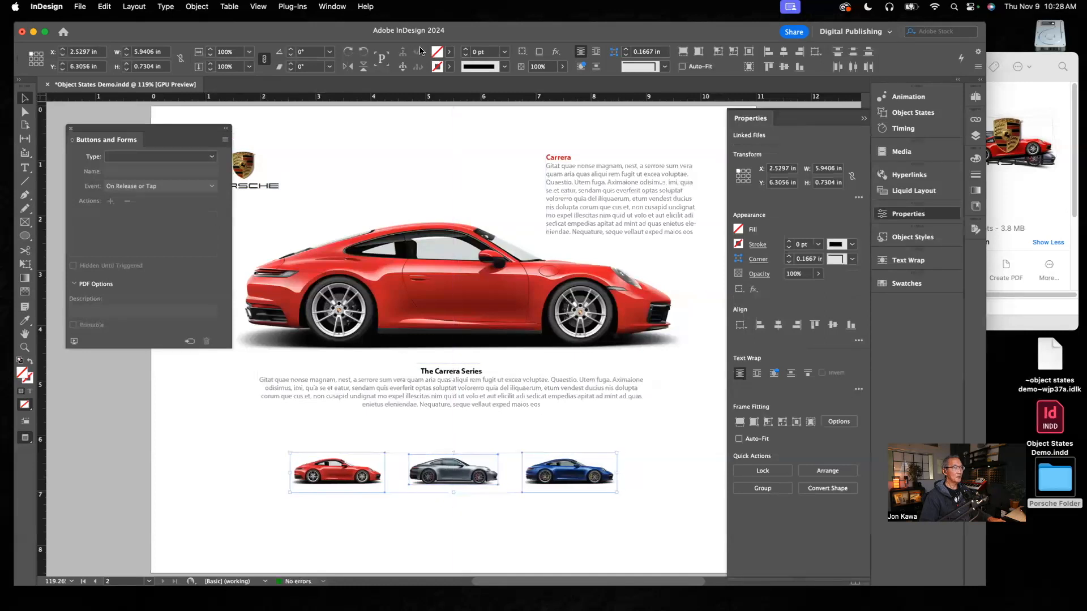
click(486, 391)
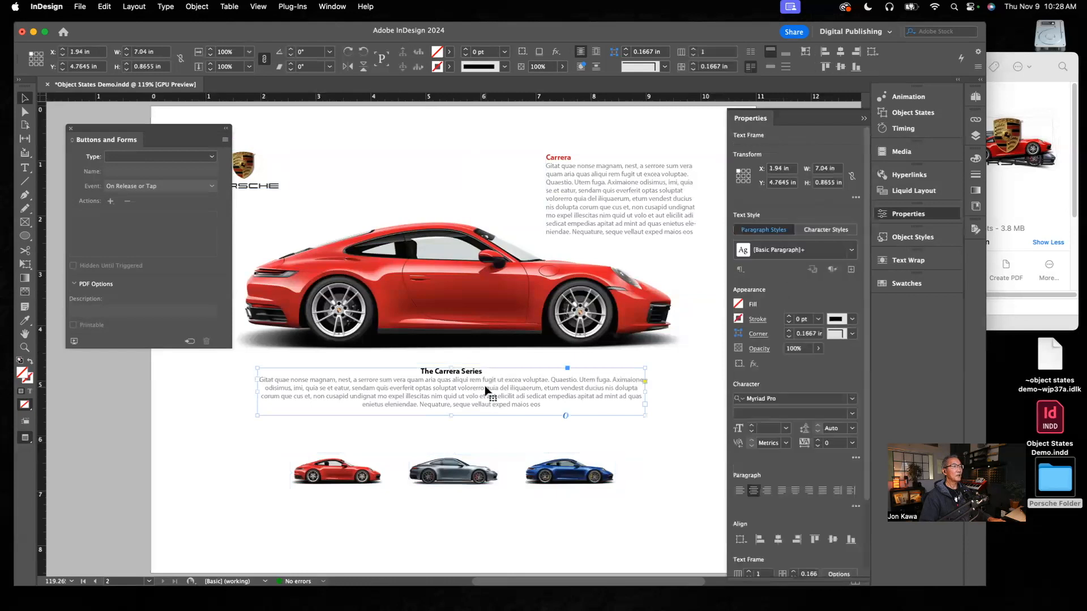
drag(485, 388, 491, 392)
click(547, 540)
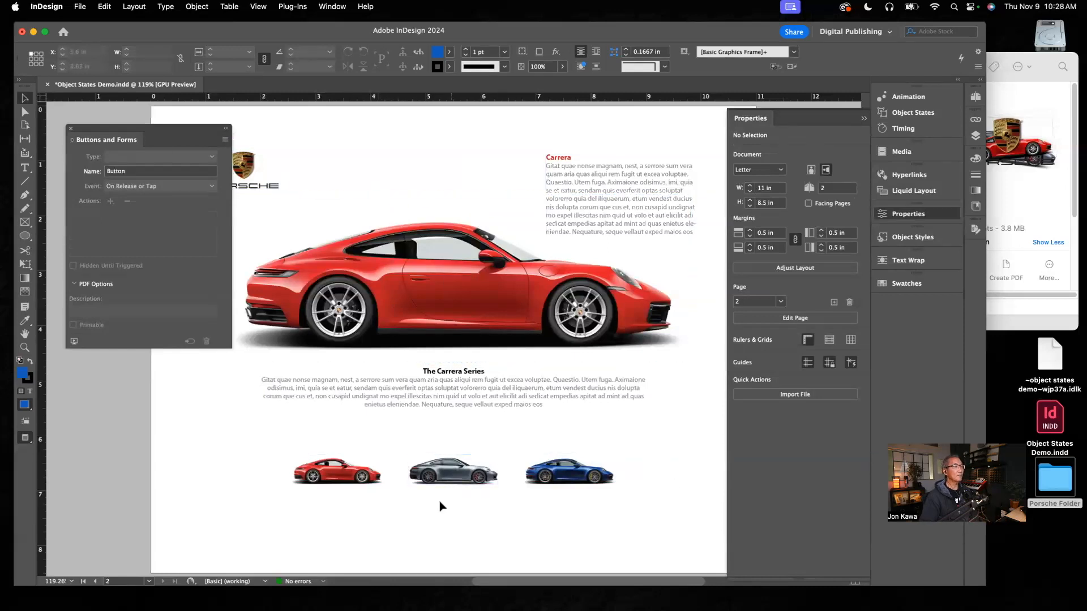
- Convert the red car thumbnail into a button named Carrera
click(362, 481)
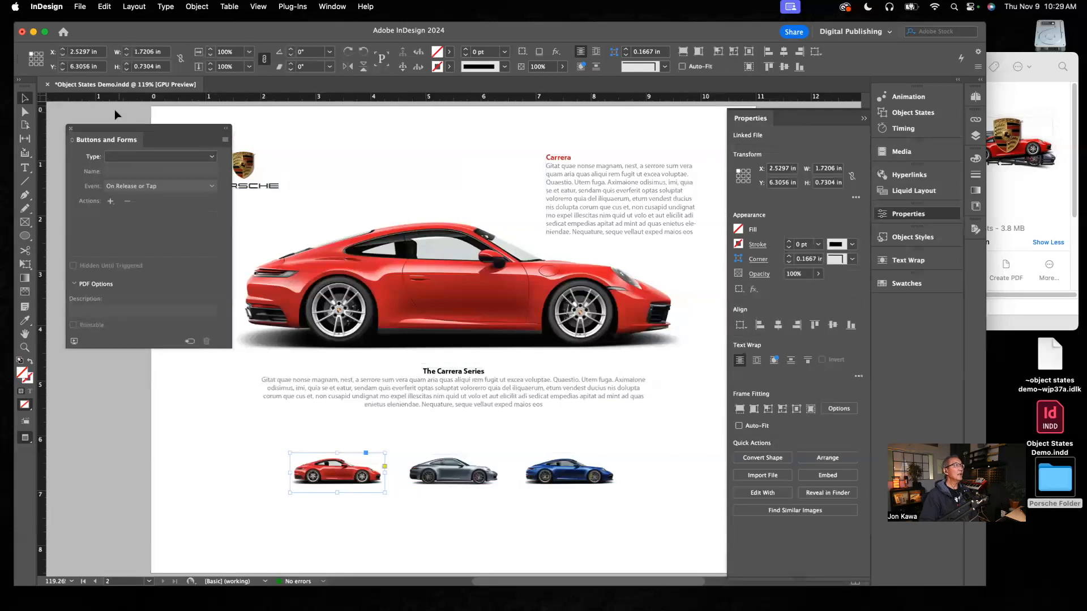
click(204, 157)
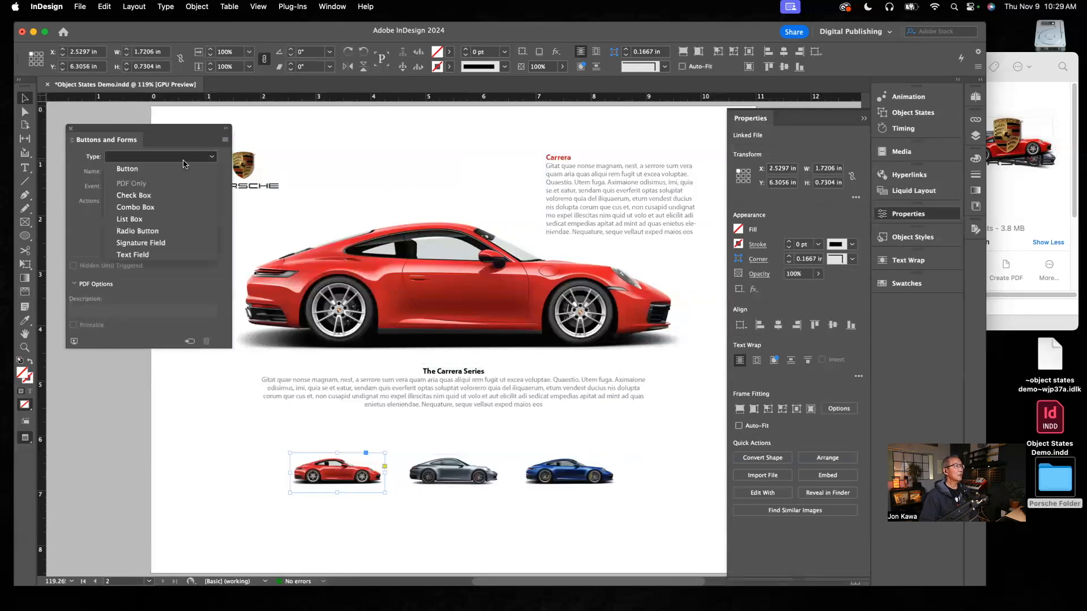
click(135, 173)
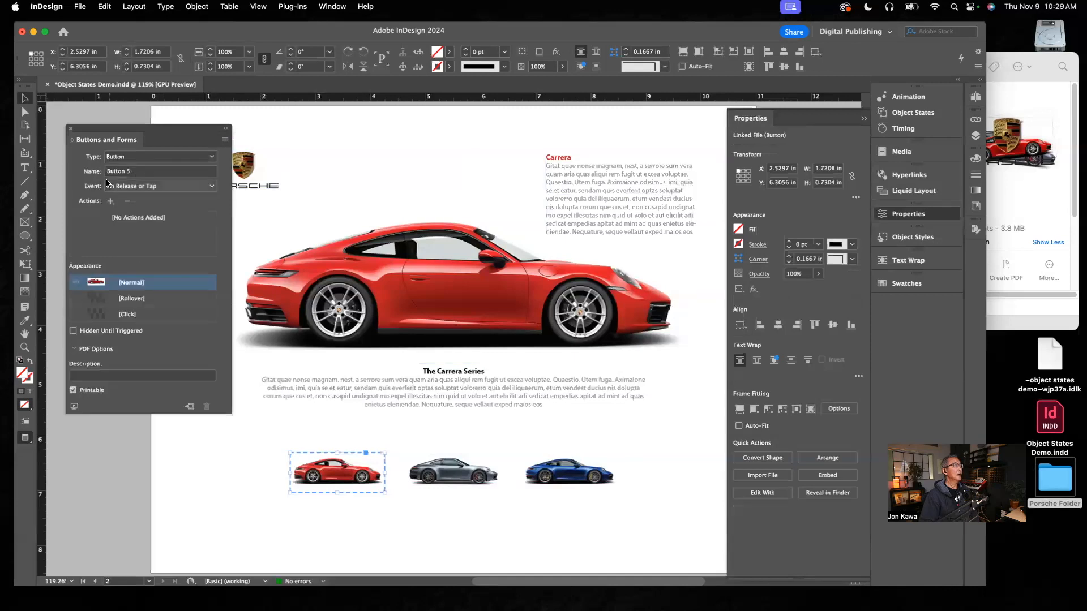
click(127, 172)
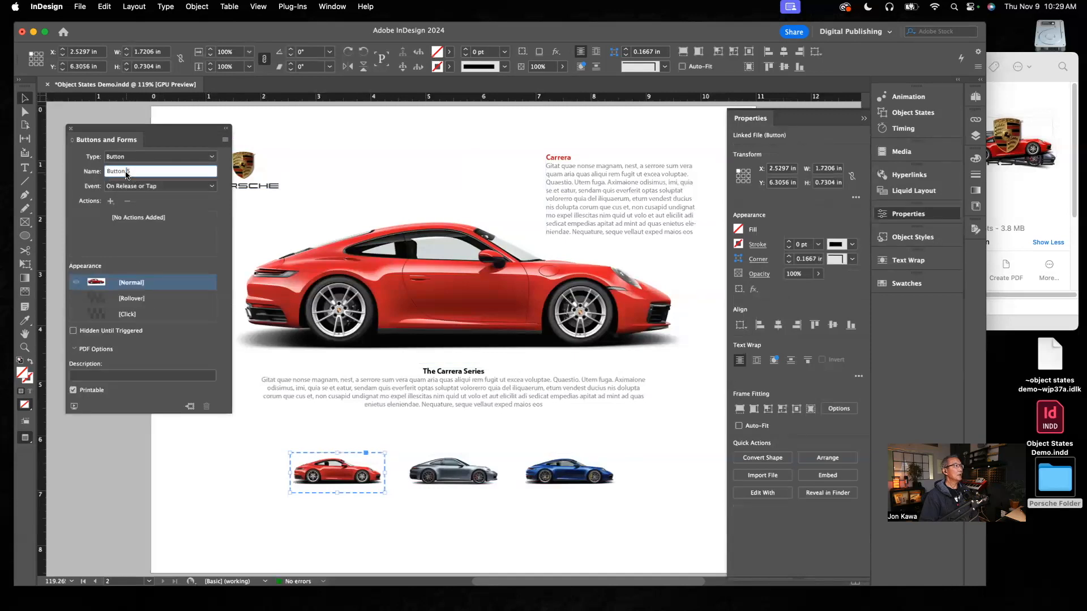
triple_click(129, 173)
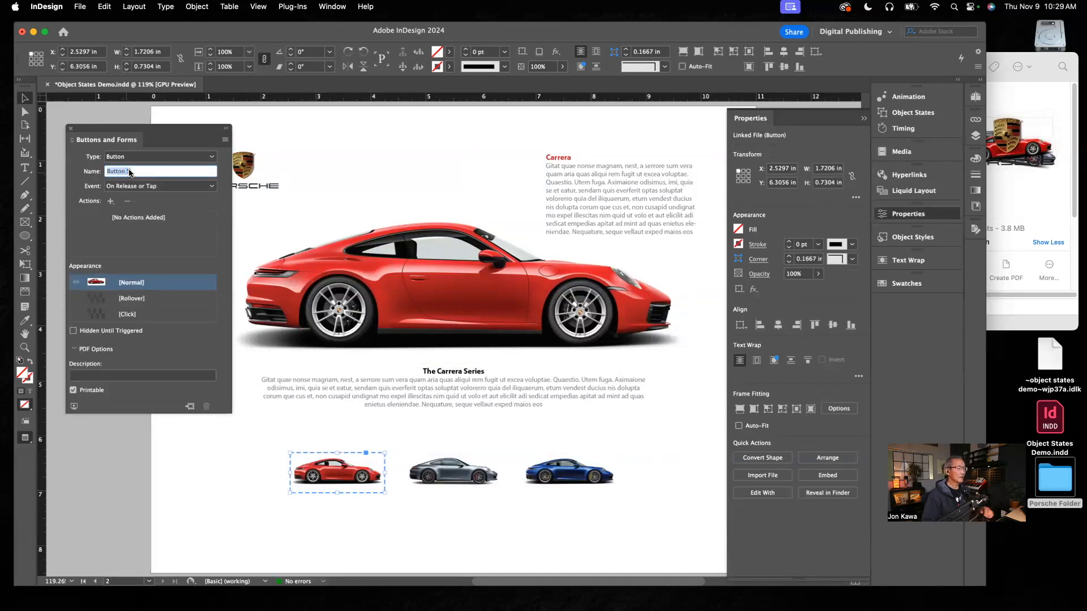
text(Carrera)
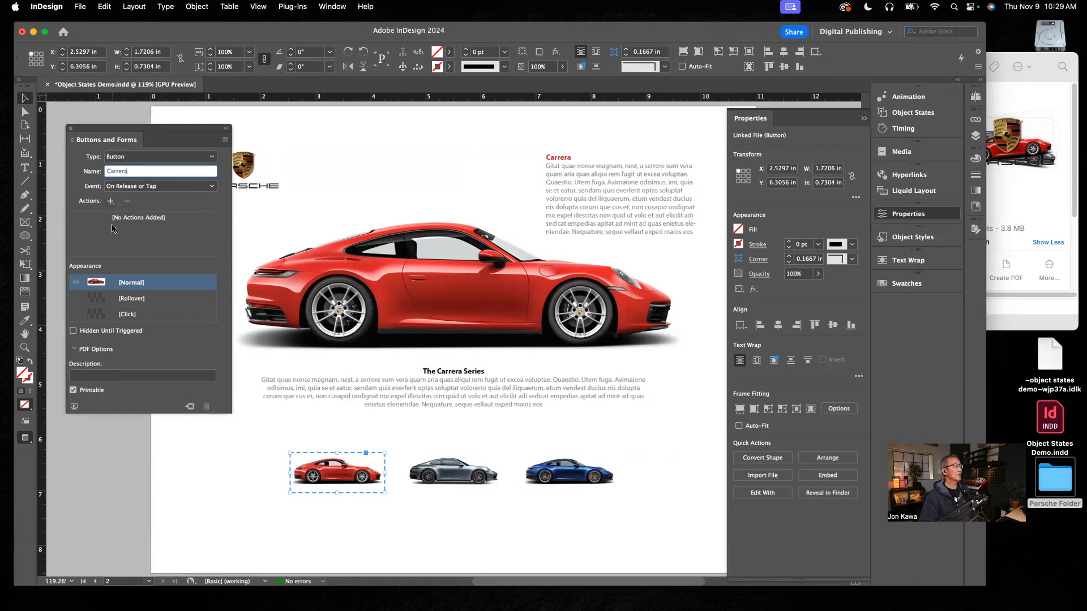
- Add a Go To State action to the Carrera button that targets the Carrera state of Main Cars on release or tap
click(111, 202)
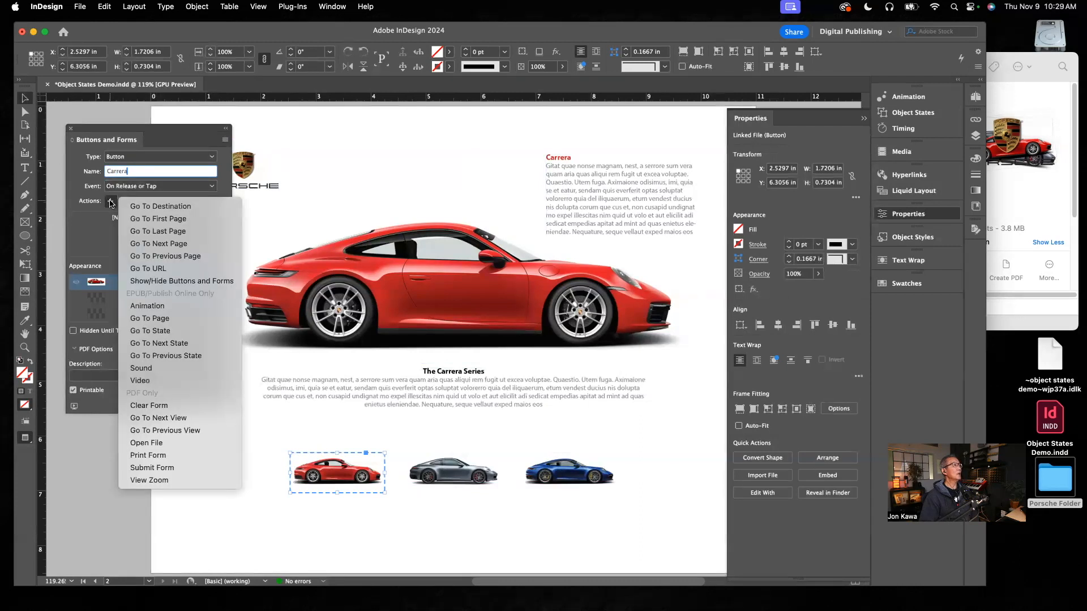
click(153, 330)
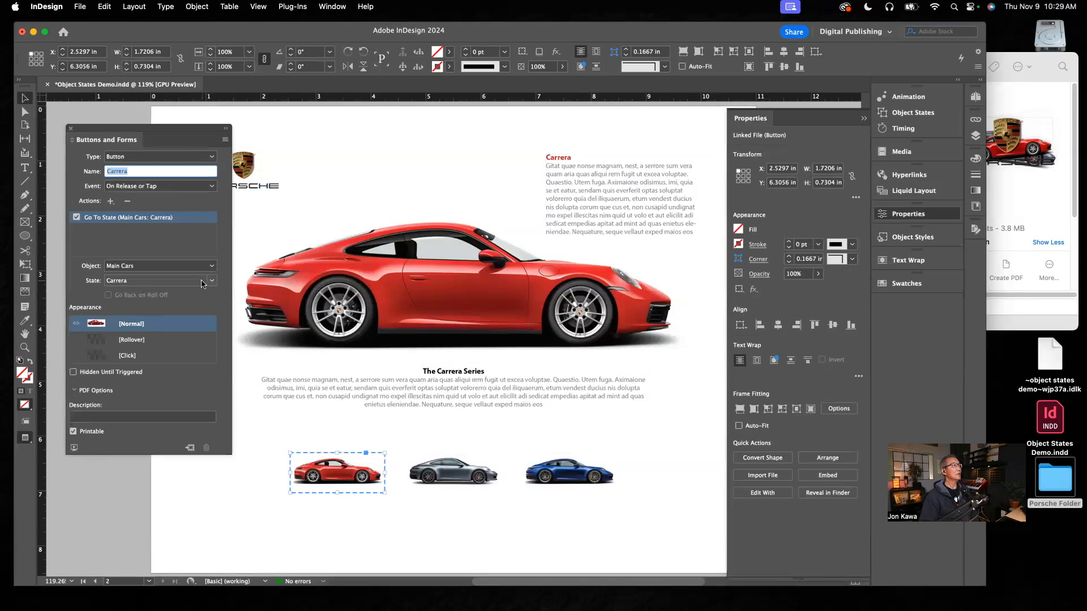
click(212, 267)
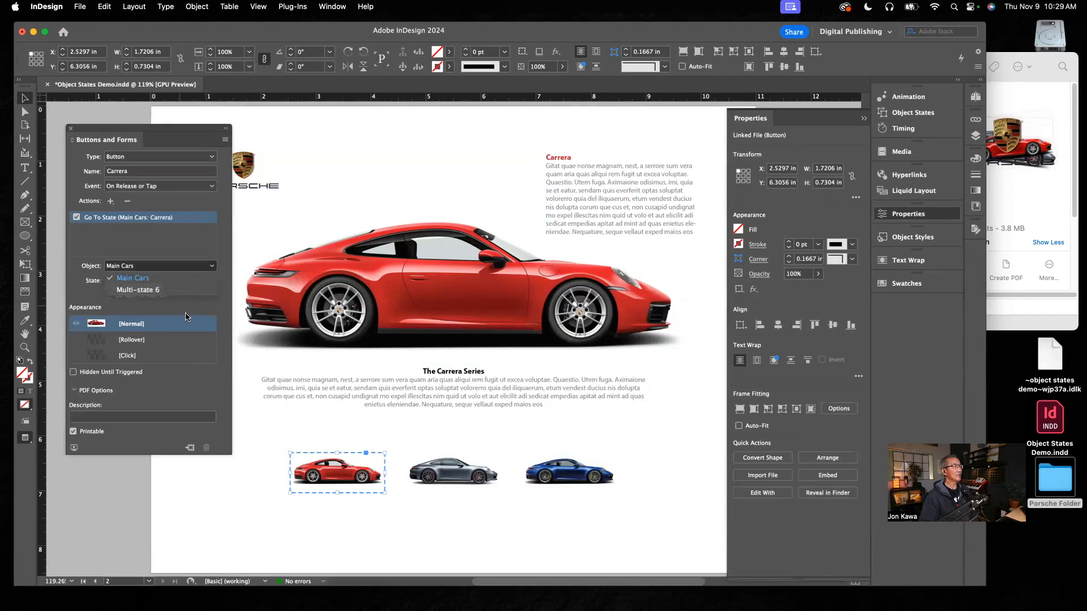
click(348, 153)
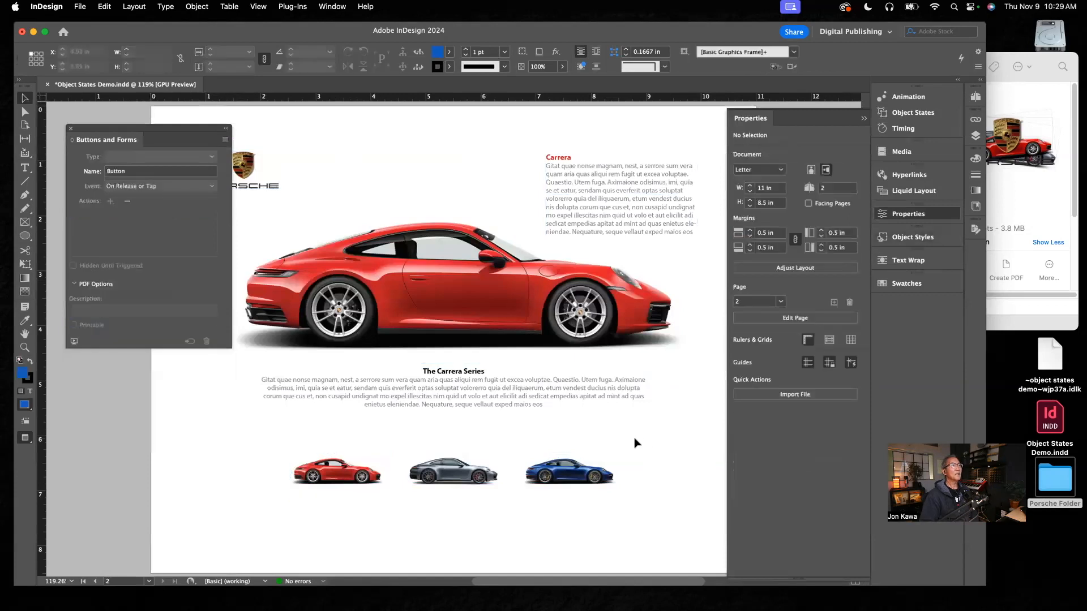
- Rename the multi-state text block beside the large car as Car Descriptions
click(610, 189)
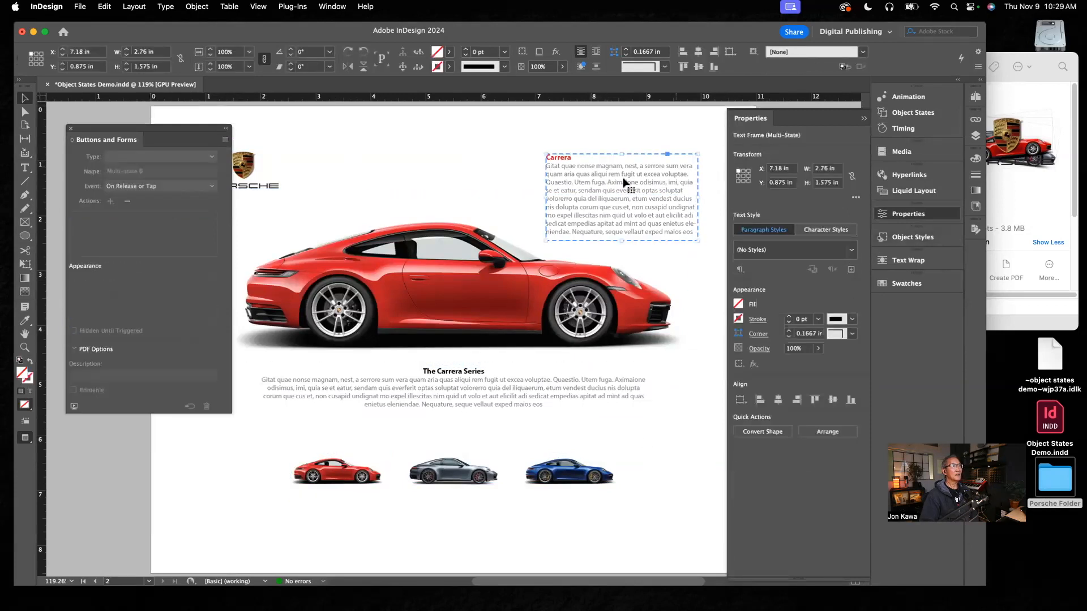
click(903, 115)
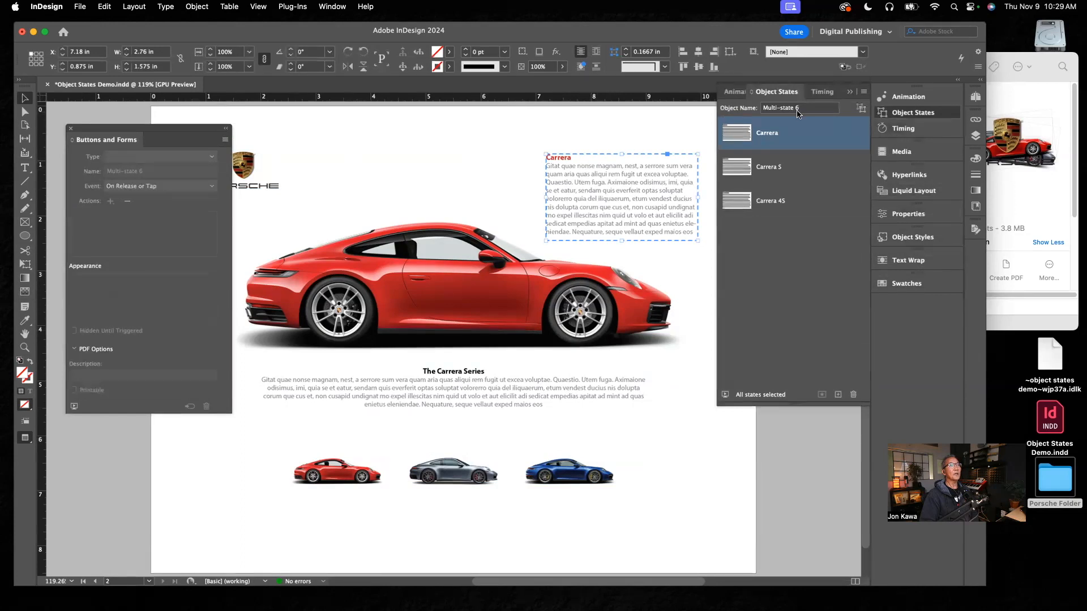
drag(801, 109, 754, 112)
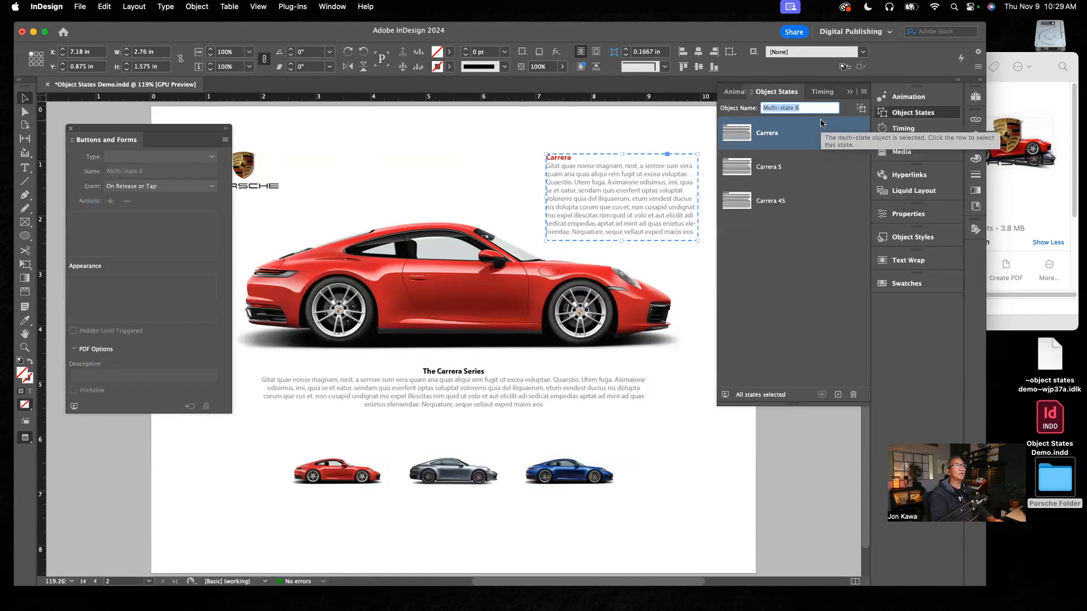
text(Car)
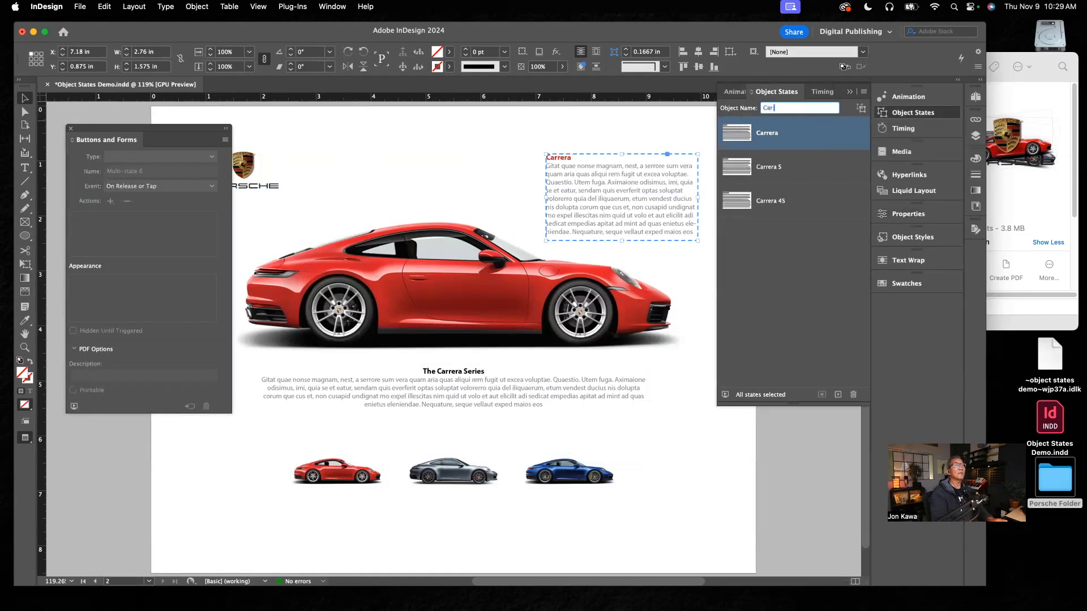
text( Text)
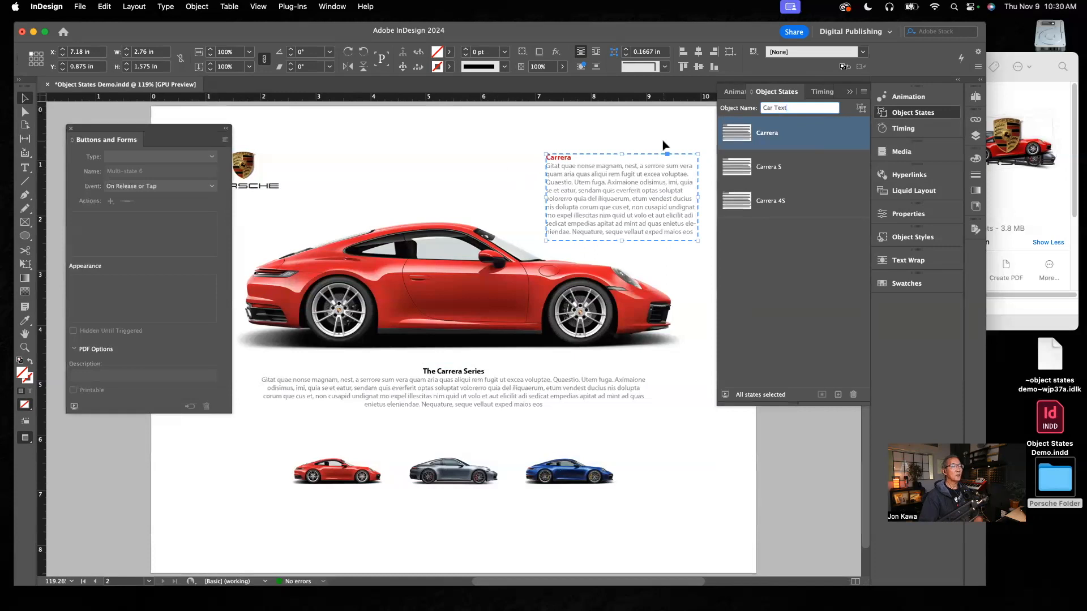
key(BackSpace)
key(BackSpace)
key(BackSpace)
key(BackSpace)
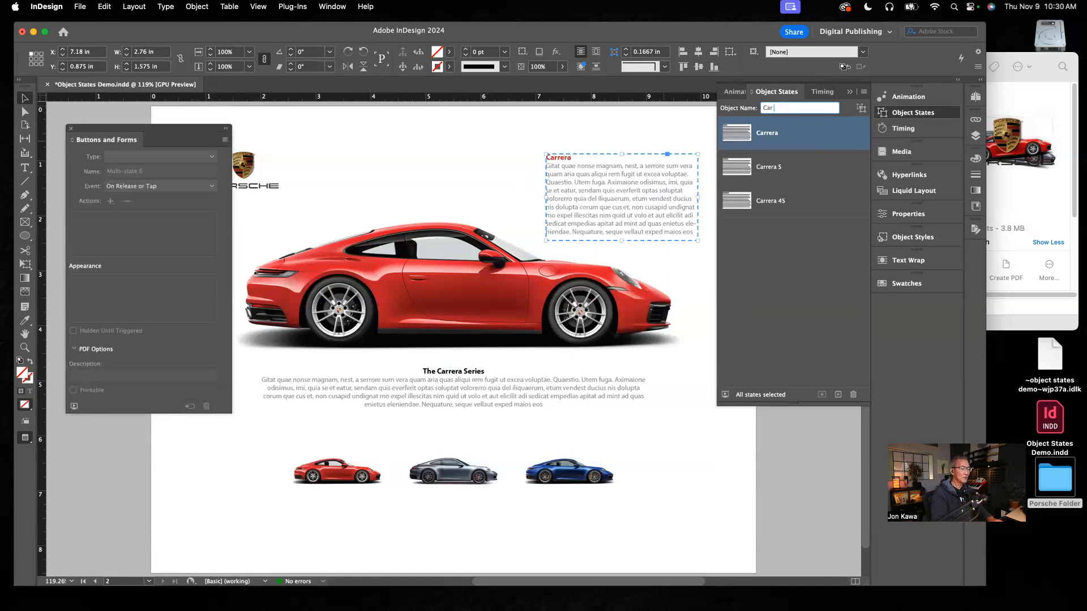
text(Descriptions)
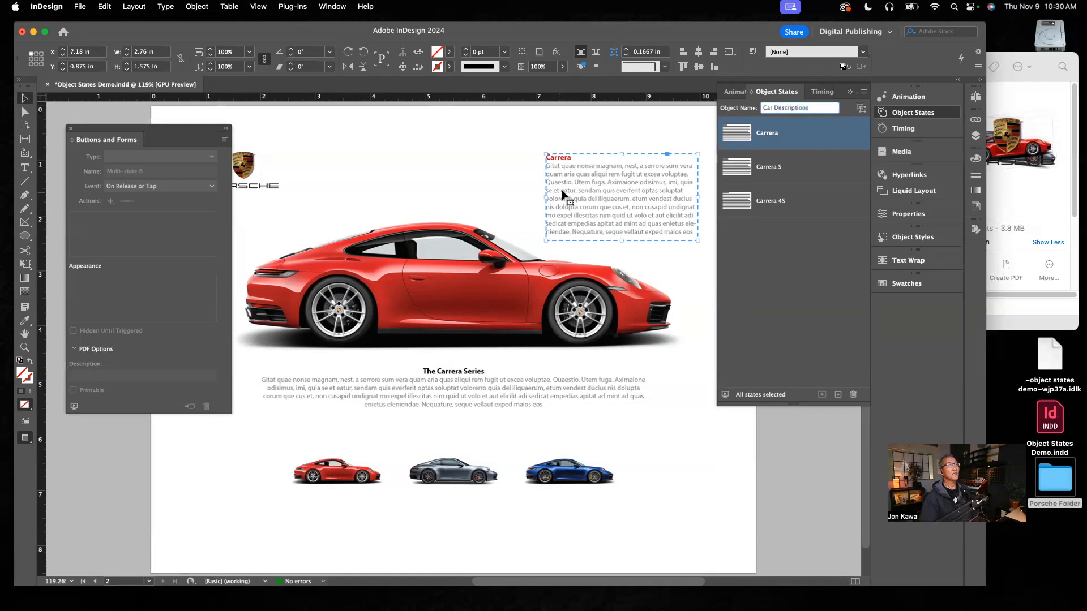
click(679, 135)
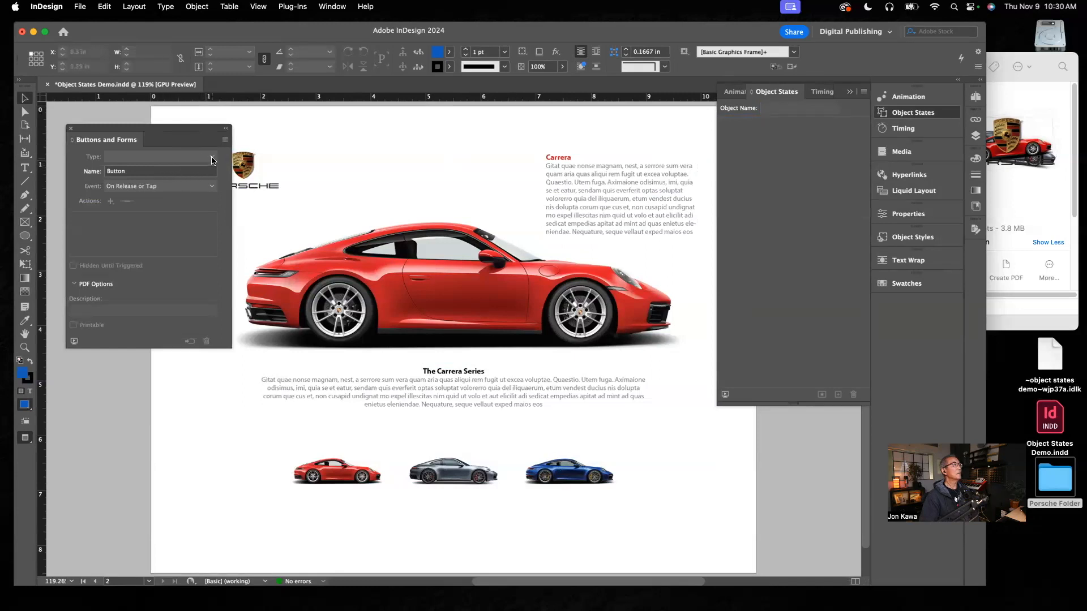
- Give the red Carrera button a Rollover appearance with its image at 50% opacity, then compare it with the Normal appearance
click(336, 472)
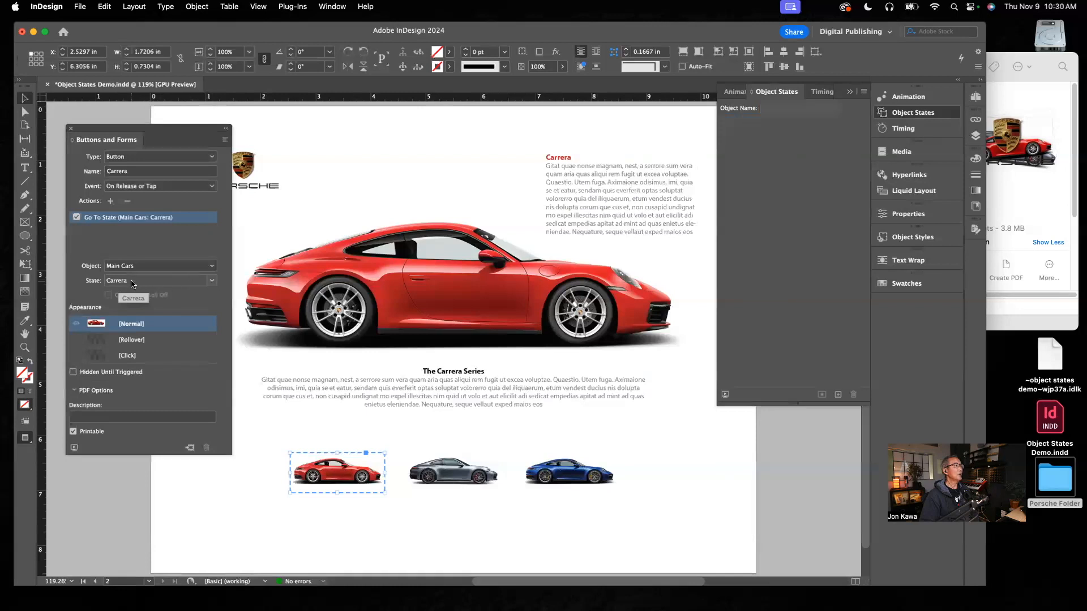
click(458, 279)
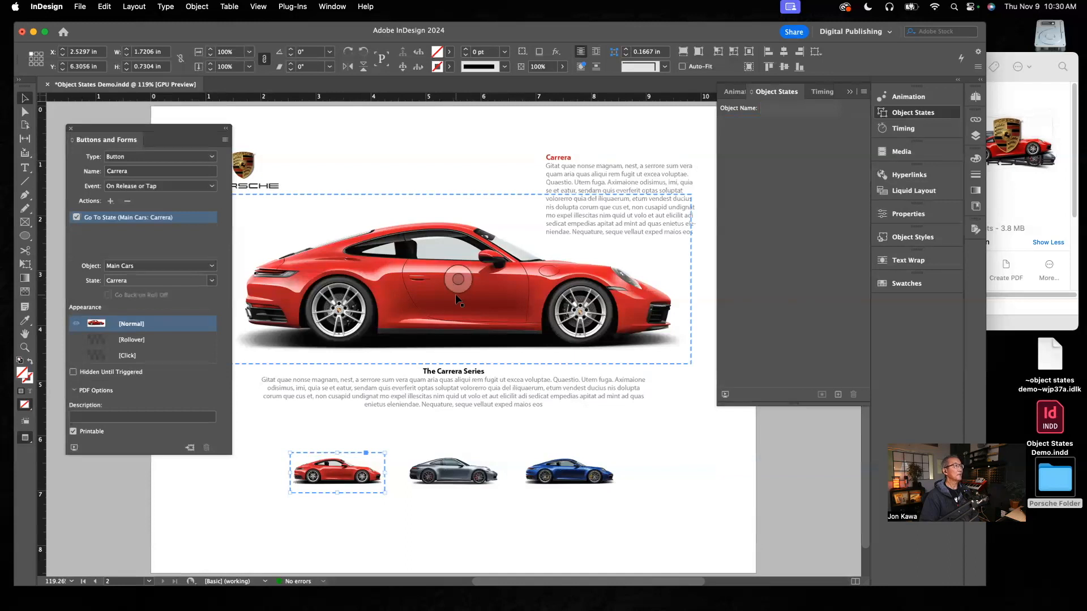
click(124, 342)
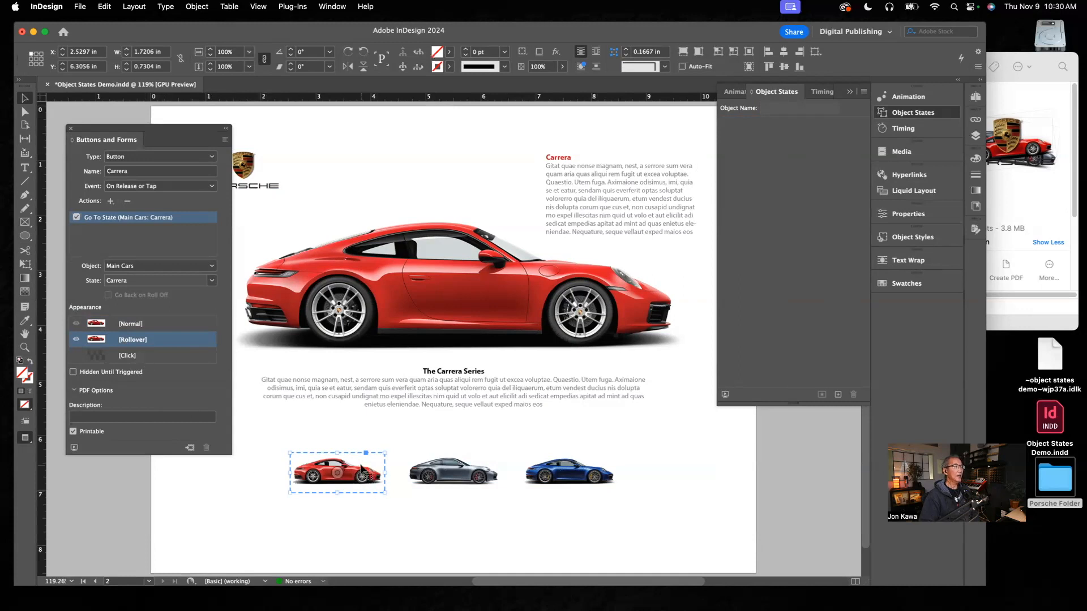
double_click(362, 470)
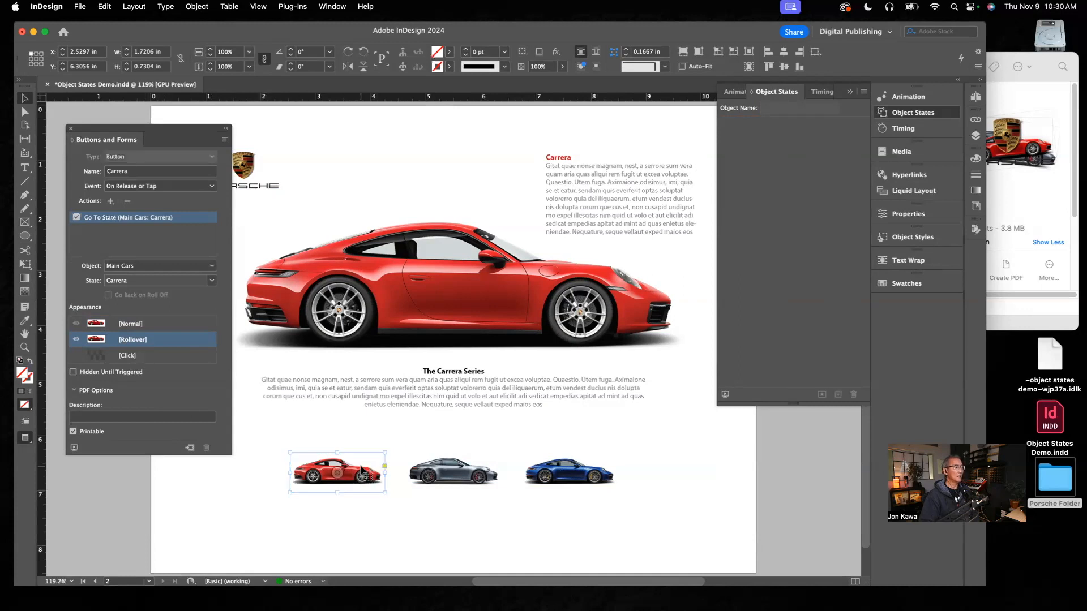
click(908, 218)
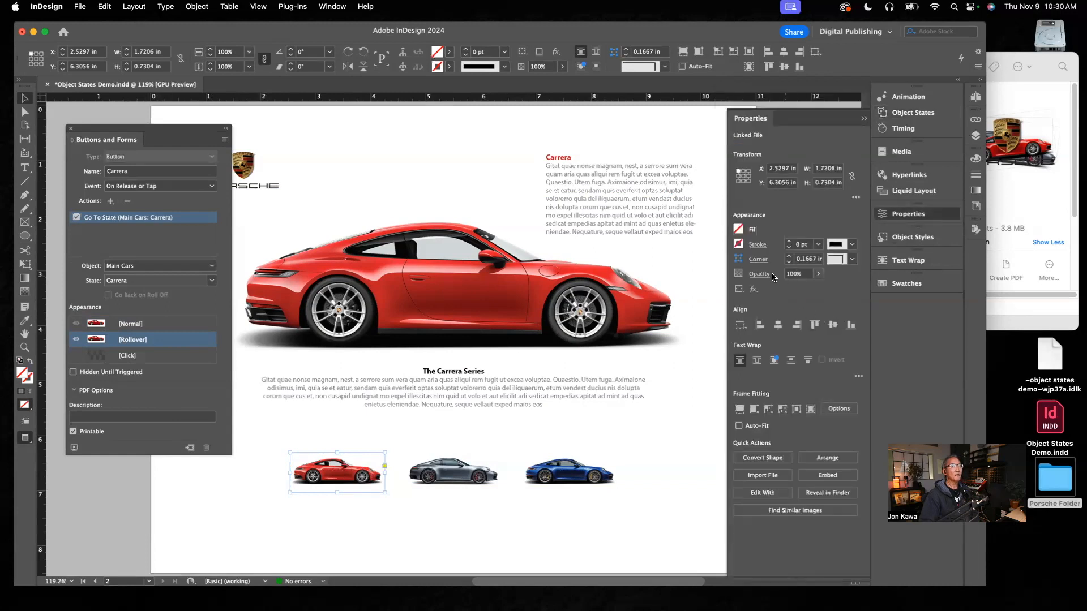
click(818, 275)
drag(820, 294, 790, 292)
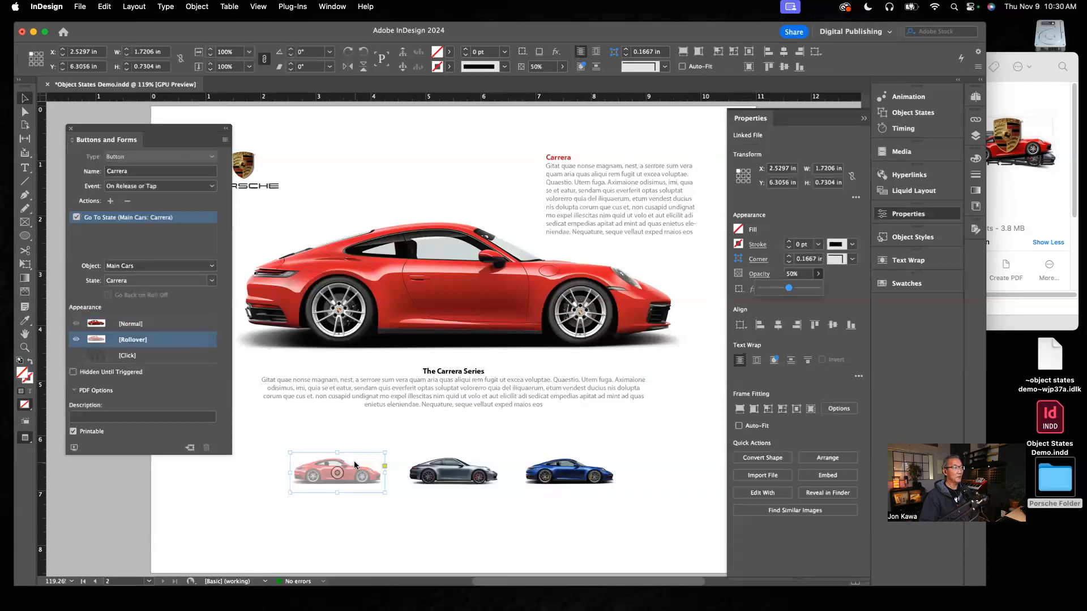
click(131, 325)
click(132, 340)
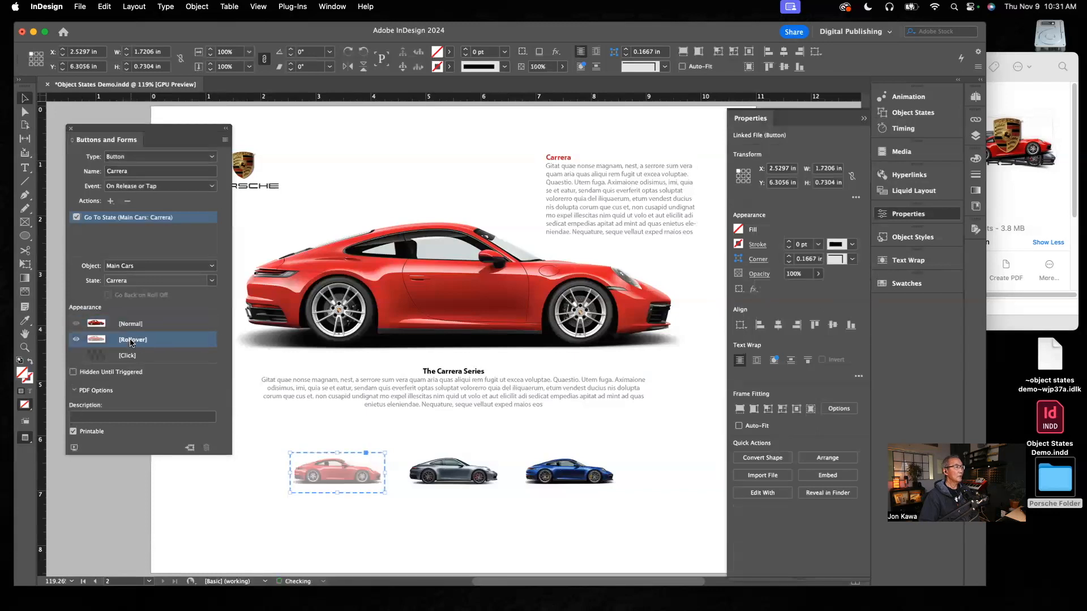
click(135, 327)
click(134, 340)
click(149, 326)
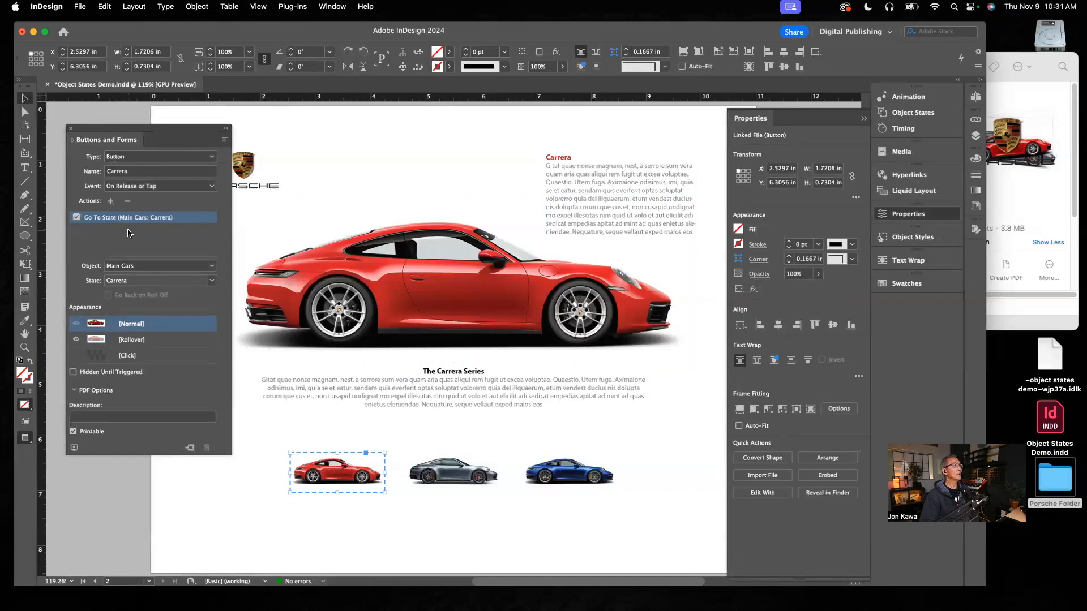
- Add a second Go To State action to the Carrera button that targets the Carrera state of Car Descriptions
click(110, 202)
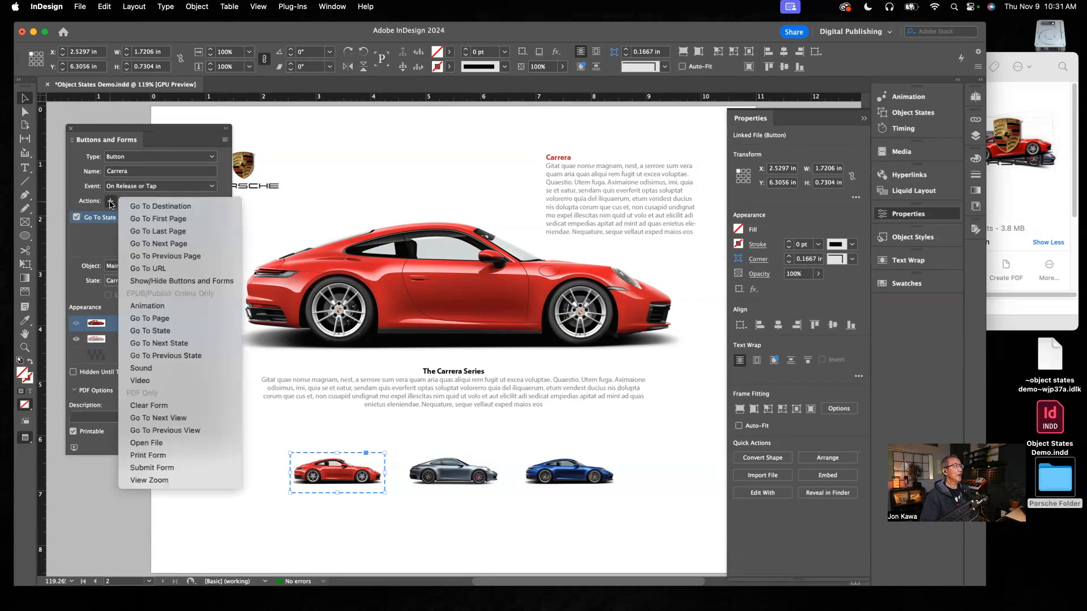
click(165, 331)
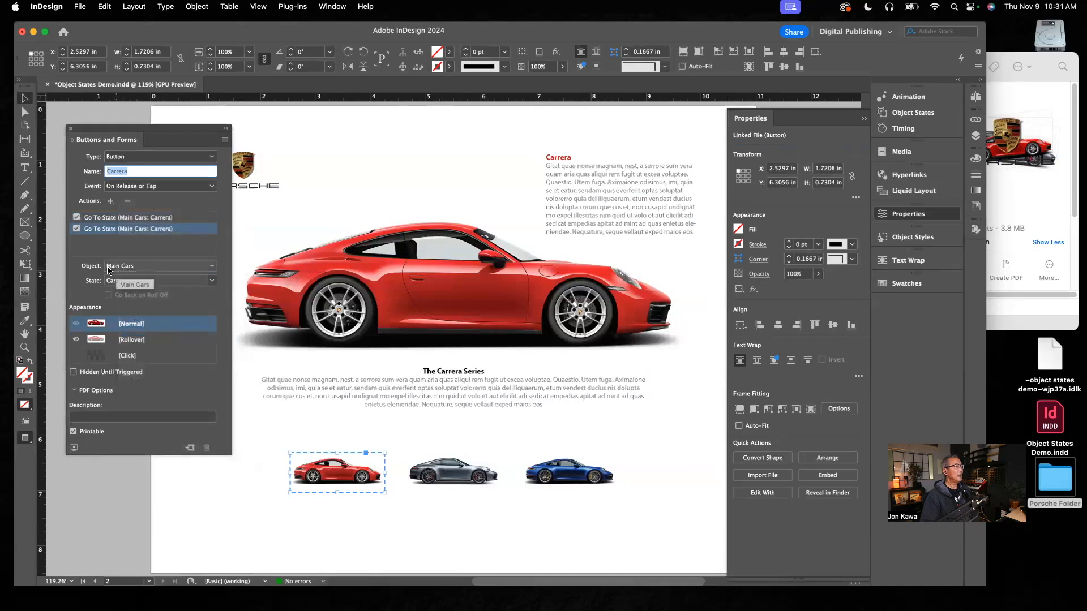
click(211, 265)
click(149, 290)
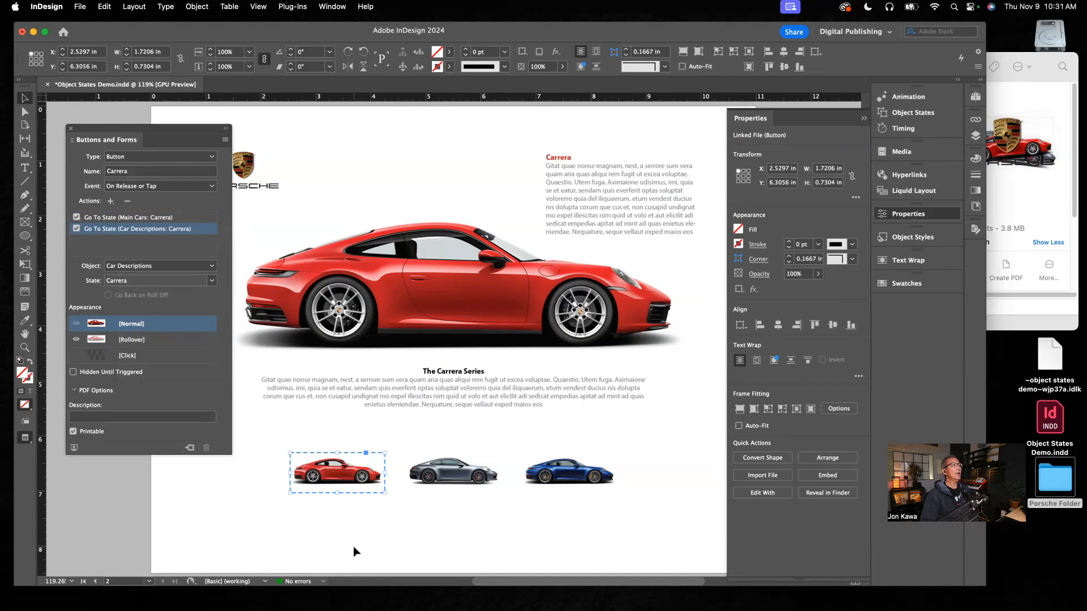
- Convert the grey car thumbnail into a button named Carrera S
click(443, 485)
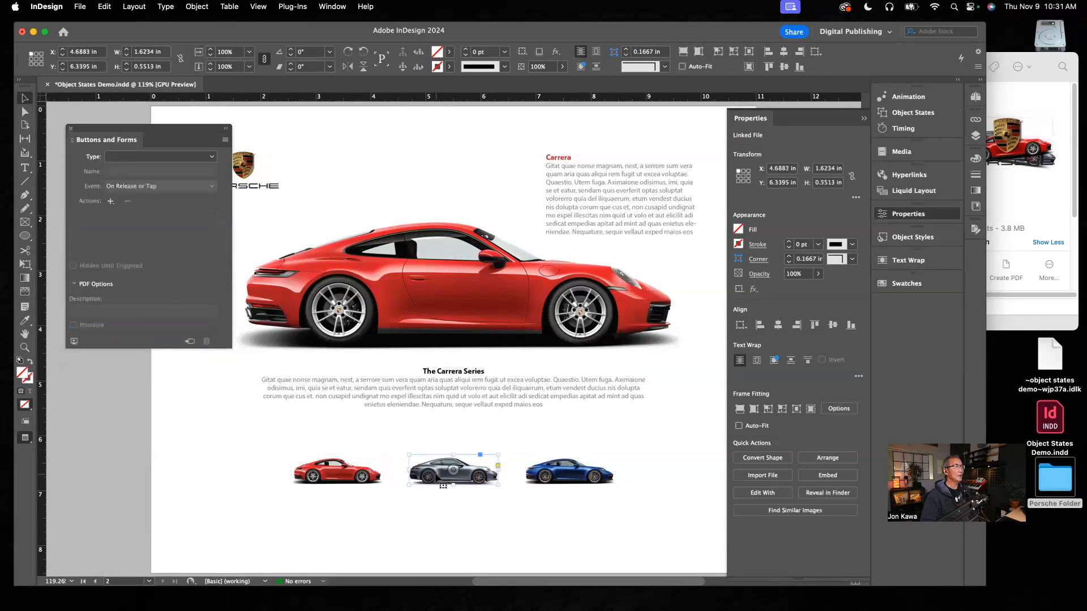
click(213, 159)
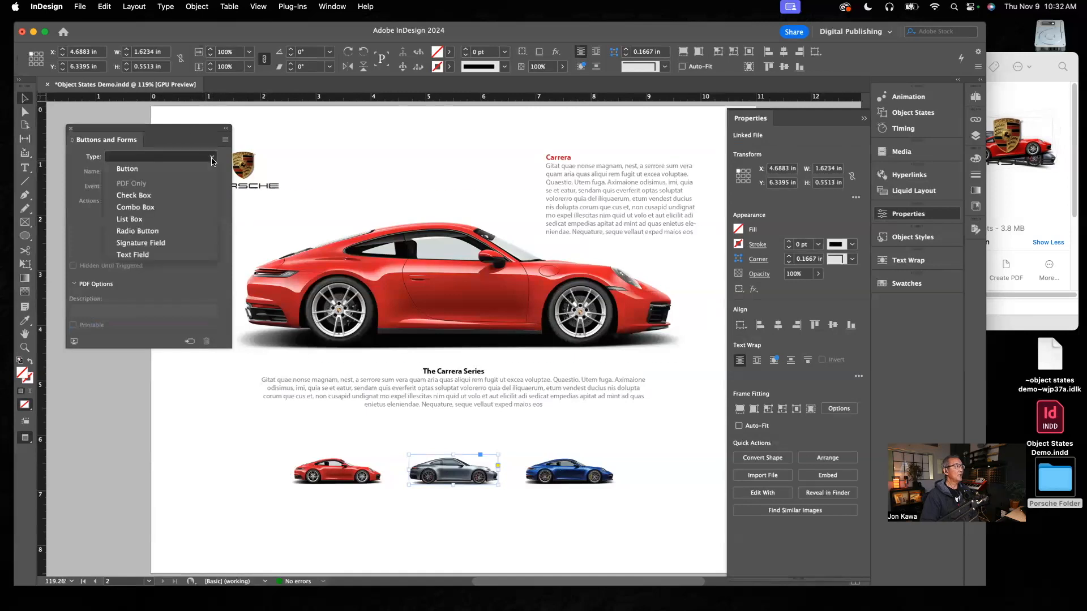
click(149, 171)
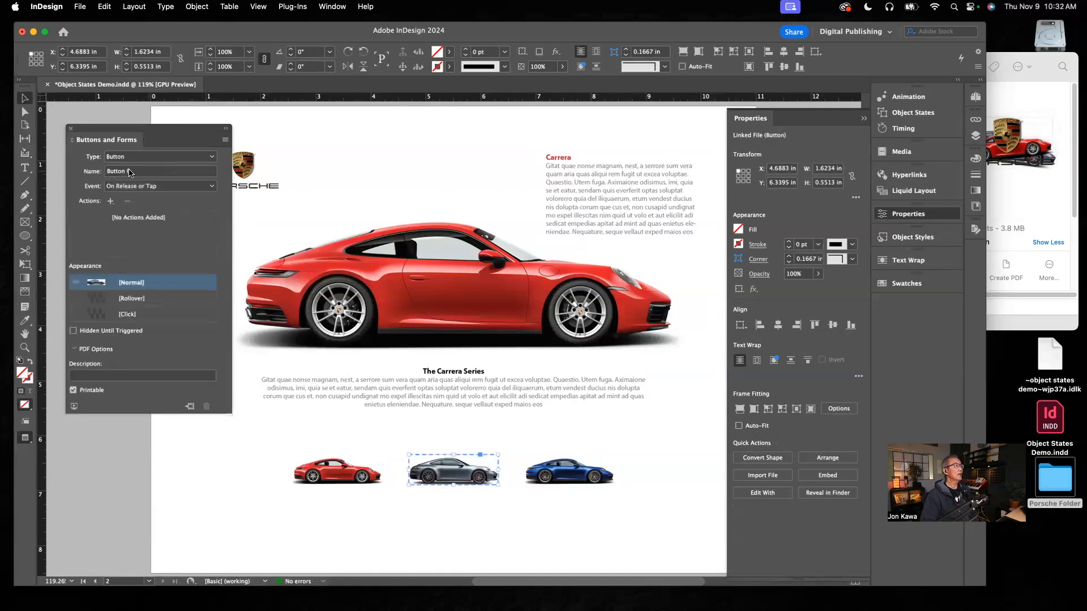
click(130, 172)
triple_click(130, 173)
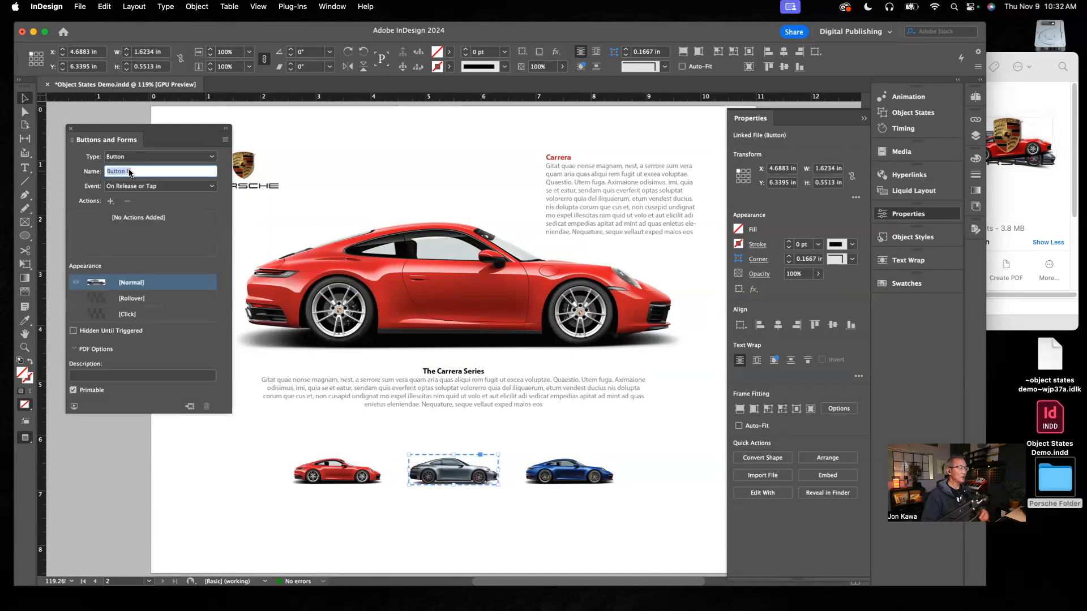
text(Carrera)
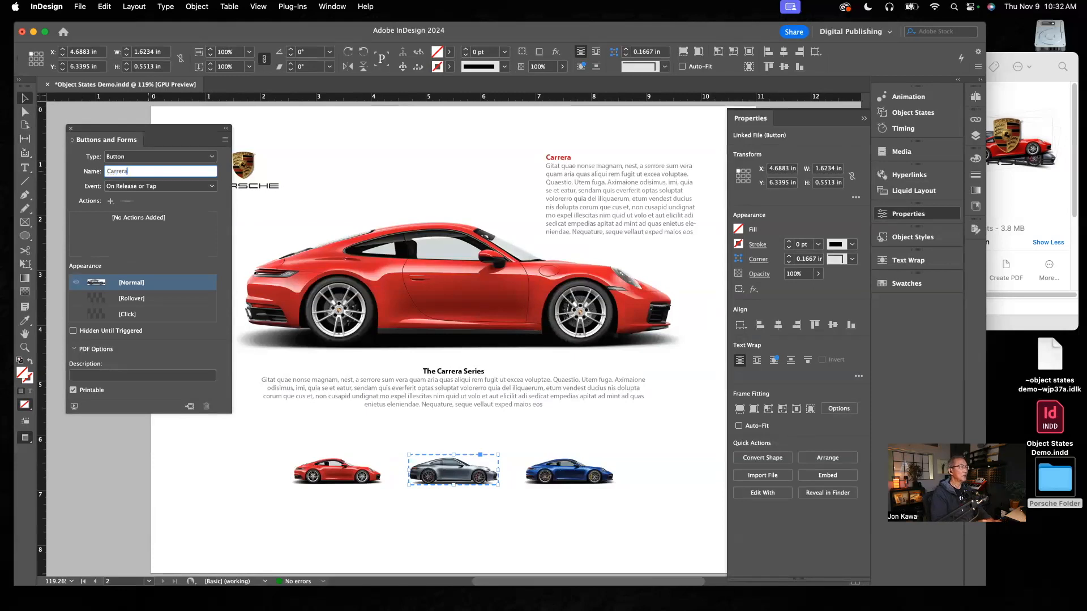
text( S)
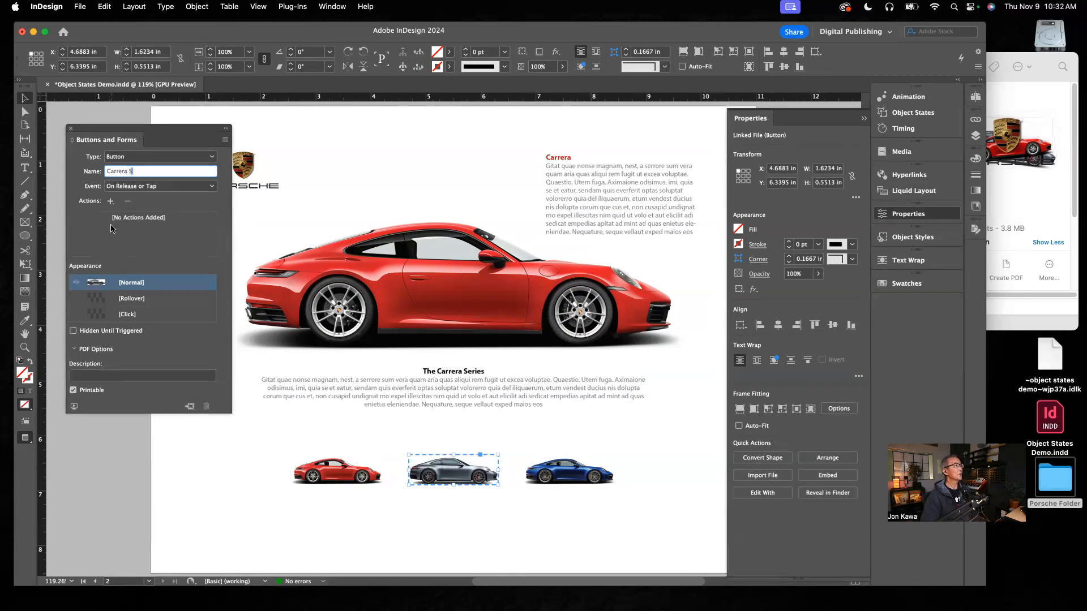
- Add a Go To State action to the Carrera S button that targets the Carrera S state of Main Cars
click(111, 202)
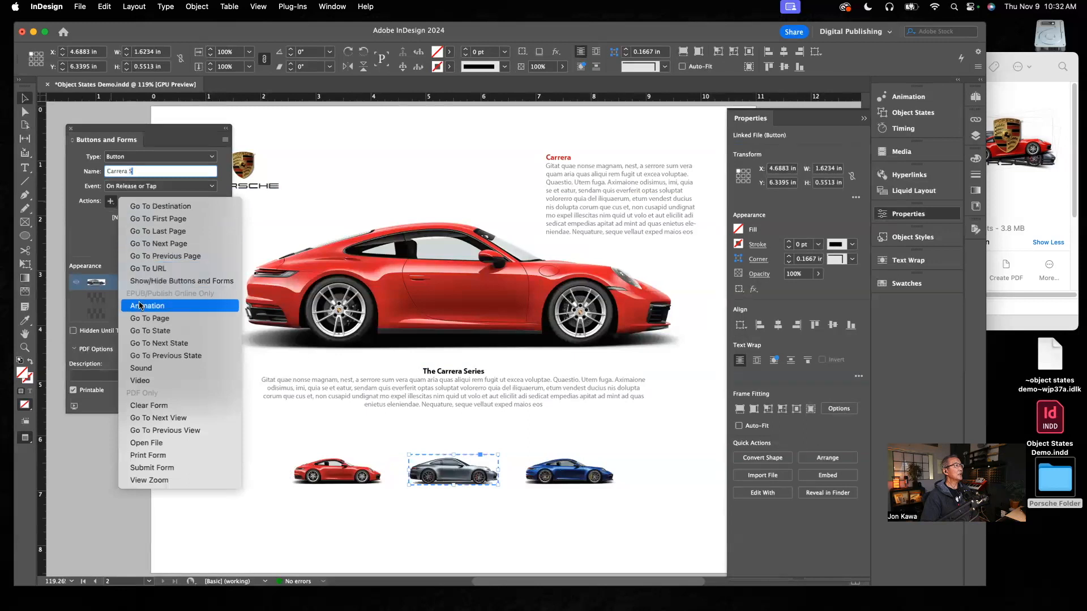
click(146, 333)
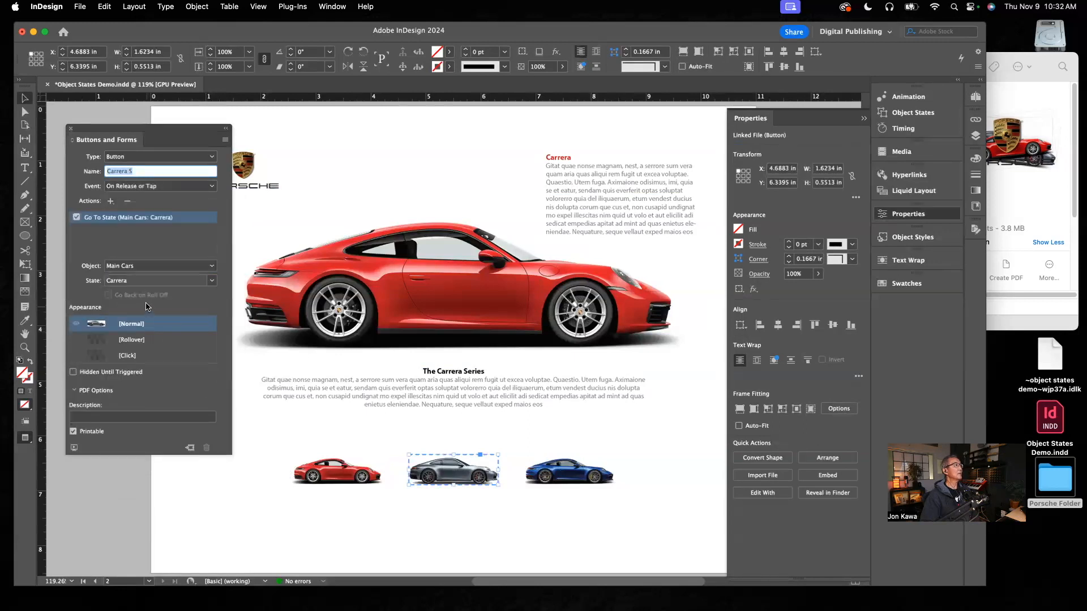
click(211, 281)
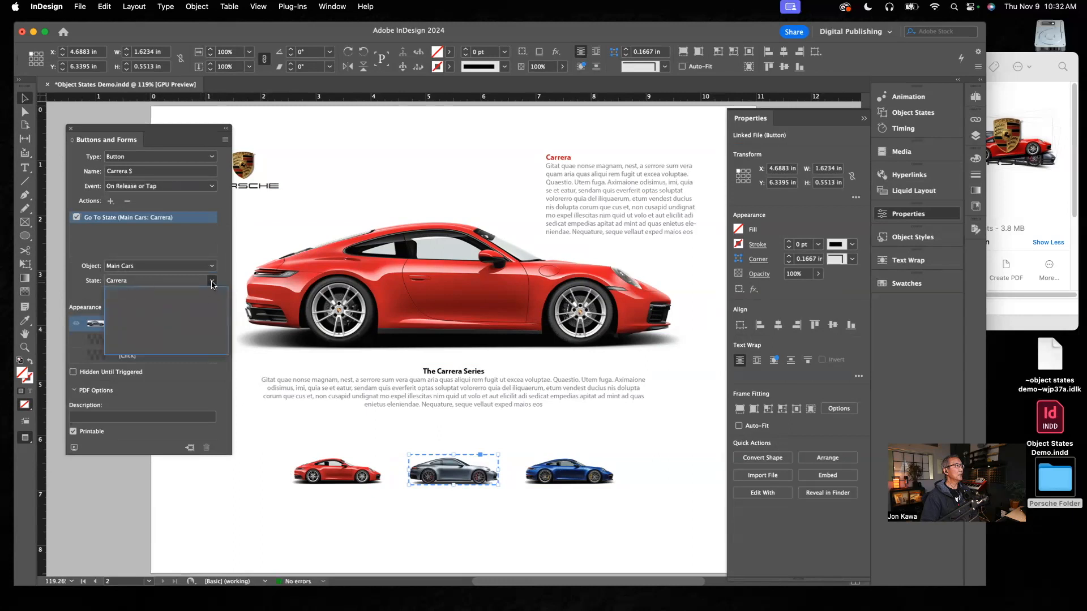
click(213, 283)
click(212, 282)
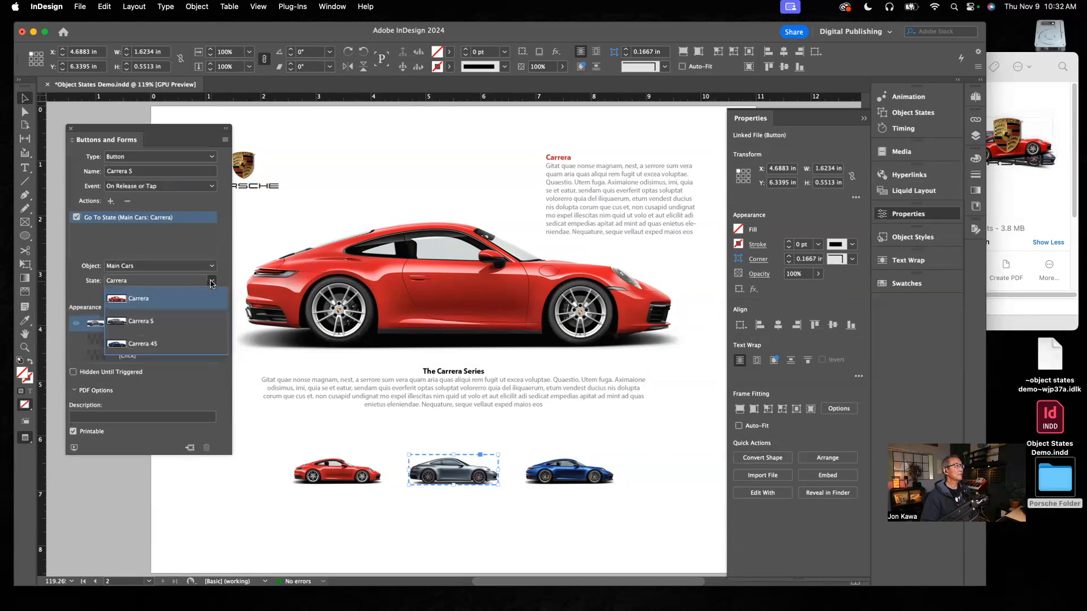
click(137, 326)
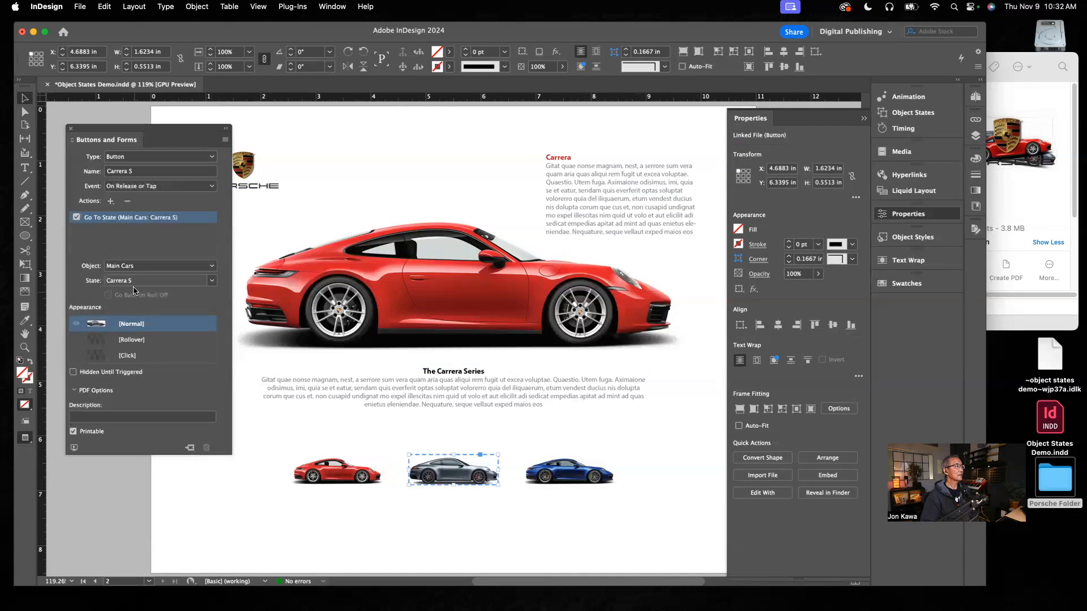
- Give the Carrera S button a Rollover appearance with its image at 50% opacity and return to the Normal appearance
click(132, 340)
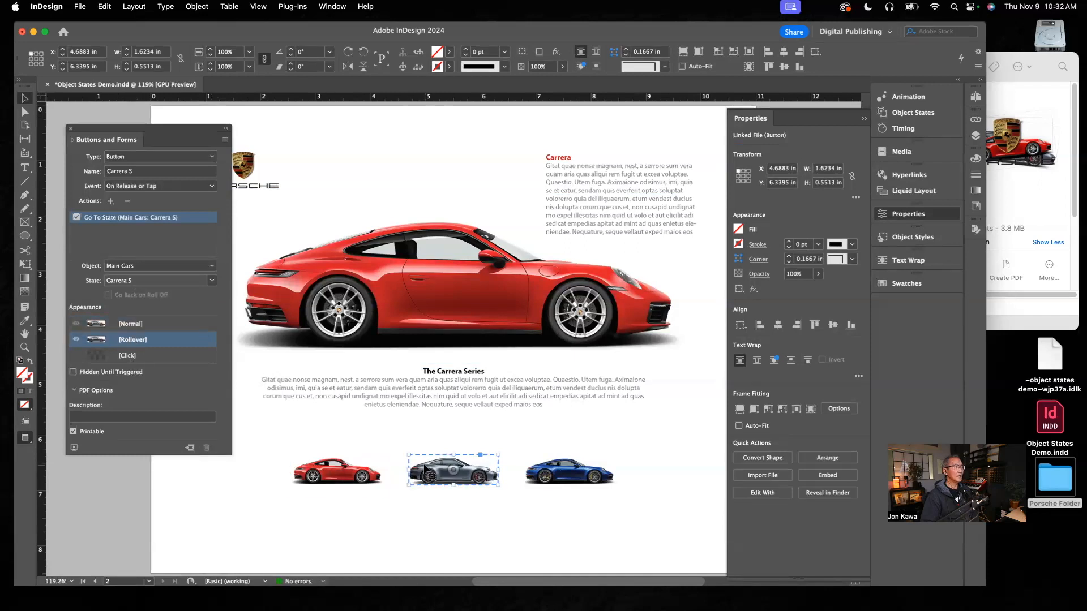
click(453, 470)
click(818, 274)
drag(819, 289, 787, 293)
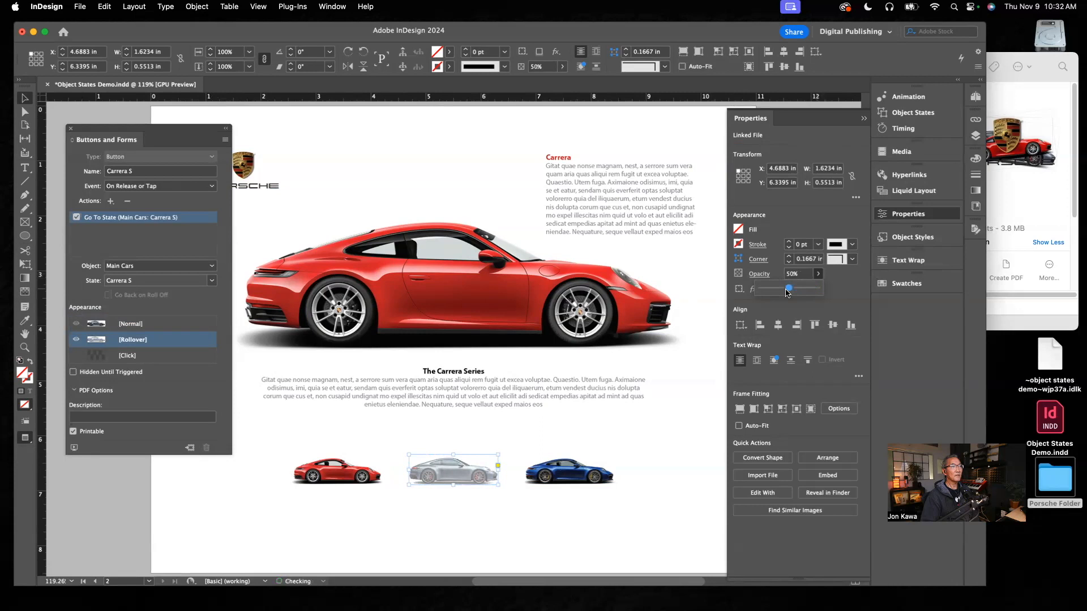
click(127, 330)
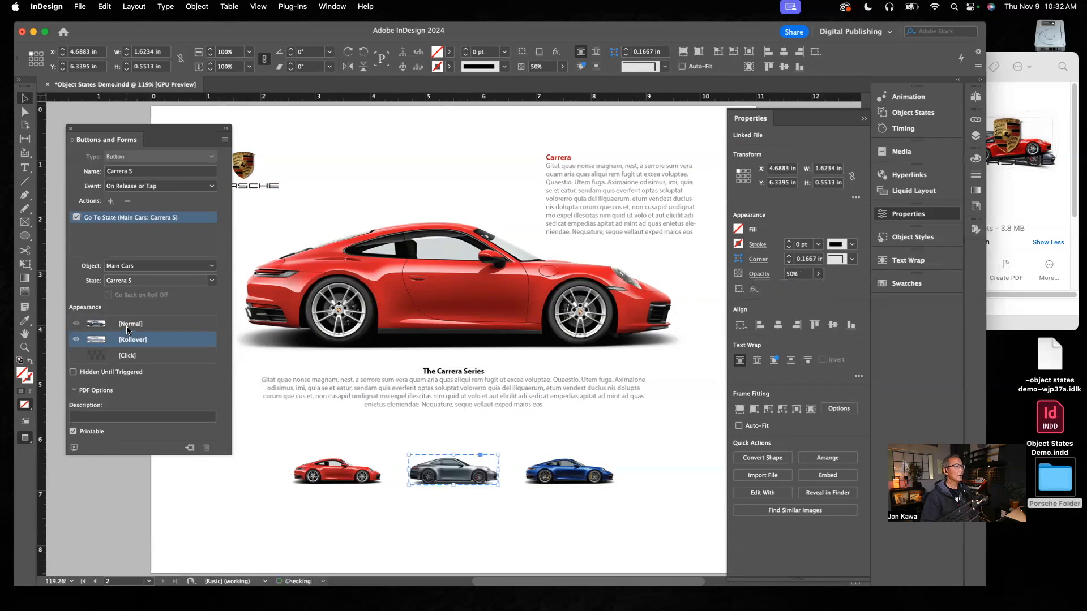
click(126, 325)
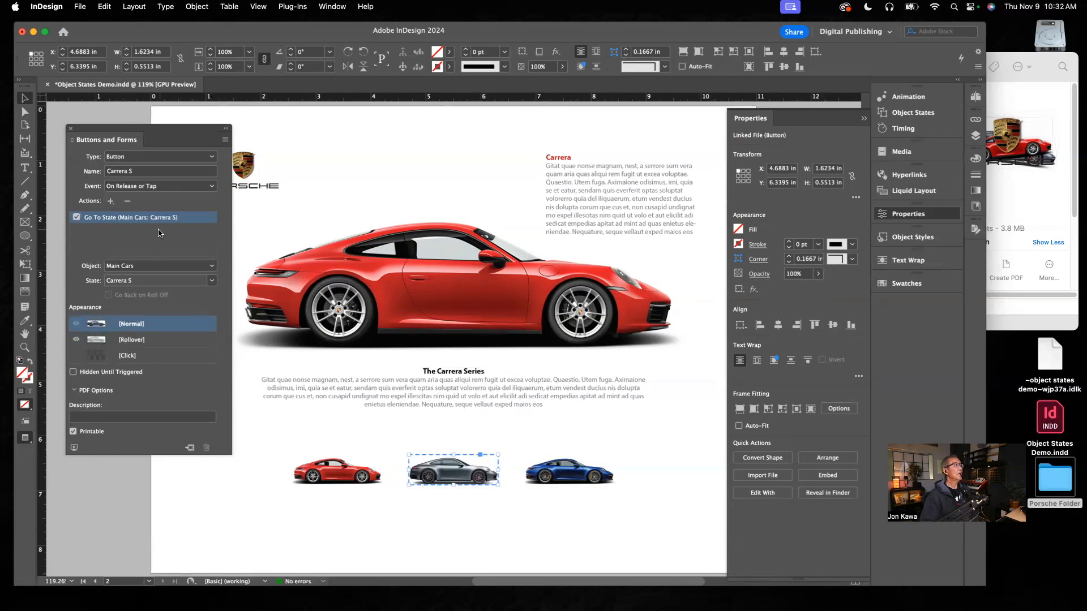
- Add a second Go To State action to the Carrera S button that targets the Carrera S state of Car Descriptions
click(111, 201)
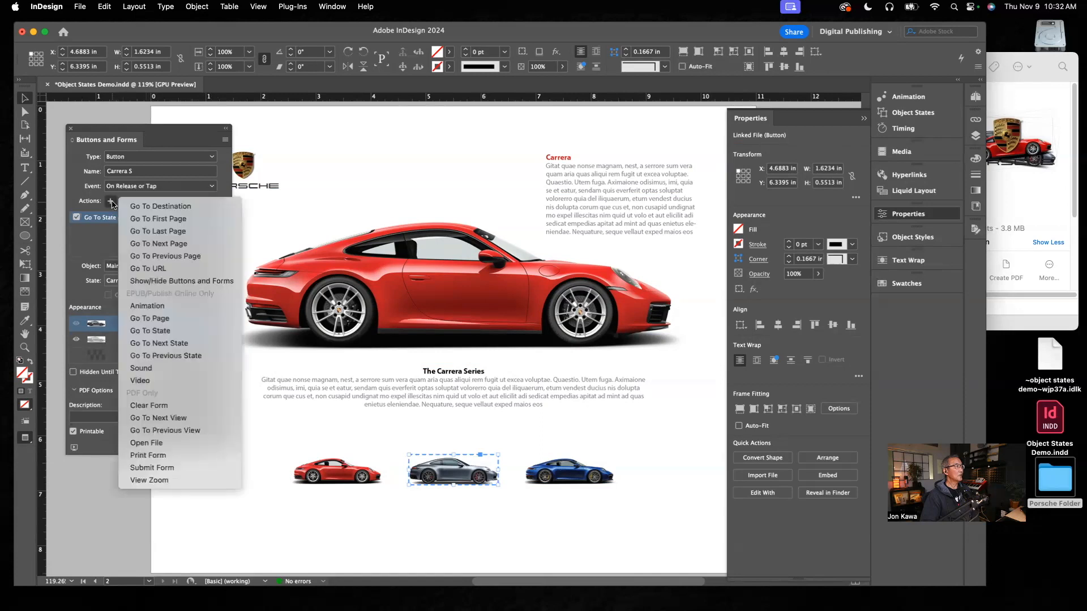
click(159, 331)
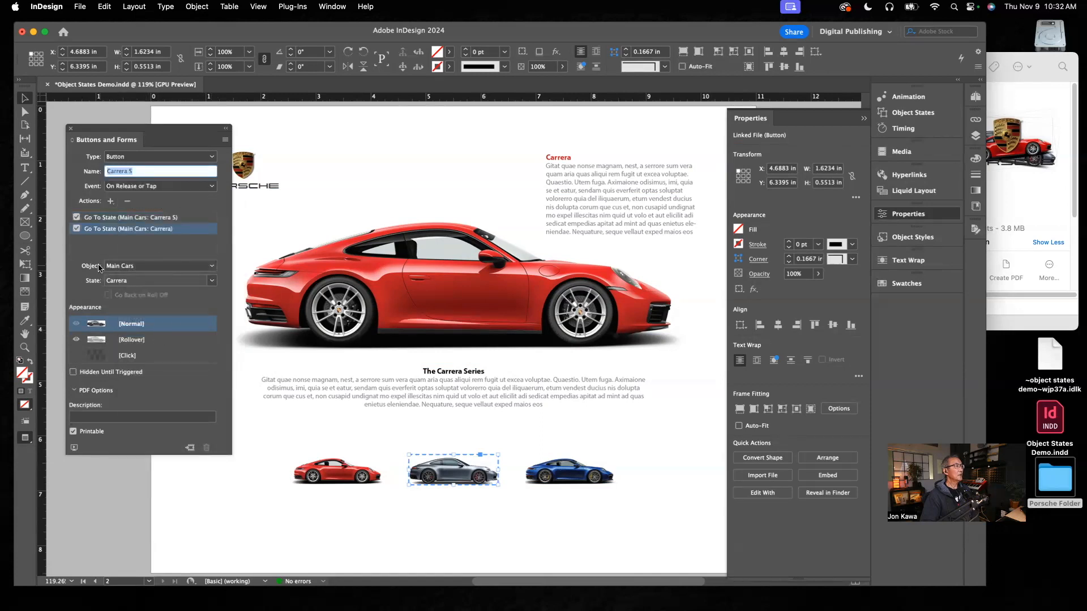
click(213, 267)
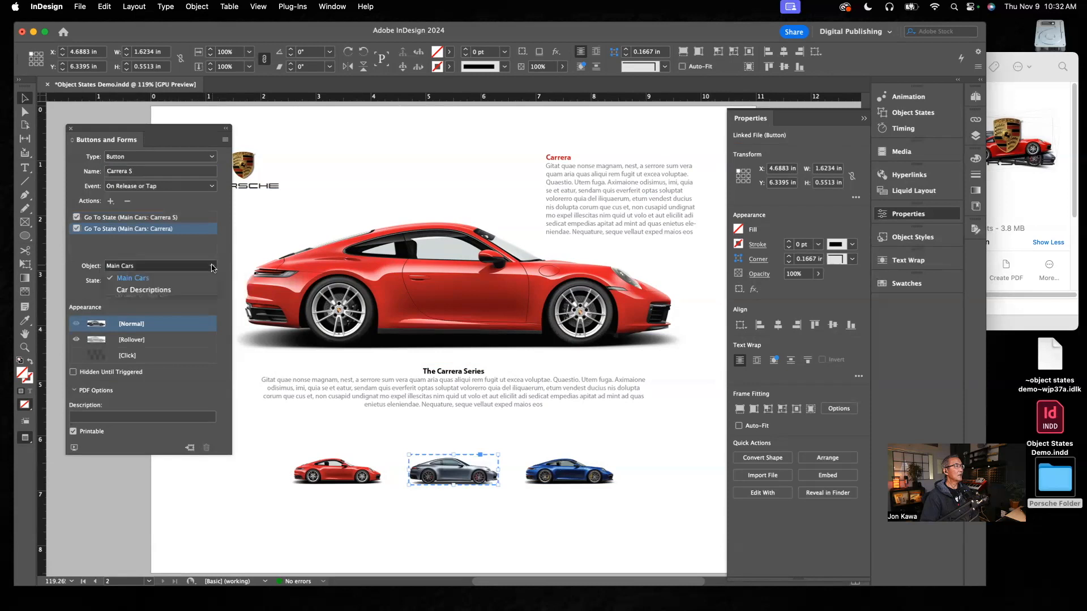
click(164, 290)
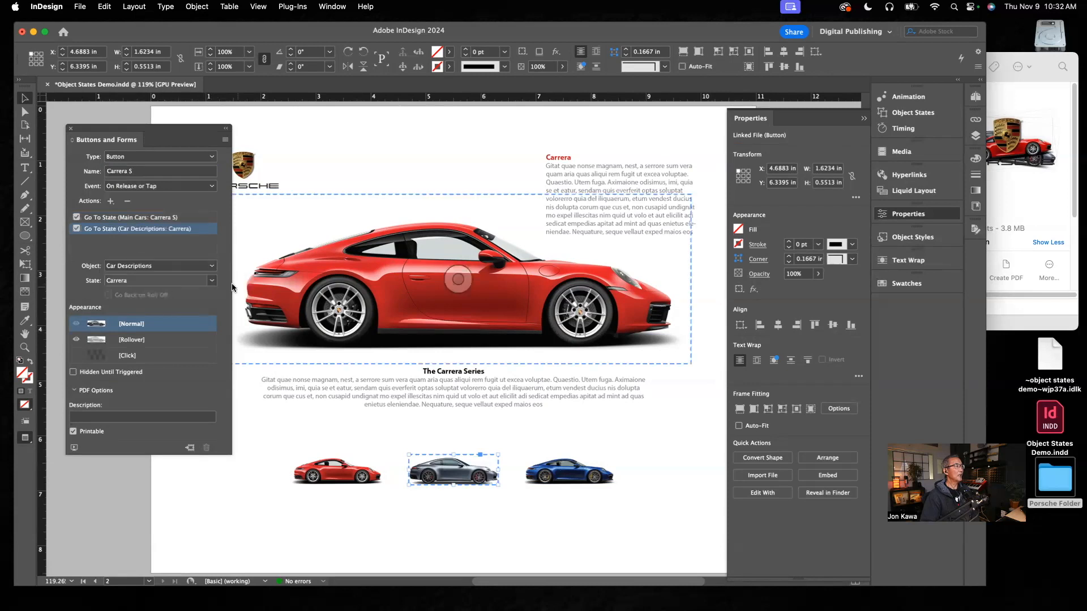
click(211, 282)
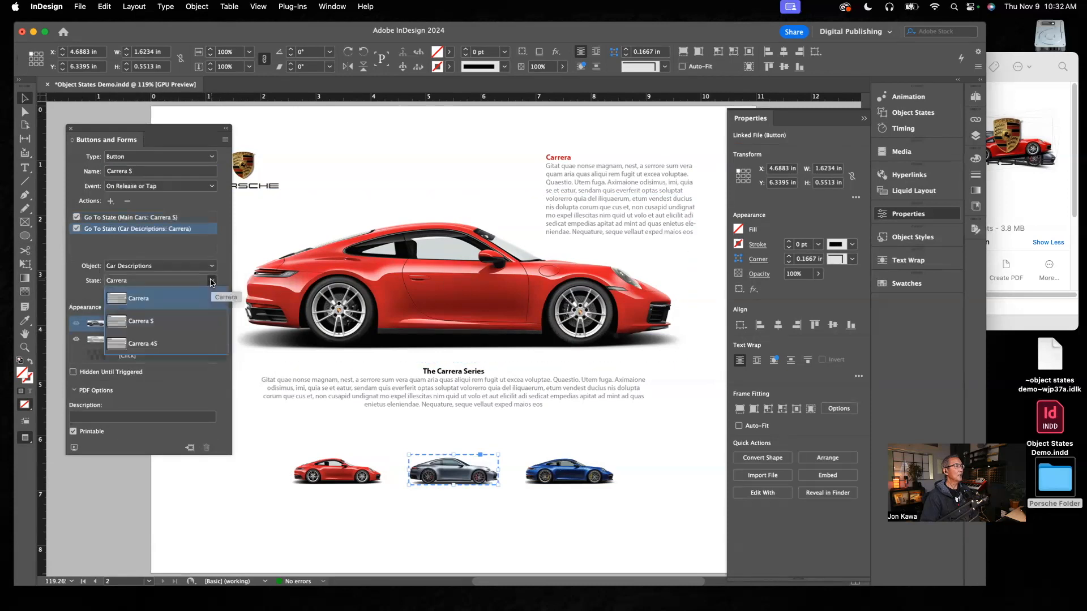
click(145, 327)
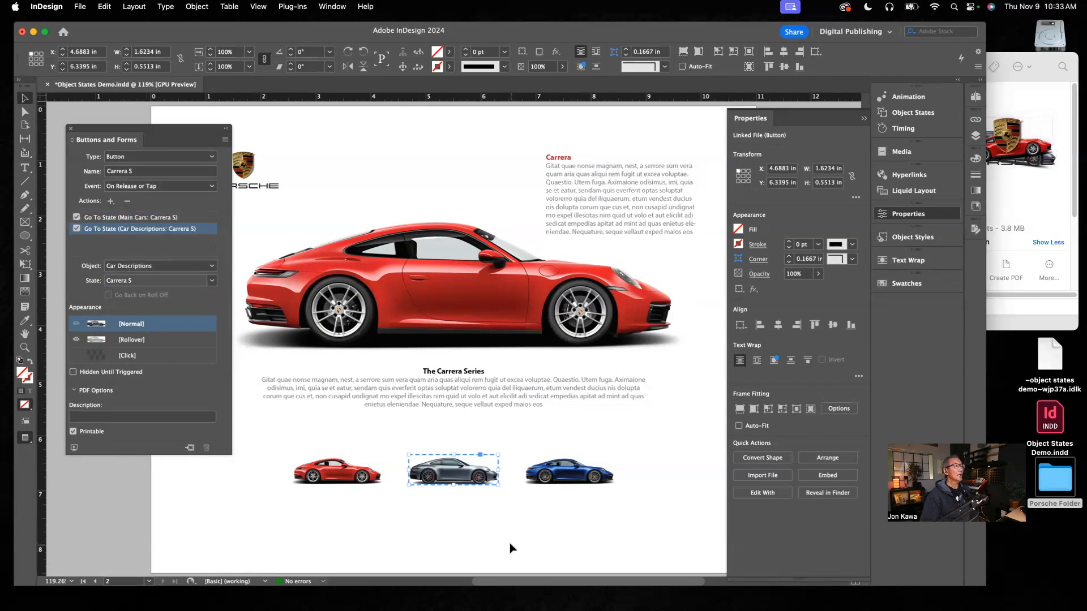
- Convert the blue car thumbnail into a button named Carrera 4S
click(547, 478)
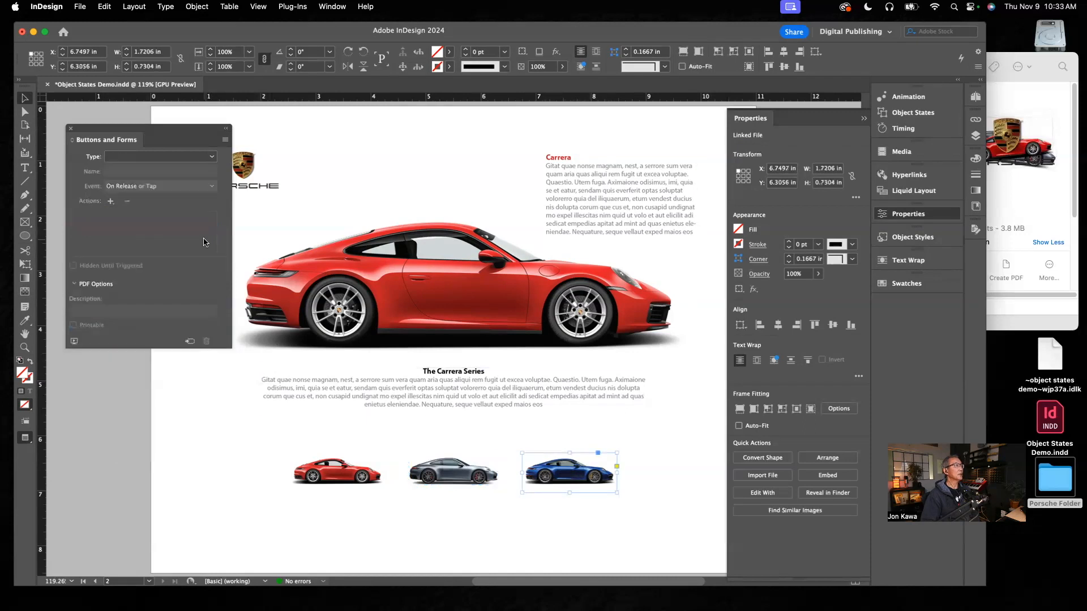
click(211, 157)
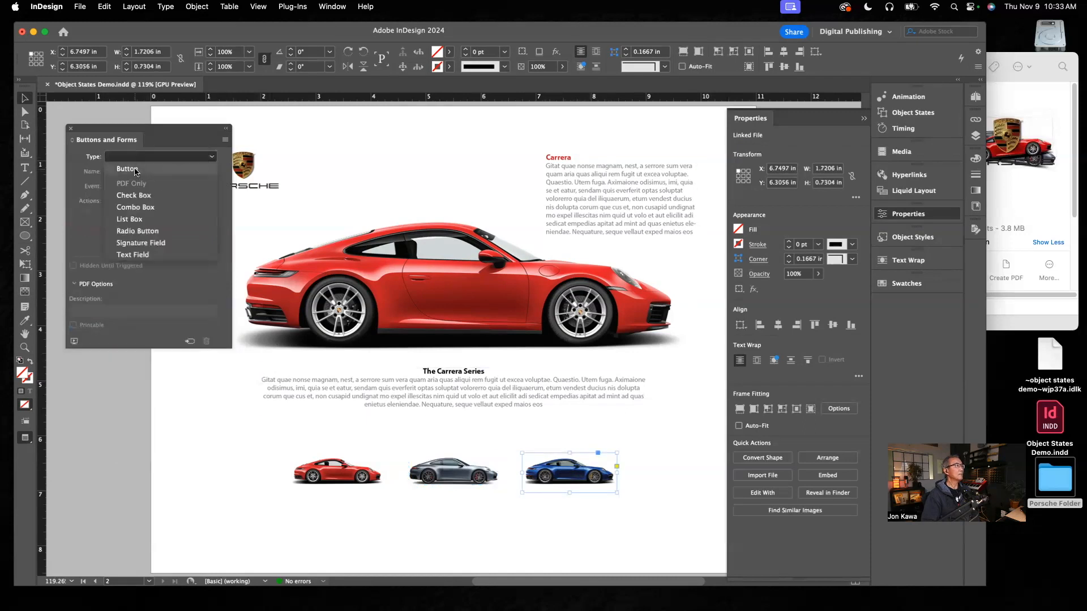
click(136, 169)
triple_click(125, 174)
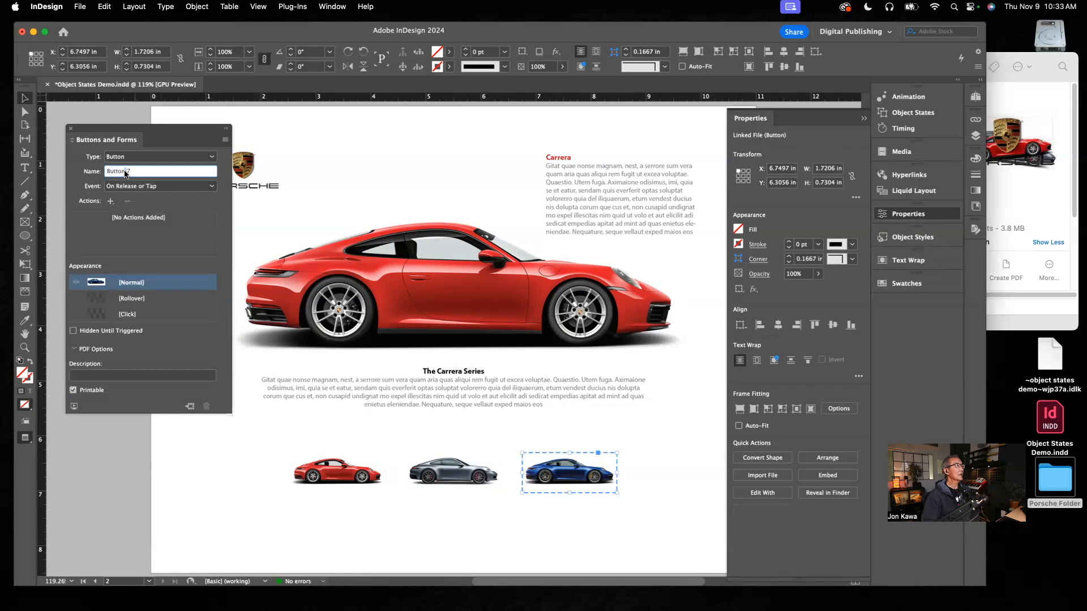
text(carre)
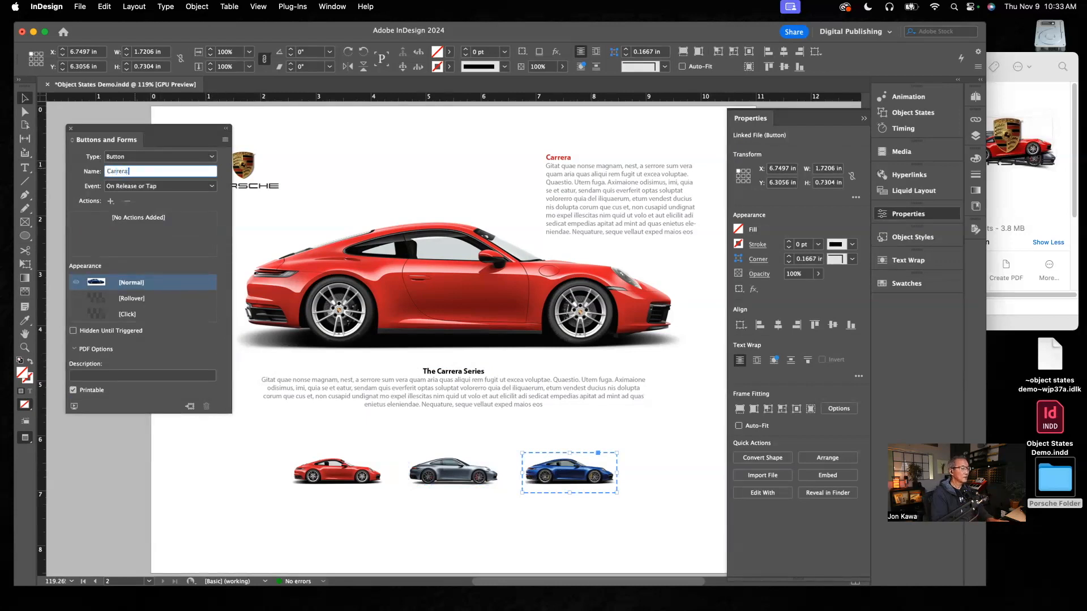
text(ra 4S)
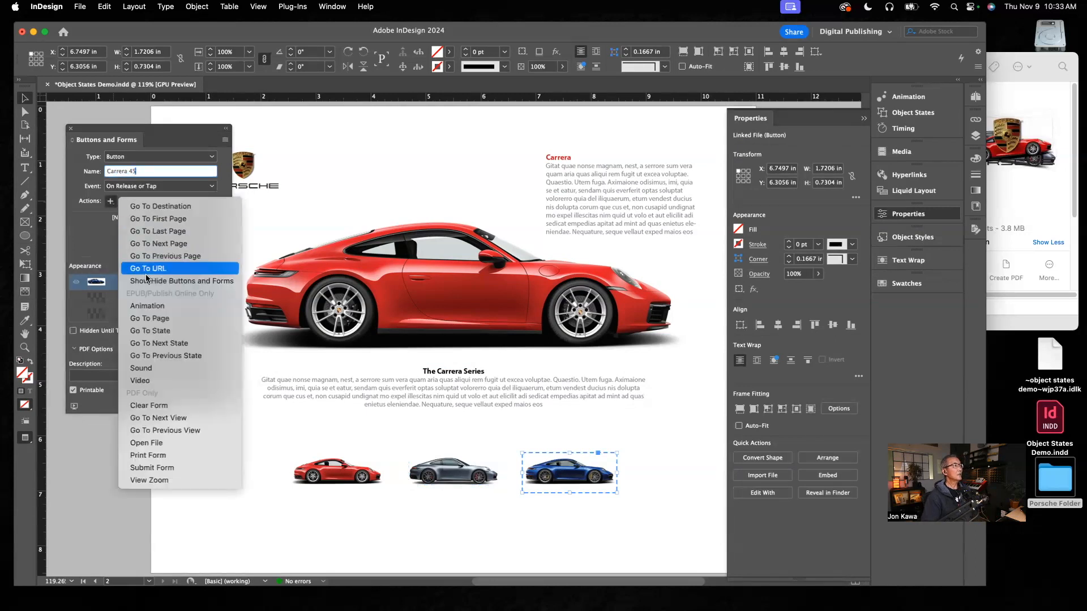
- Add a Go To State action to the Carrera 4S button that targets the Carrera 4S state of Main Cars
click(161, 331)
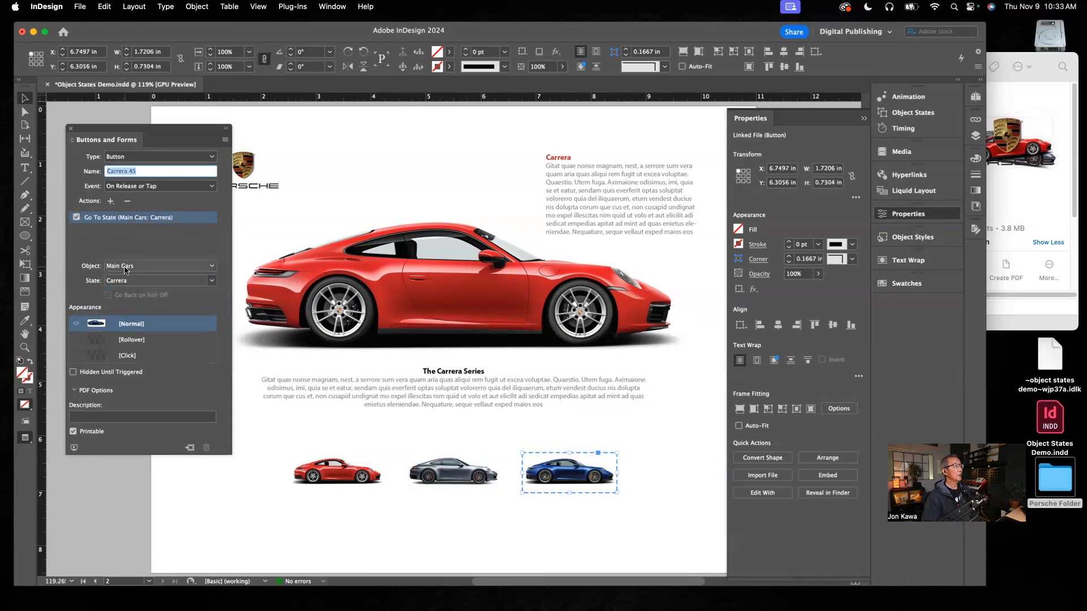
click(211, 281)
click(211, 282)
click(210, 283)
click(142, 346)
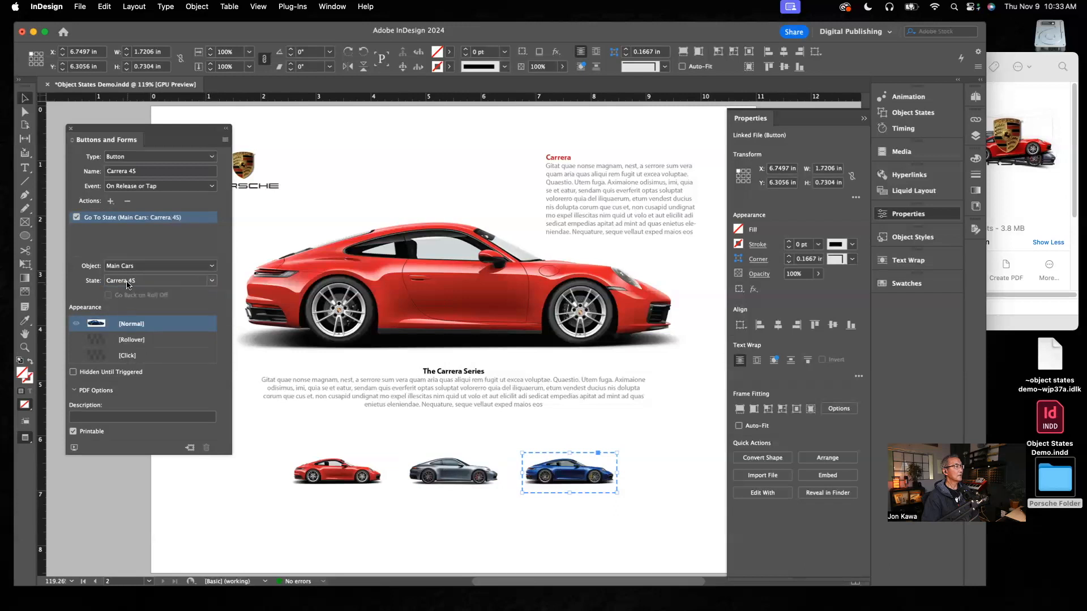
- Give the Carrera 4S button a Rollover appearance with its image at 50% opacity and return to the Normal appearance
click(133, 341)
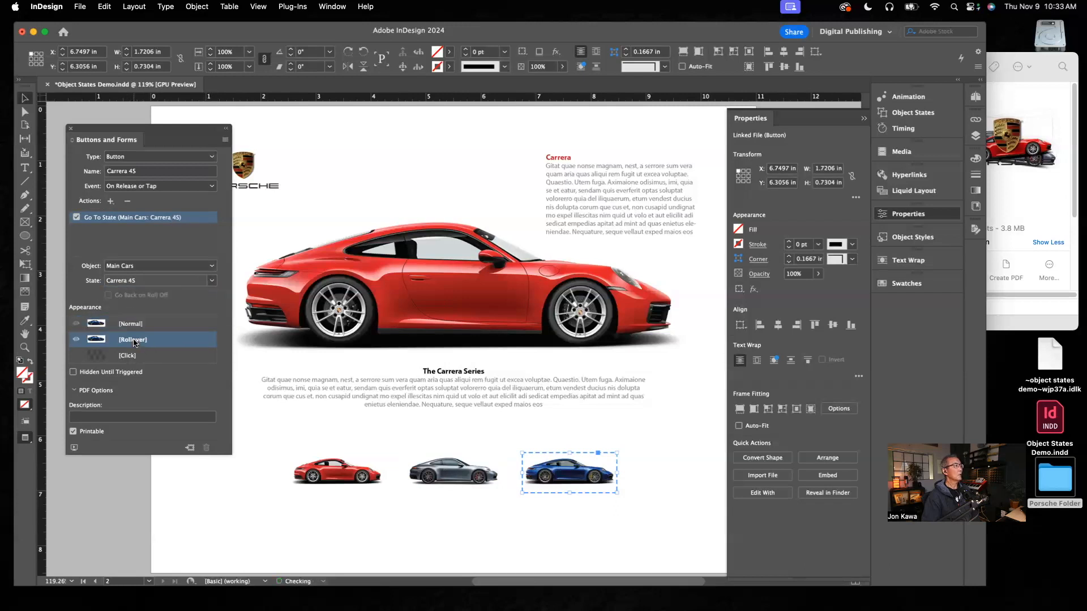
double_click(540, 477)
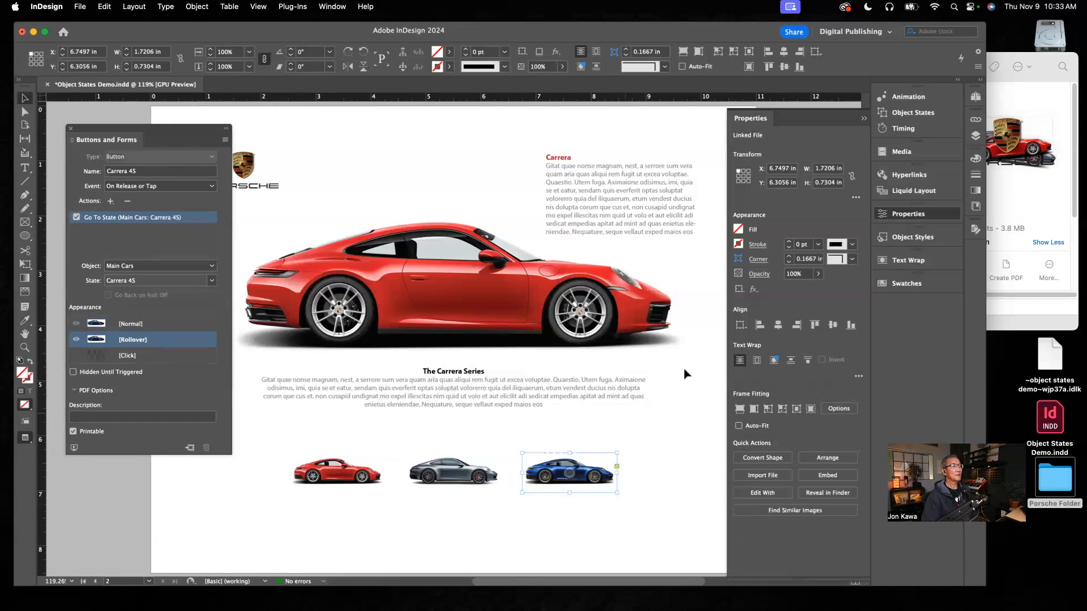
click(819, 274)
drag(820, 291, 791, 296)
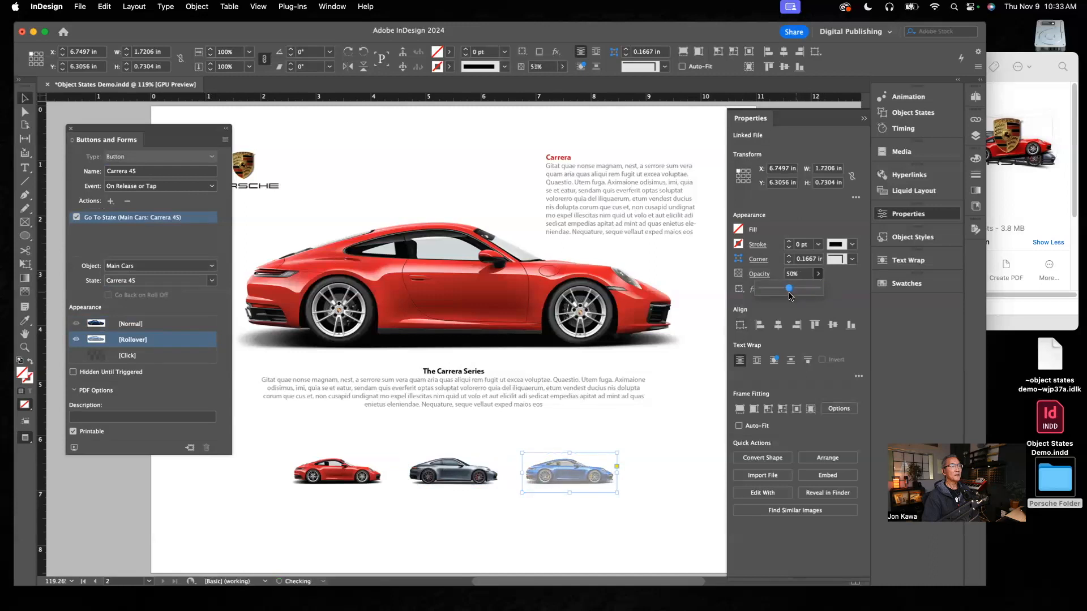
click(135, 325)
click(136, 325)
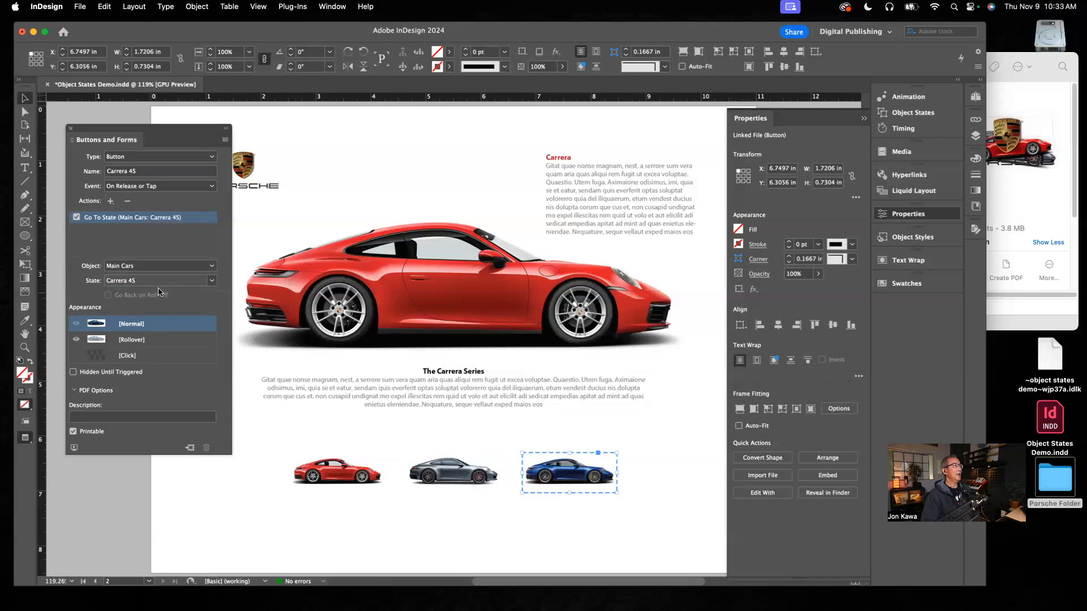
- Add a second Go To State action to the Carrera 4S button that targets the Carrera 4S state of Car Descriptions
click(110, 201)
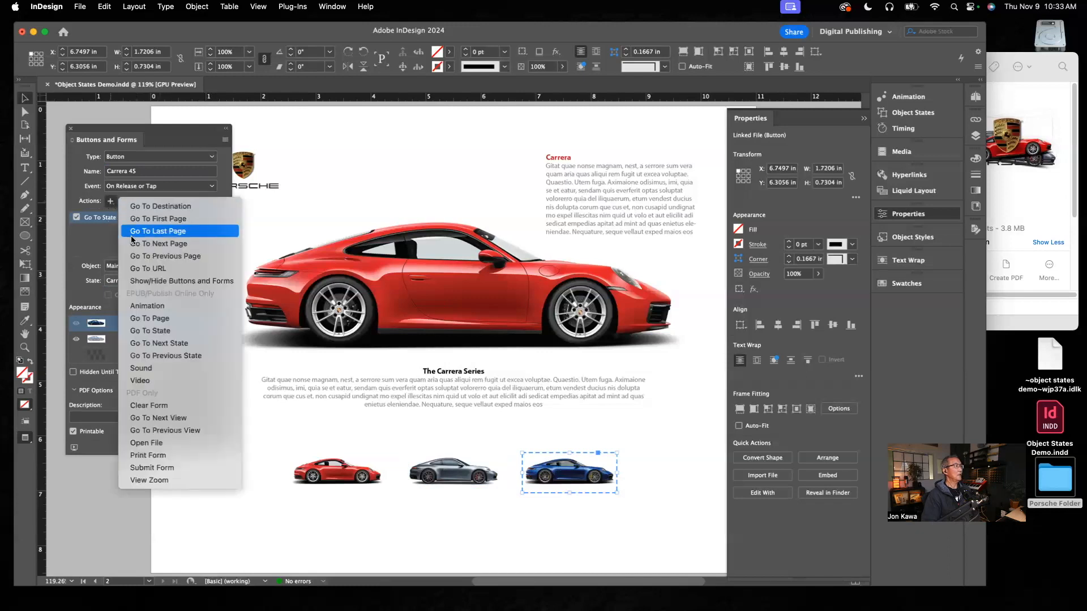
click(145, 331)
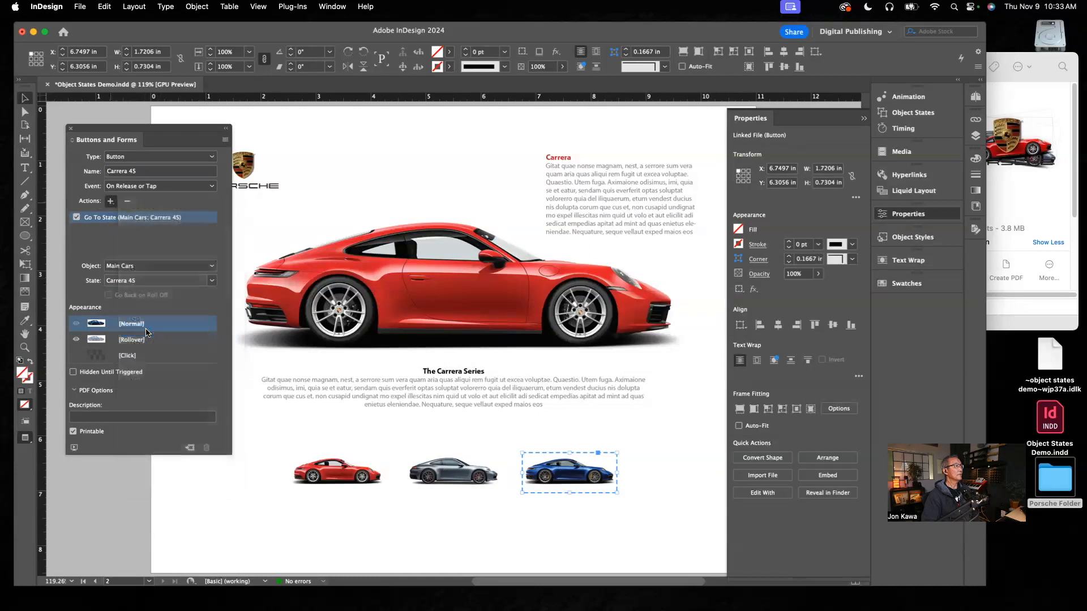
click(211, 267)
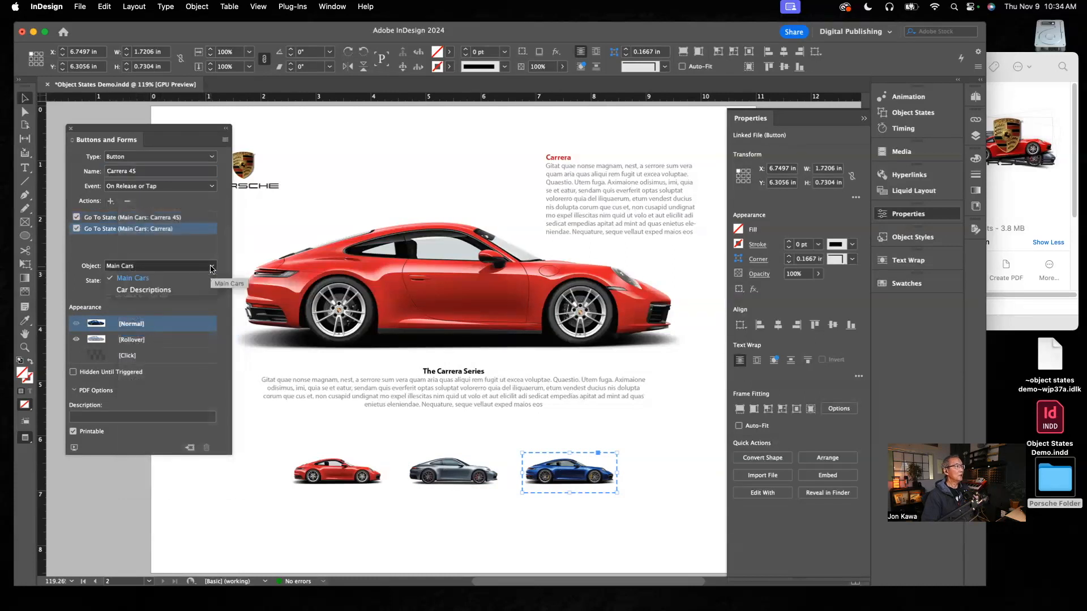
click(161, 291)
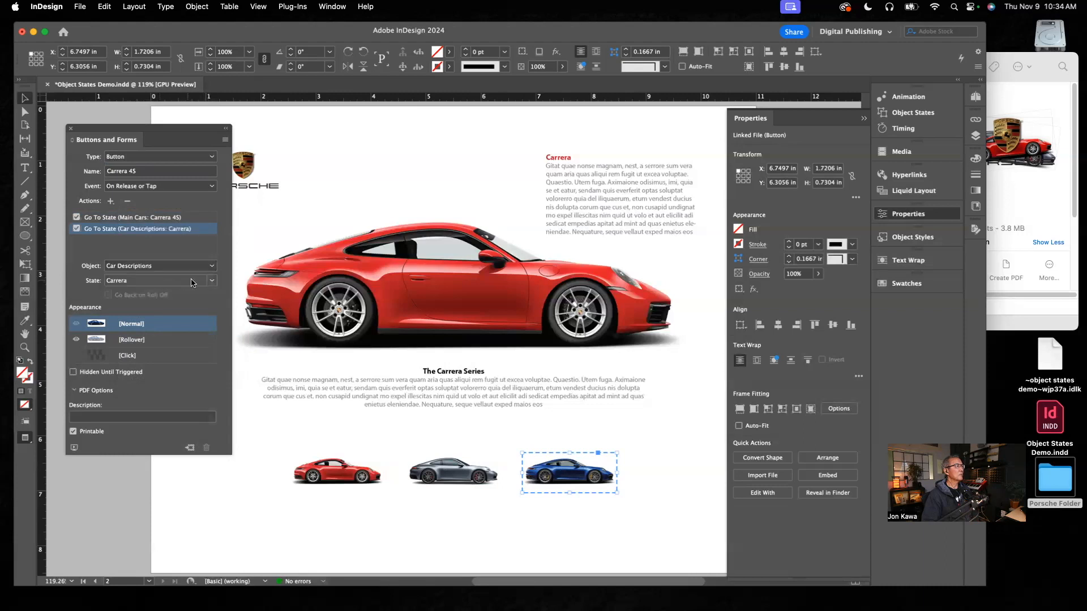
click(213, 282)
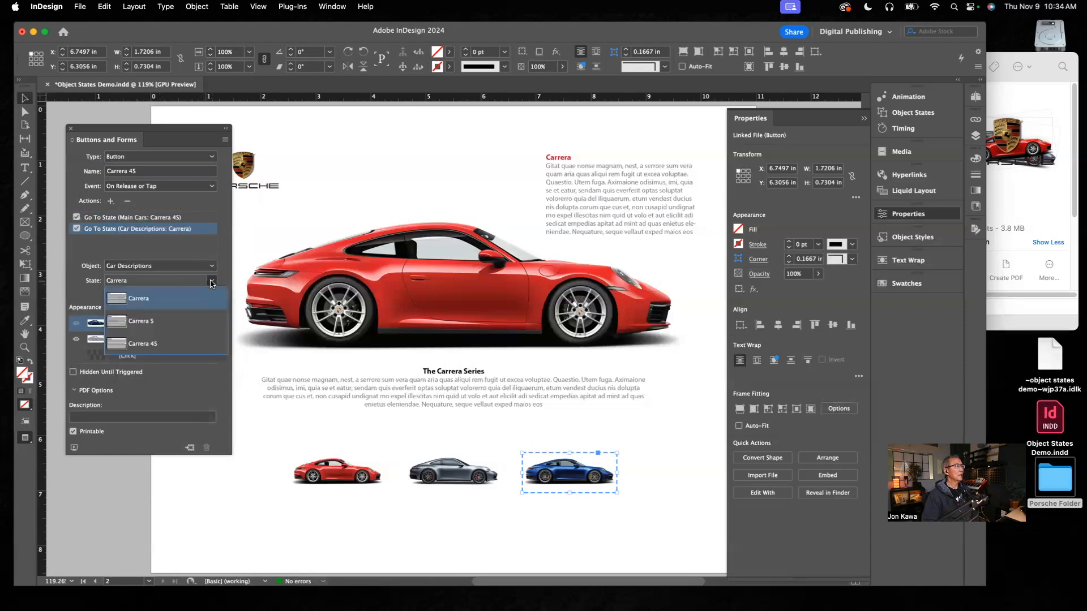
click(150, 347)
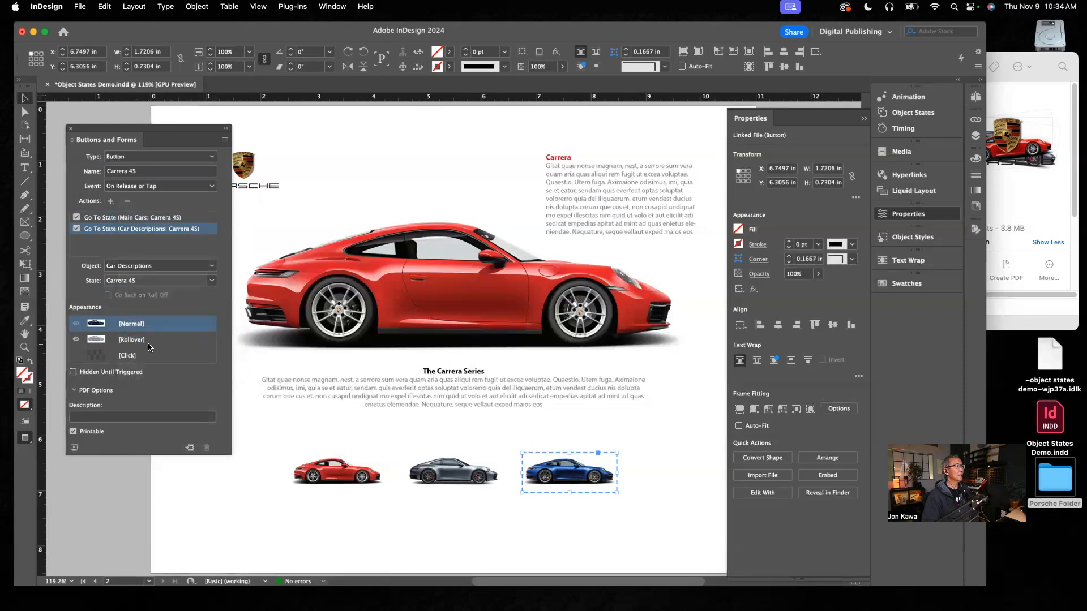
- Deselect everything and save the document, then dock the floating Buttons and Forms panel with the other collapsed panels
click(500, 547)
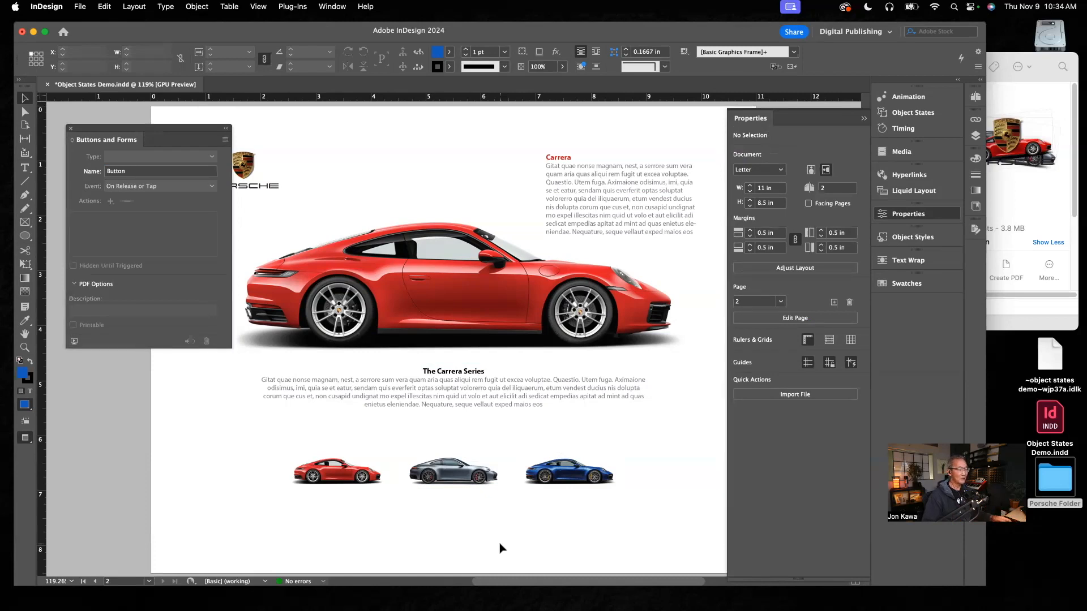
key(super+s)
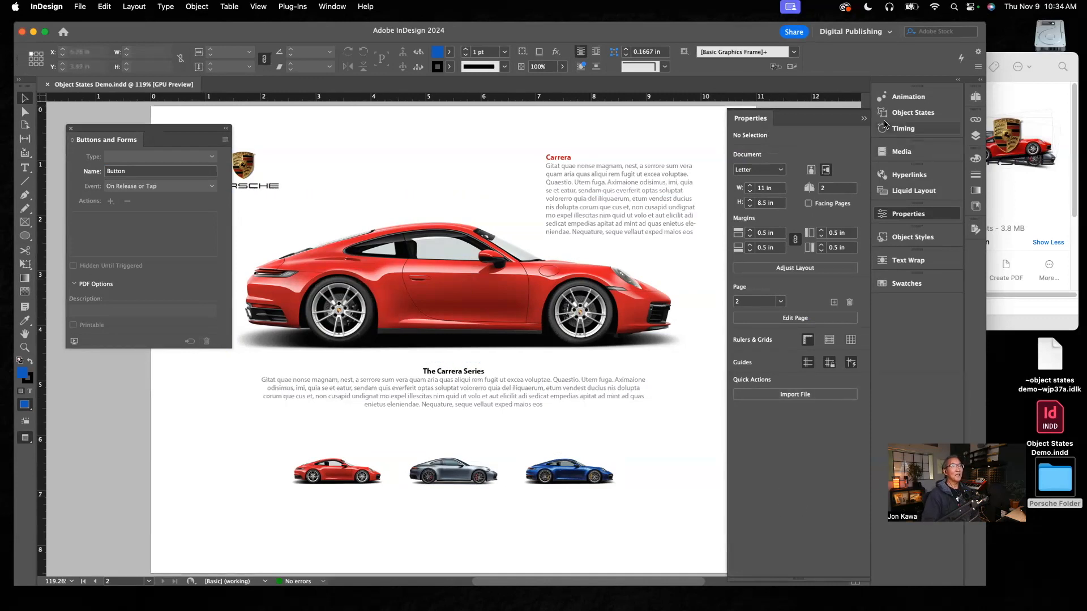
click(864, 120)
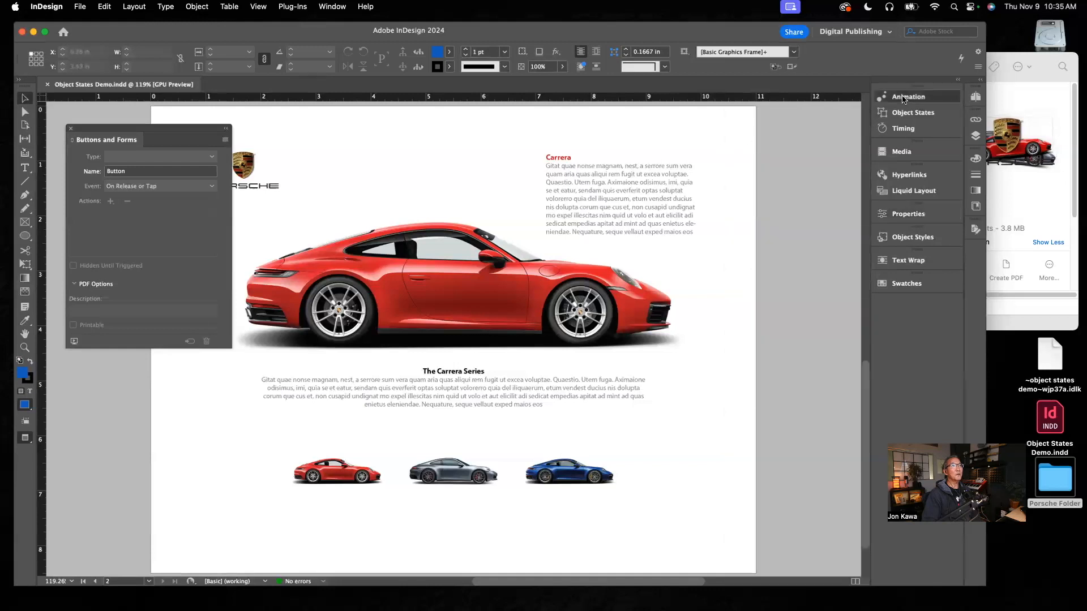
click(906, 97)
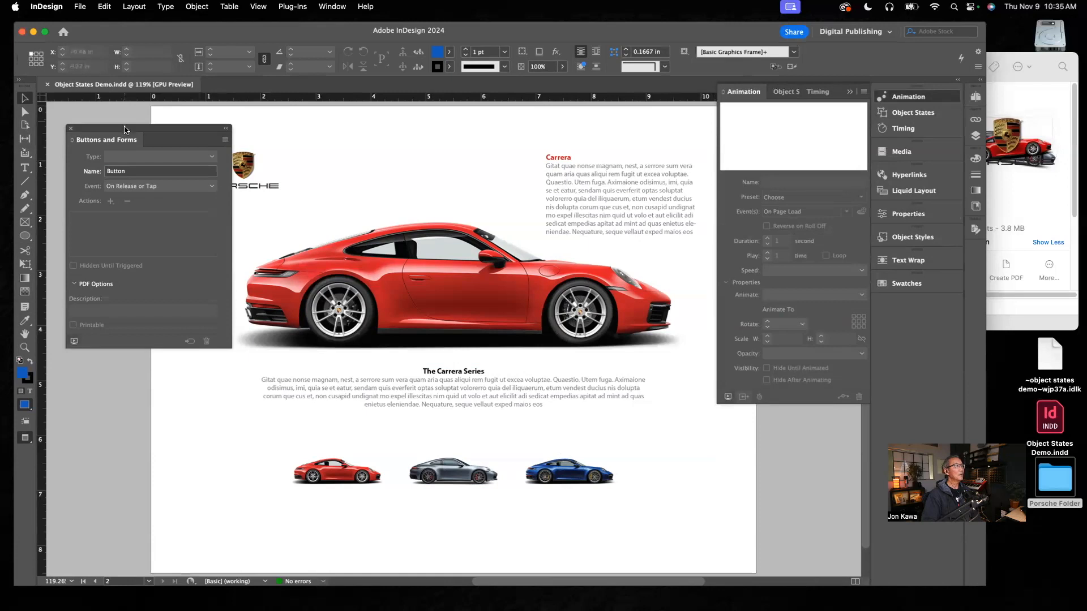
drag(124, 131, 912, 150)
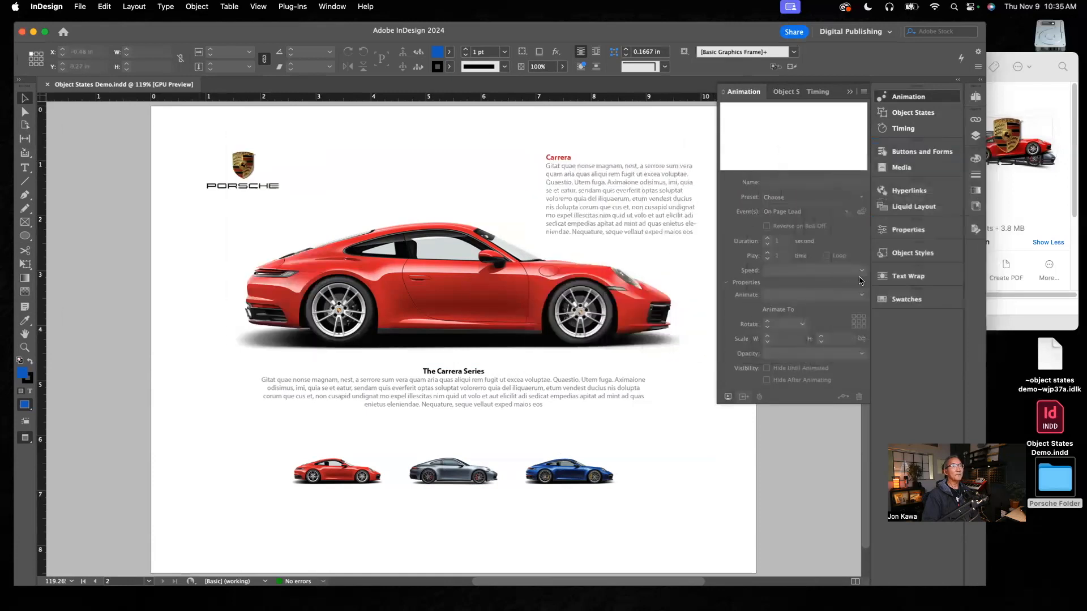
- Preview the page's EPUB interactivity, test the Carrera S, Carrera 4S and Carrera thumbnail buttons, and close the preview
click(729, 398)
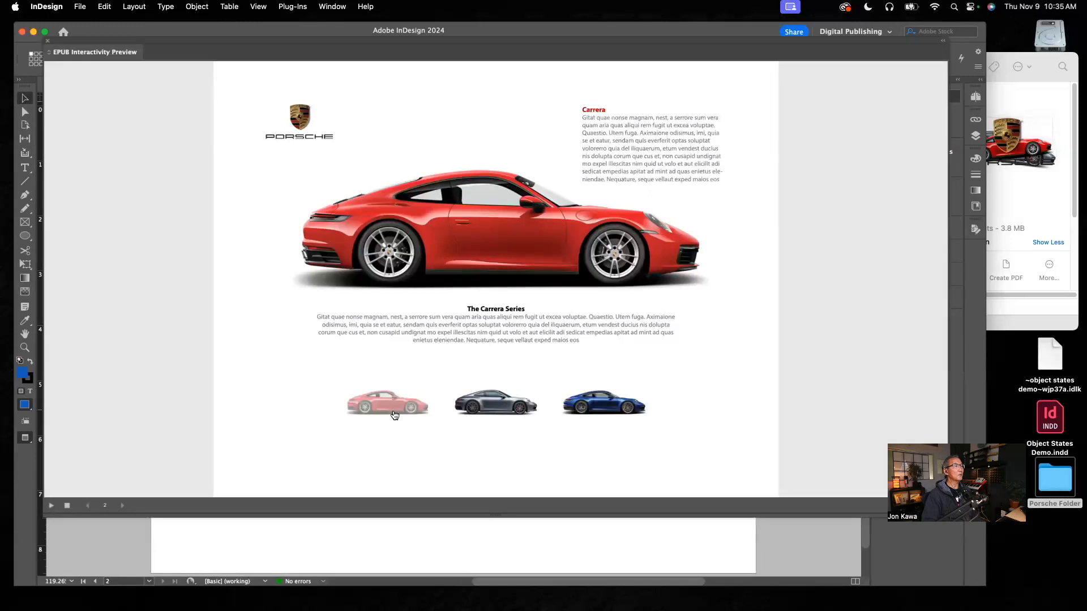
click(486, 408)
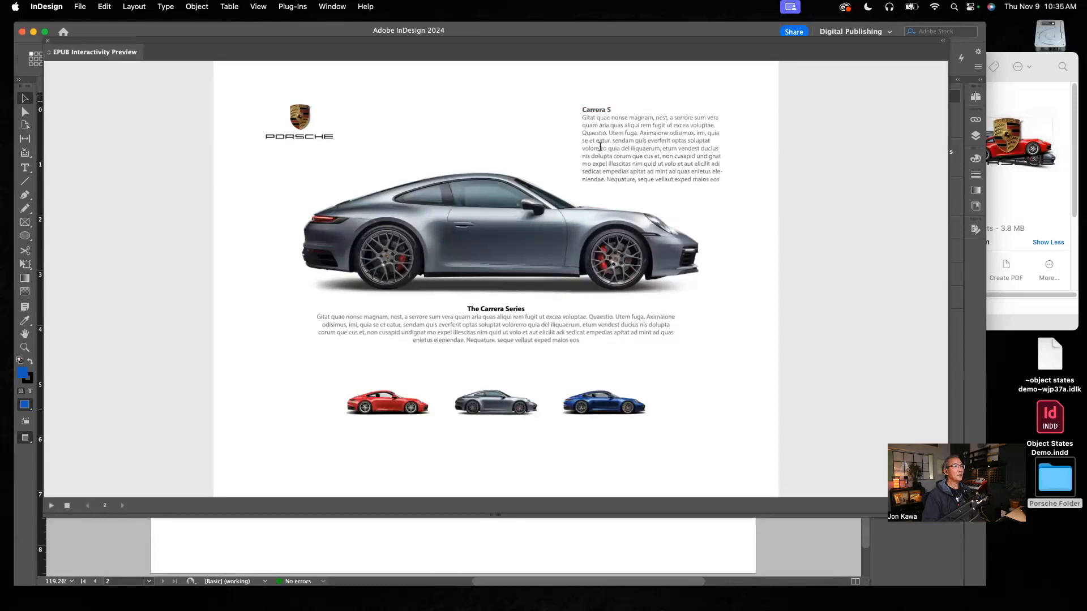
click(587, 405)
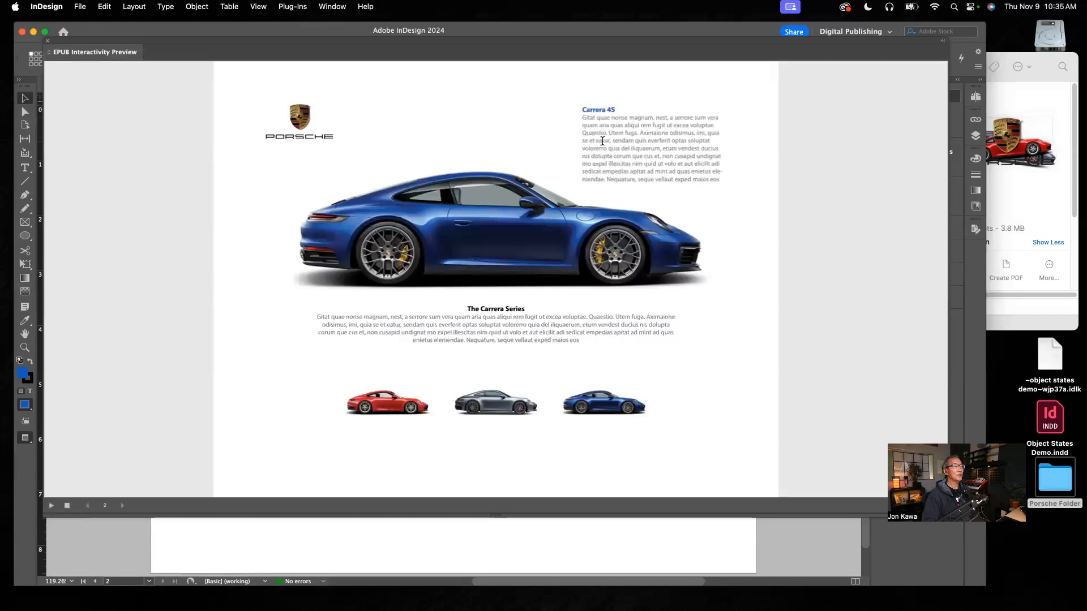
click(519, 410)
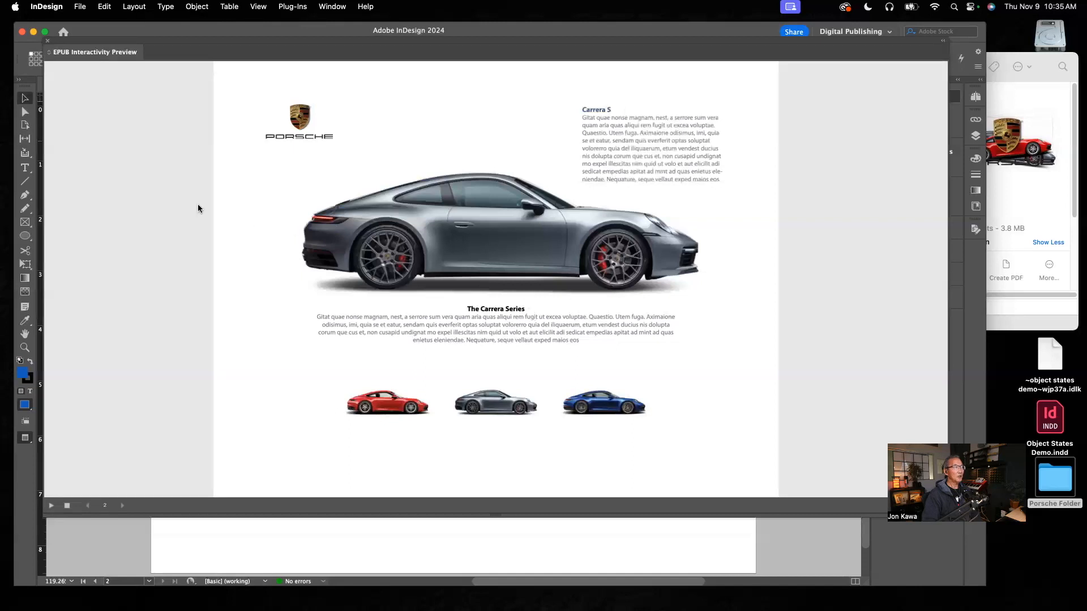
click(388, 403)
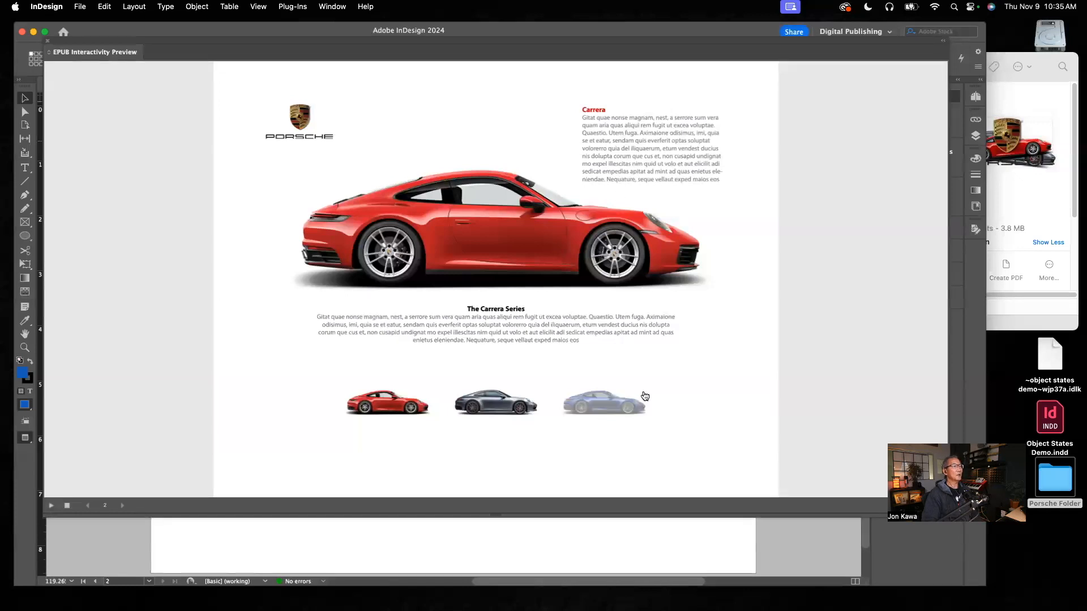
click(45, 44)
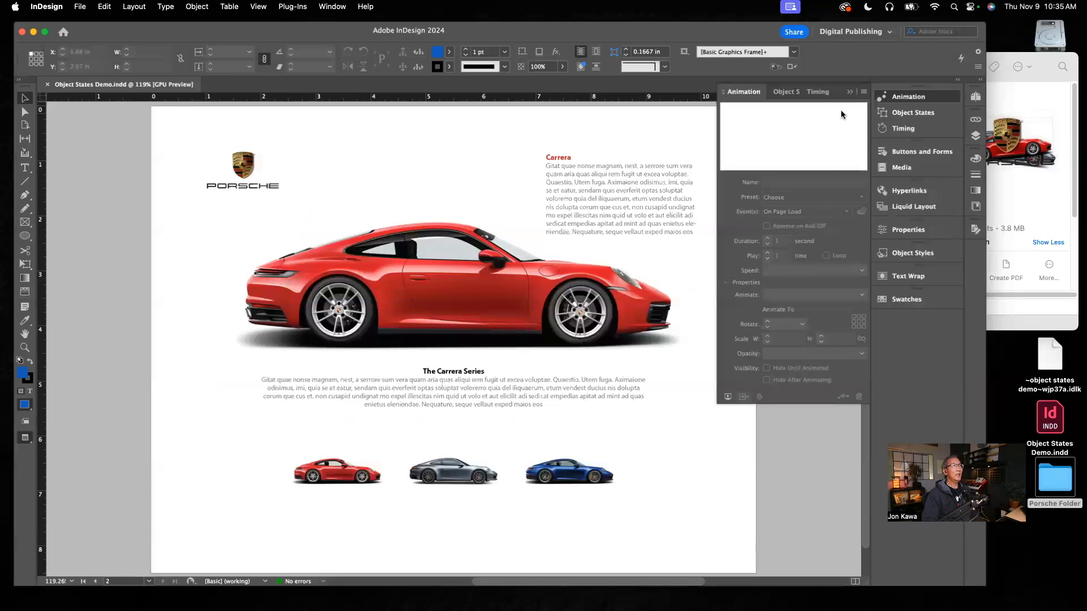
click(848, 93)
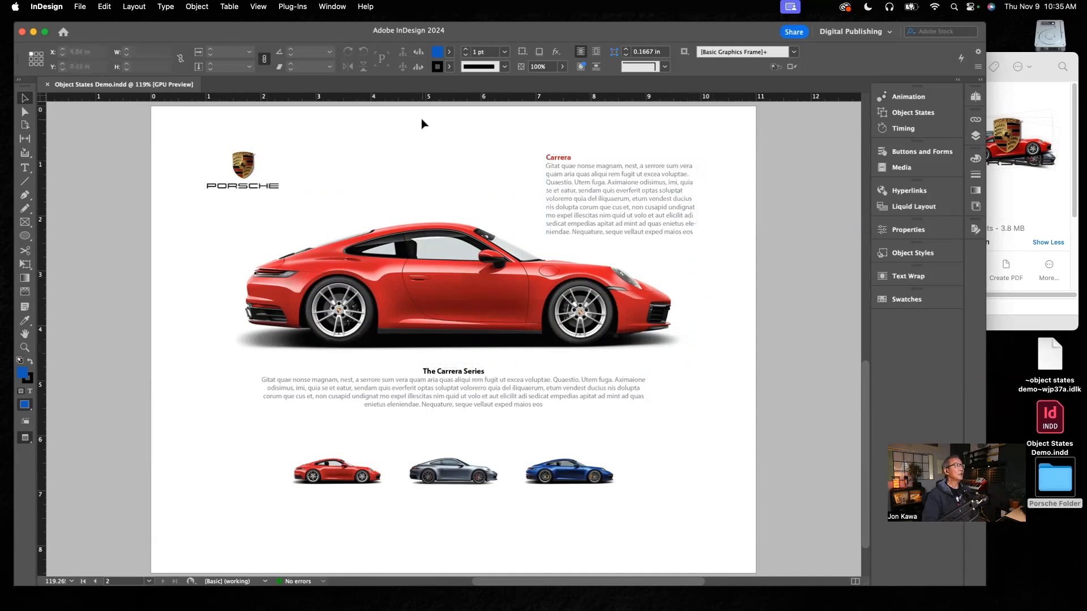
- Add a horizontal guide at Y 0.875 in along the Carrera description's upper edge and align the Porsche logo to it at X 1.64 in
key(w)
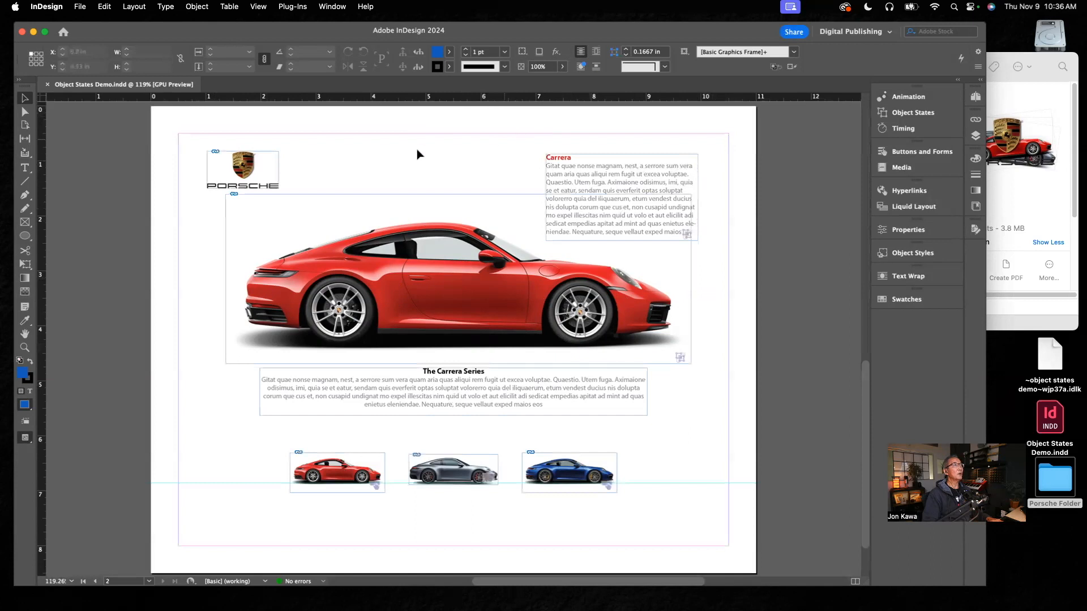
drag(535, 99, 566, 154)
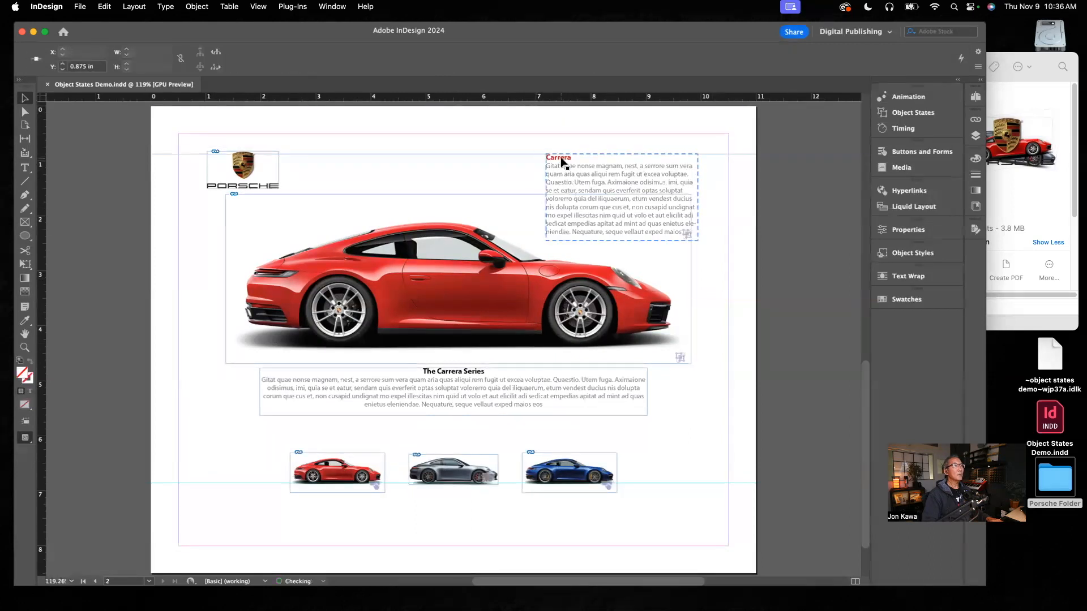
drag(253, 168, 254, 171)
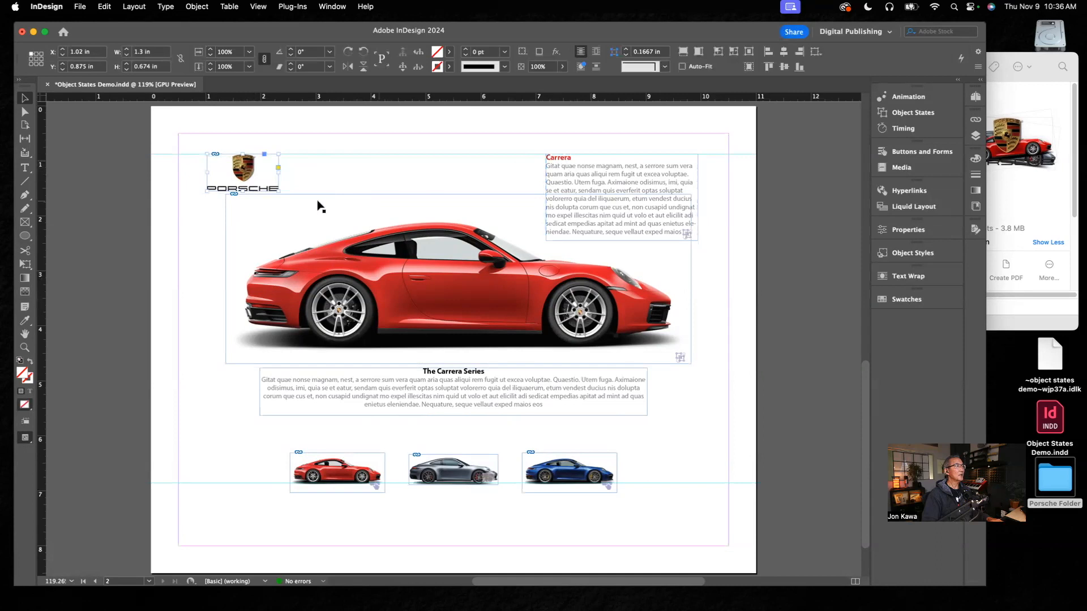
drag(251, 166, 283, 164)
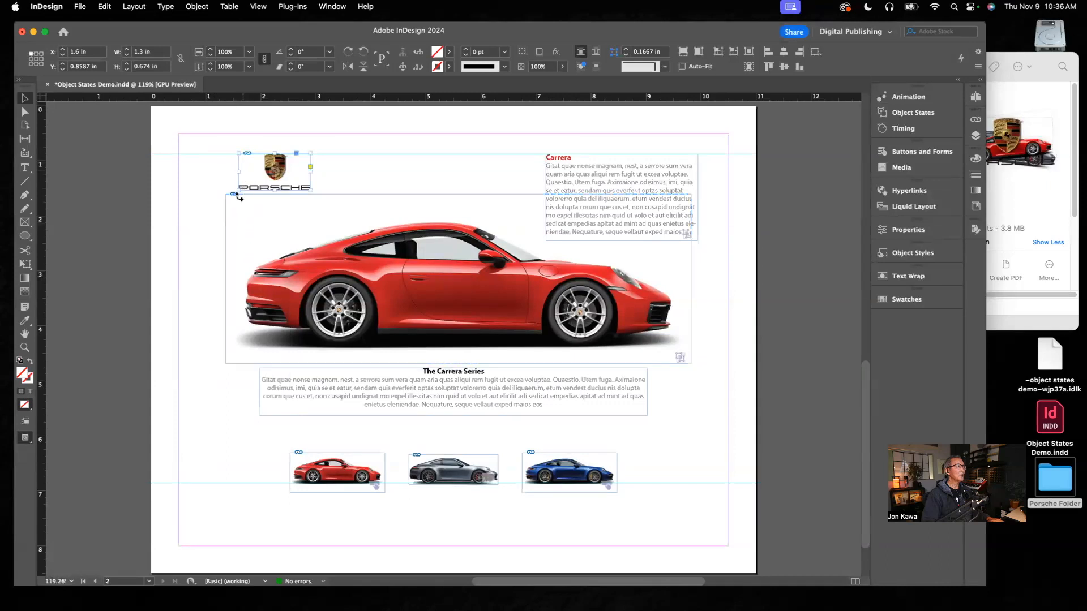
drag(286, 169, 288, 170)
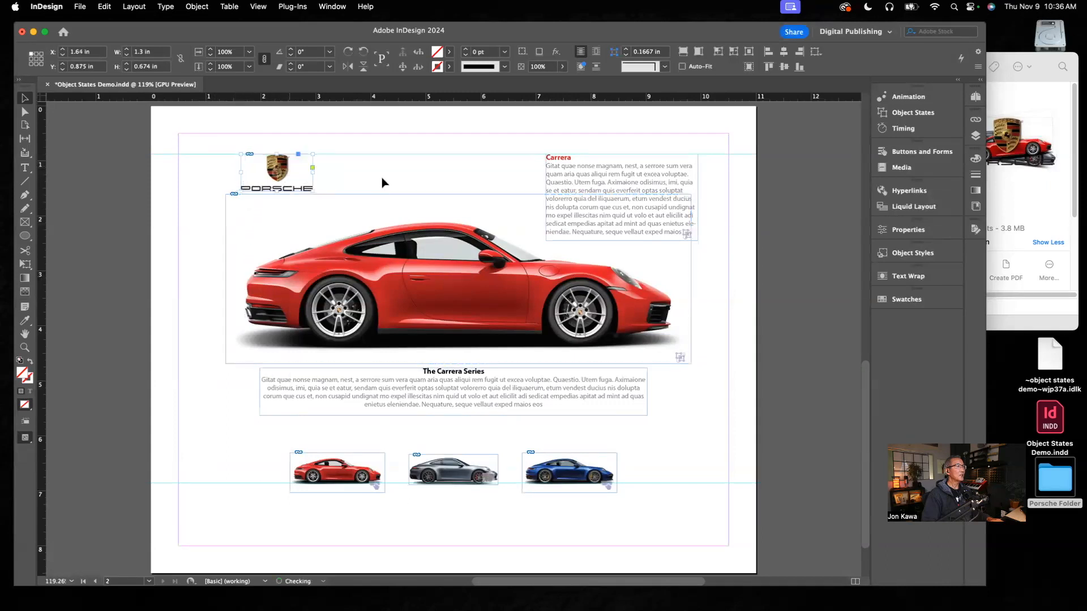
- Move the Carrera description frame to X 7 in, keeping it on the guide, then deselect it and hide the guides and frame edges
click(674, 181)
drag(674, 181, 665, 180)
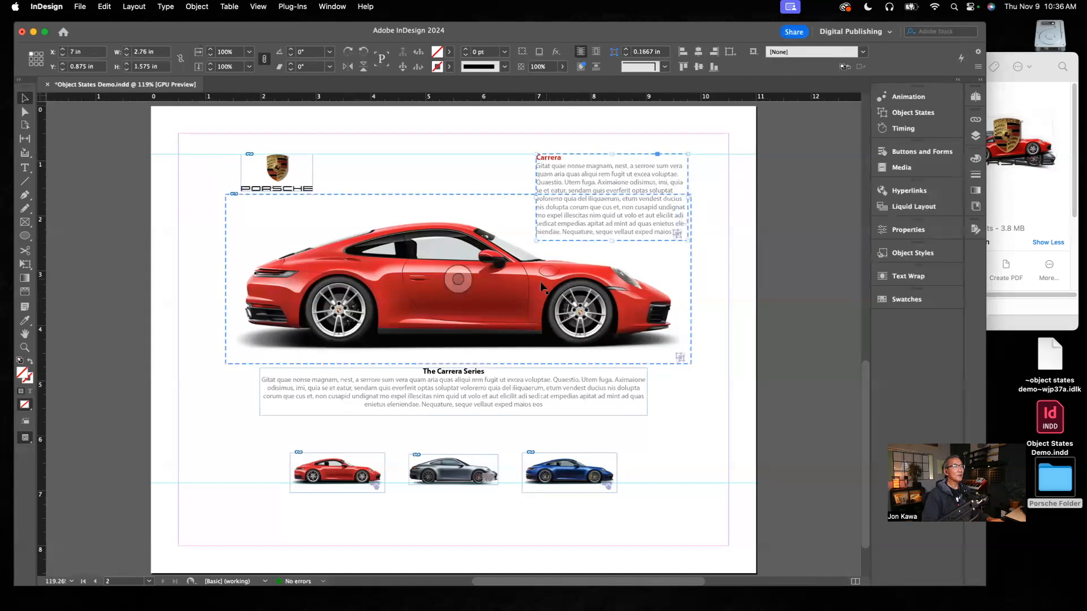
click(721, 255)
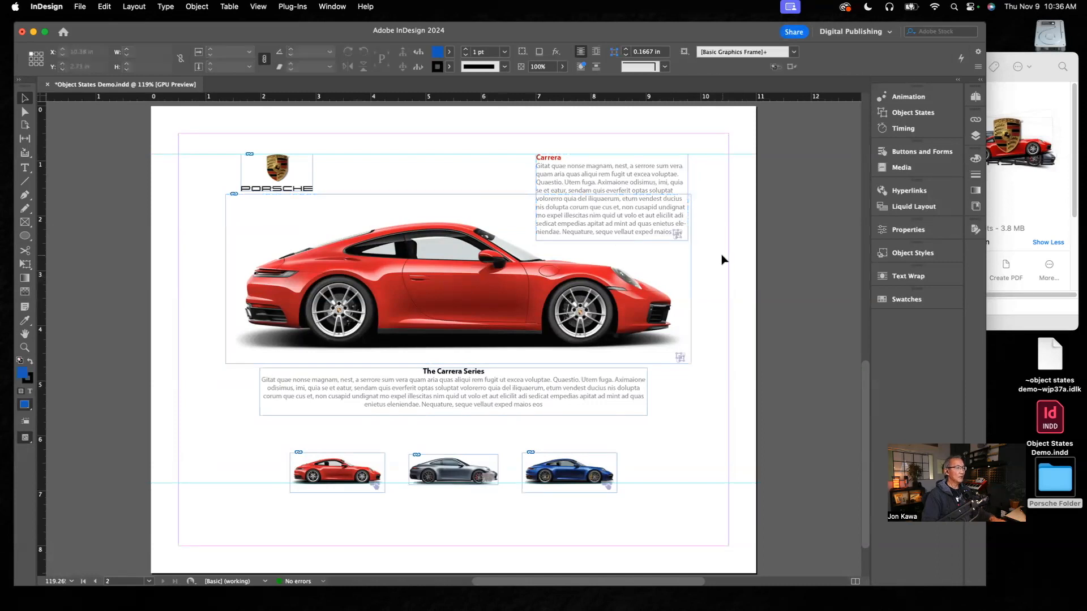
key(w)
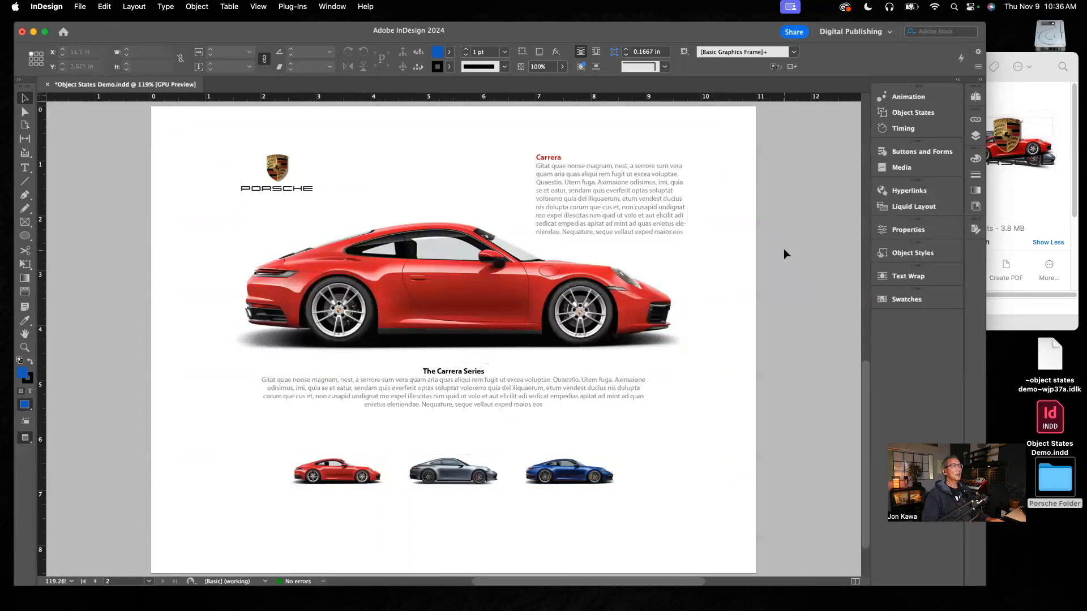
- Move the Porsche logo and the Carrera description together up to Y 0.77 in
click(298, 175)
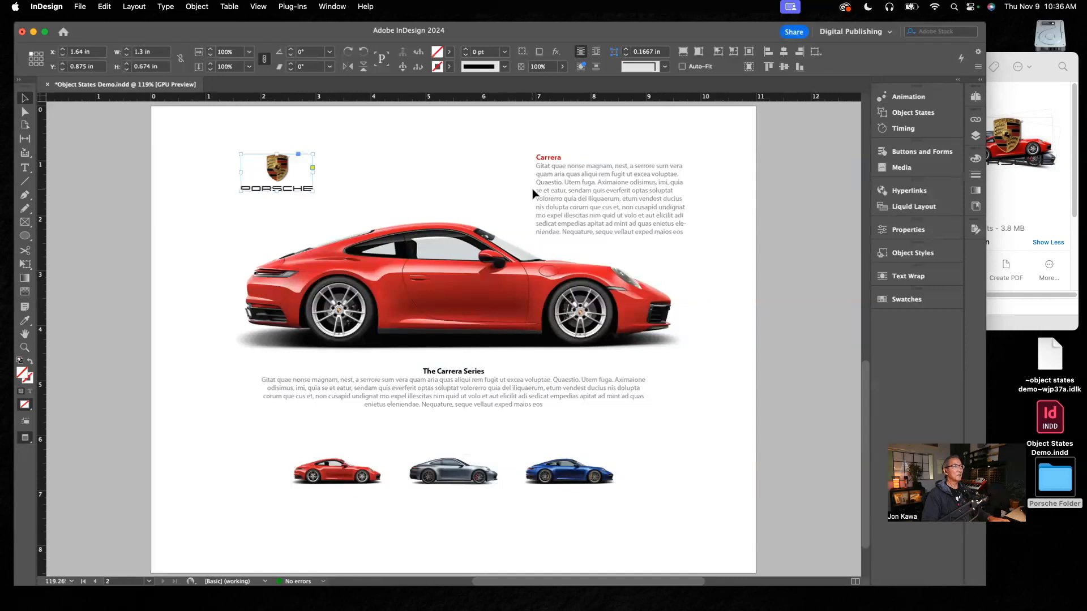
shift+click(568, 193)
drag(568, 189, 566, 182)
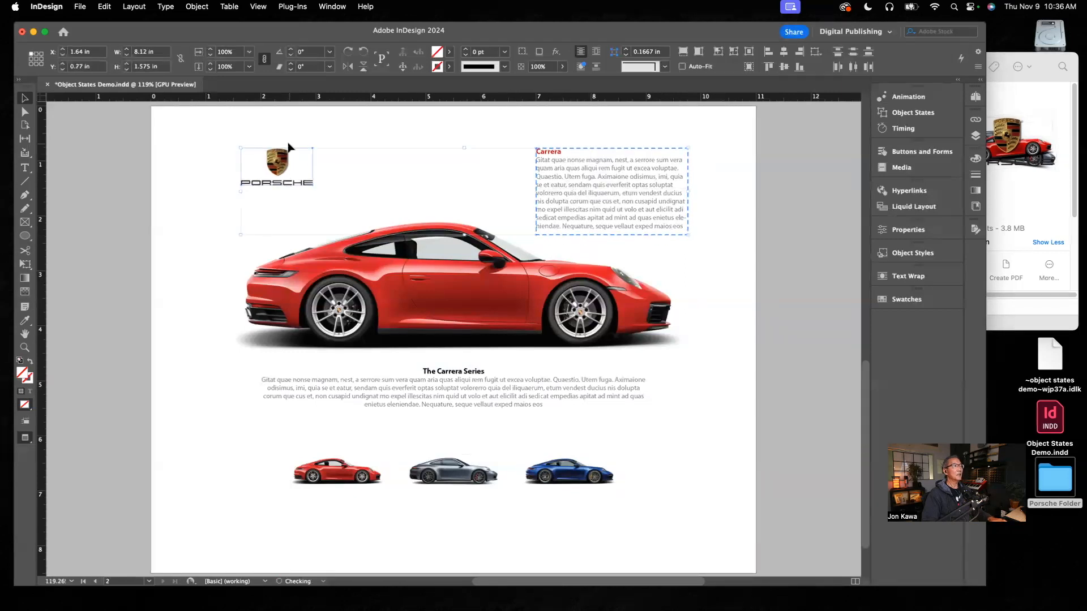
- Select all objects on the page, move them down together to balance the layout on the page, and deselect them
drag(208, 137, 710, 530)
click(505, 311)
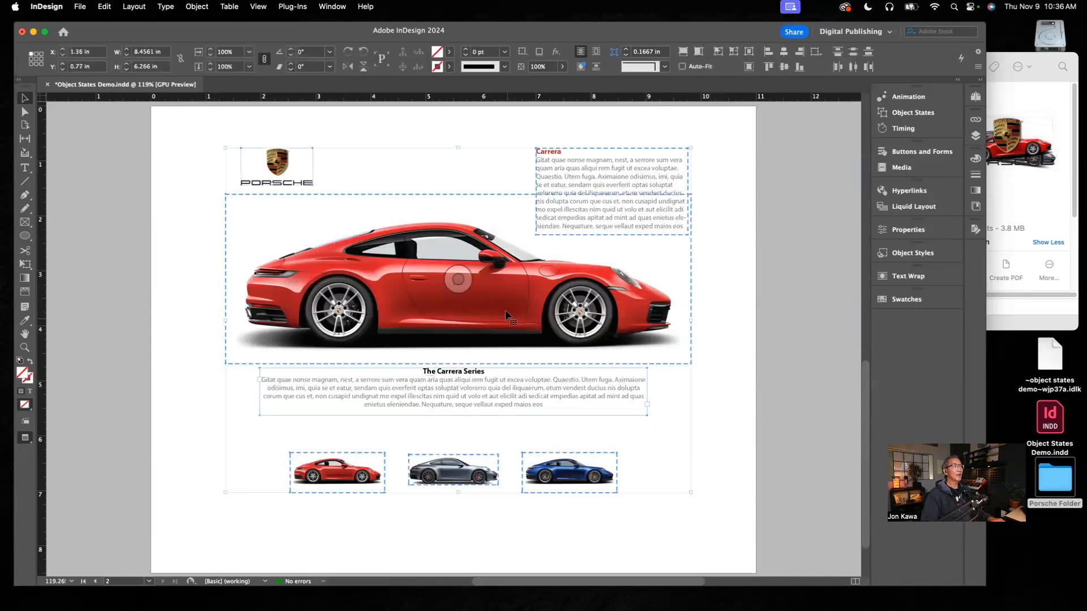
drag(508, 295, 511, 320)
click(716, 356)
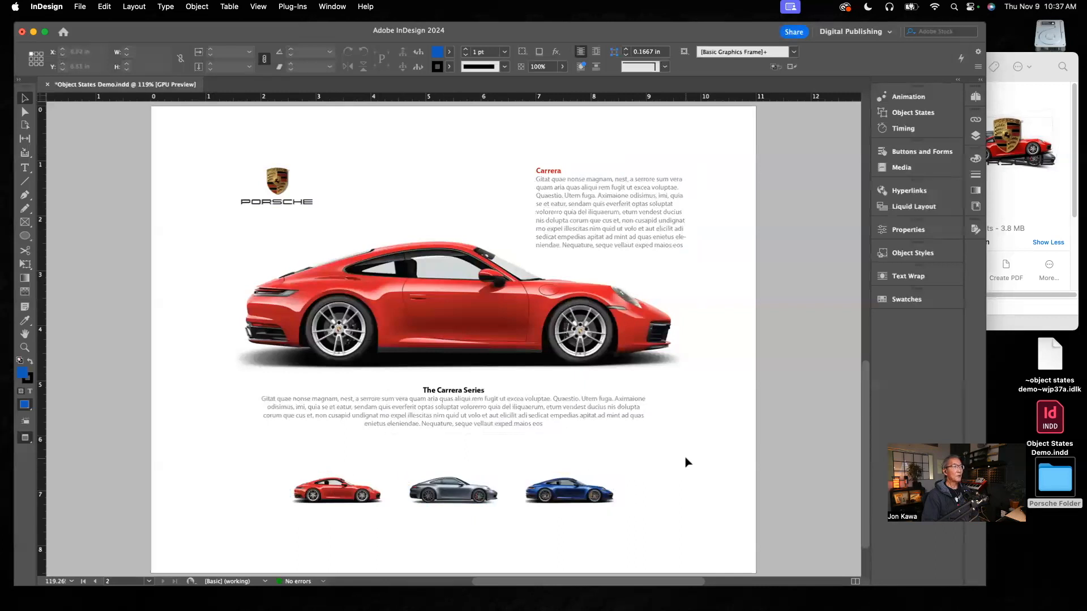
- Preview the page's EPUB interactivity, test the Carrera S and Carrera 4S thumbnail buttons, then close the preview and collapse the Animation panel
click(900, 97)
click(729, 398)
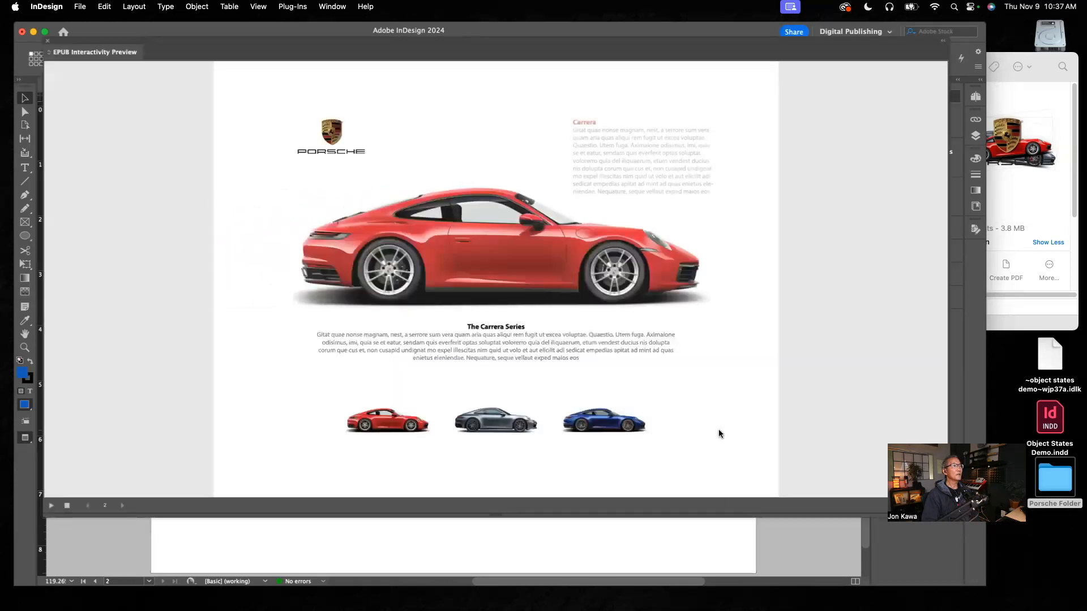
click(514, 419)
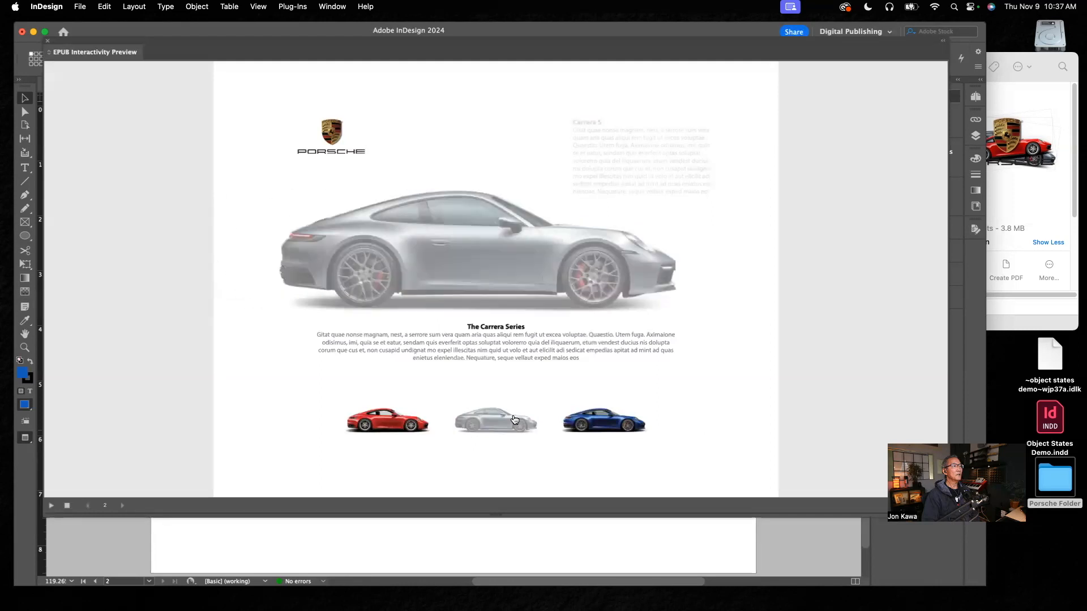
click(621, 426)
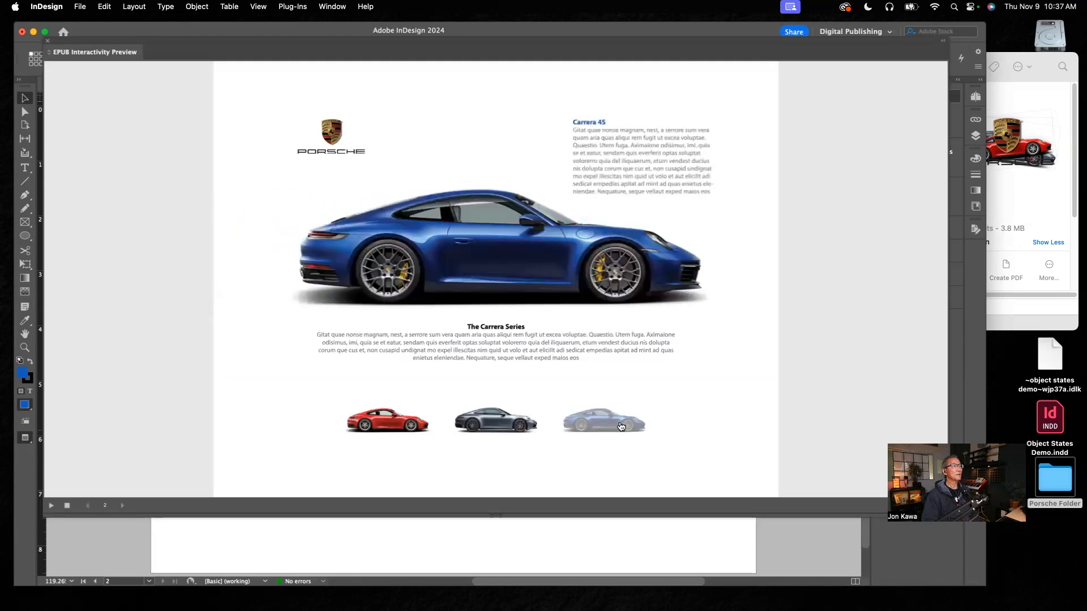
click(48, 49)
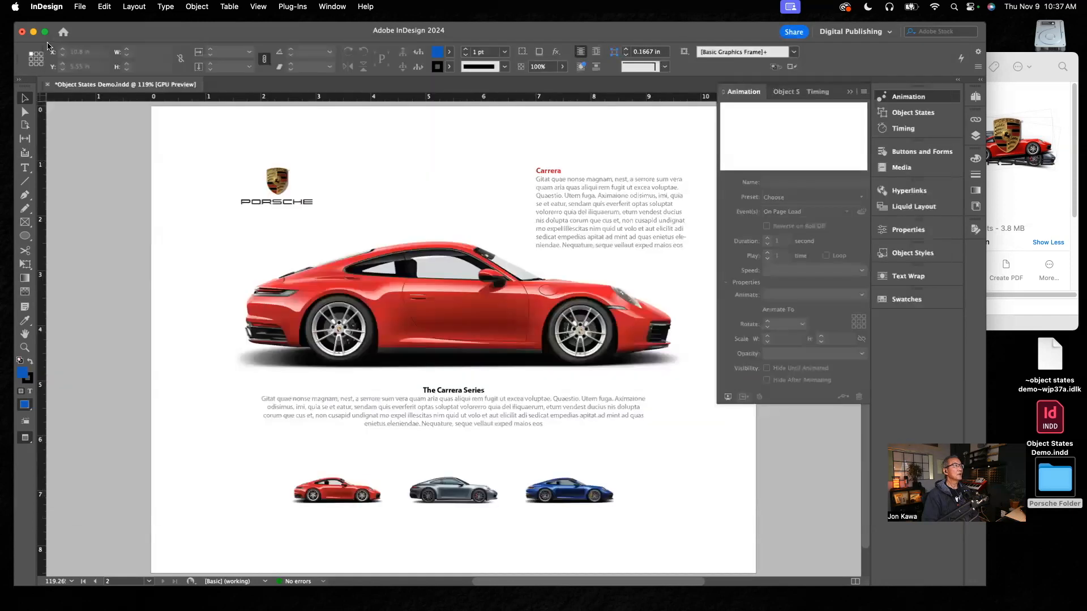
click(850, 92)
- Display the document's pages, look at the Share for Review options and close them without creating a link
click(976, 97)
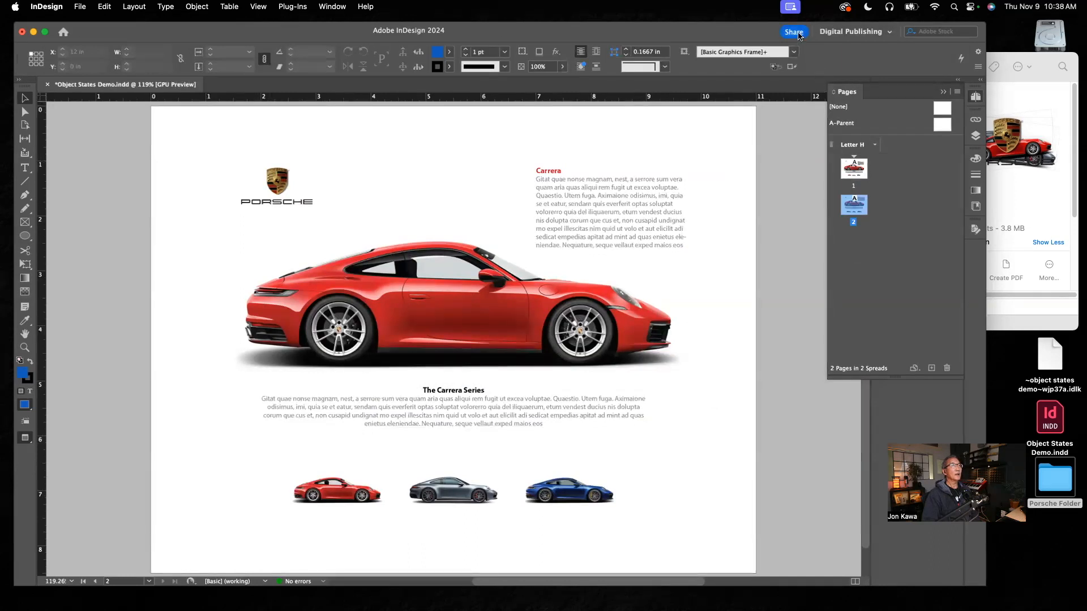
click(795, 33)
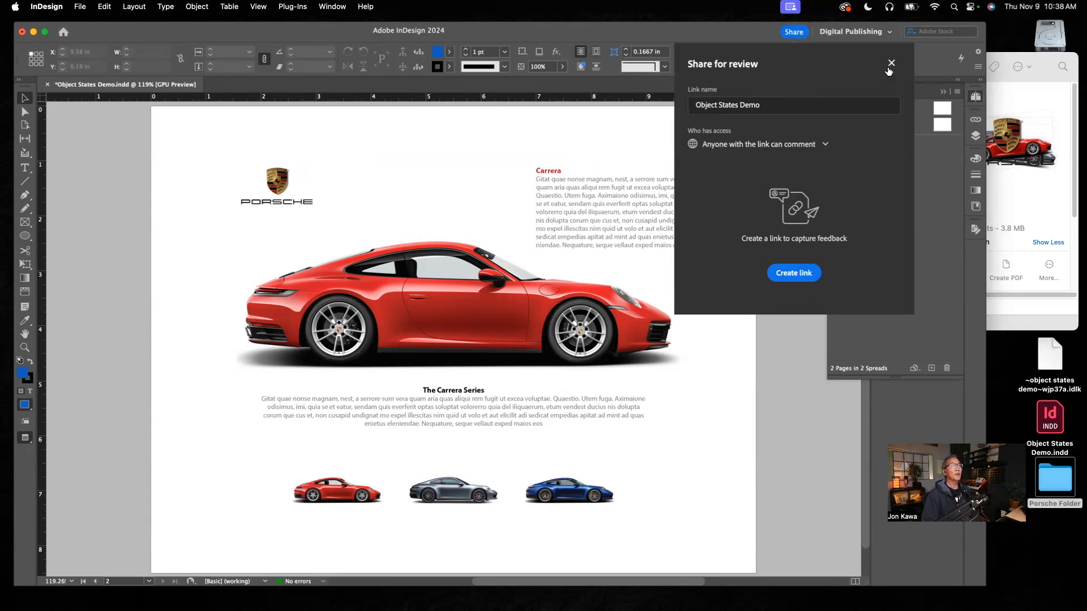
click(891, 63)
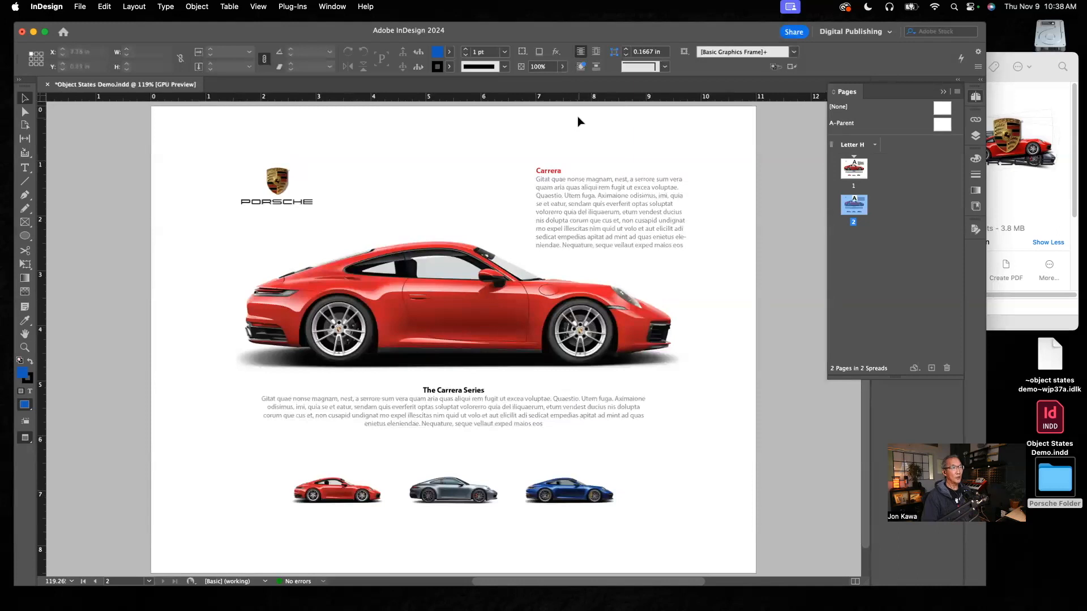
- Publish all pages online as a new document titled Object States Demo, exported as single pages
click(81, 7)
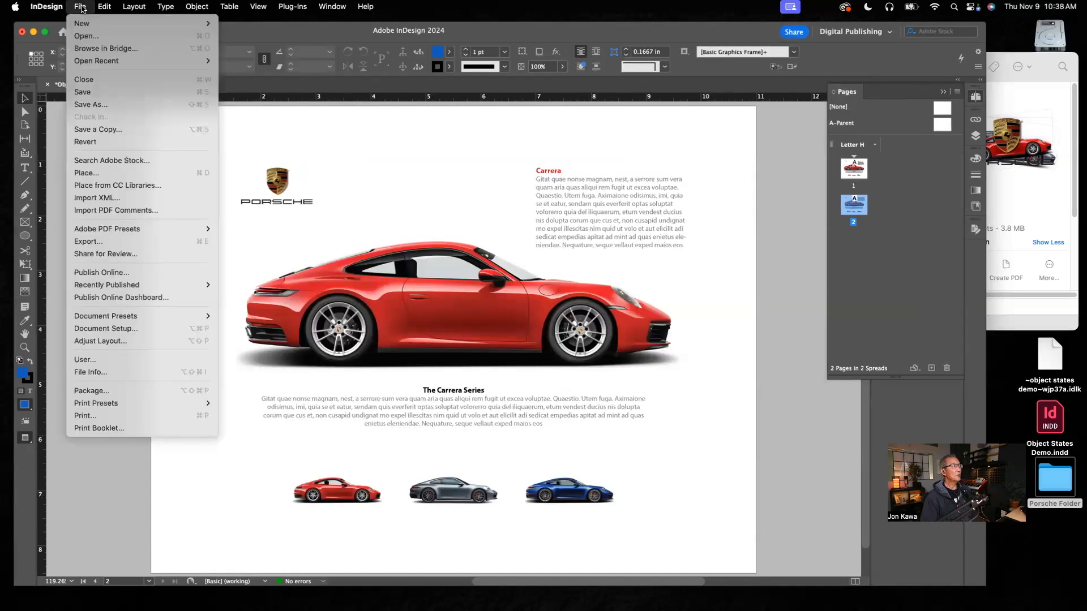
click(102, 272)
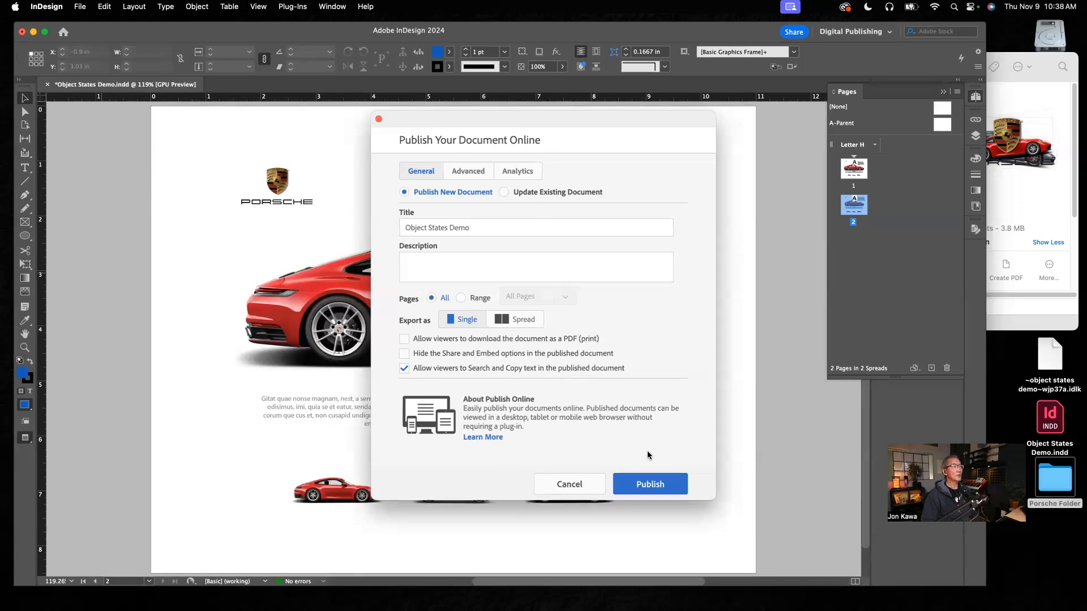
click(643, 487)
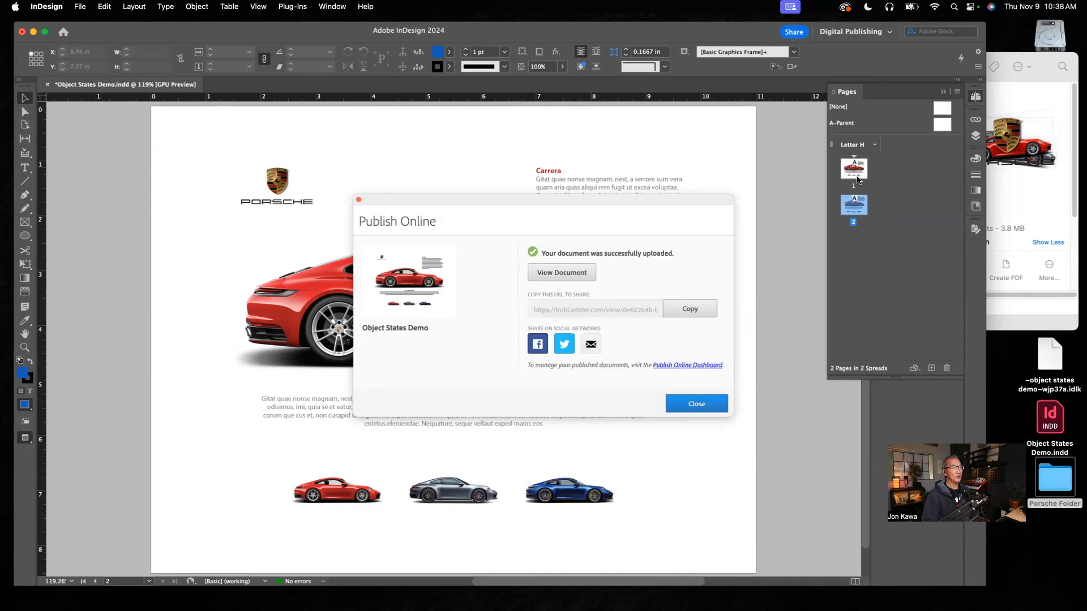
- View the published document in Chrome, go to page 2 and test the Carrera S, Carrera 4S and Carrera thumbnail buttons
click(558, 273)
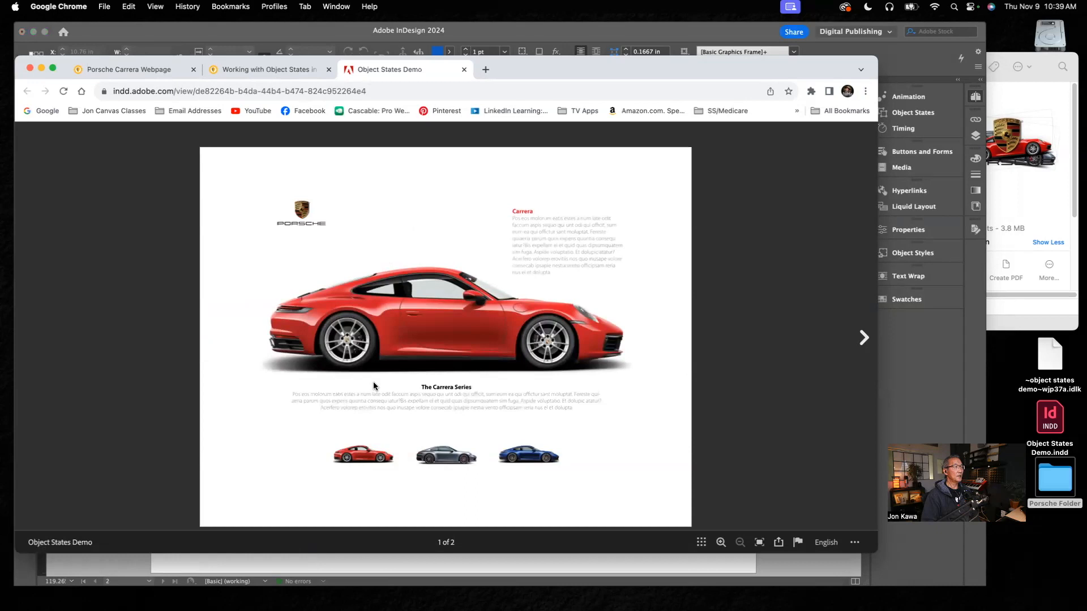
click(871, 342)
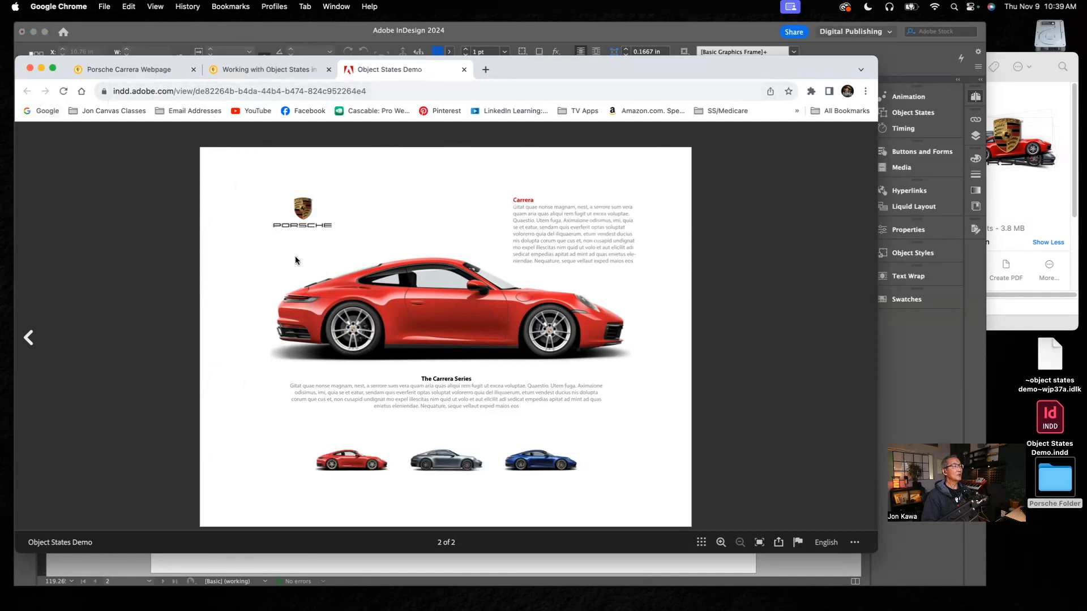
click(460, 466)
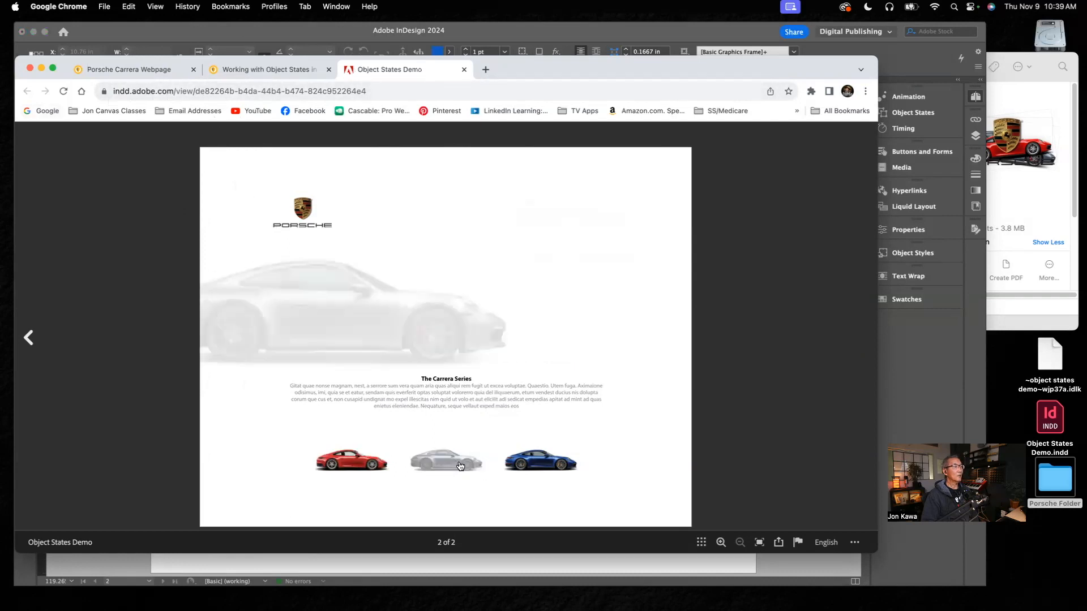
click(521, 465)
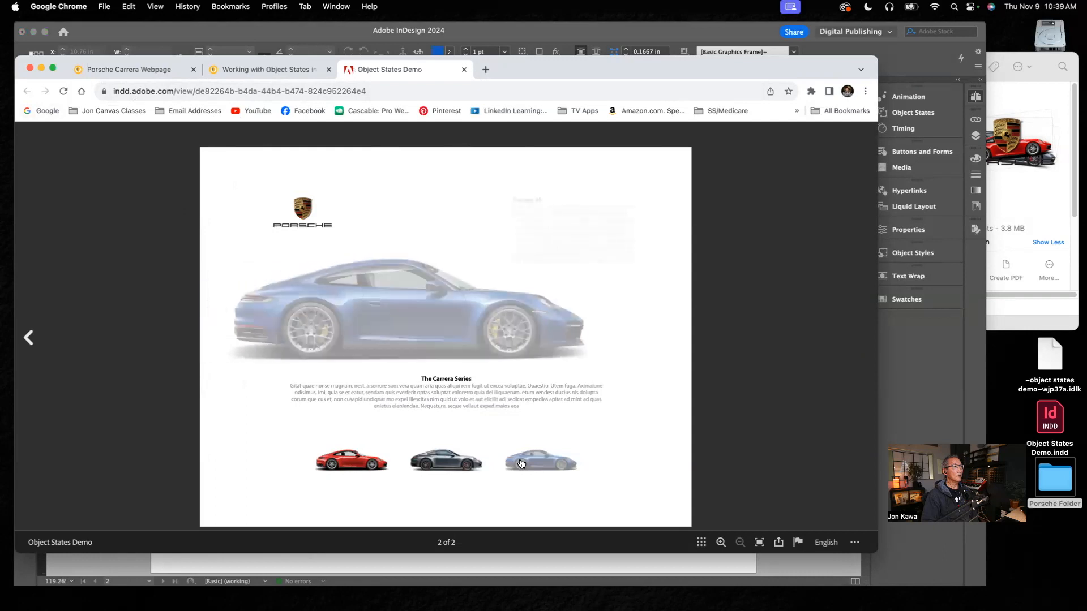
click(457, 459)
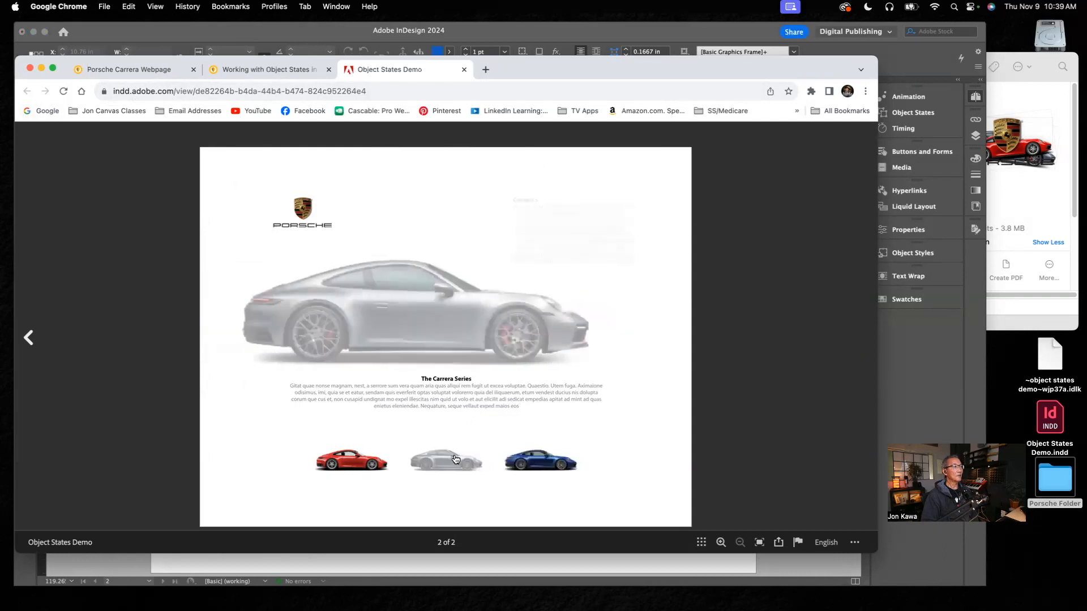
click(373, 472)
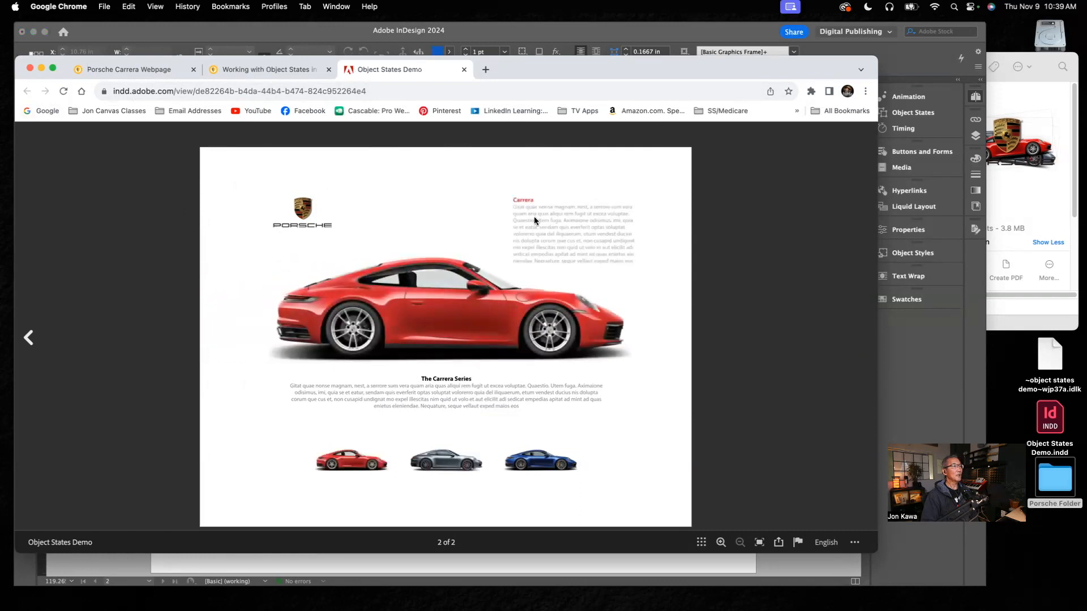
- Return to page 1 of the published document, switch back to InDesign and close the Publish Online dialog
click(29, 338)
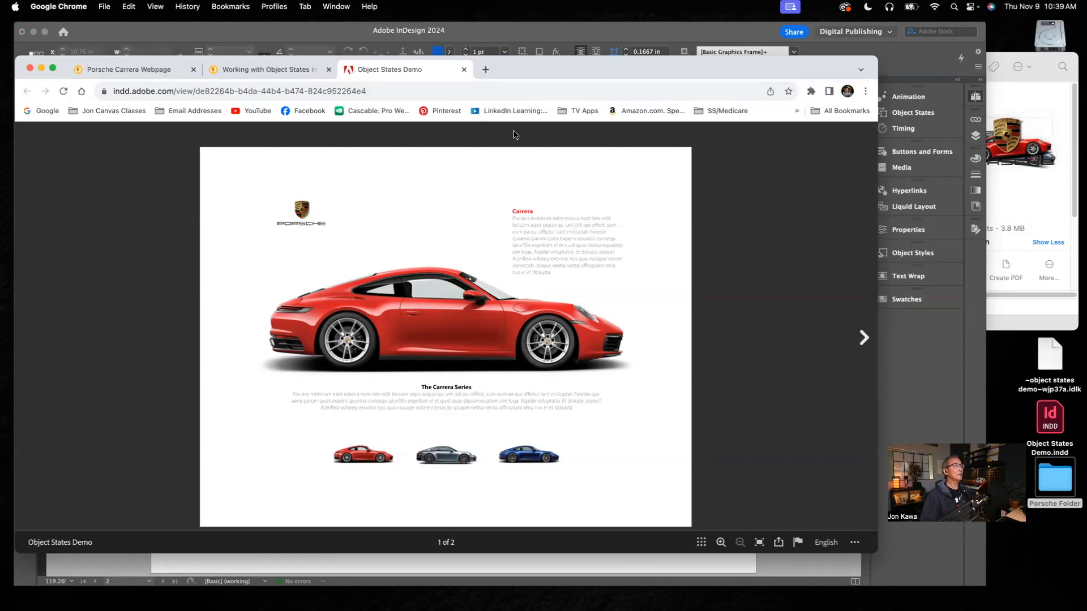
click(284, 54)
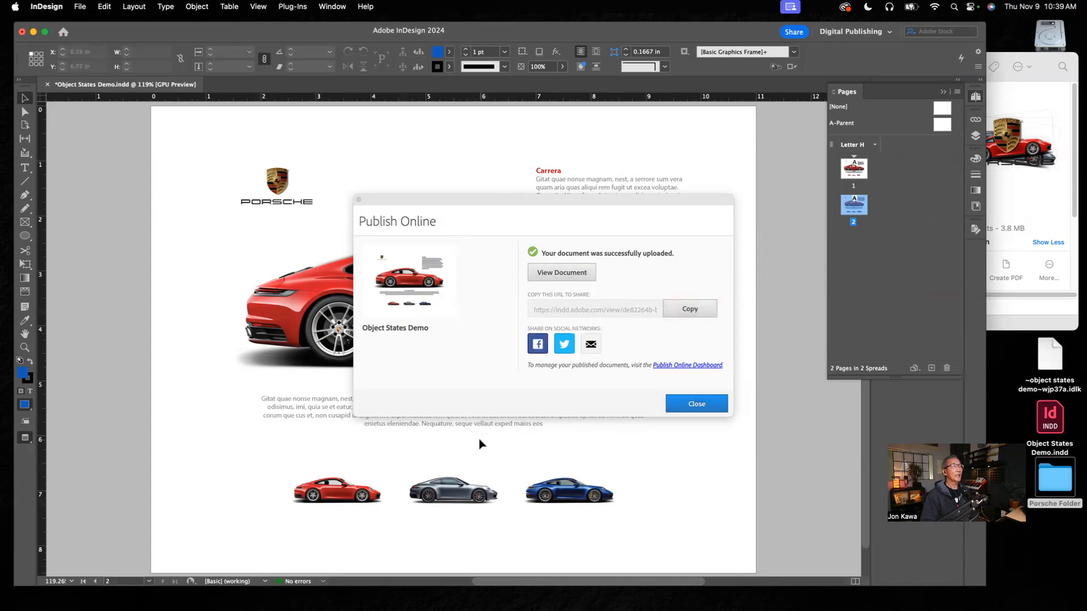
click(693, 404)
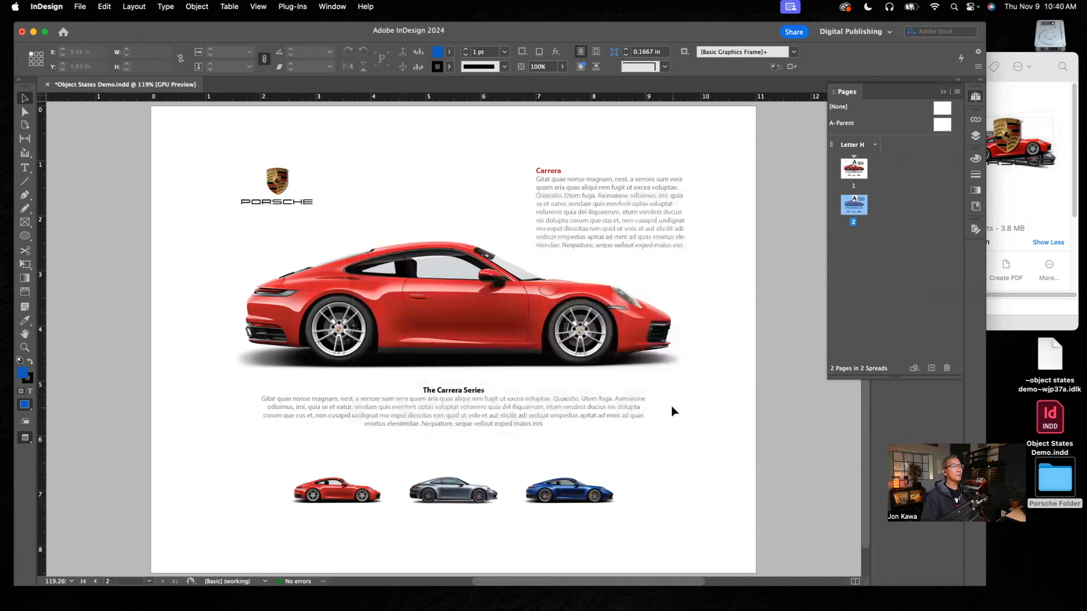